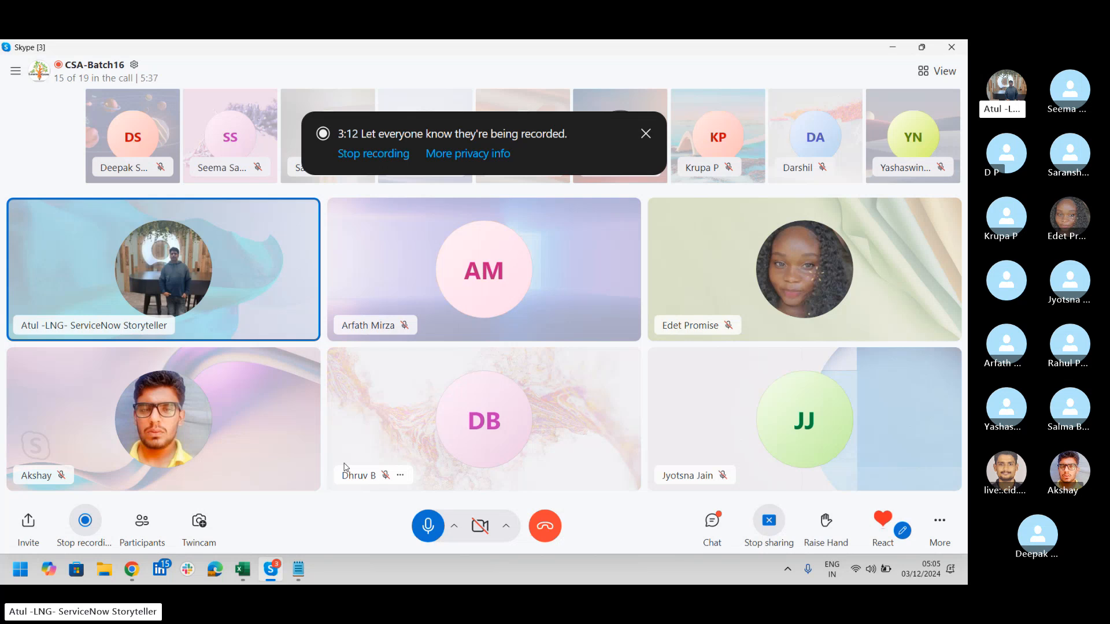
Step: Switch to the ServiceNow instance in Chrome and open the Computers list by searching the navigator for "computer"
left_click(126, 573)
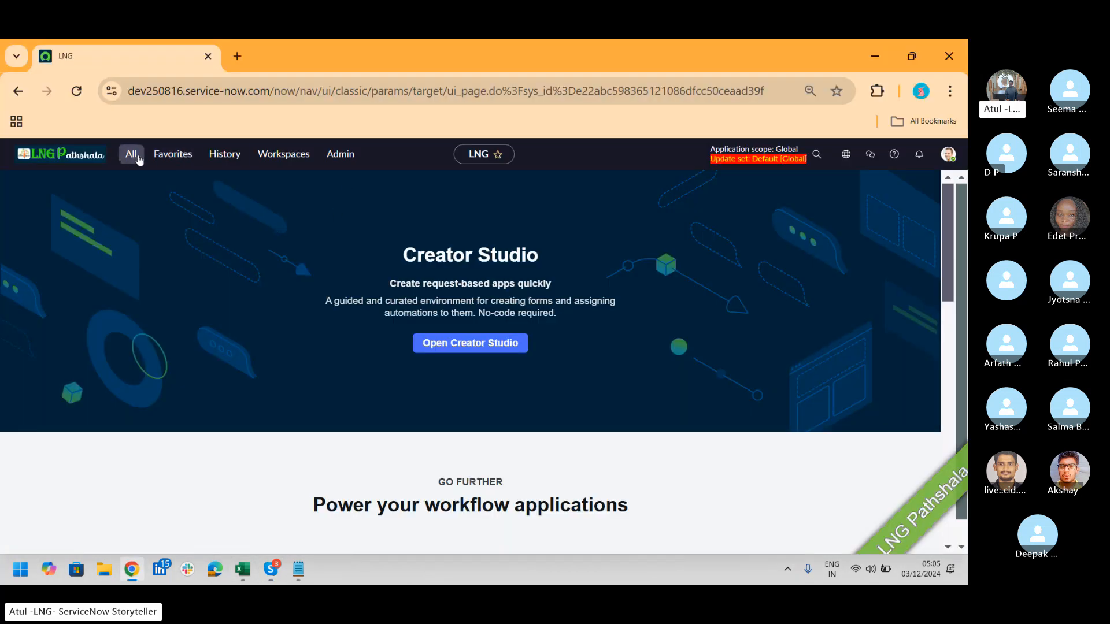
left_click(132, 157)
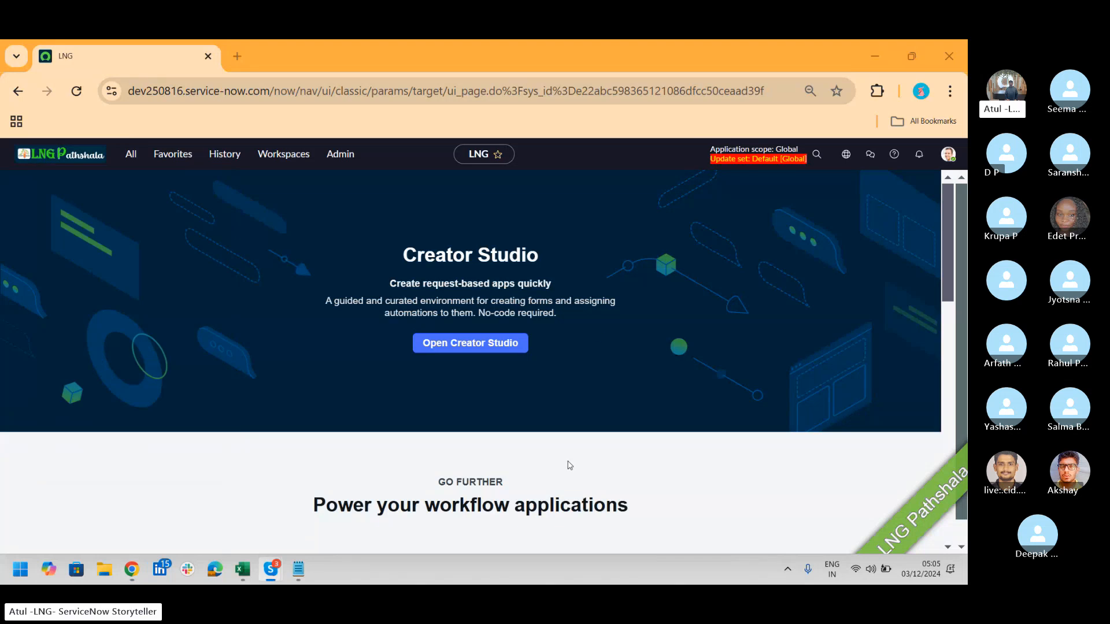
left_click(132, 155)
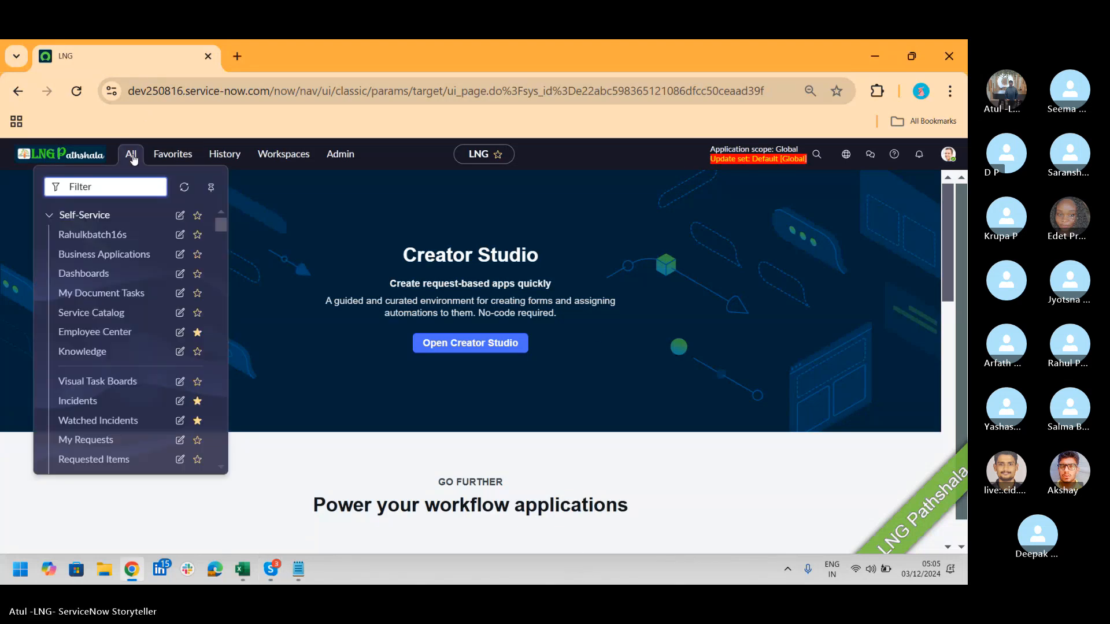
type("computer")
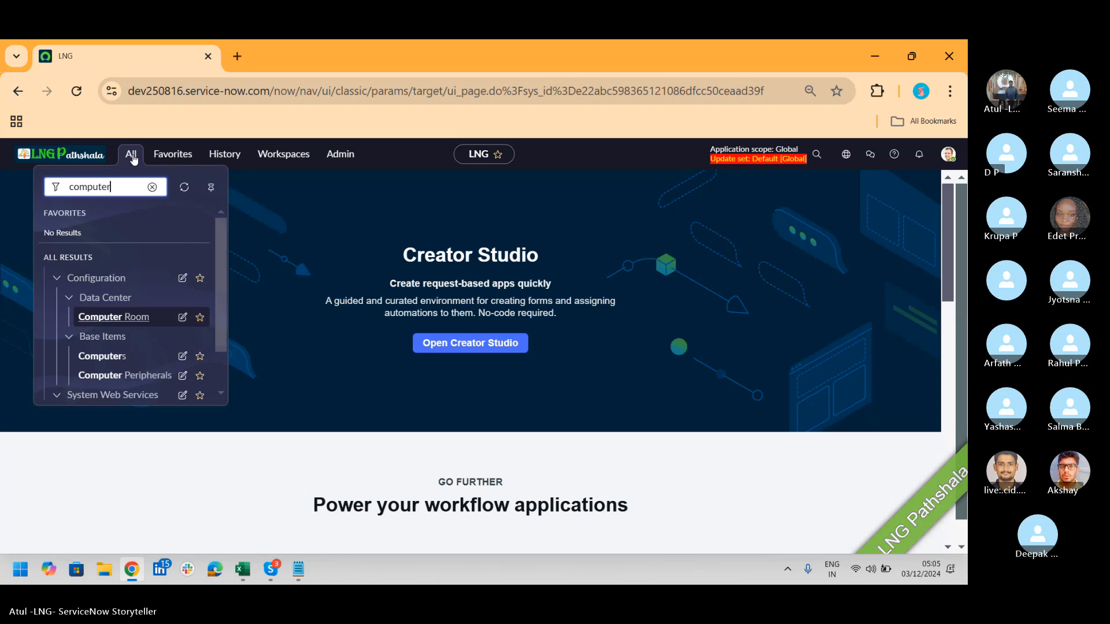
left_click(116, 354)
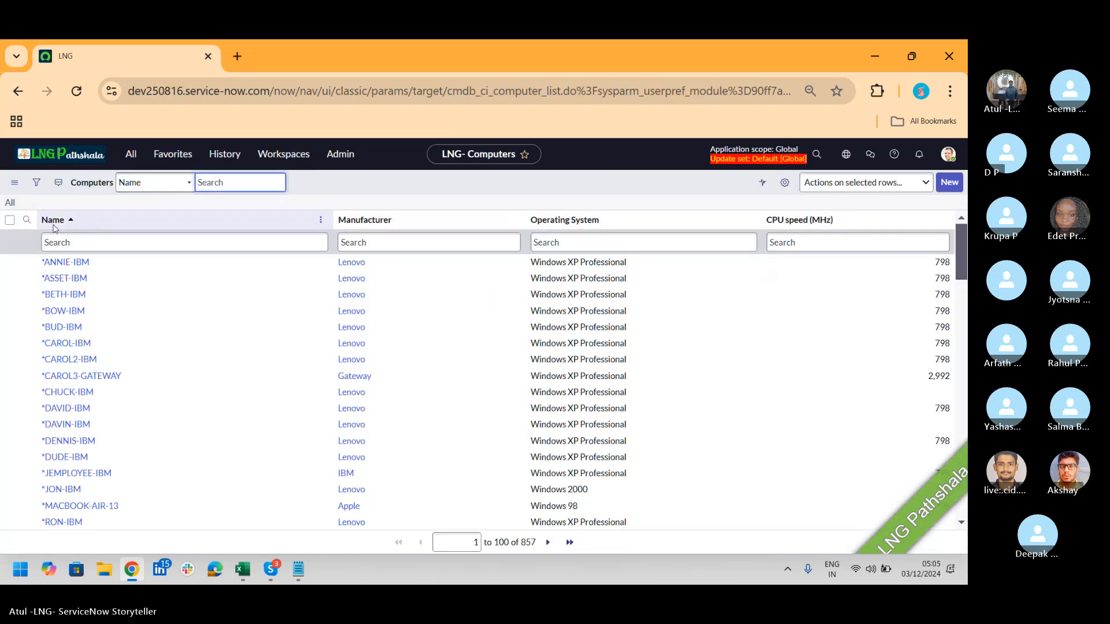
Step: Filter the computers by name with "lng", open the LNG Pathshala record and highlight its Asset field value
left_click(99, 246)
type("lng")
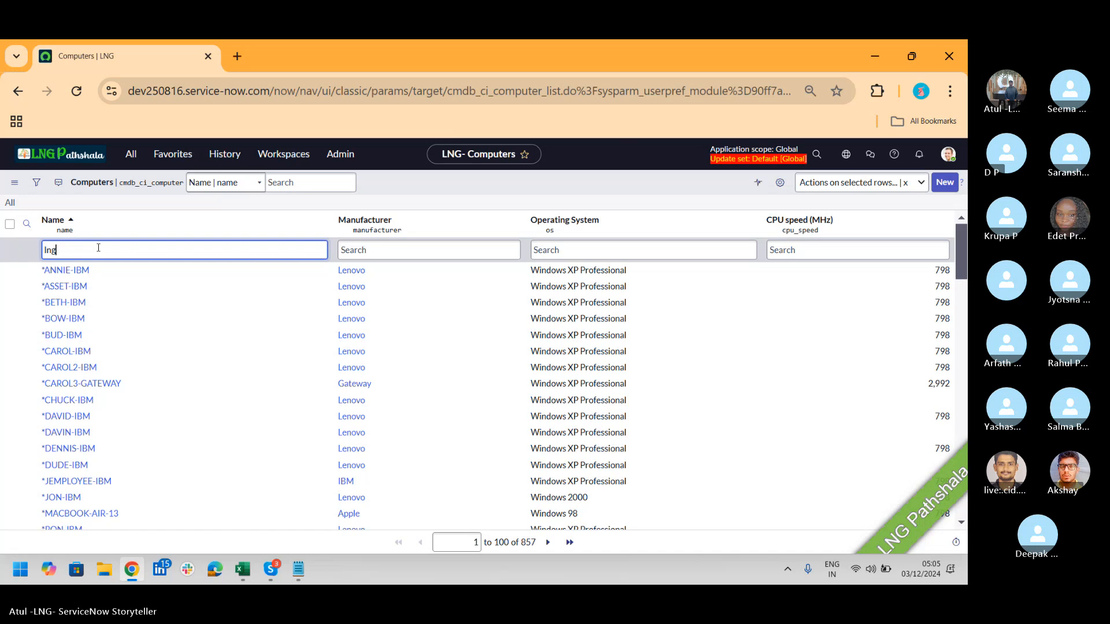
key("Return")
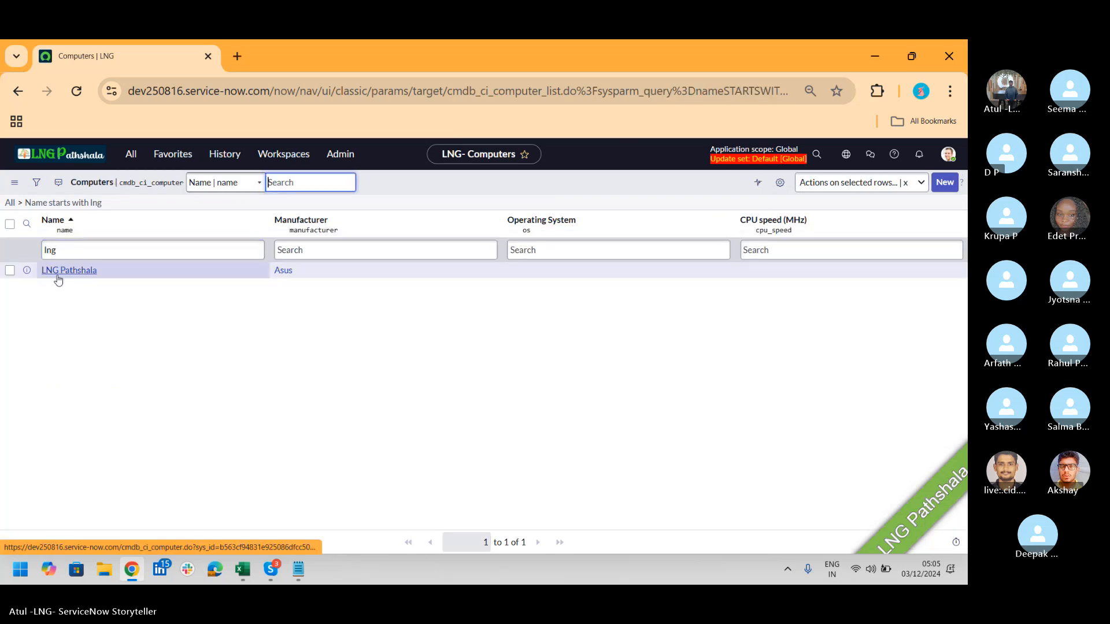
left_click(59, 276)
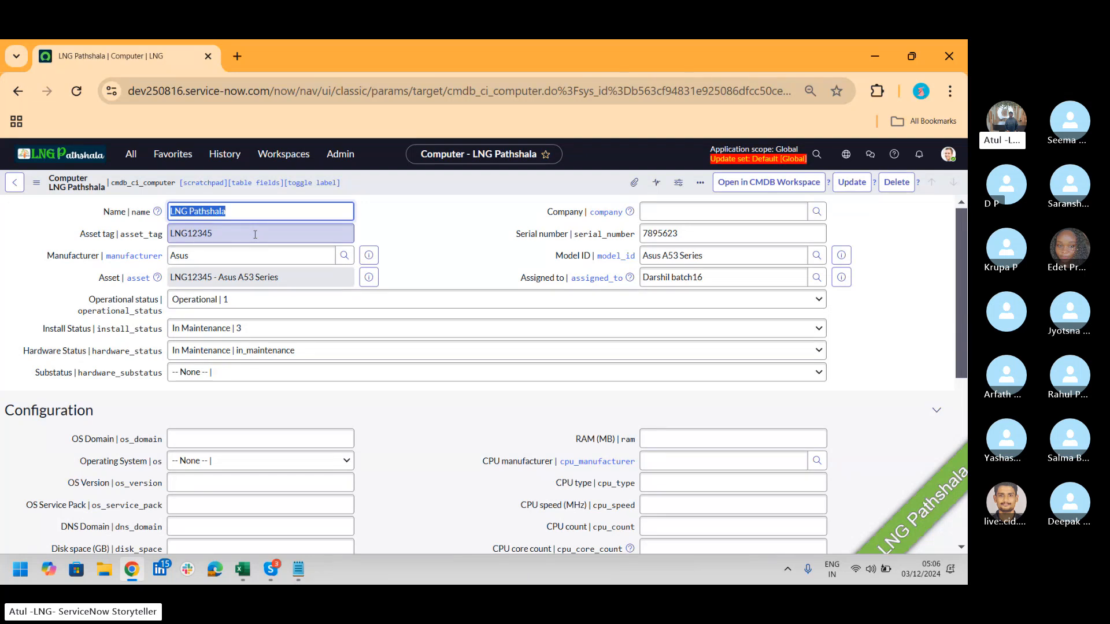
left_click_drag(283, 278, 166, 285)
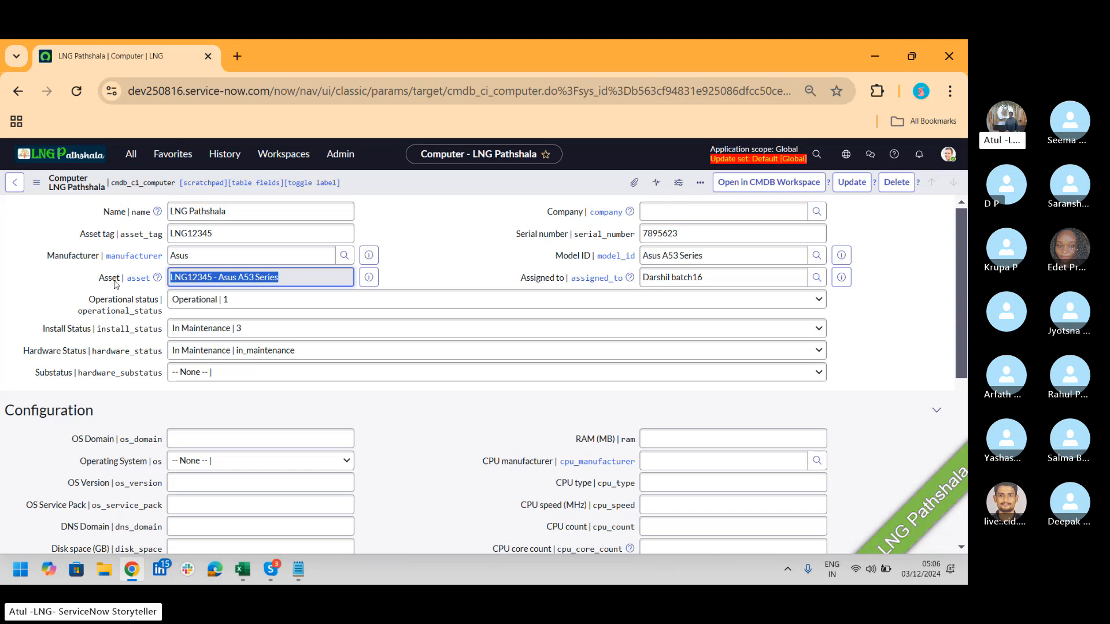
Step: Find "tables" in the navigator and open System Definition's Tables list in a new browser tab
left_click(131, 159)
type("tables")
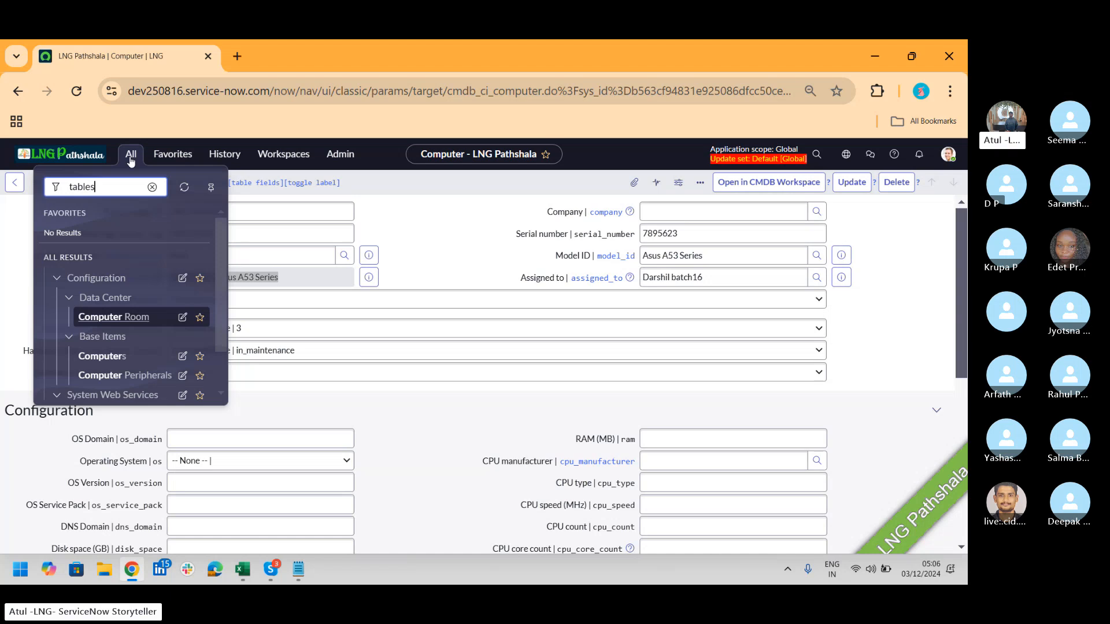
left_click_drag(226, 242, 226, 281)
left_click_drag(222, 233, 225, 287)
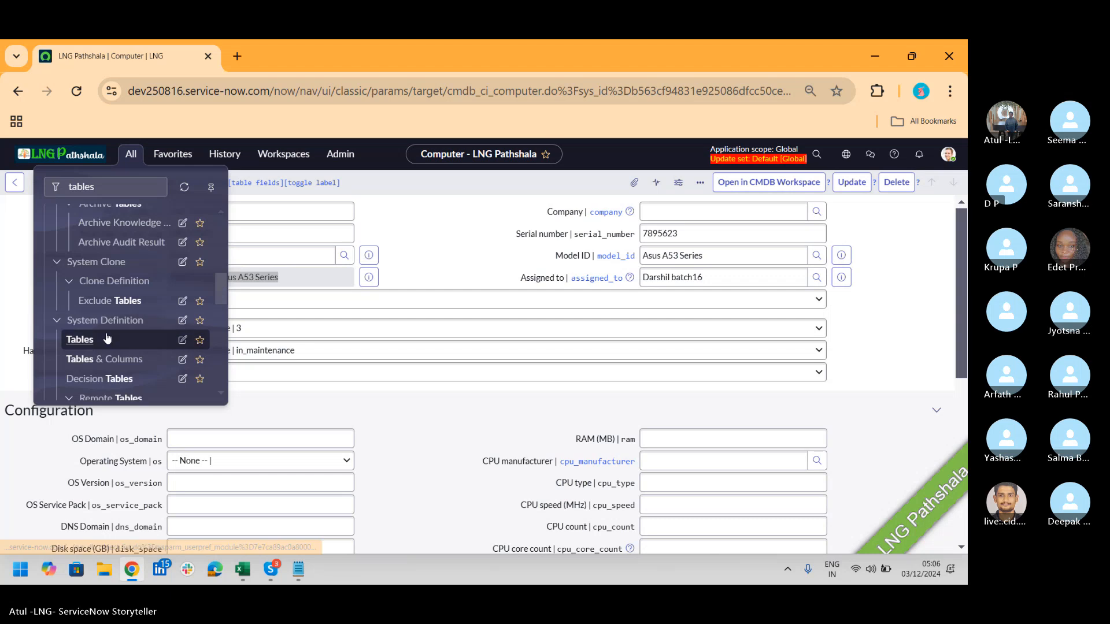
middle_click(87, 340)
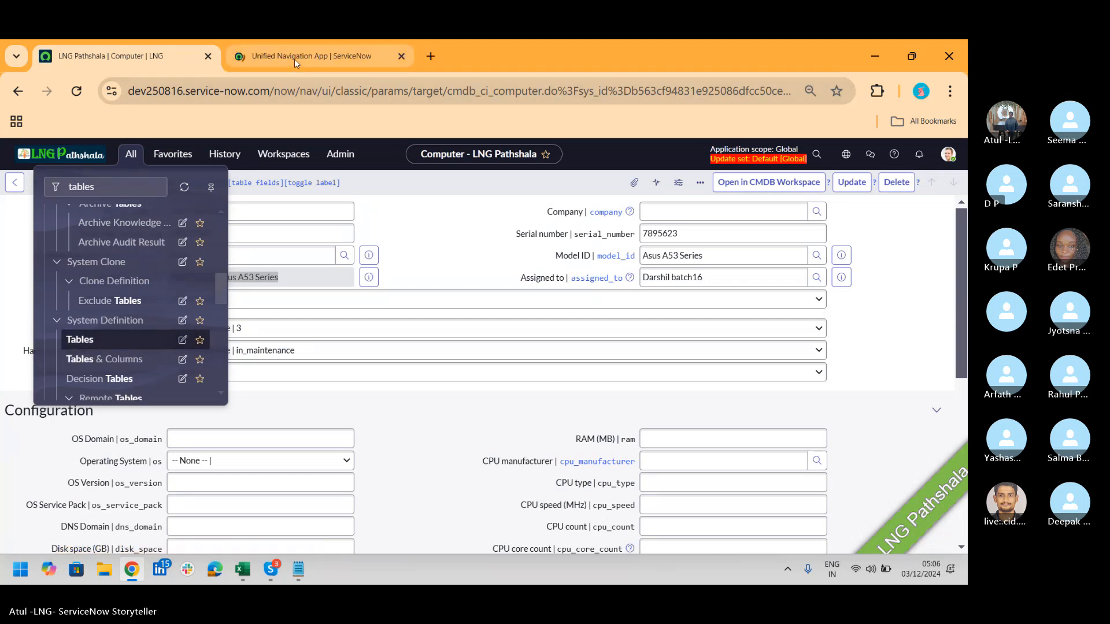
left_click(294, 58)
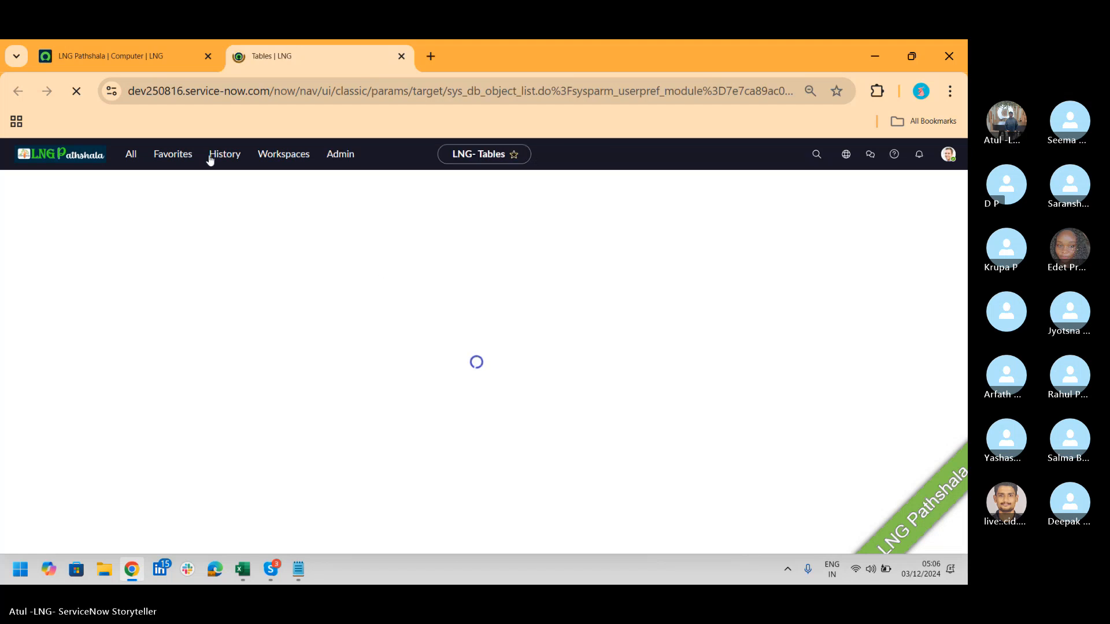
Step: Filter the tables by name with "alm_har", view the Asset table that Hardware extends, and return to the list
left_click(286, 254)
type("alm_har")
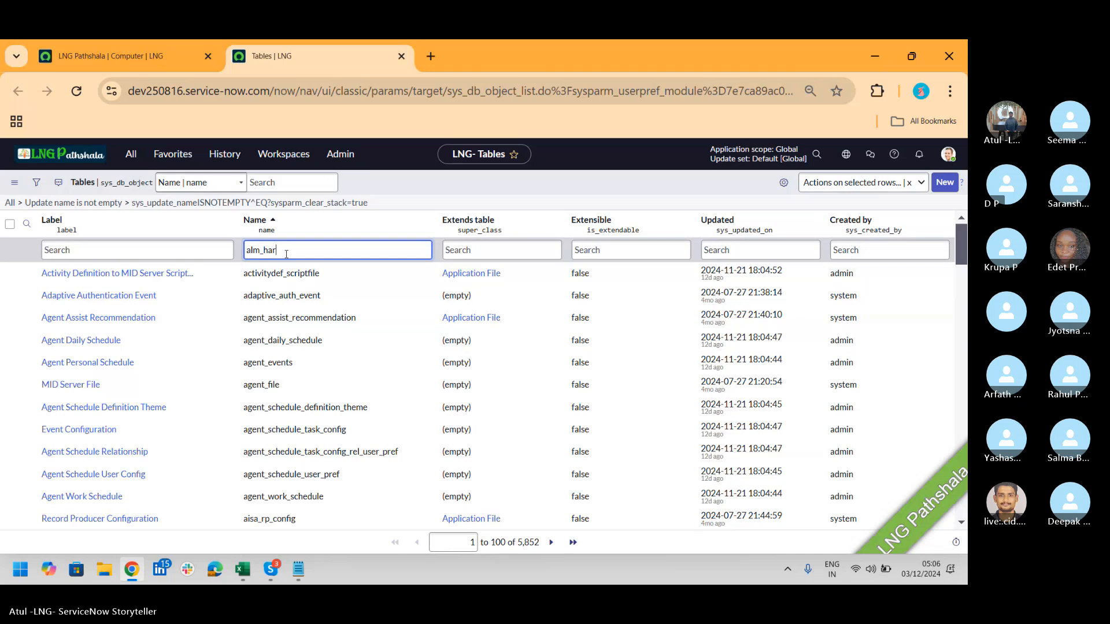
key("Return")
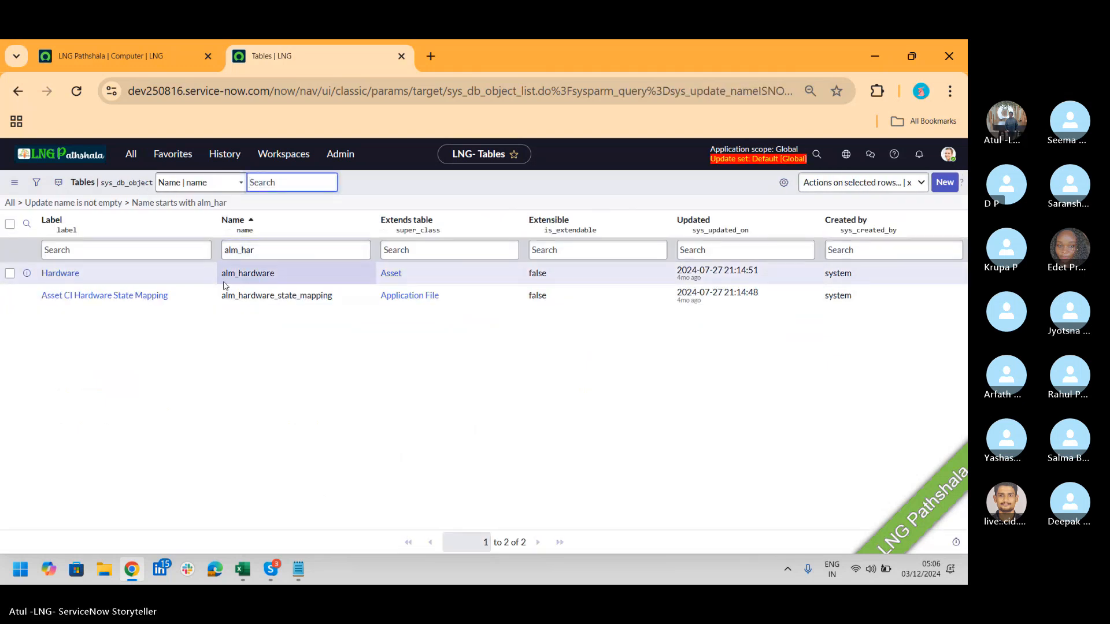
left_click(392, 275)
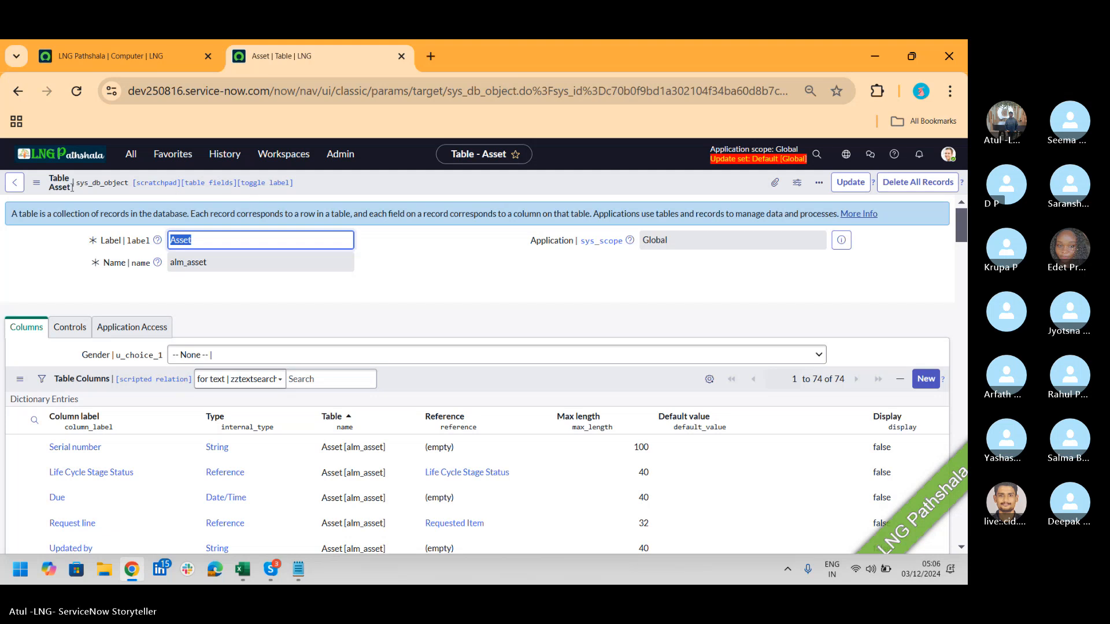
left_click(18, 91)
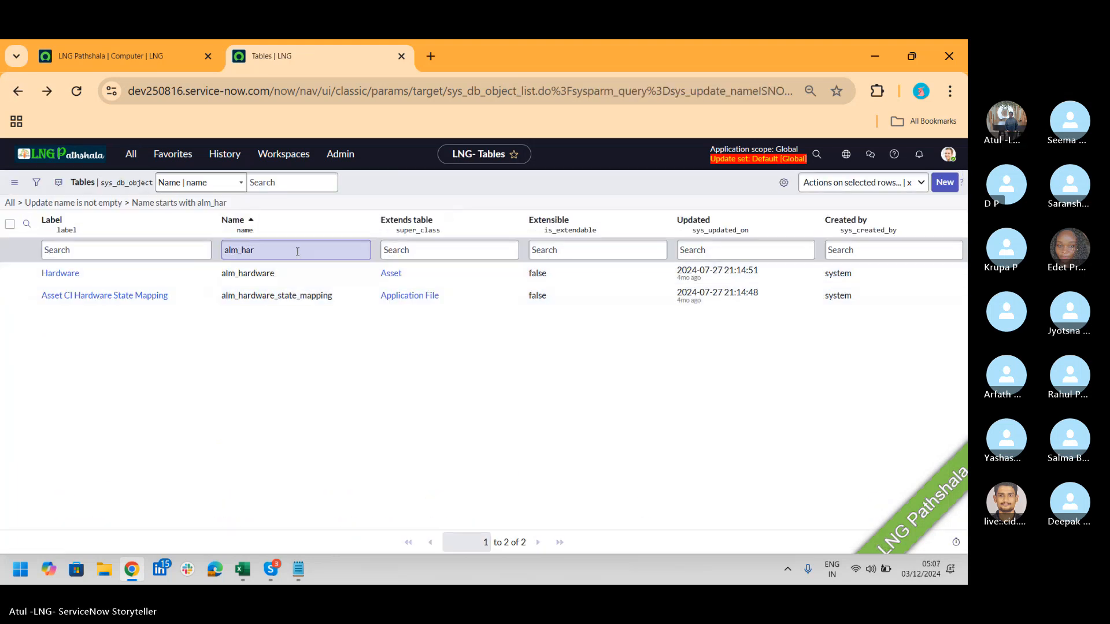
Step: Filter the tables by name with "asset%" and remove the "Update name is not empty" condition
type("asset%")
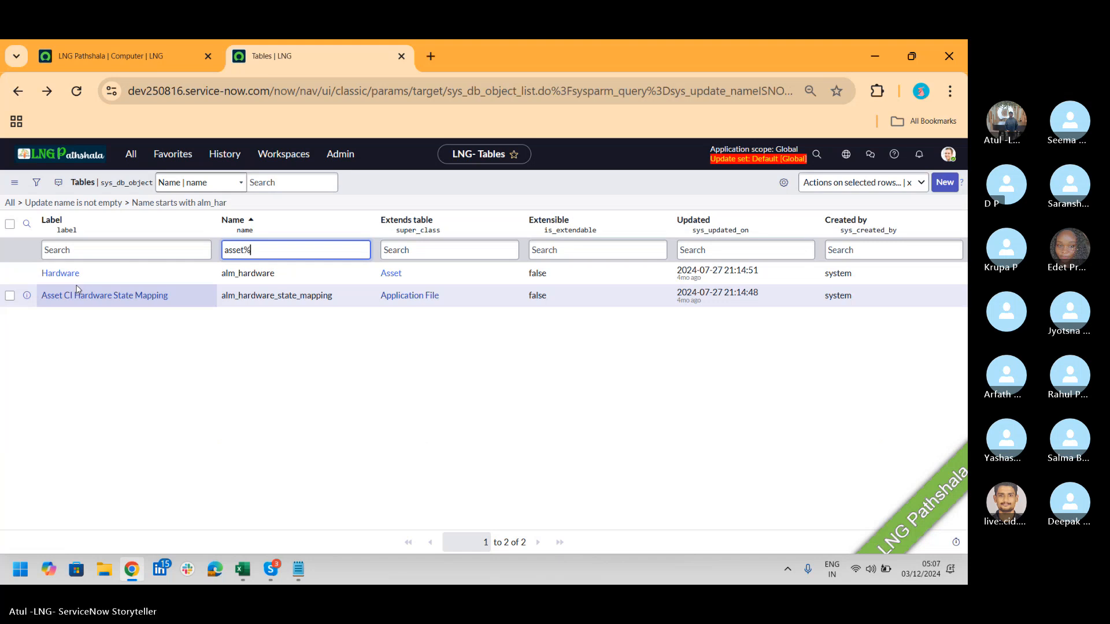
key("Return")
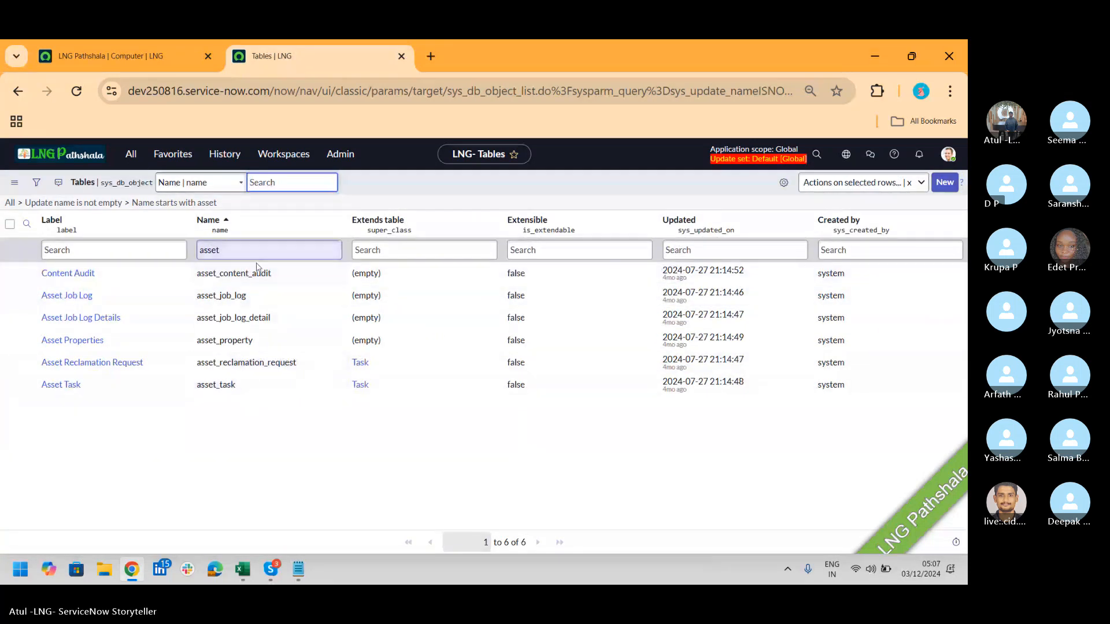
left_click(230, 252)
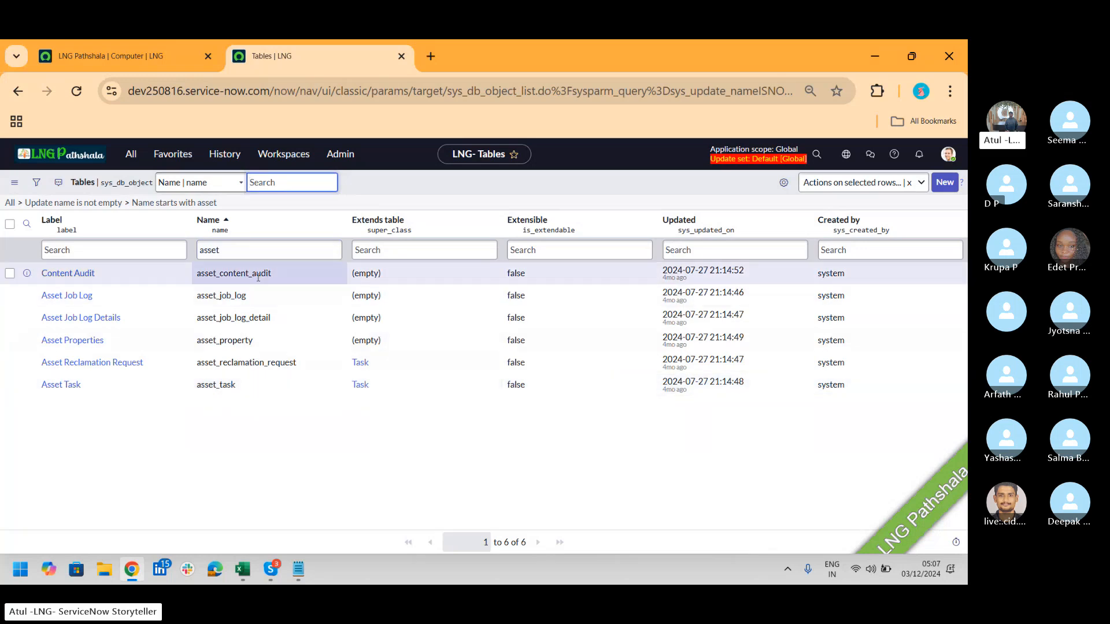
left_click(238, 250)
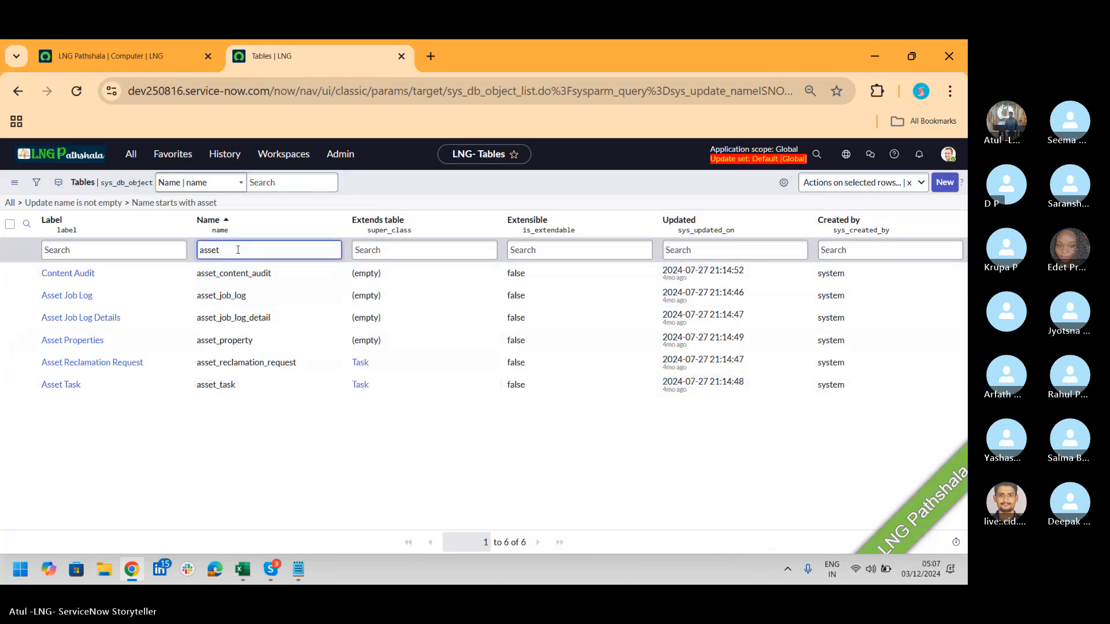
type("%")
key("Return")
left_click(11, 203)
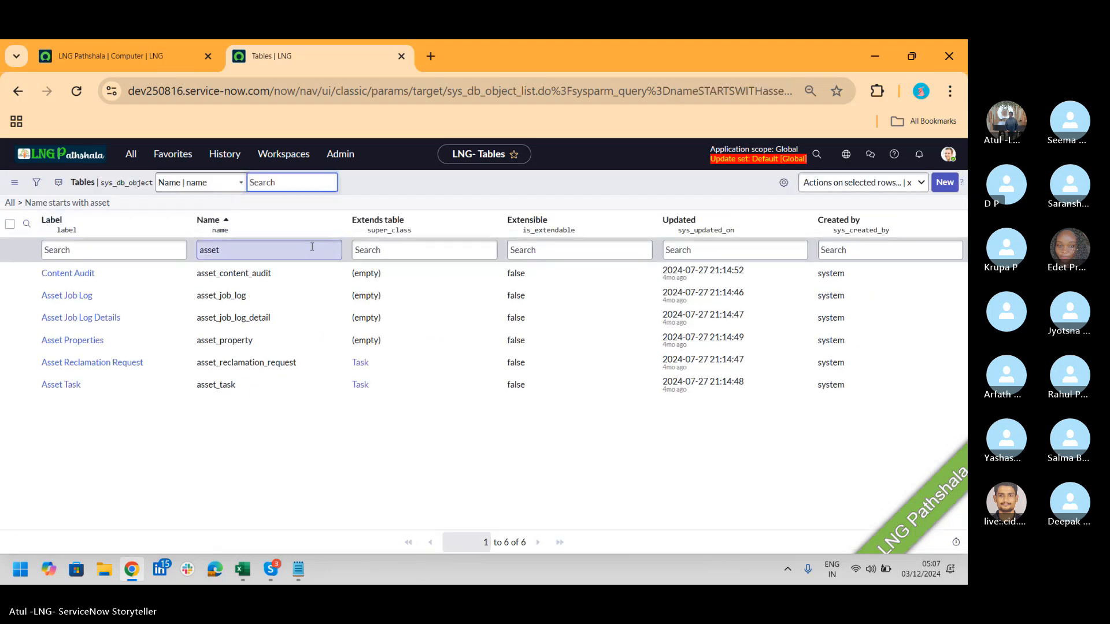
Step: Change the table name filter to "%asset" to search for names ending with asset
left_click(310, 247)
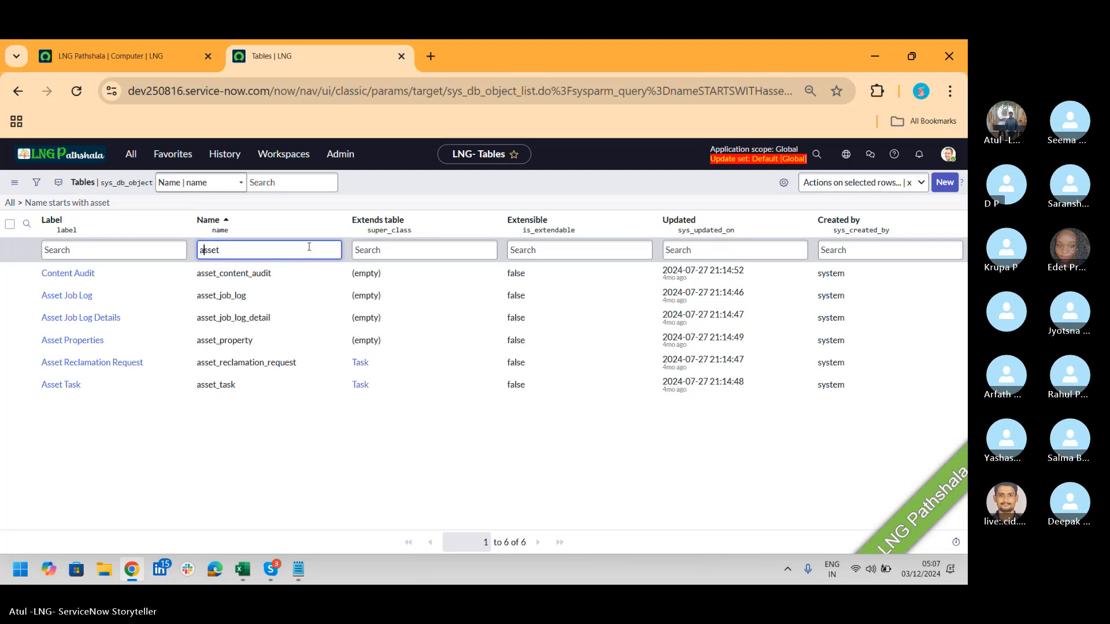
key("Home")
type("%")
key("Return")
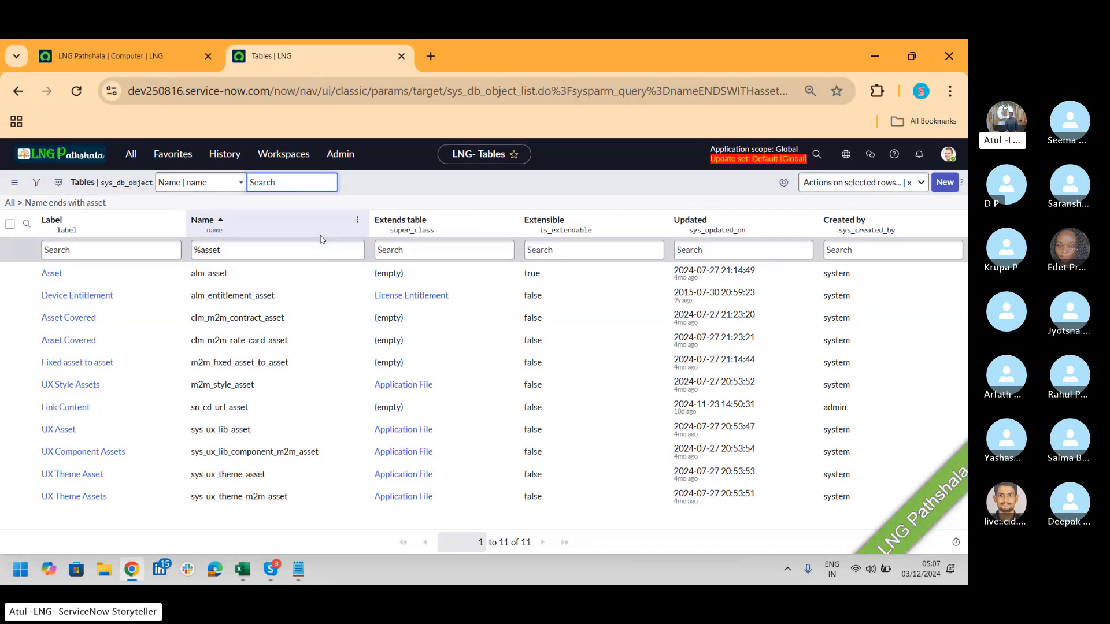
Step: Replace the table name filter with "alm_asset" and run the search
left_click(224, 250)
key("BackSpace")
key("BackSpace")
key("BackSpace")
key("BackSpace")
key("BackSpace")
key("BackSpace")
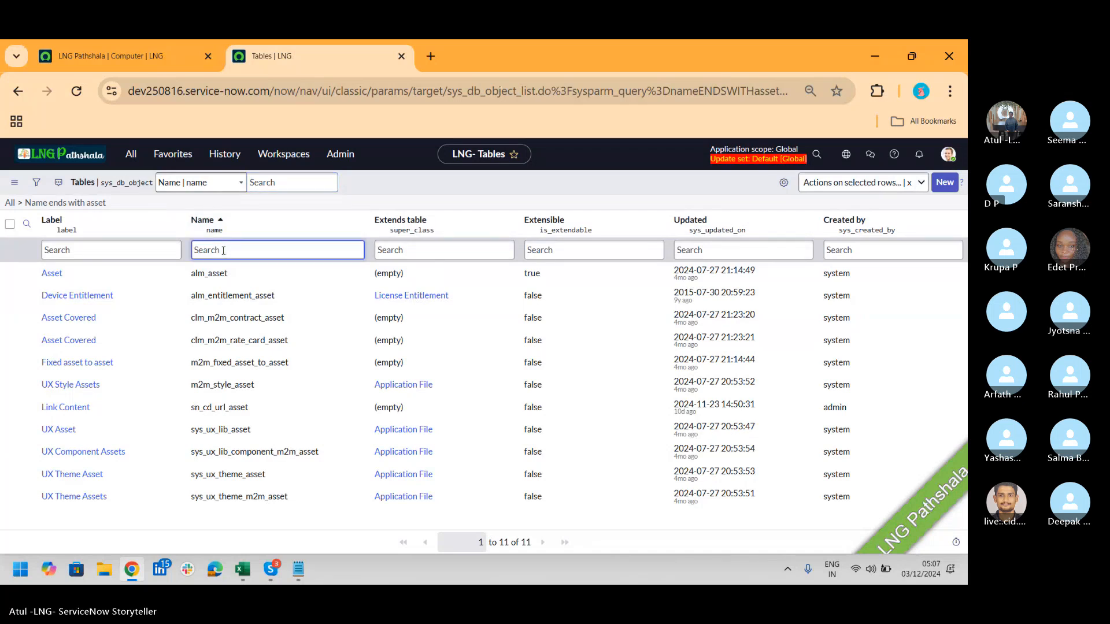
type("alm_asset")
key("Return")
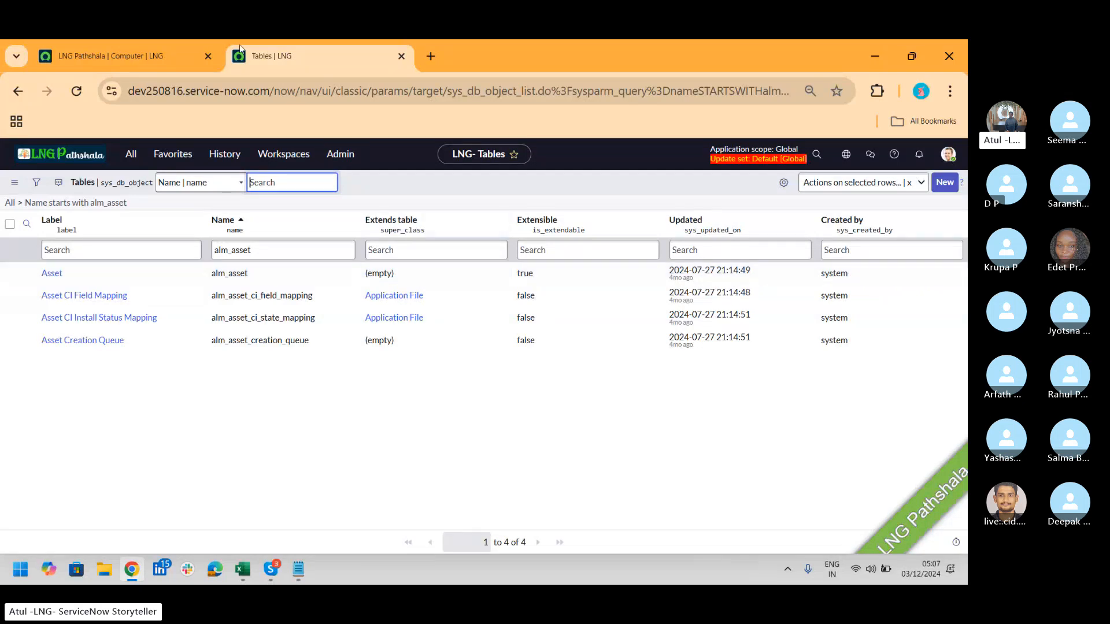
Step: Find "ci clas" in the navigator and open CI Class Manager in the tab with the Tables list
left_click(101, 58)
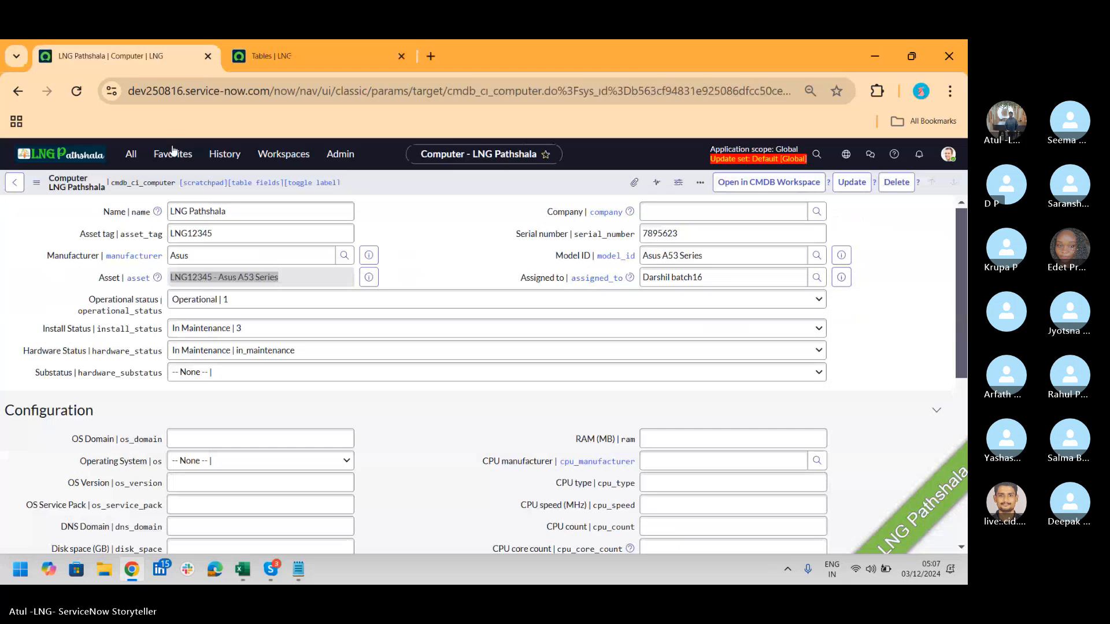
left_click(130, 159)
left_click(275, 60)
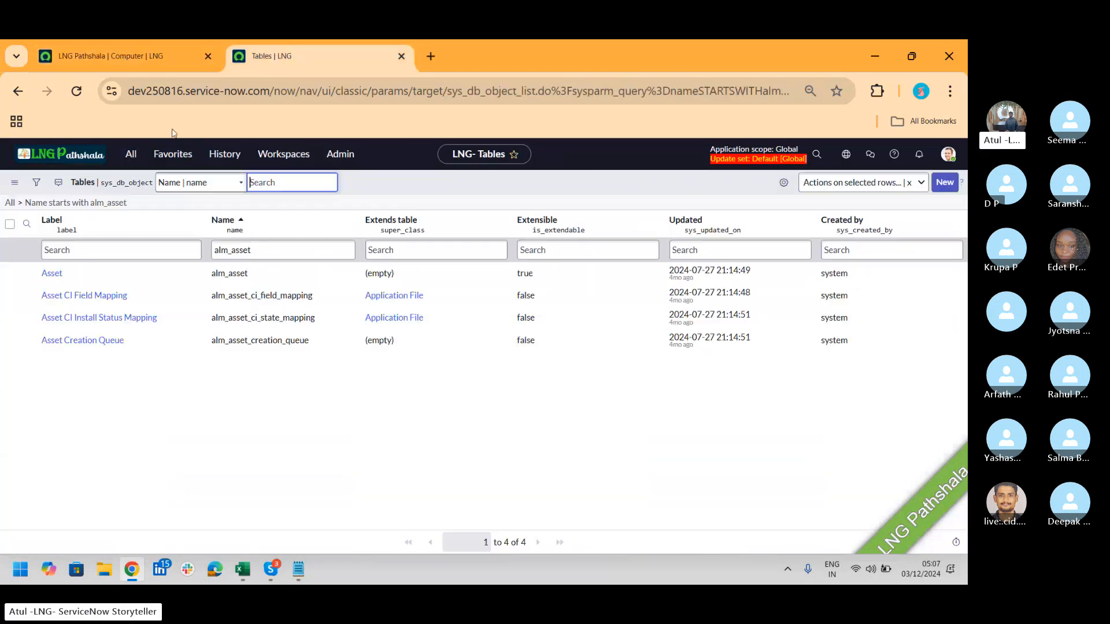
left_click(132, 159)
type("ci clas")
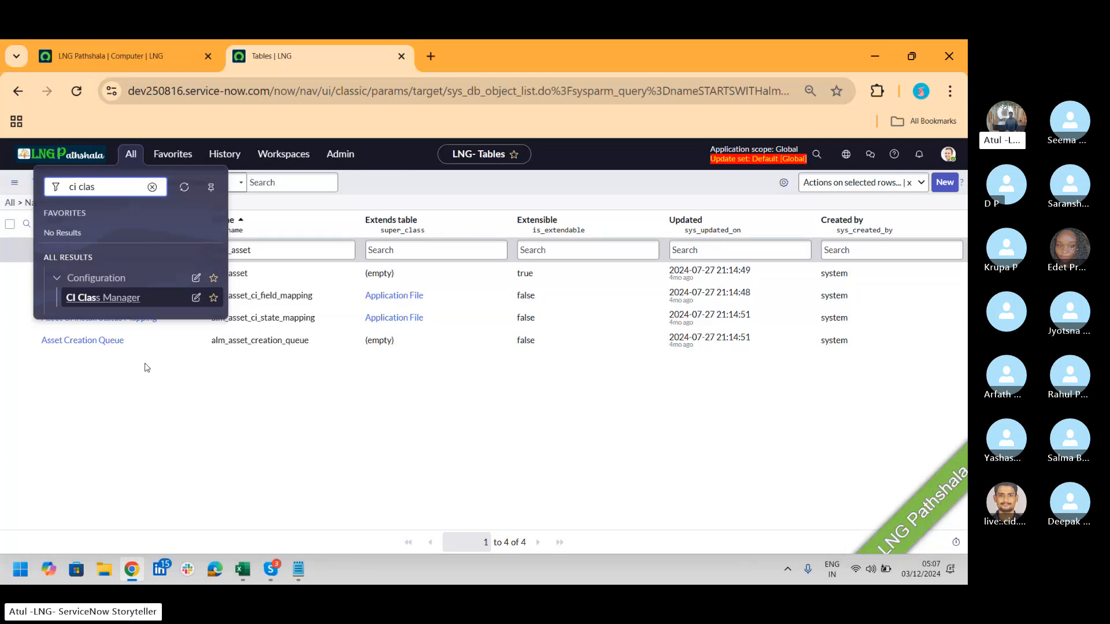
left_click(104, 302)
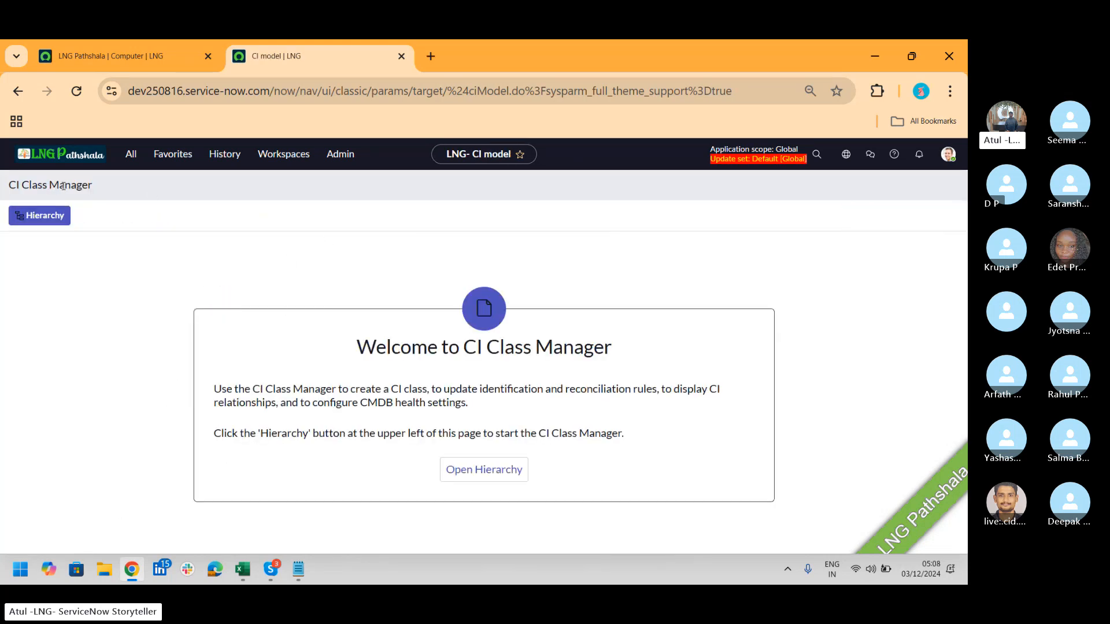
Step: Open the CI class hierarchy, search it for "compu" and pick the Computer class suggestion
left_click(60, 222)
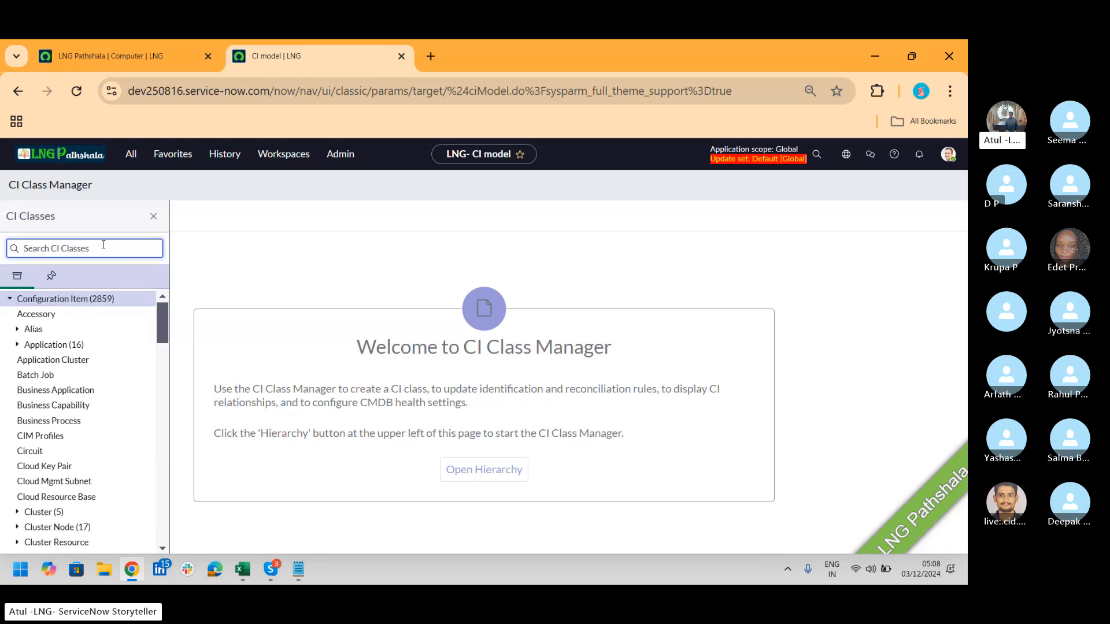
type("compu")
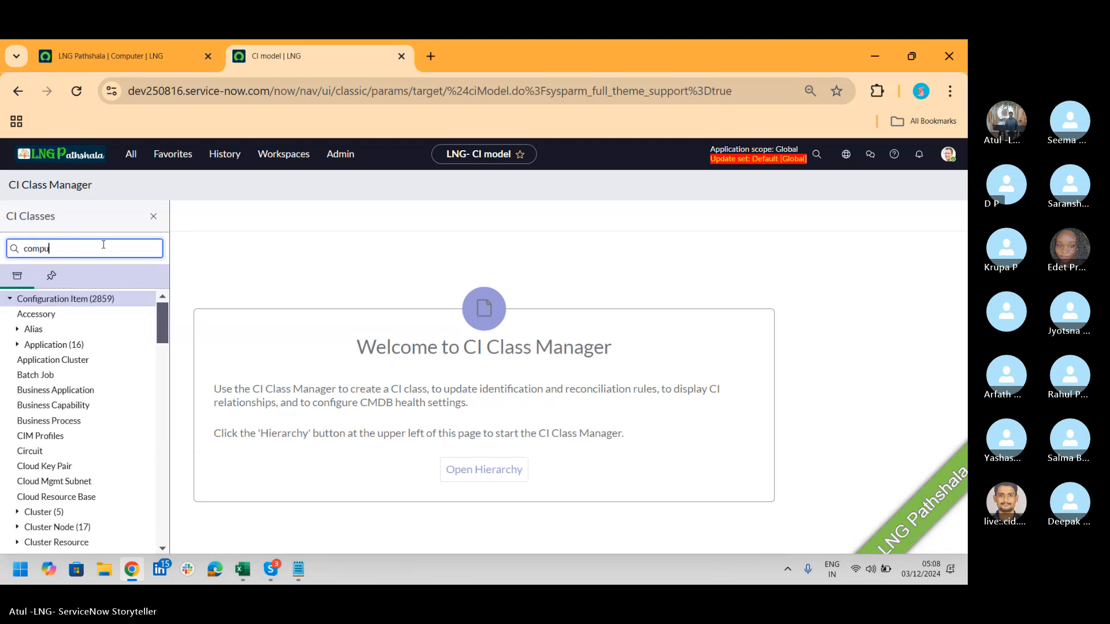
left_click(35, 272)
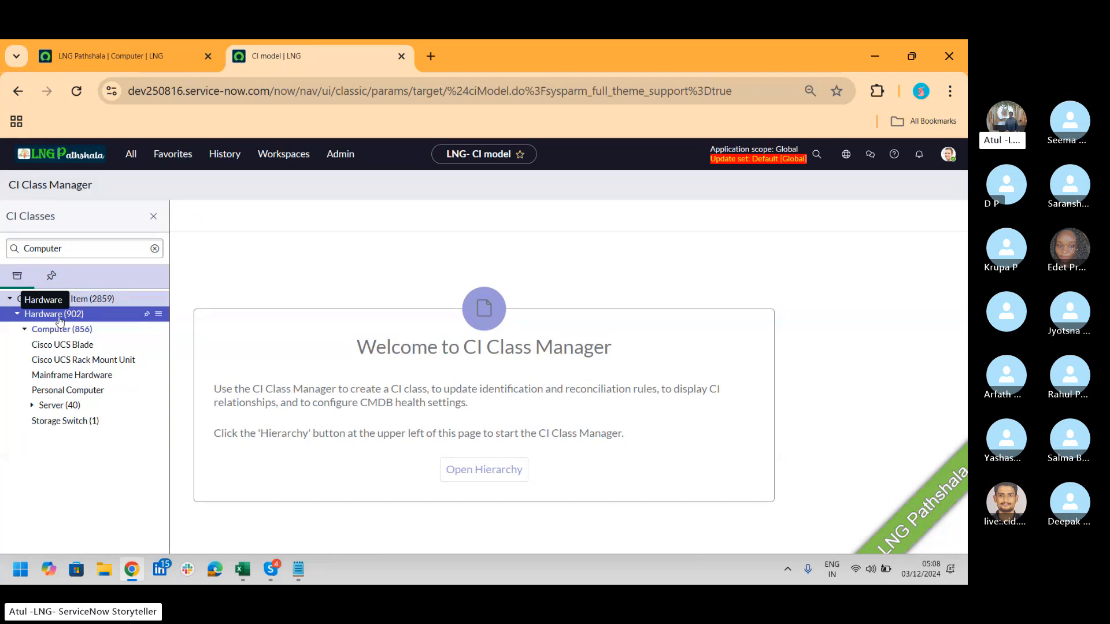
key("alt+Tab")
key("alt+Tab")
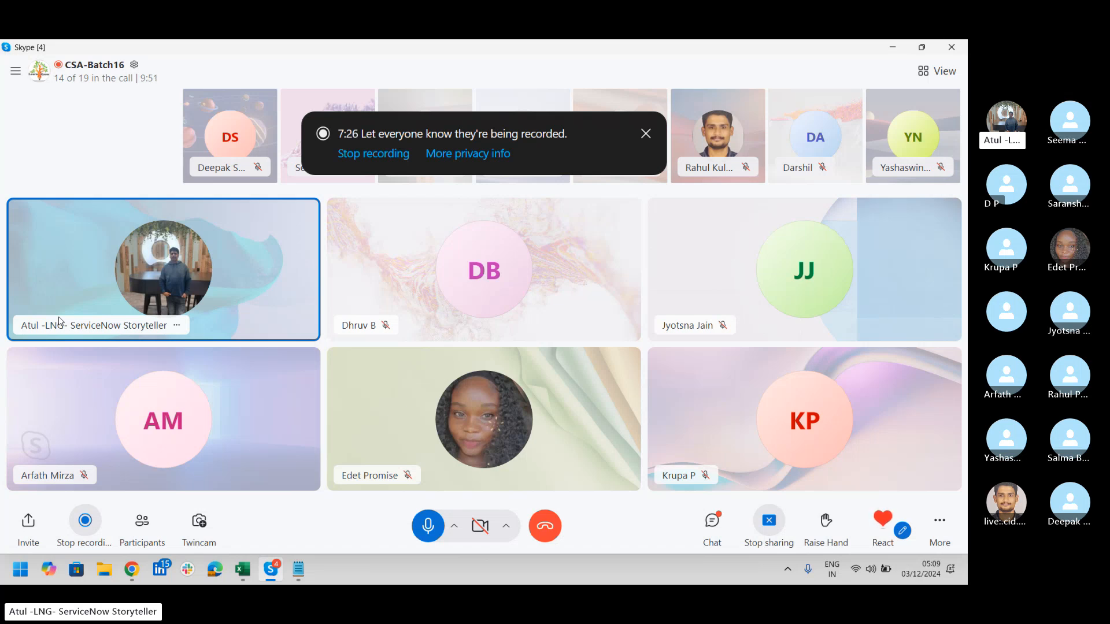
key("alt+Tab")
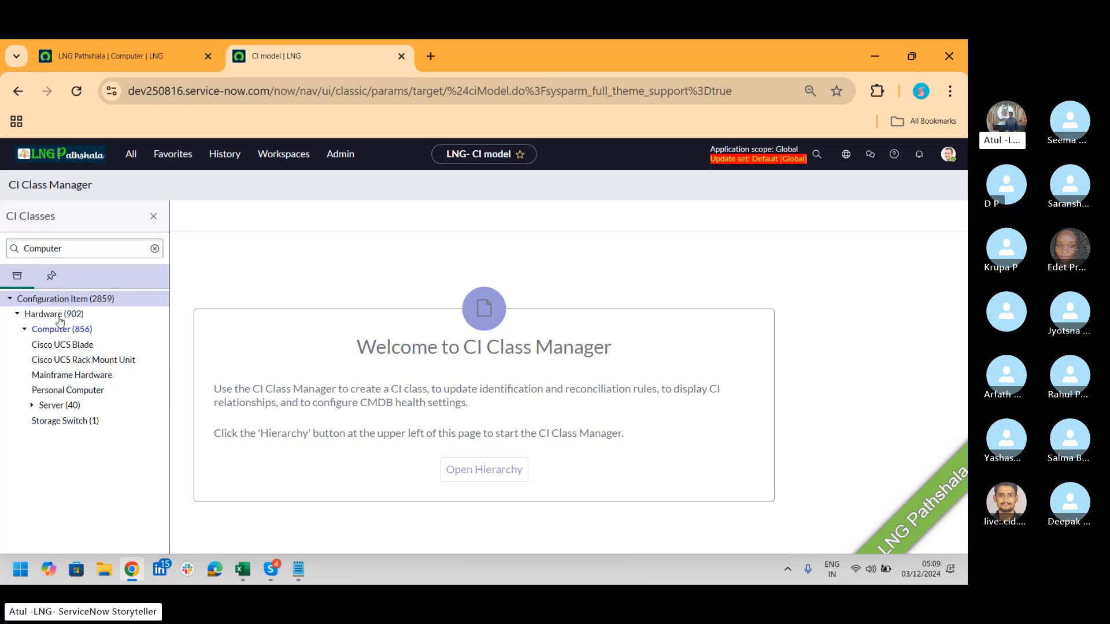
Step: Add the line "HAM - SAM" below CMDB in the Notepad notes, highlight HAM, and return to the browser
left_click(64, 316)
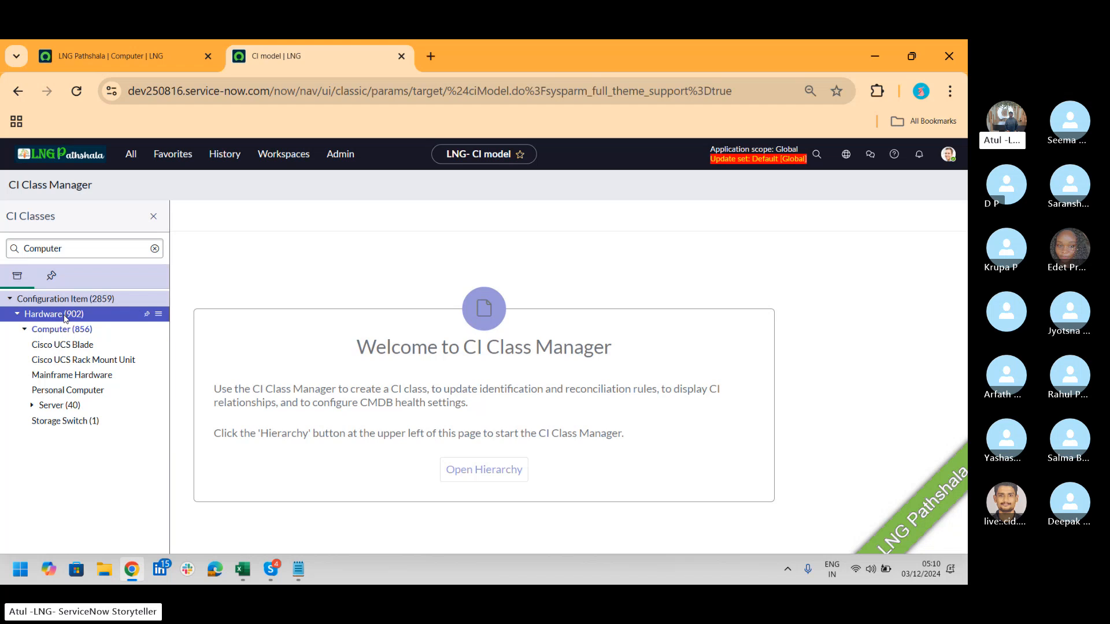
left_click(300, 569)
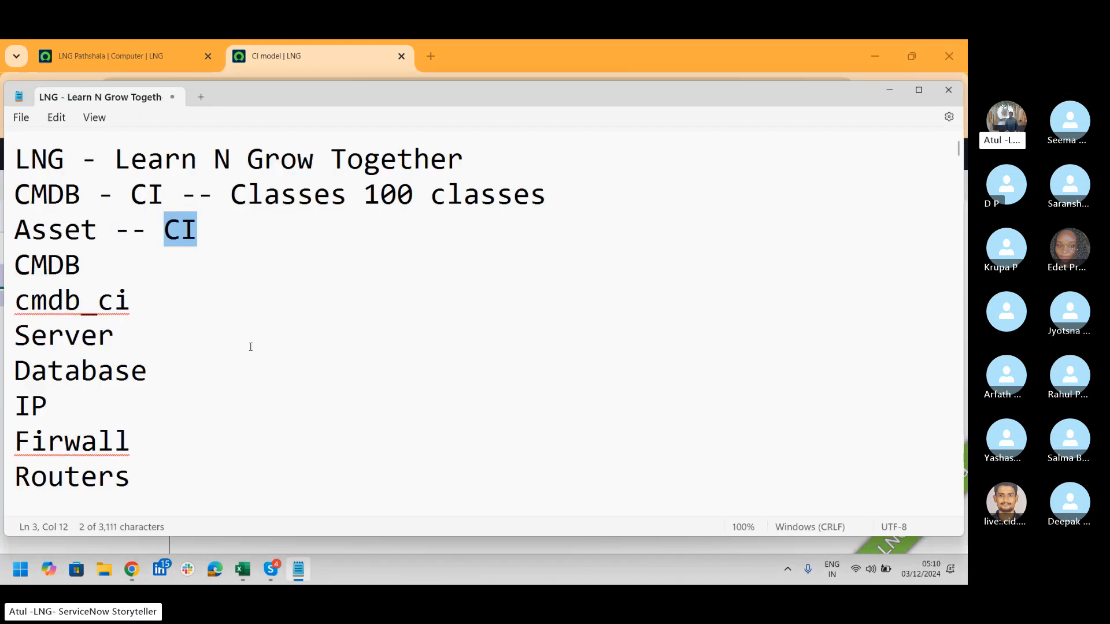
left_click(261, 255)
key("Return")
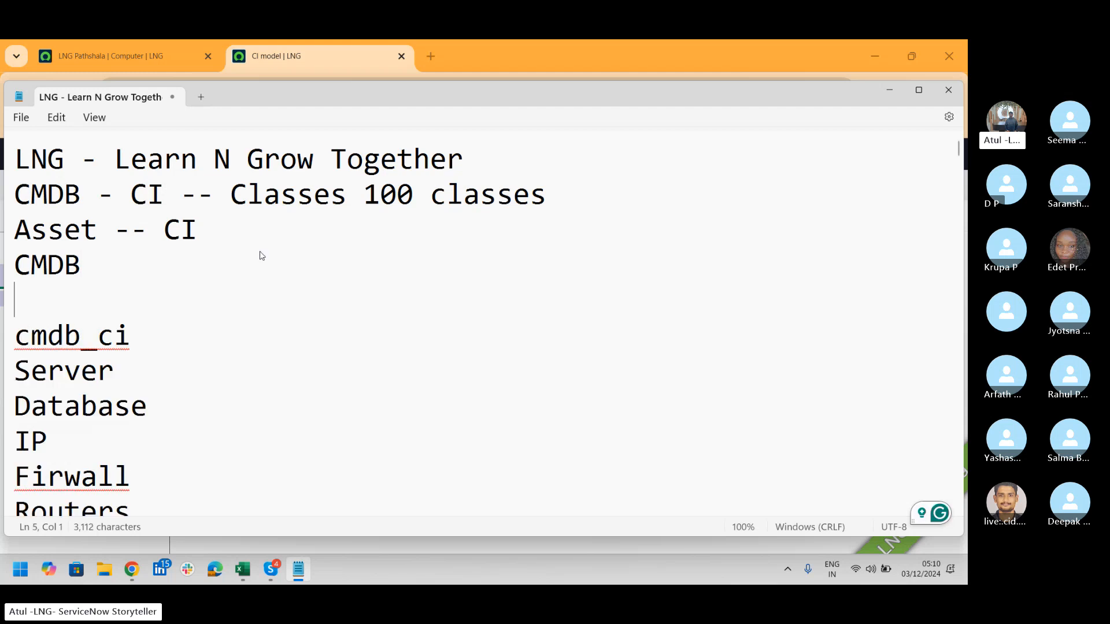
type("HAM - SAM")
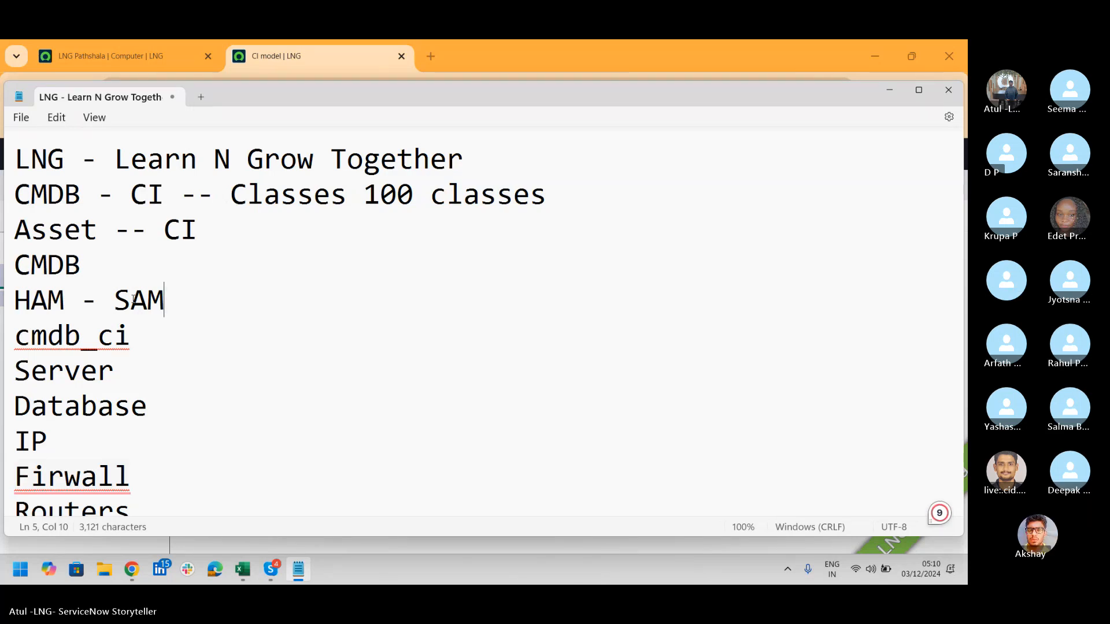
left_click_drag(65, 303, 20, 306)
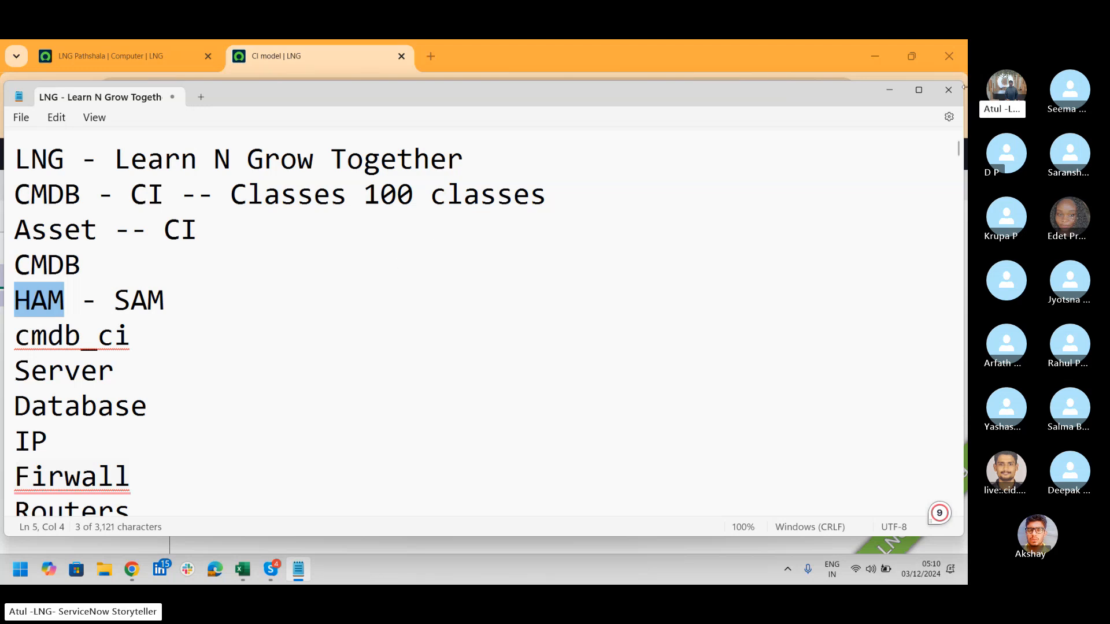
left_click(890, 91)
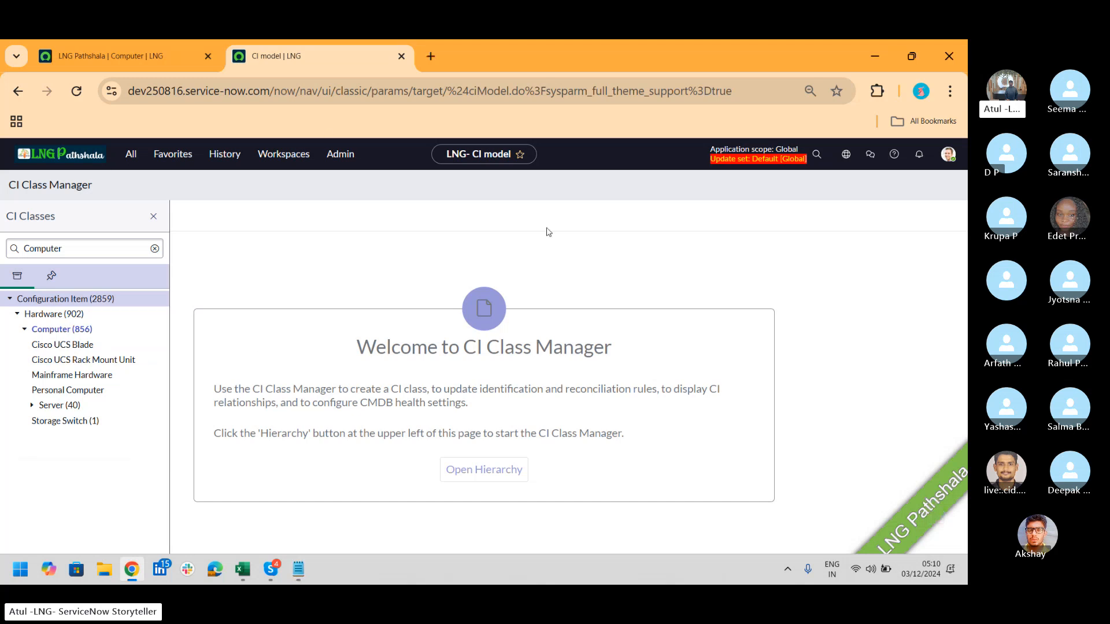
Step: Review the status and Configuration fields of the LNG Pathshala computer record
left_click(144, 54)
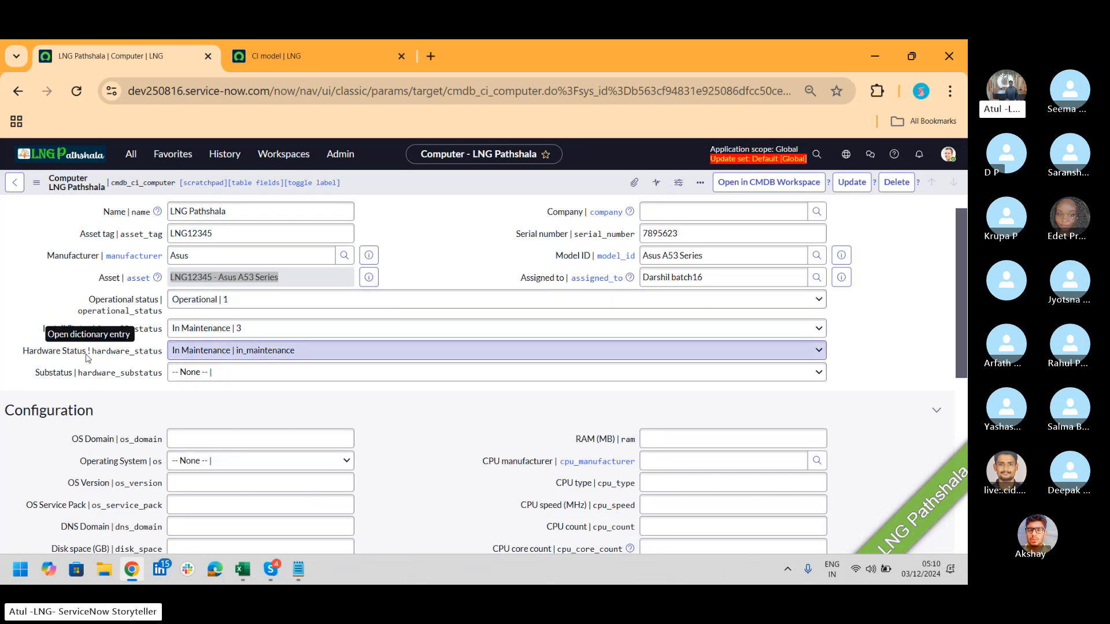
left_click_drag(962, 278, 959, 341)
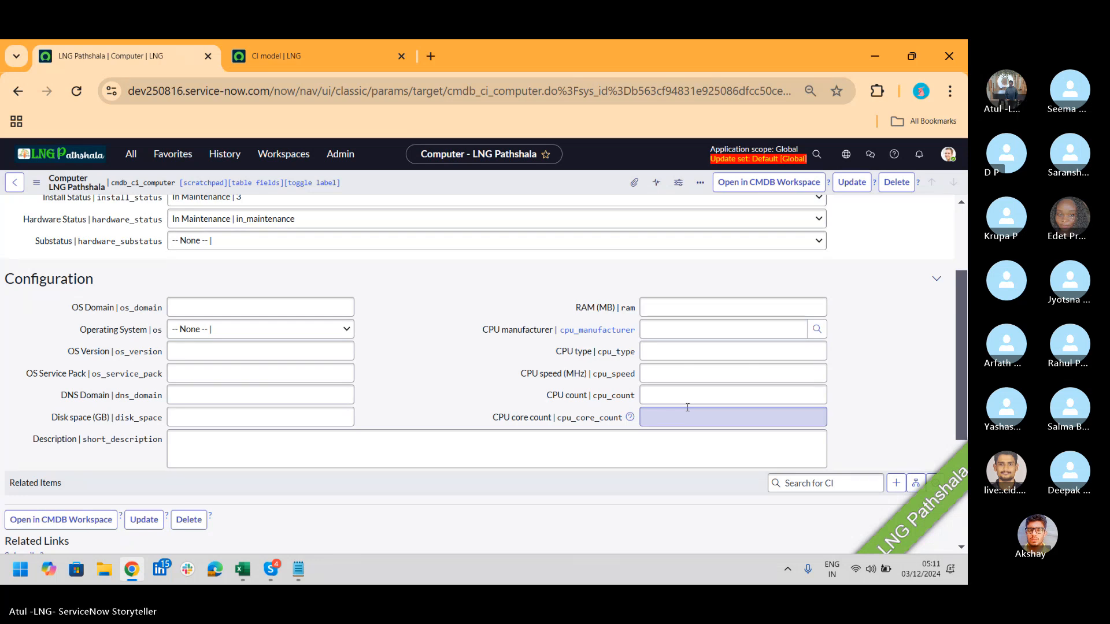
key("alt+Tab")
key("Tab")
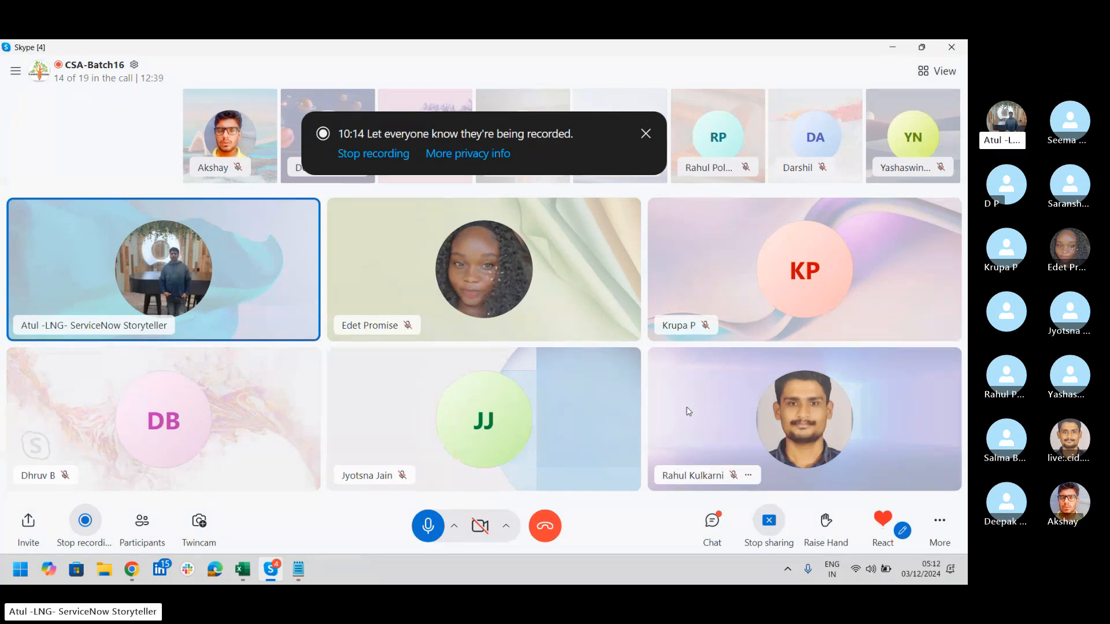
key("alt+Tab")
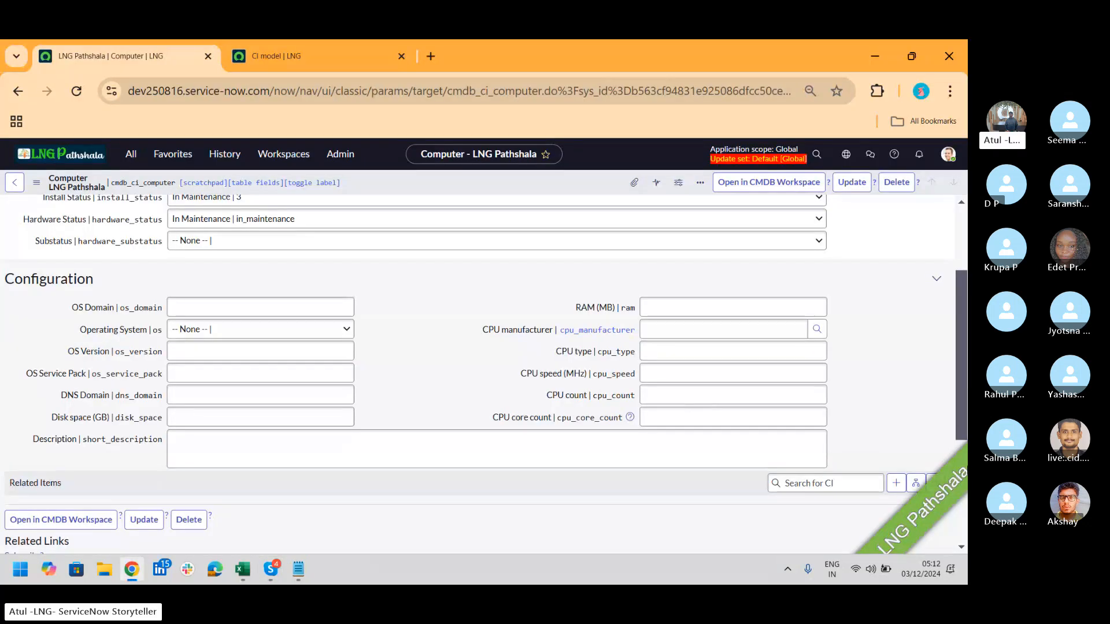
left_click_drag(958, 415, 963, 335)
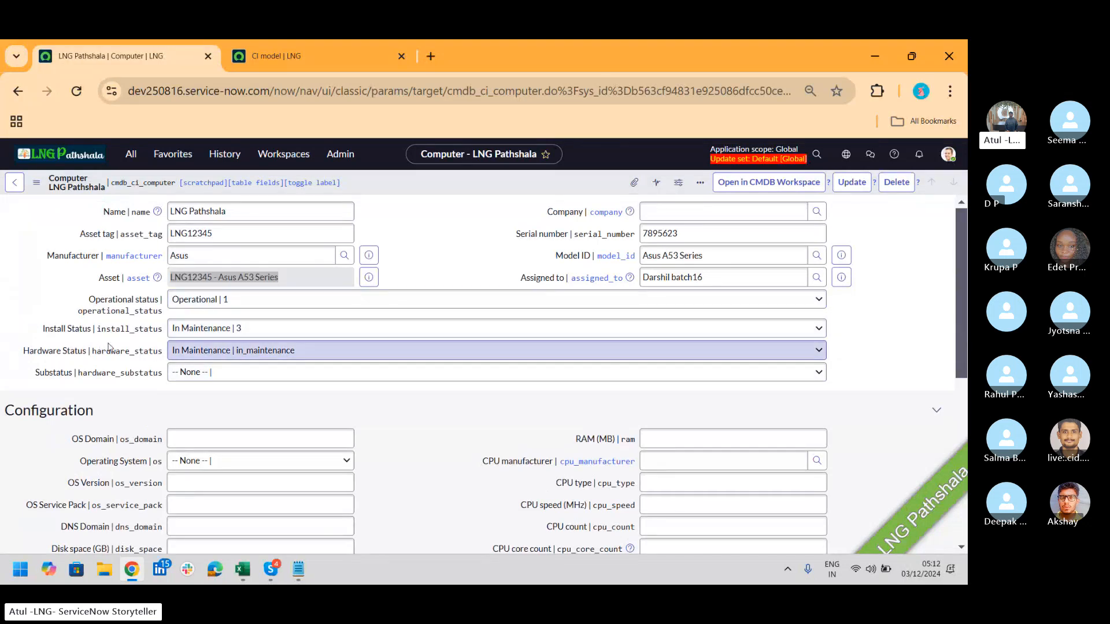
Step: Open the computer's linked hardware asset record in a new tab and close the CI model tab
left_click(369, 277)
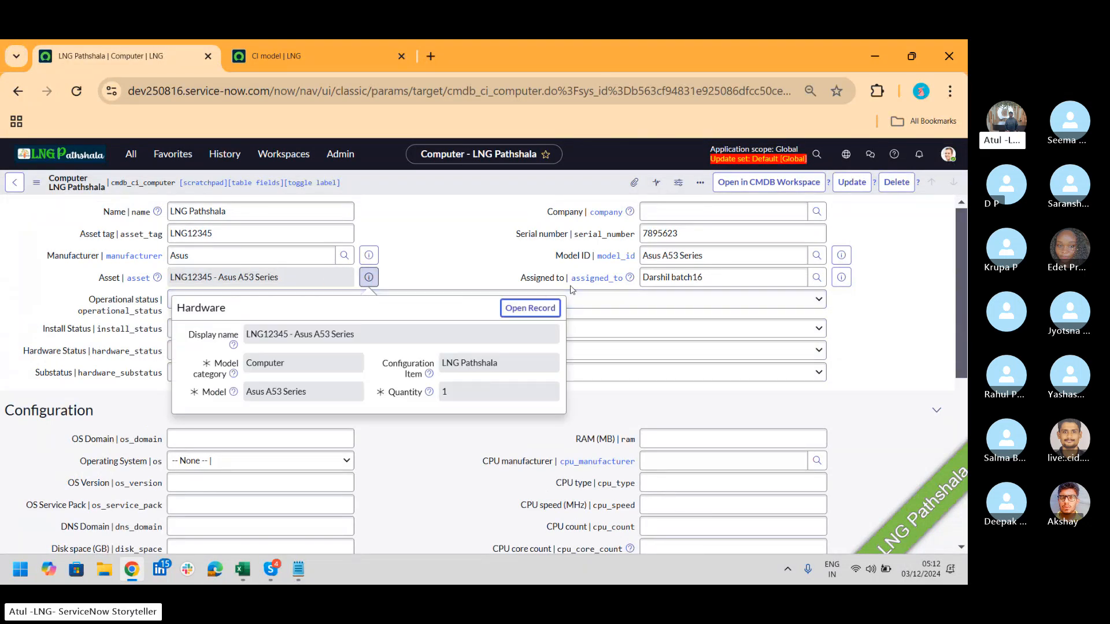
middle_click(553, 309)
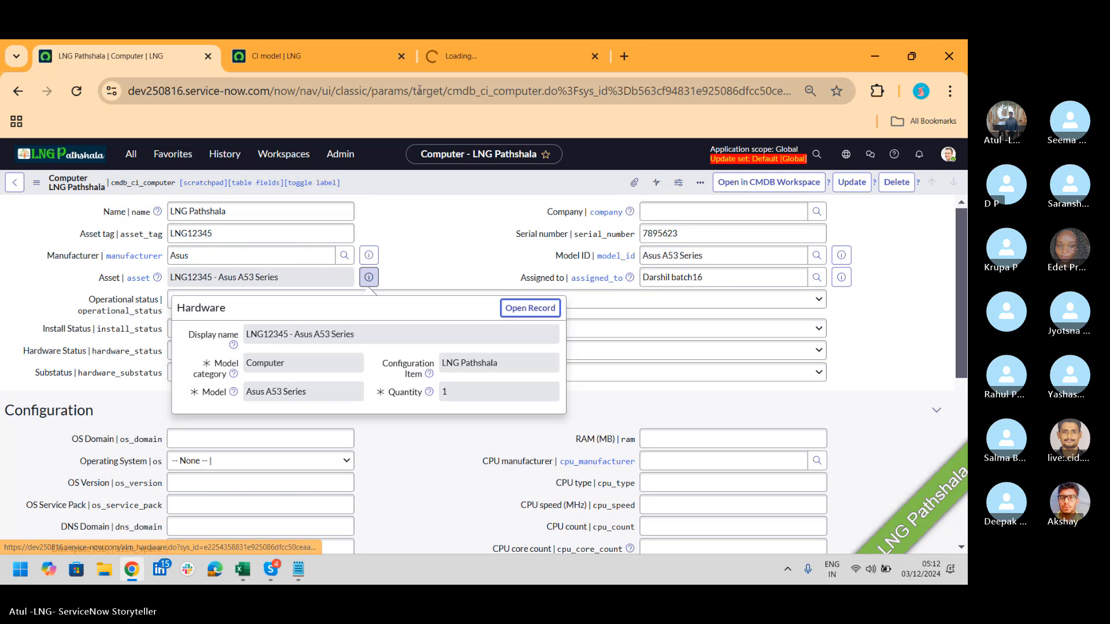
left_click(403, 56)
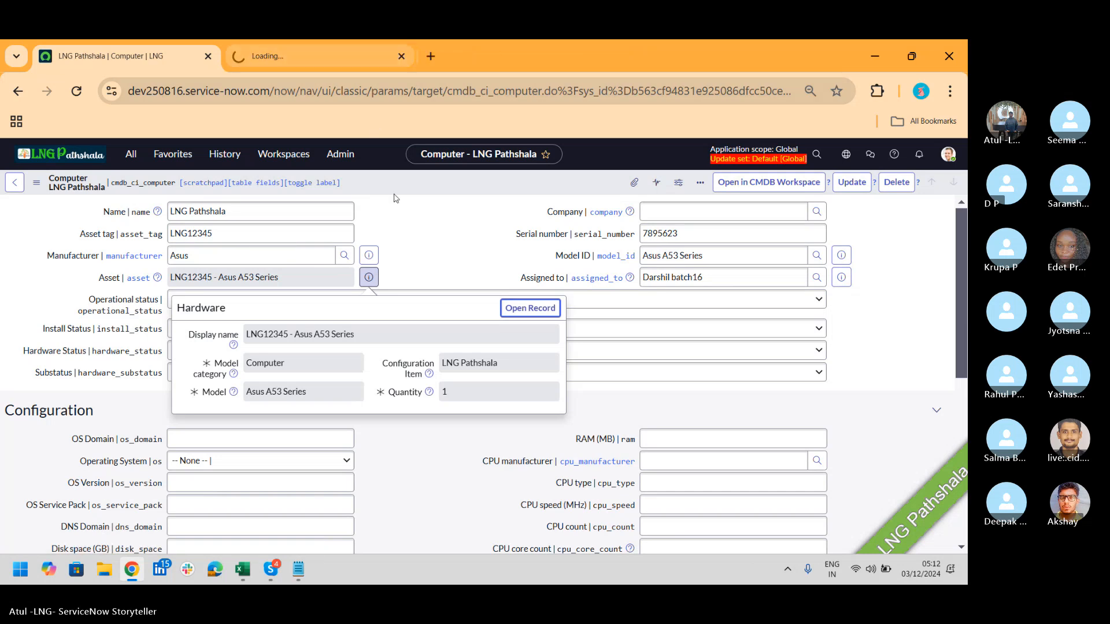
left_click(422, 241)
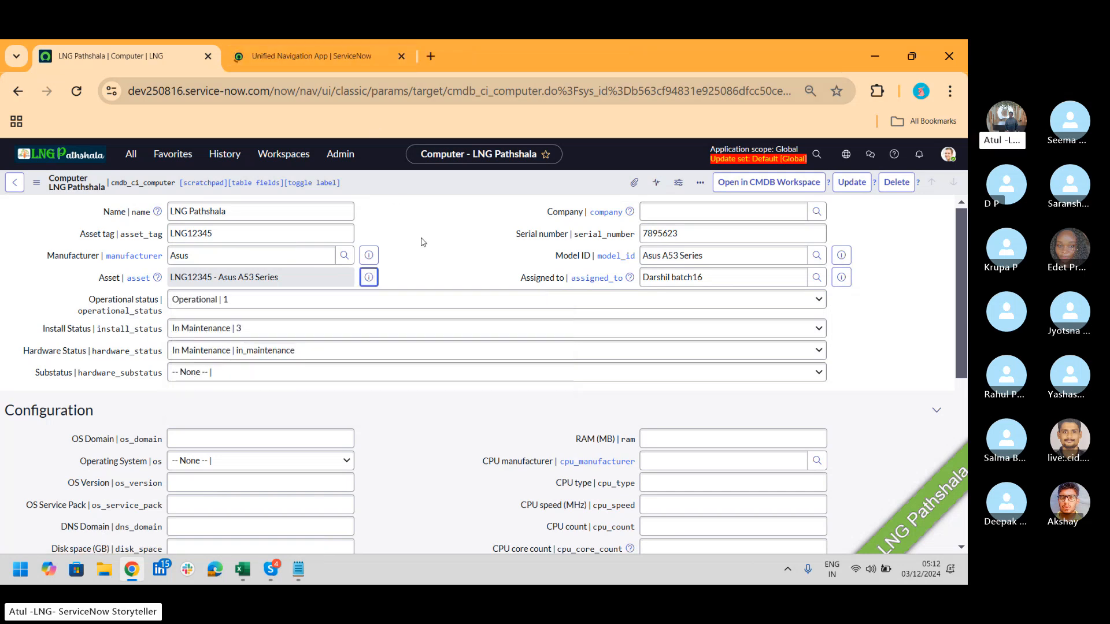
left_click(302, 56)
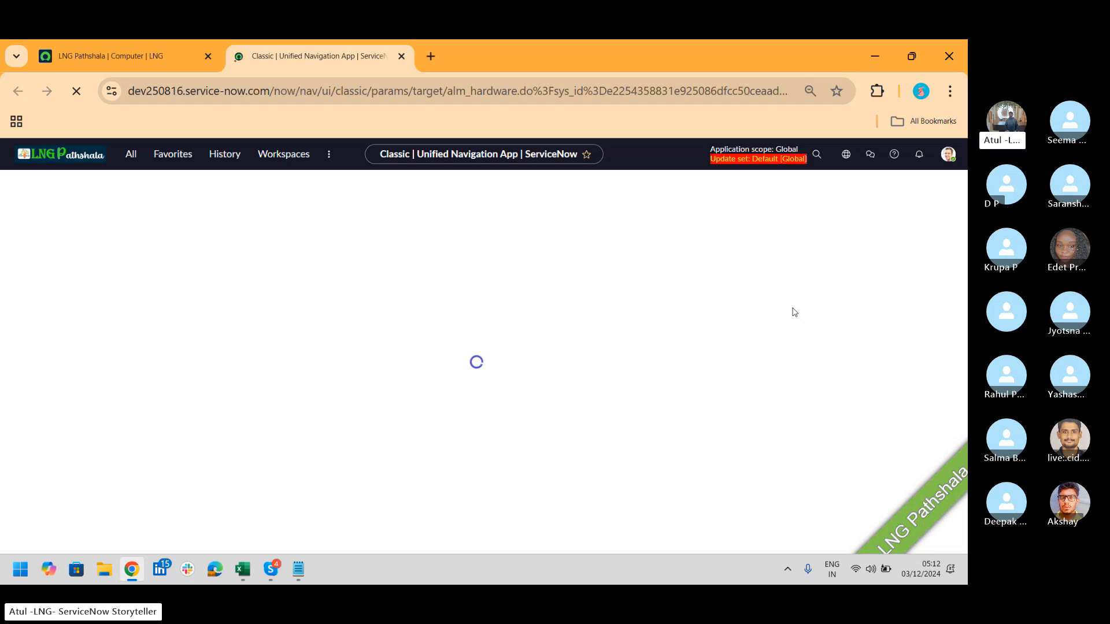
Step: Switch to the Skype call and ring the last participant listed as not on this call
key("alt+Tab")
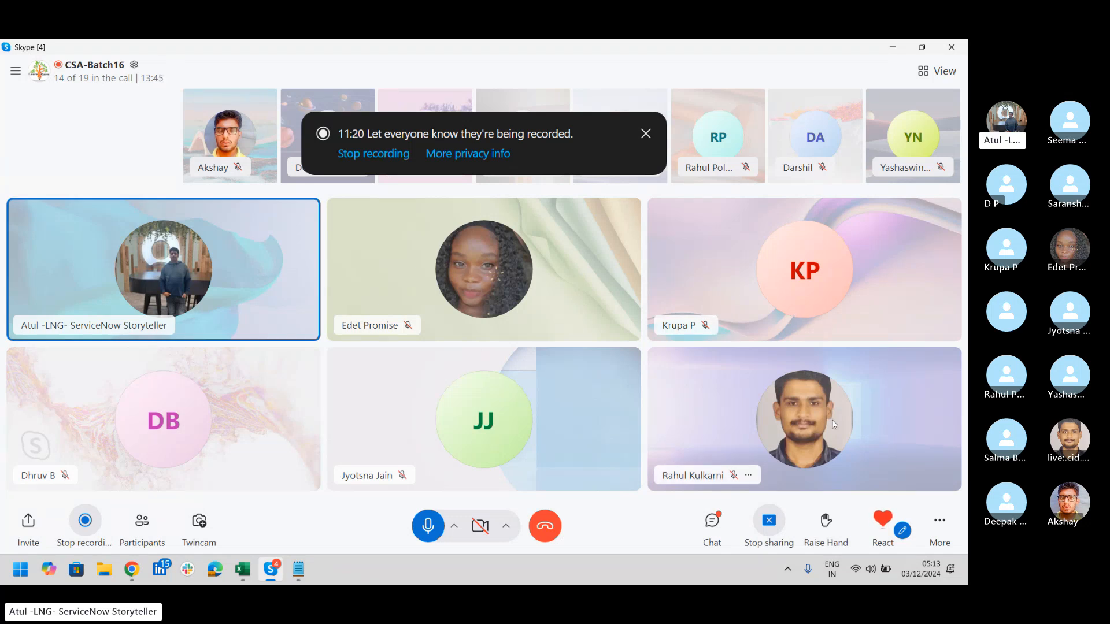
left_click(141, 523)
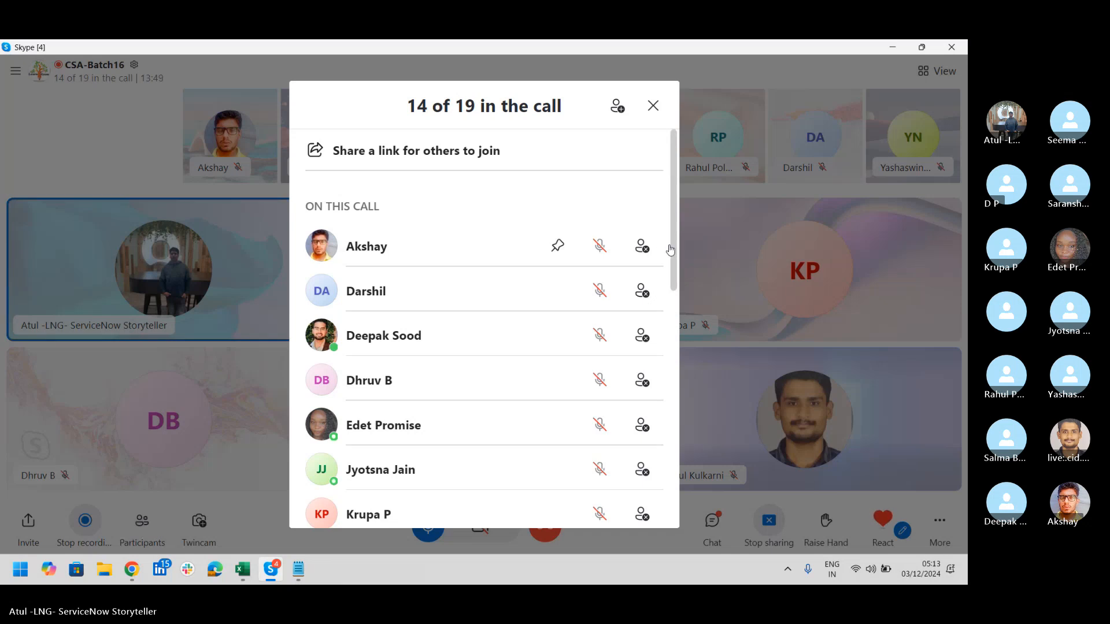
scroll(668, 289, "down", 3)
scroll(670, 308, "down", 8)
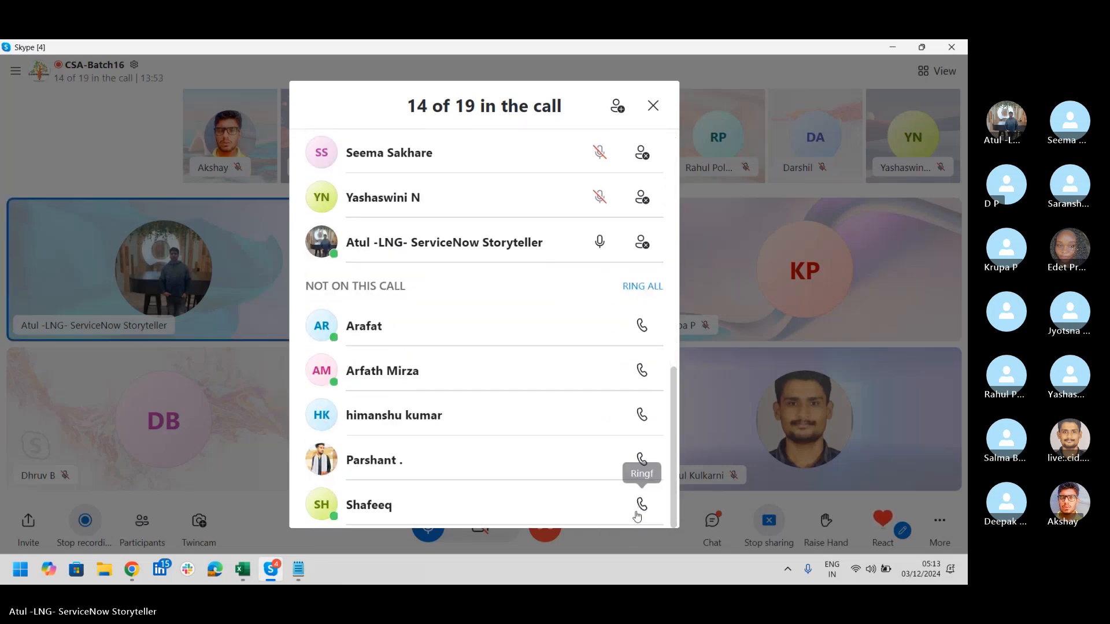
left_click(642, 505)
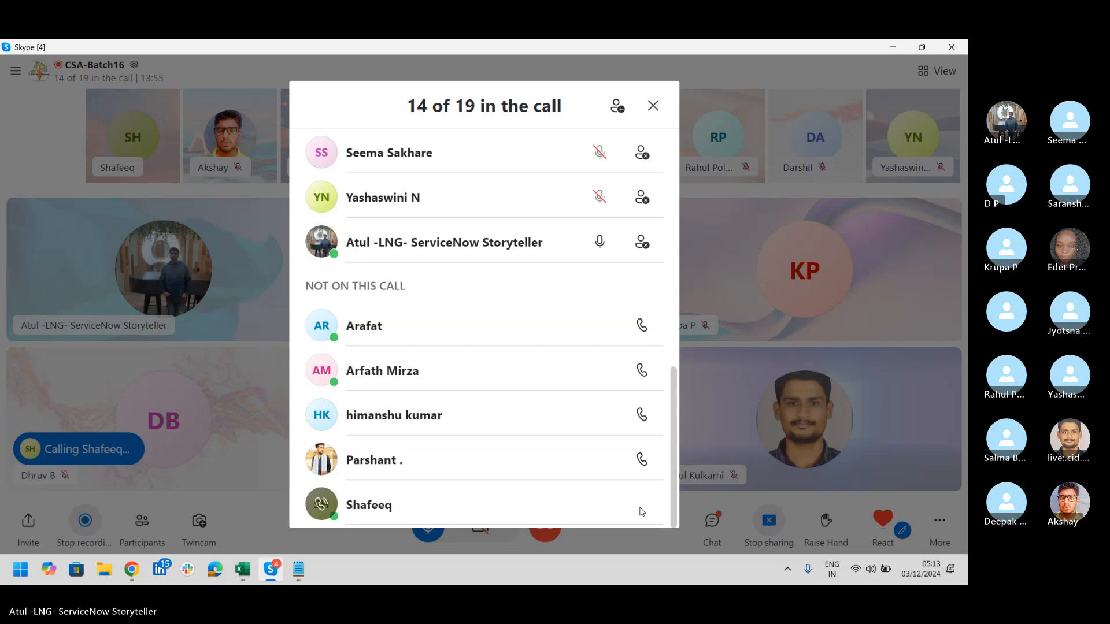
left_click(654, 106)
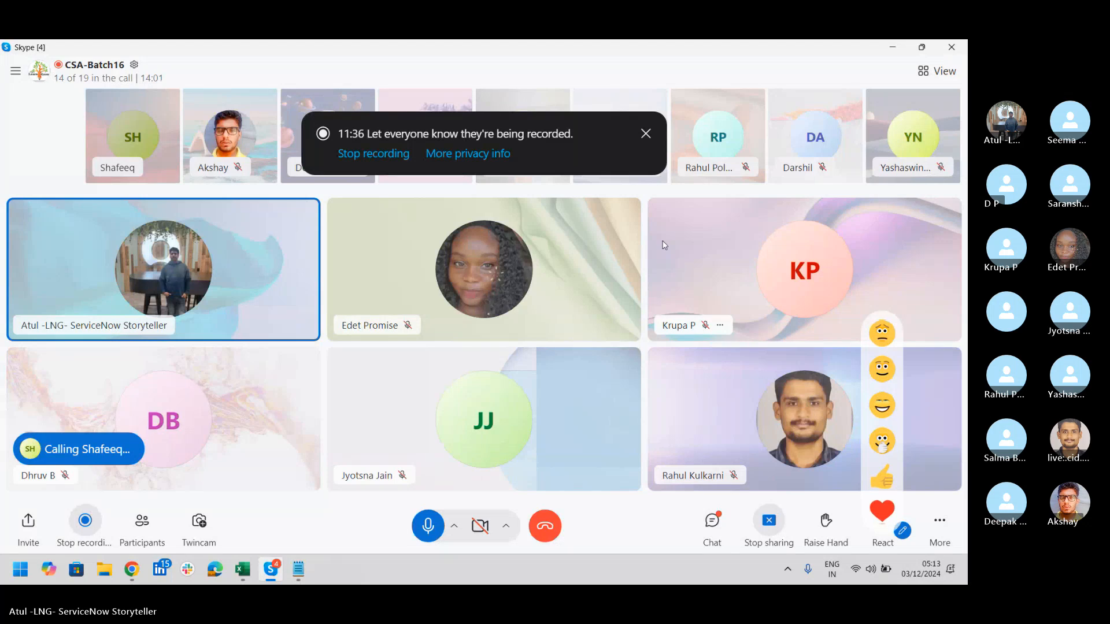
Step: Copy the CSA-Batch16 group's join link to the clipboard from the call's sharing options
left_click(140, 527)
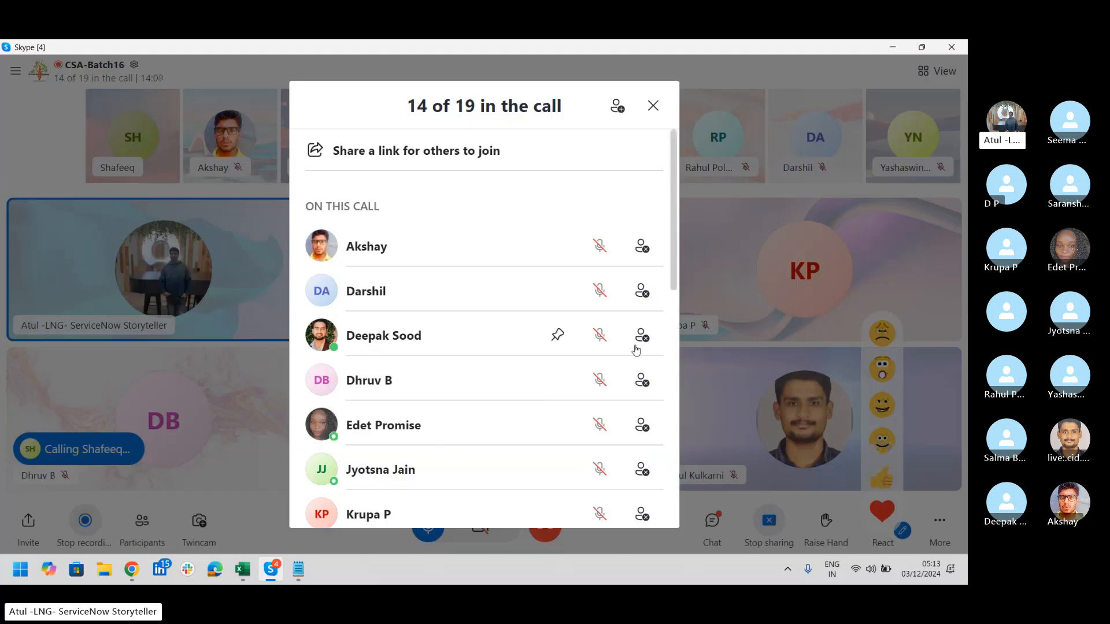
left_click(368, 151)
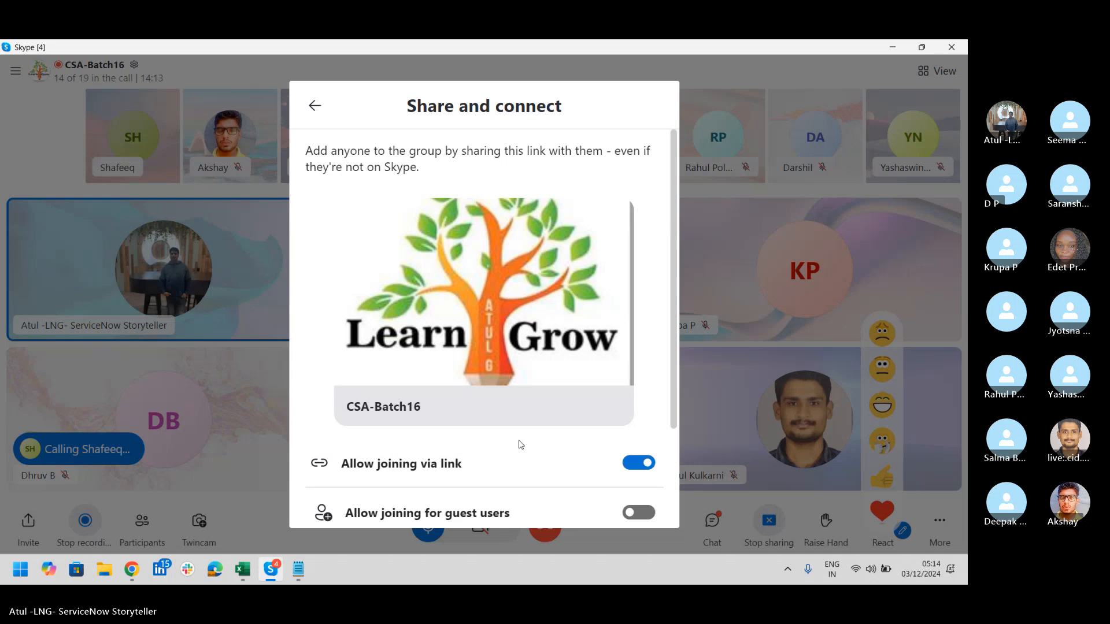
left_click_drag(675, 274, 687, 405)
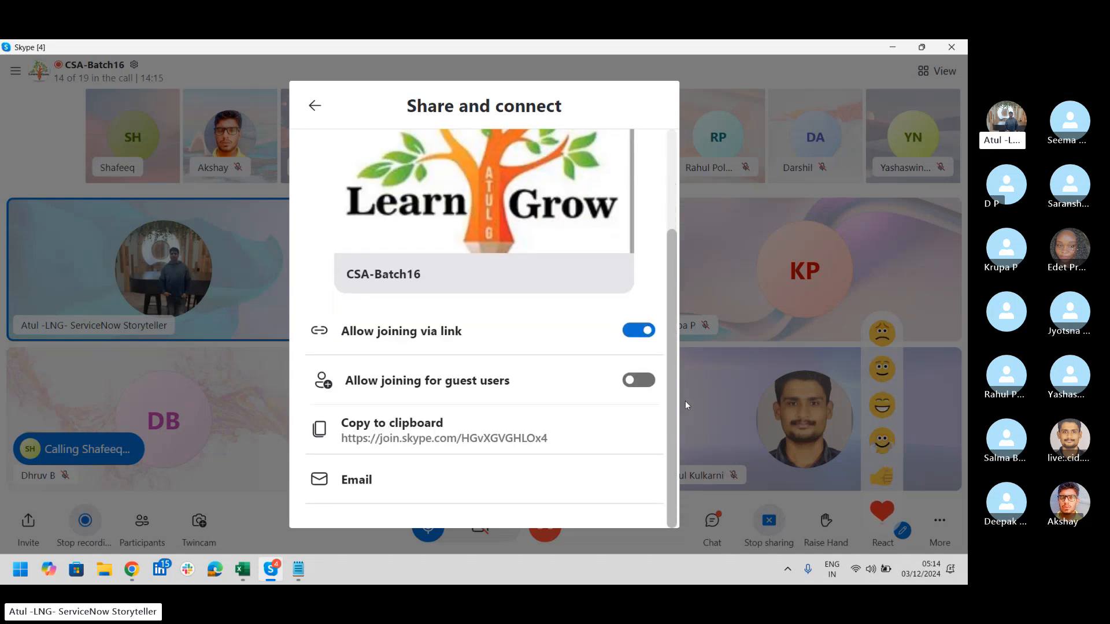
left_click(393, 429)
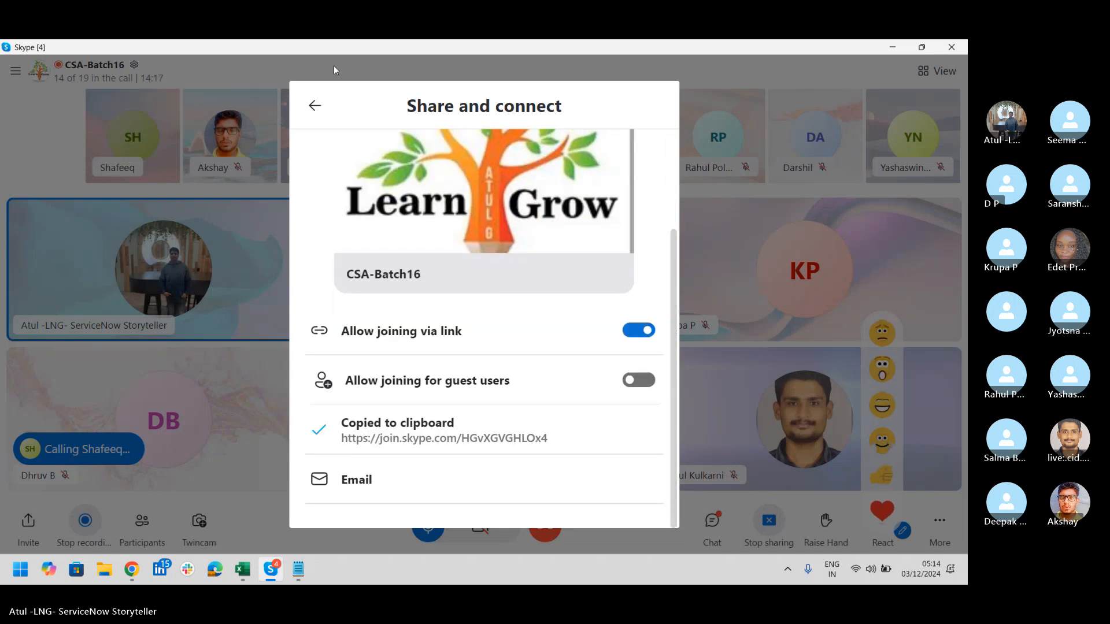
left_click(315, 105)
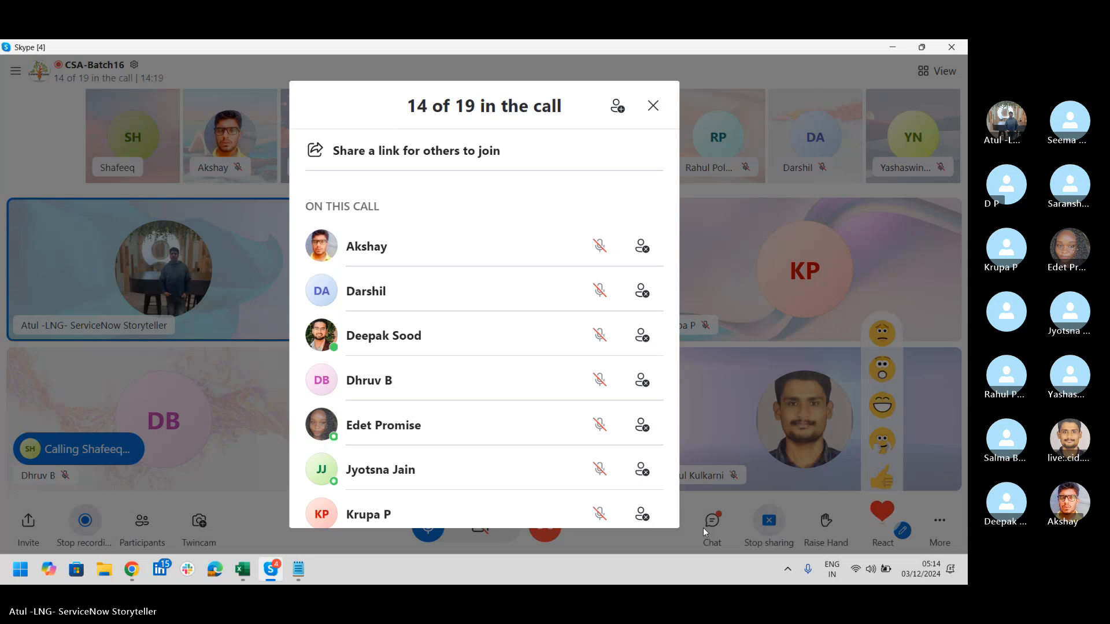
left_click(654, 106)
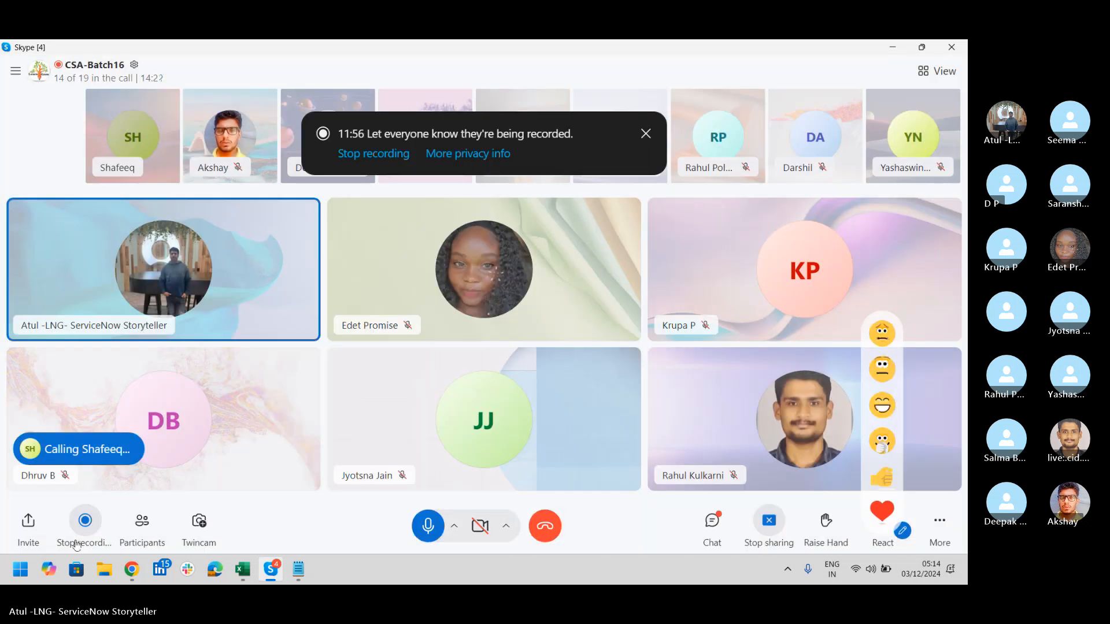
Step: Send the copied join link and the message "join via link" to the participant who reported being unable to join
left_click(17, 71)
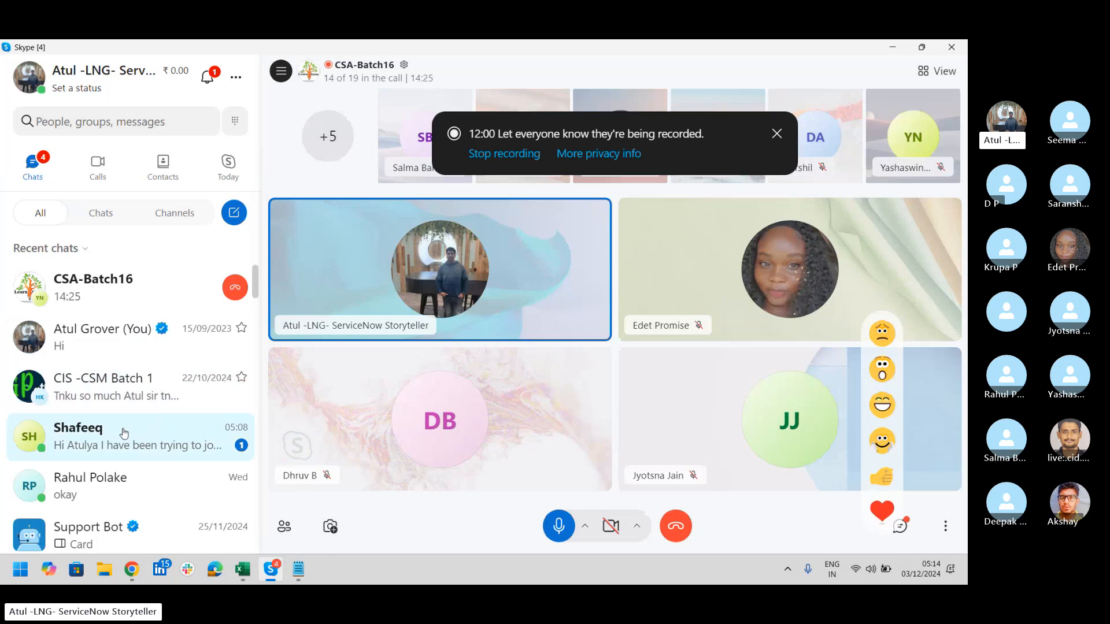
left_click(123, 433)
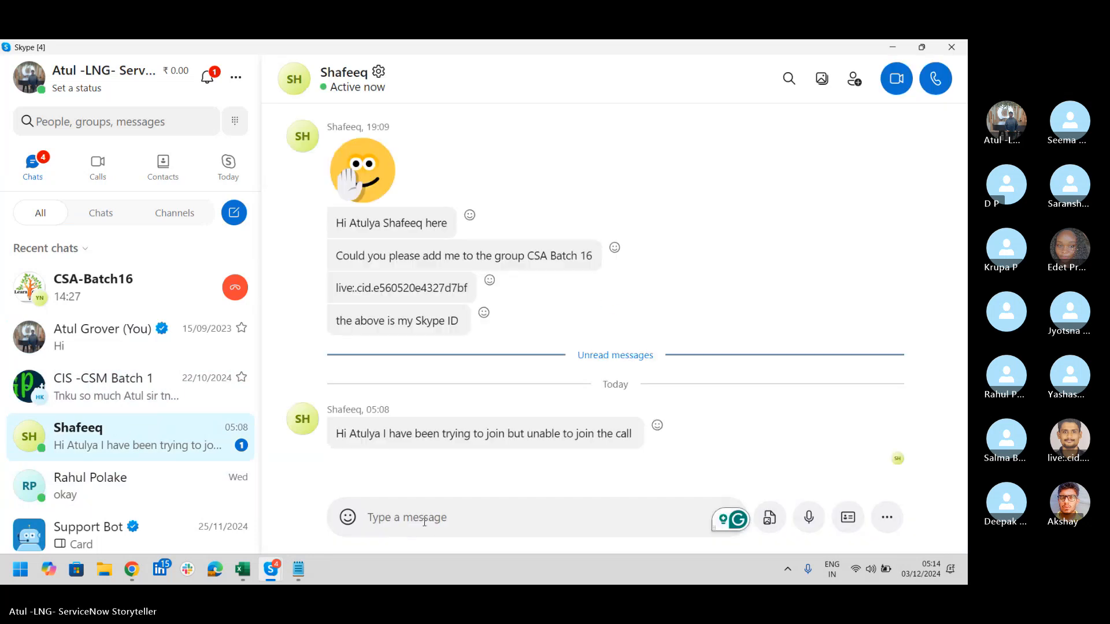
key("ctrl+v")
key("Return")
type("jo")
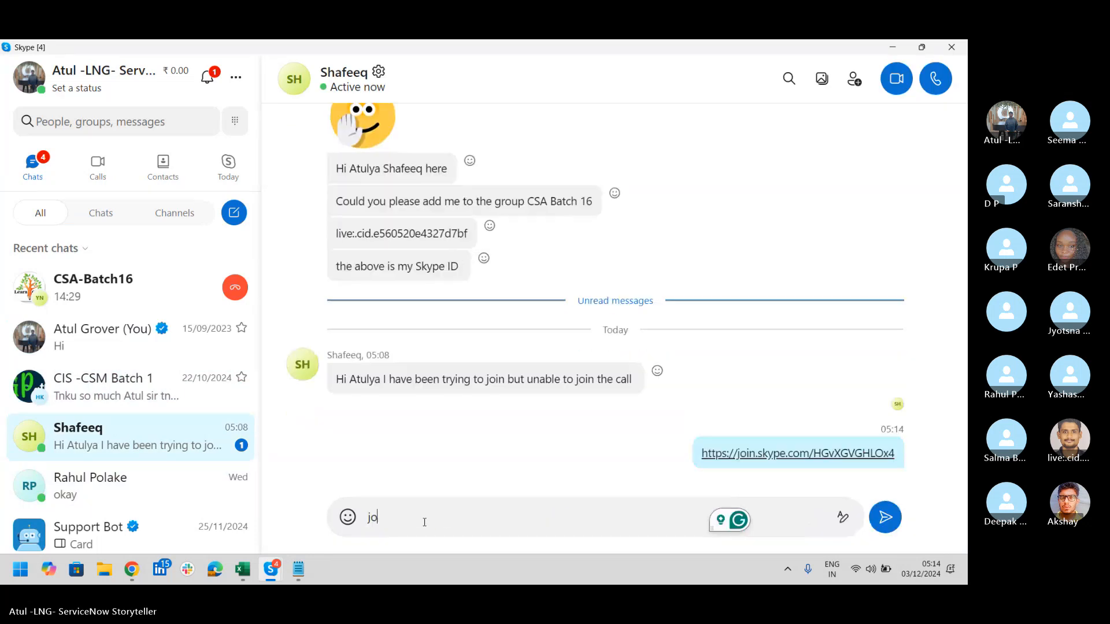
type("in via lin")
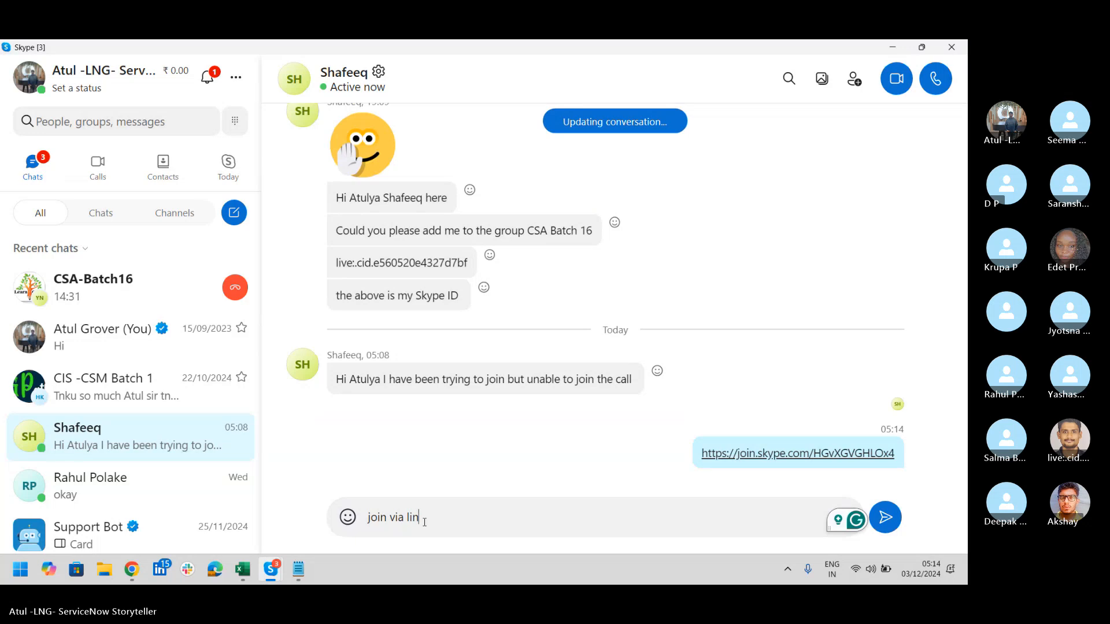
type("k")
key("Return")
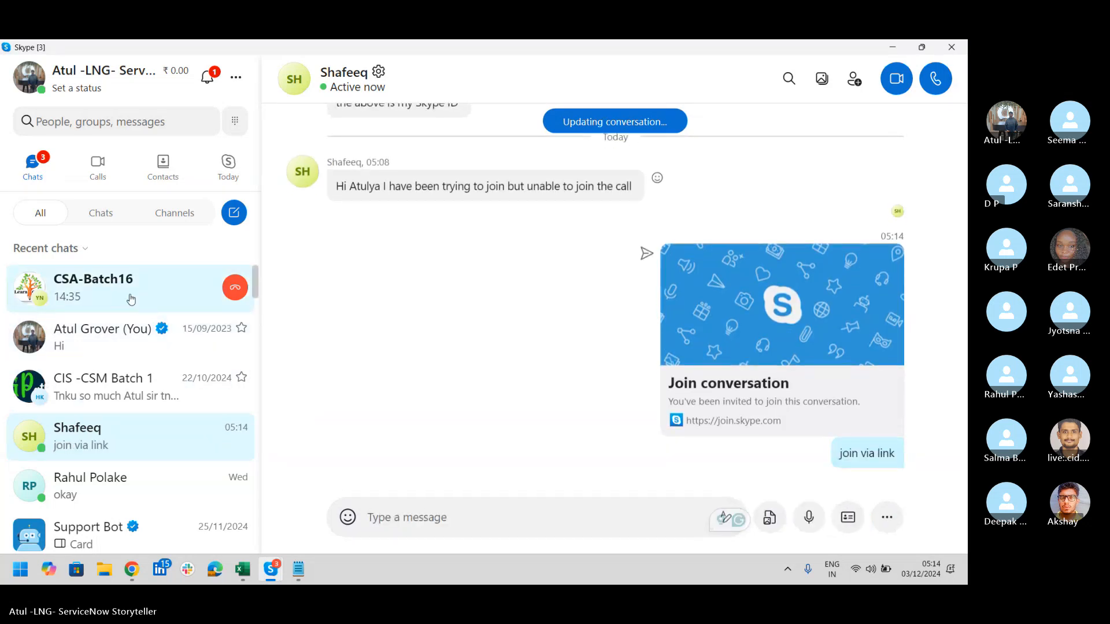
Step: Return to the CSA-Batch16 call view, hide the chat list, and switch back to the hardware asset record in the browser
left_click(131, 299)
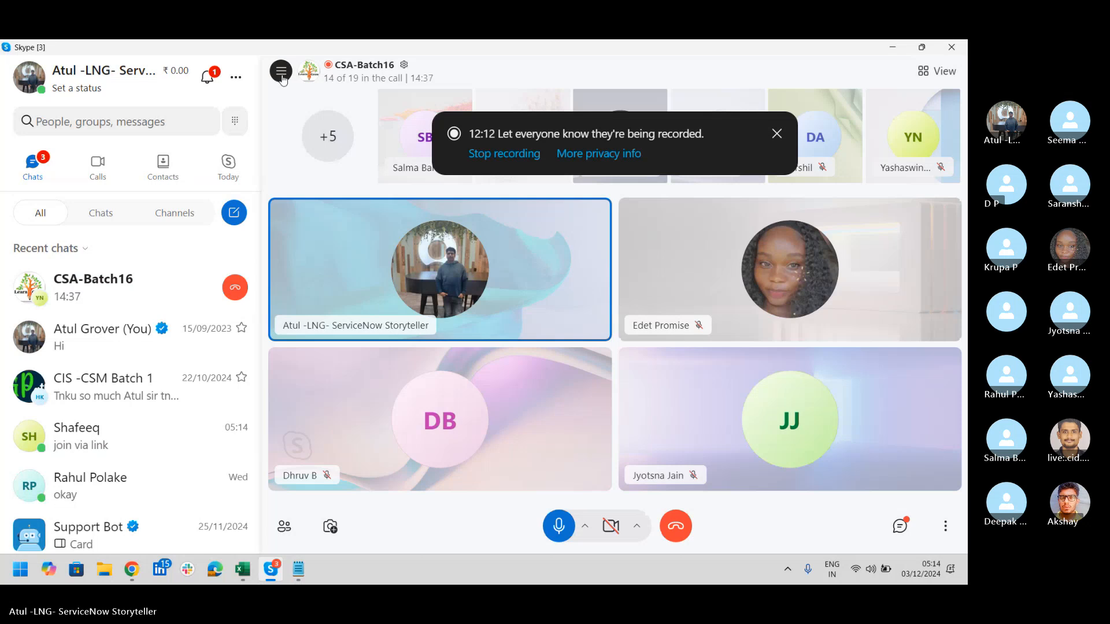
left_click(282, 73)
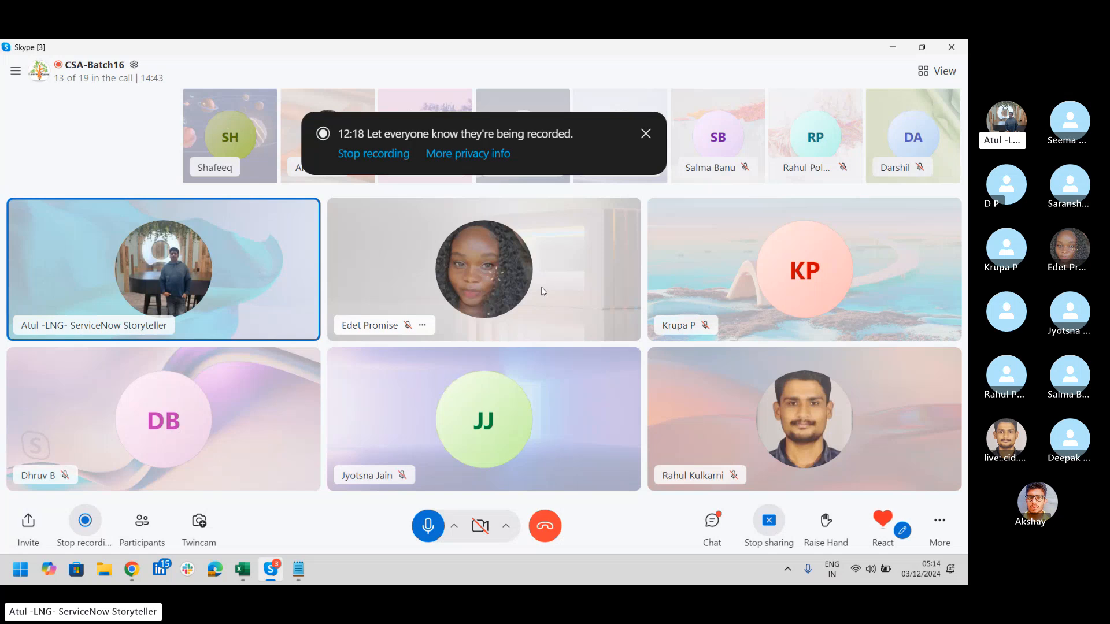
key("alt+Tab")
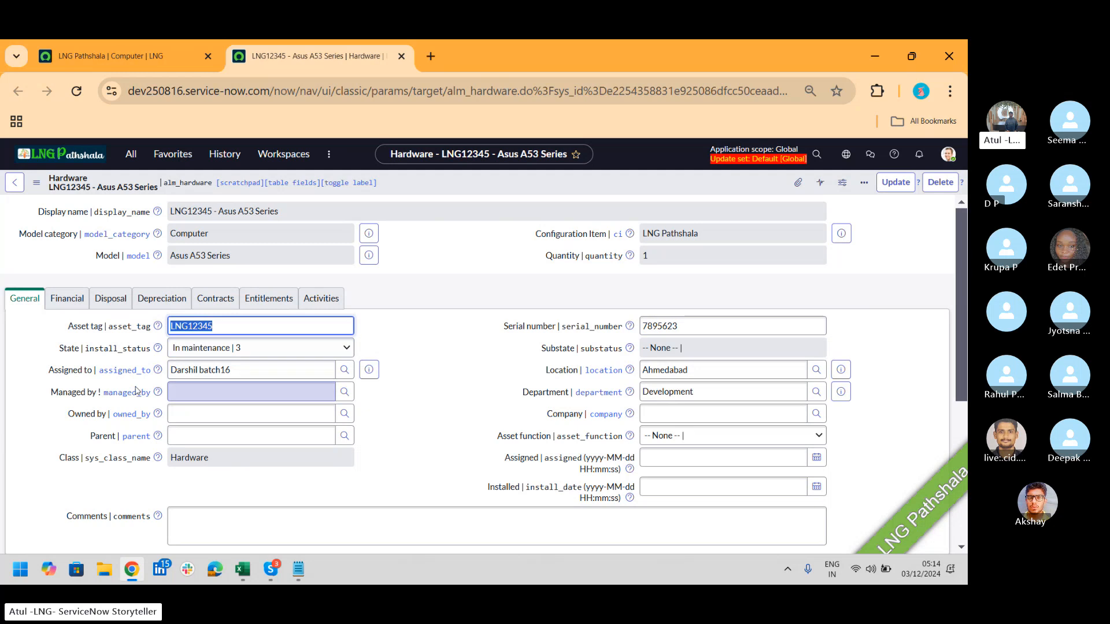
Step: Return to the LNG Pathshala computer record and search the application navigator for "mapping" to find the Asset-CI Field Mapping module
left_click(151, 51)
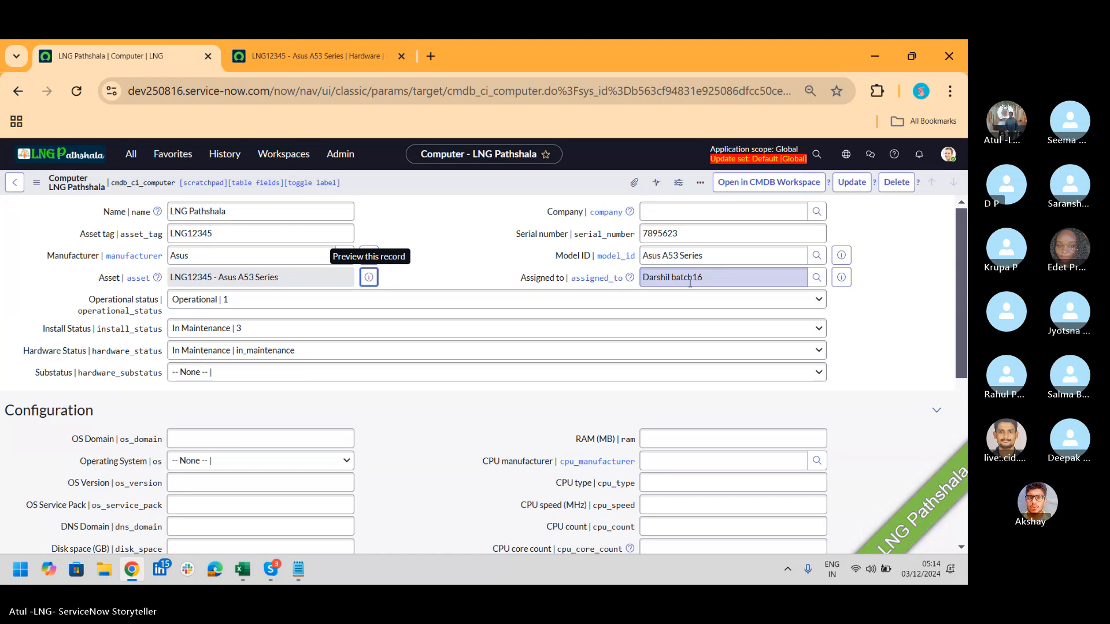
left_click(132, 156)
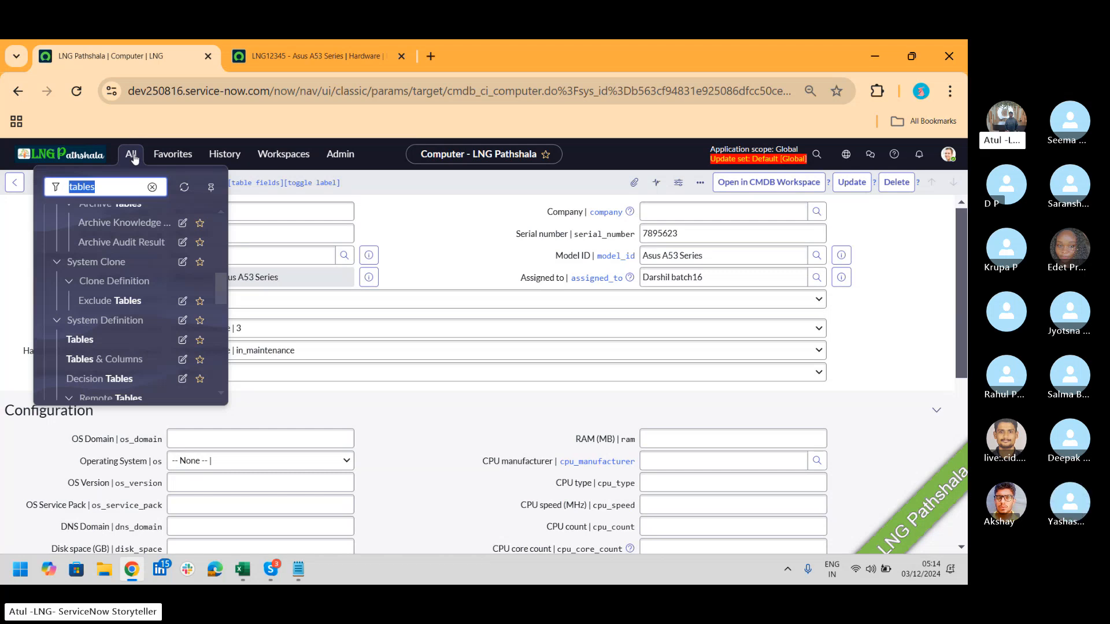
type("mapping")
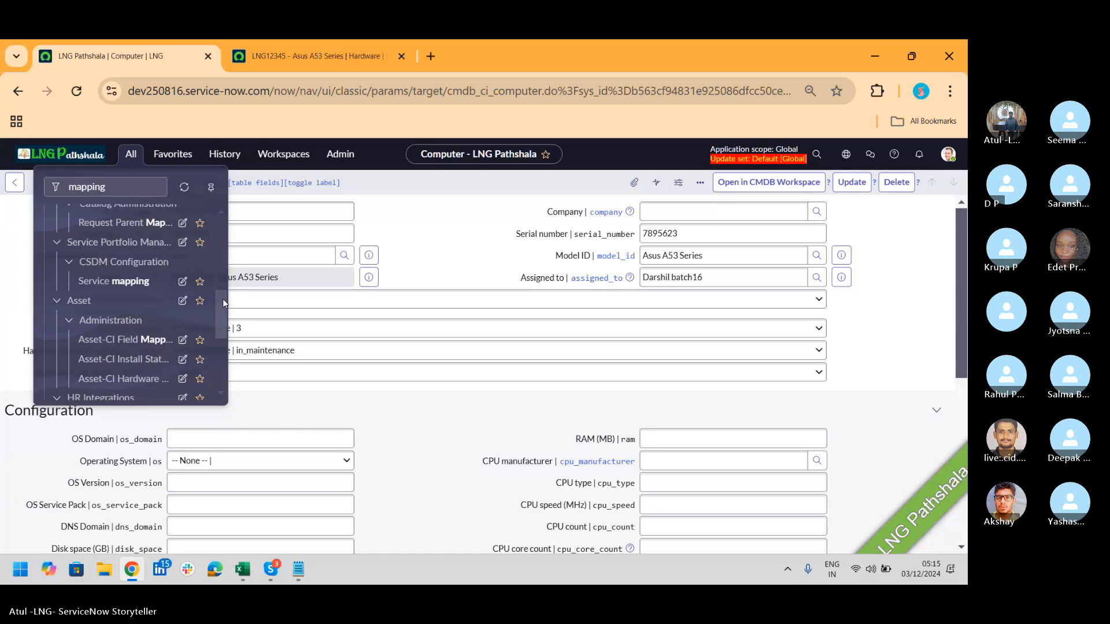
left_click_drag(223, 300, 226, 323)
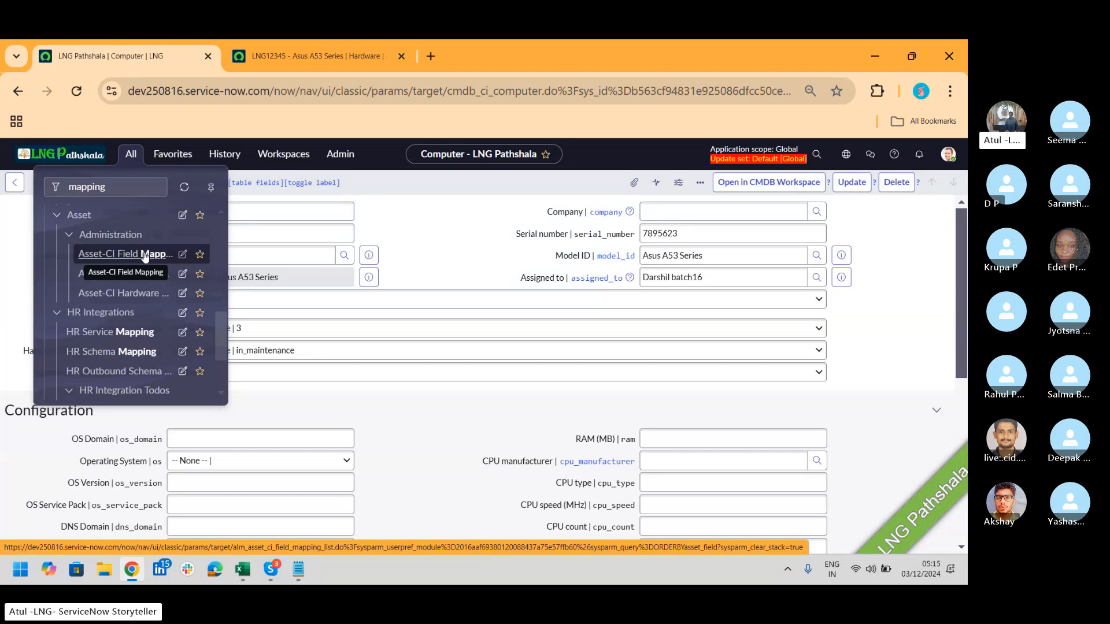
Step: Switch to the Skype call and ring all participants listed as not on this call
left_click(270, 578)
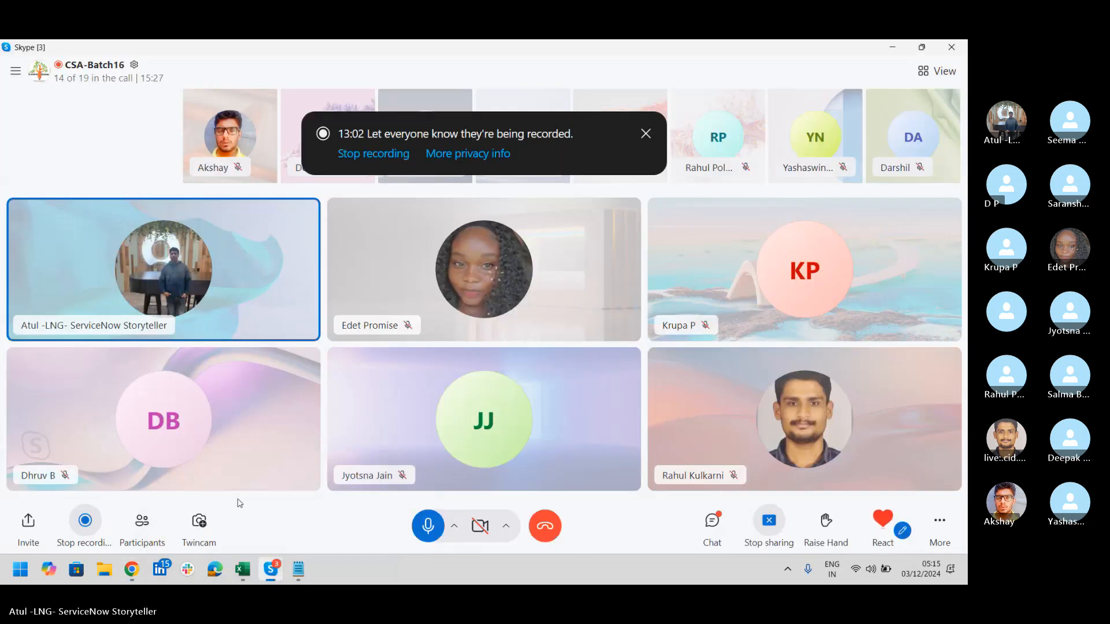
left_click(142, 523)
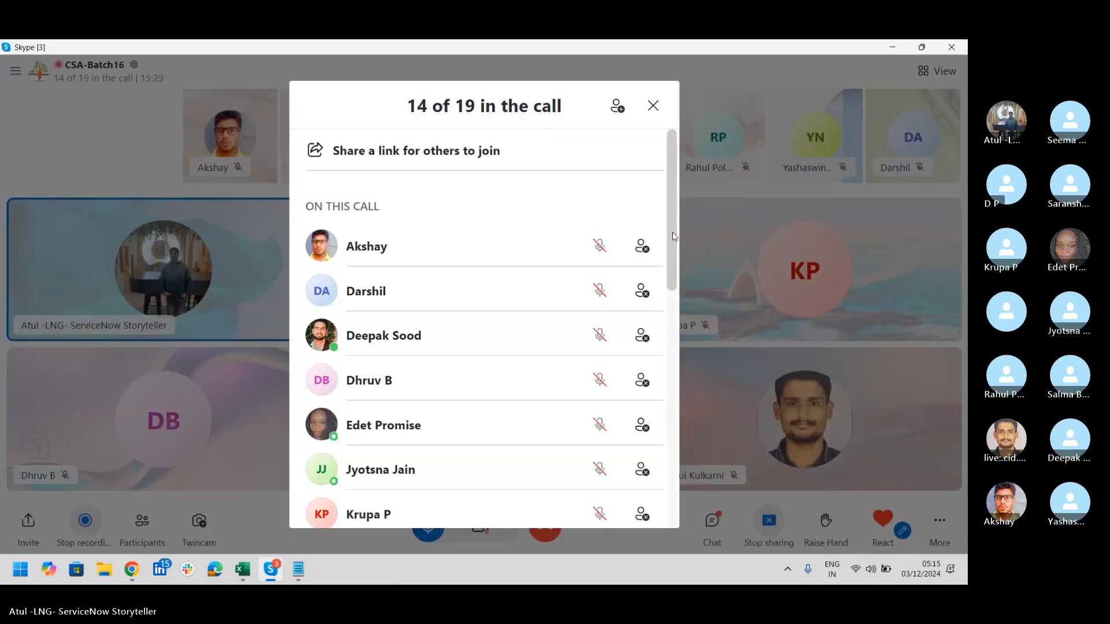
scroll(662, 320, "down", 10)
scroll(663, 457, "down", 1)
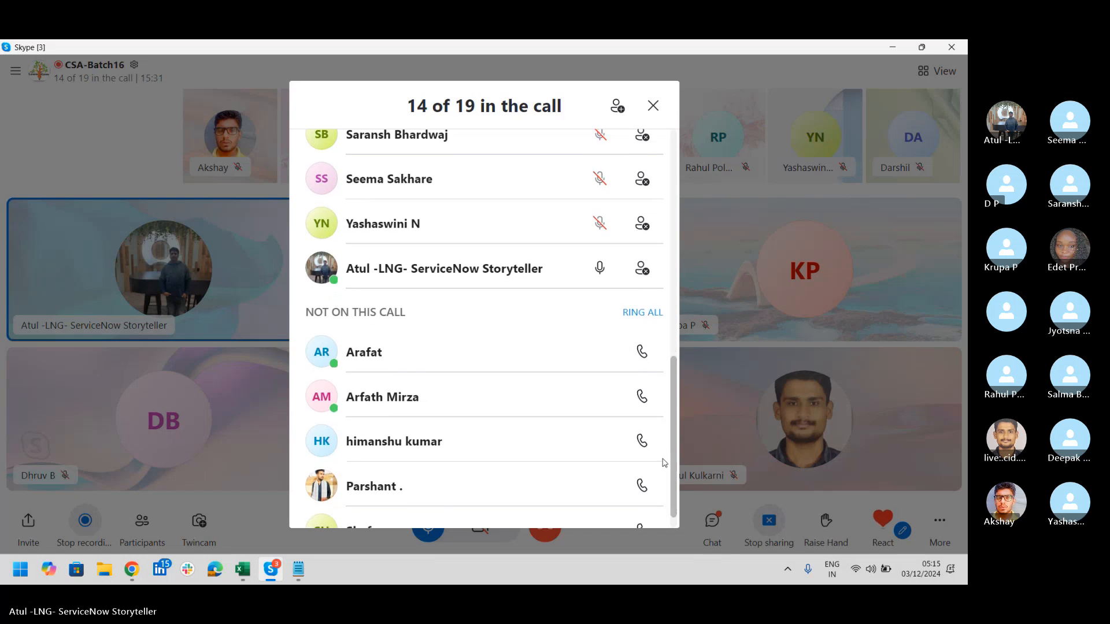
left_click(636, 312)
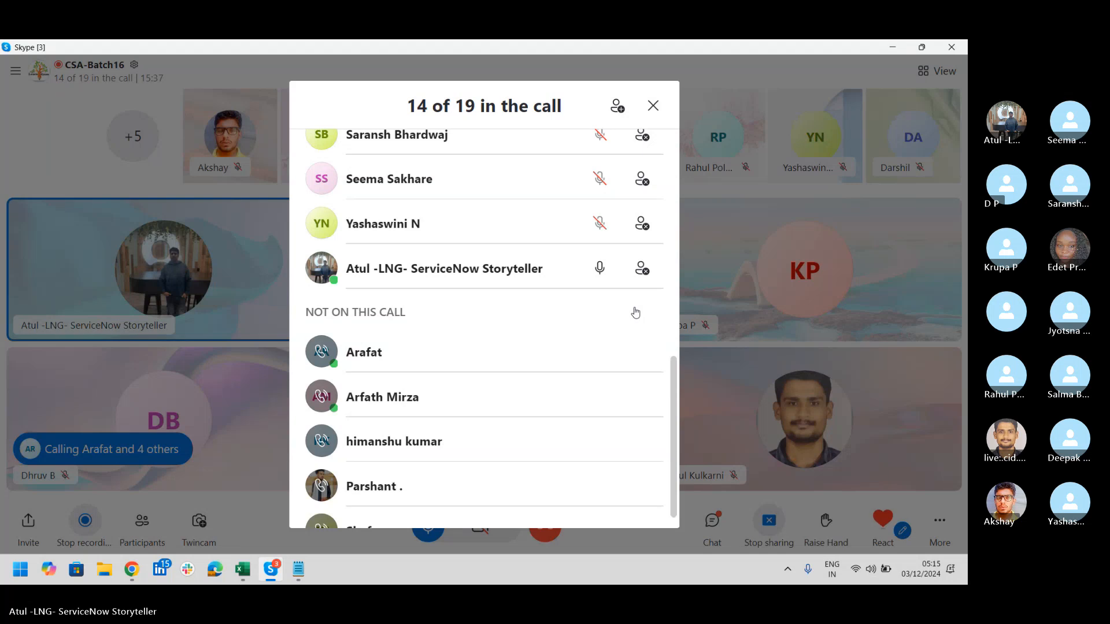
Step: Show the CSA-Batch16 call's chat and send the message "join via link" to the group
left_click(713, 522)
left_click(713, 522)
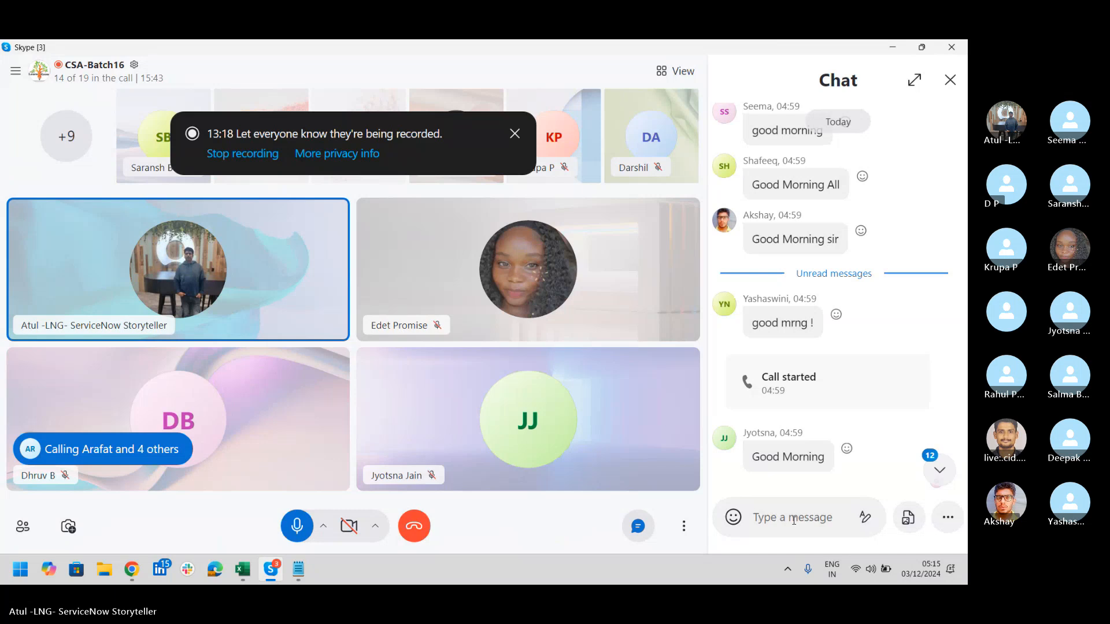
left_click(794, 521)
type("join v")
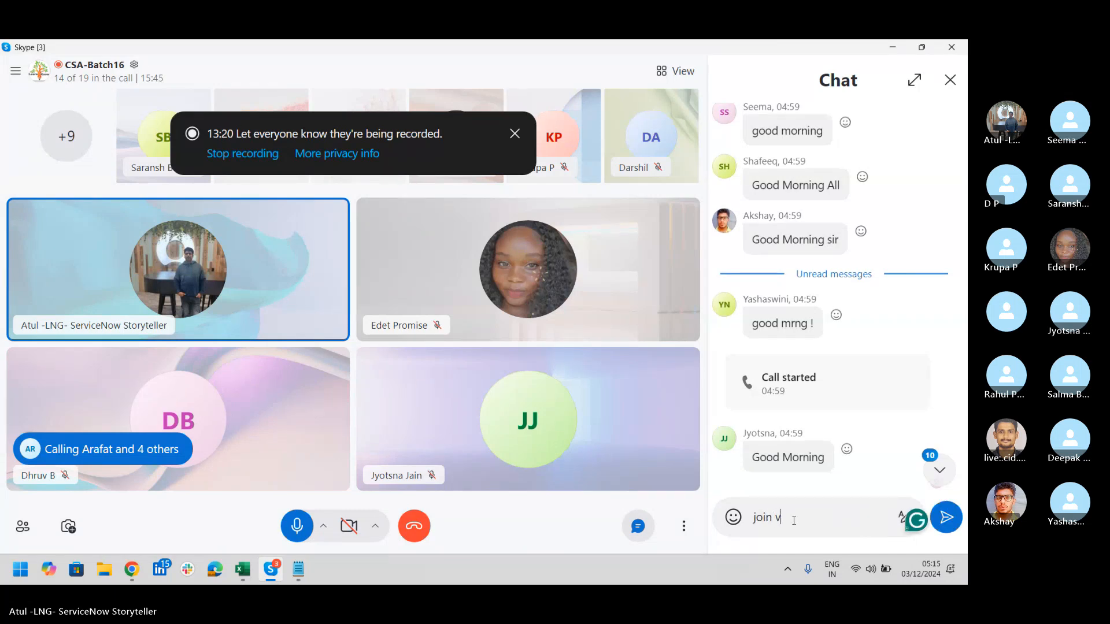
type("ia")
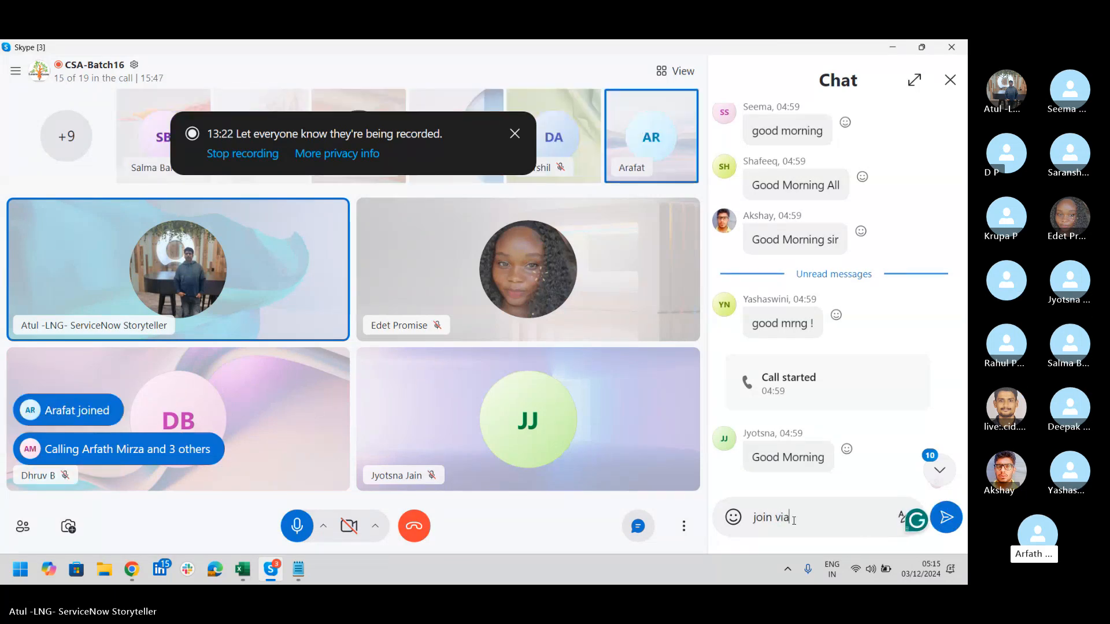
type(" link")
key("Return")
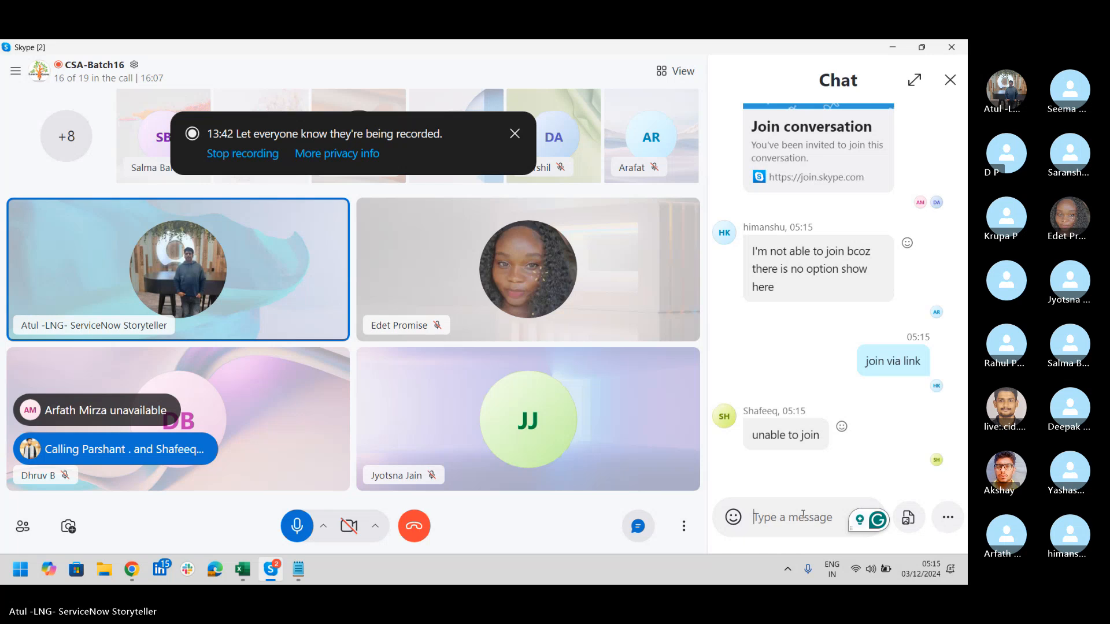
Step: Send a group chat message addressing the participant who reported "unable to join" by first name, followed by "join from other device"
type("sh")
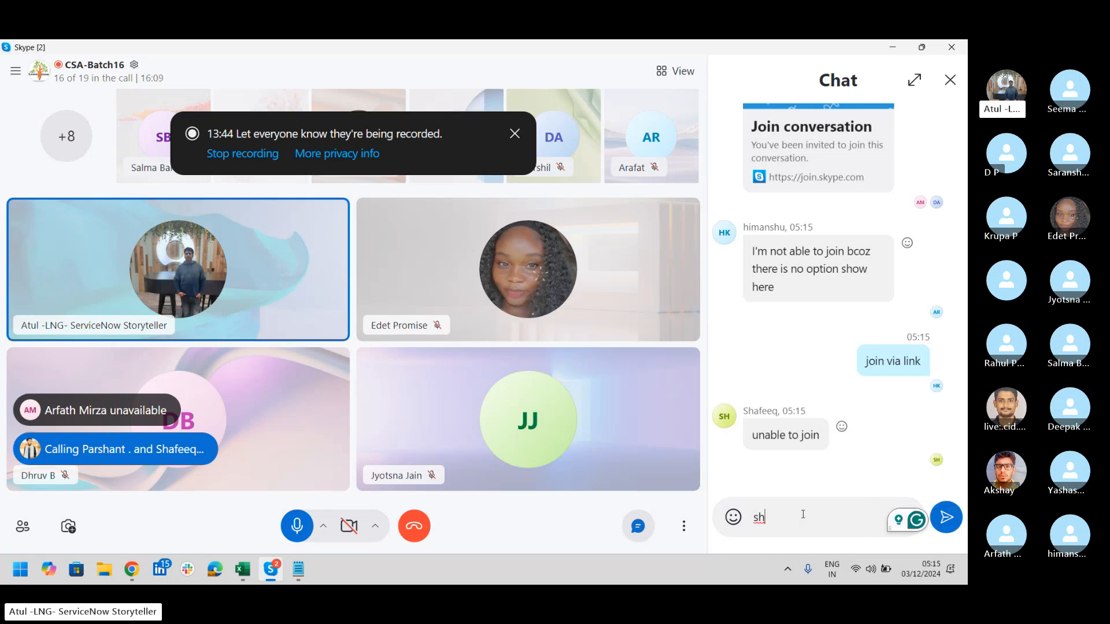
type("qafeeq j")
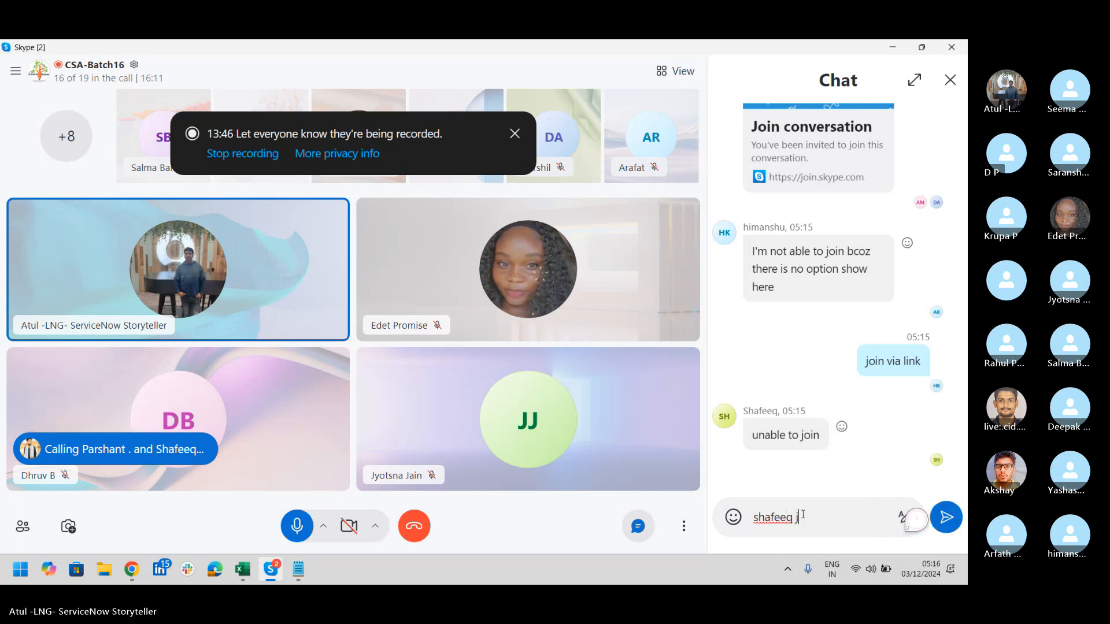
type("oin from o")
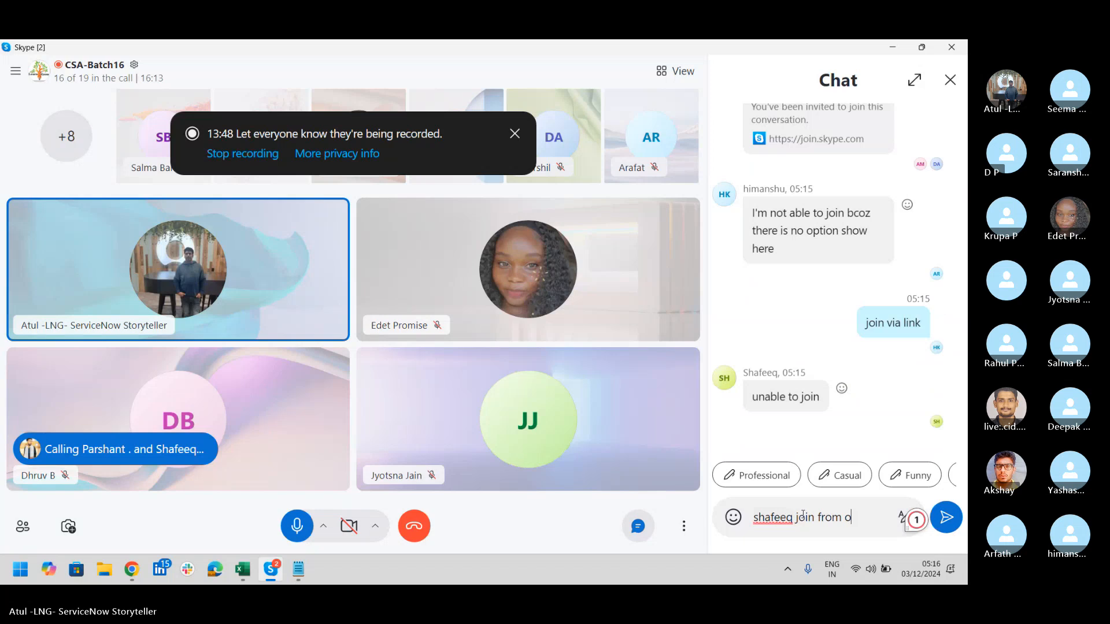
type("the r")
key("BackSpace")
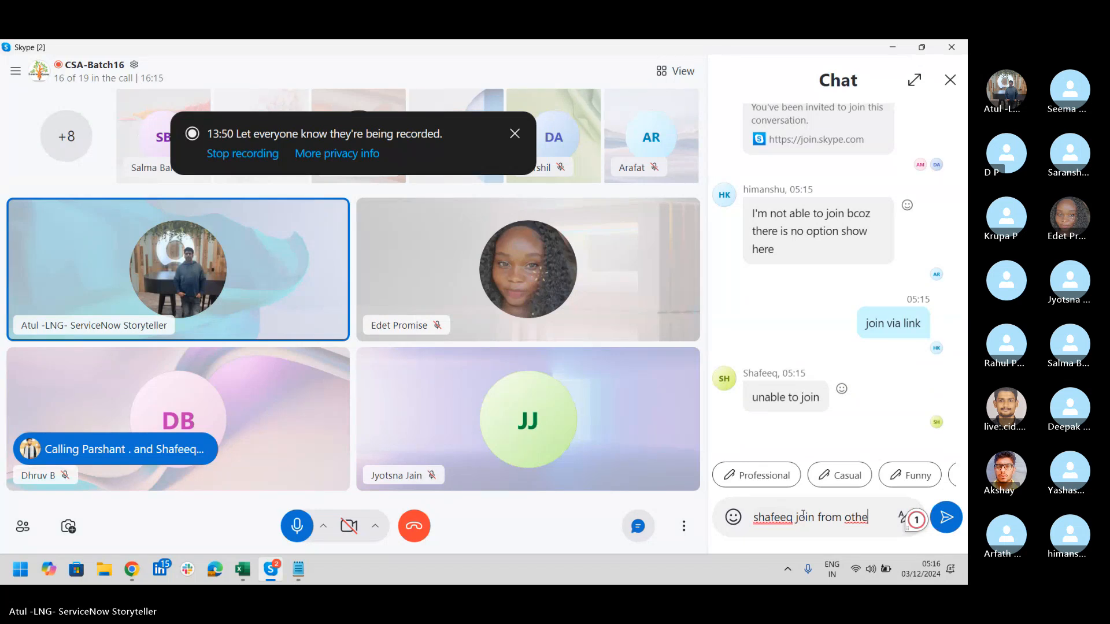
type("r device")
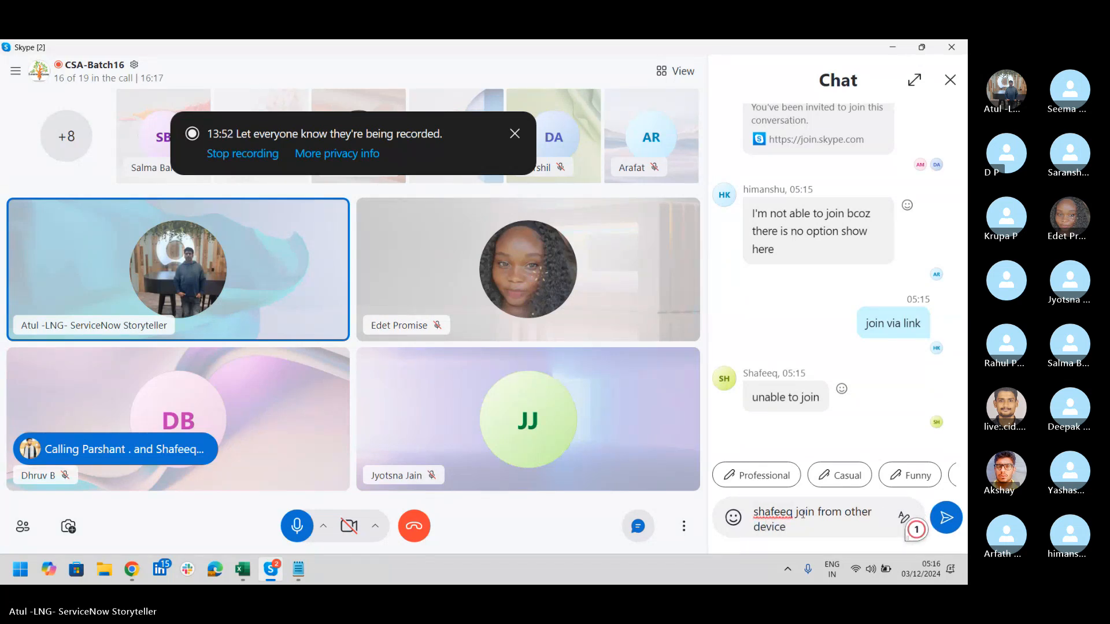
key("Return")
Step: Send two follow-up chat messages: "everyone able to join" and "or join as guest if possibel"
type("everyone a")
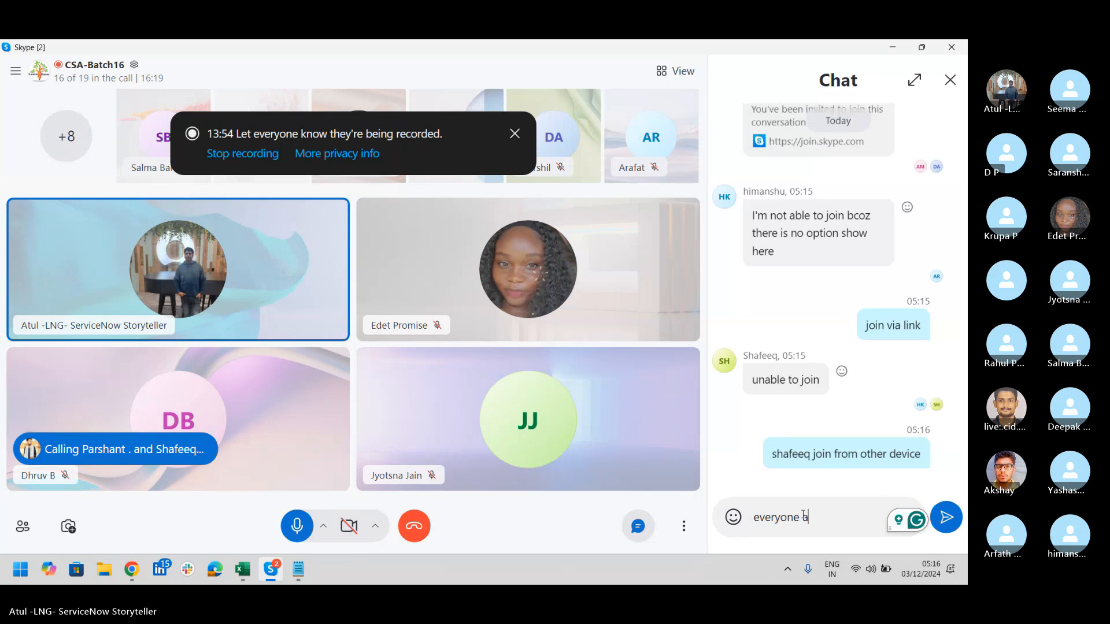
type("ble to join")
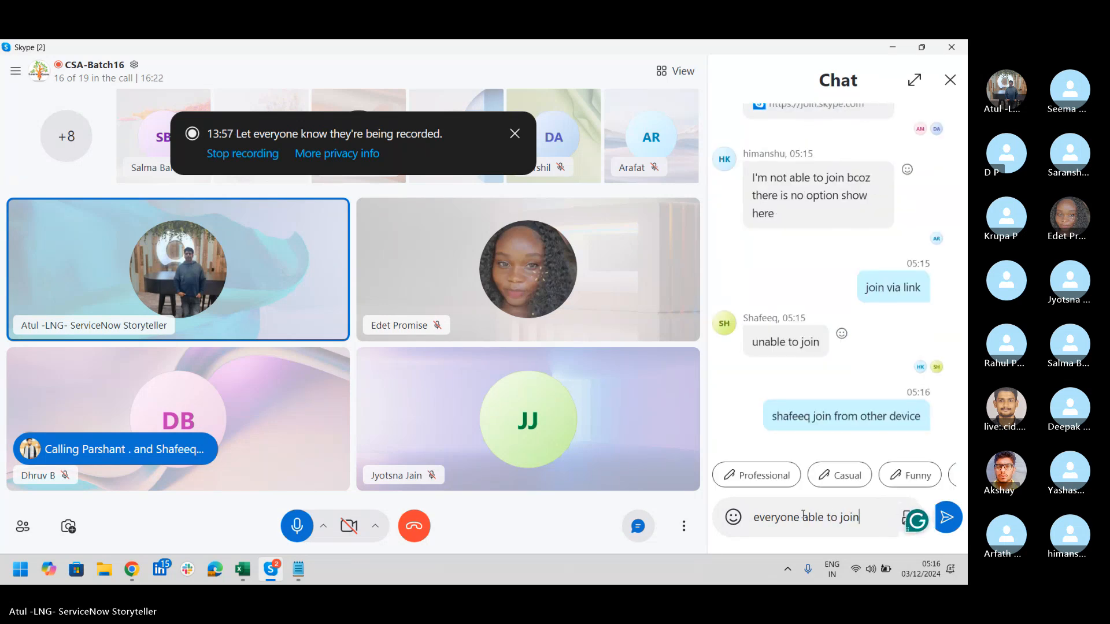
key("Return")
type("or joi")
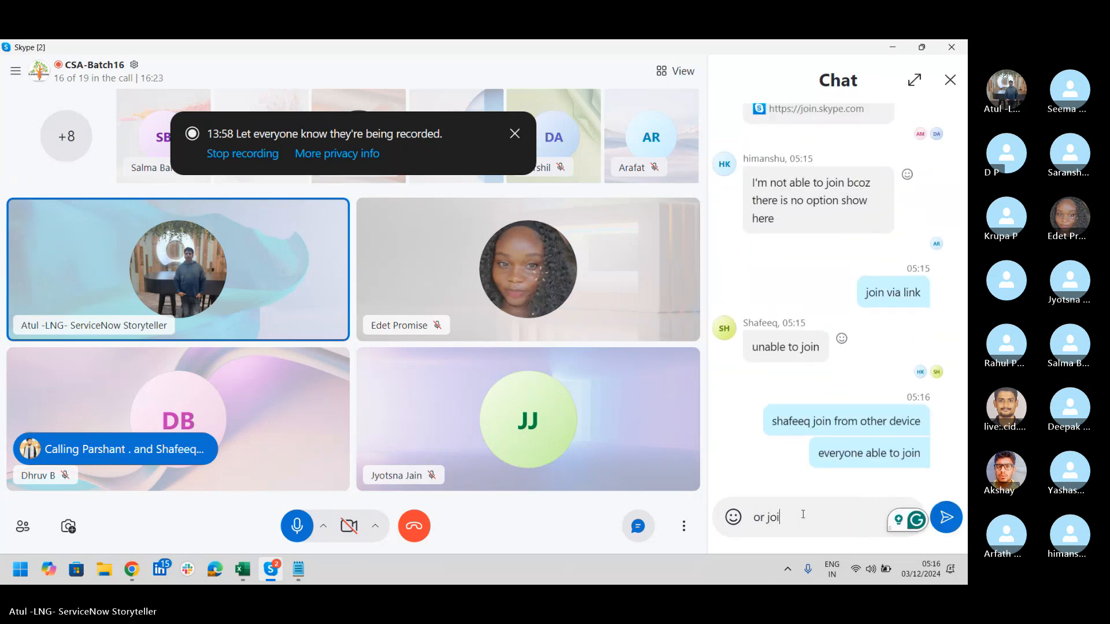
type("n as")
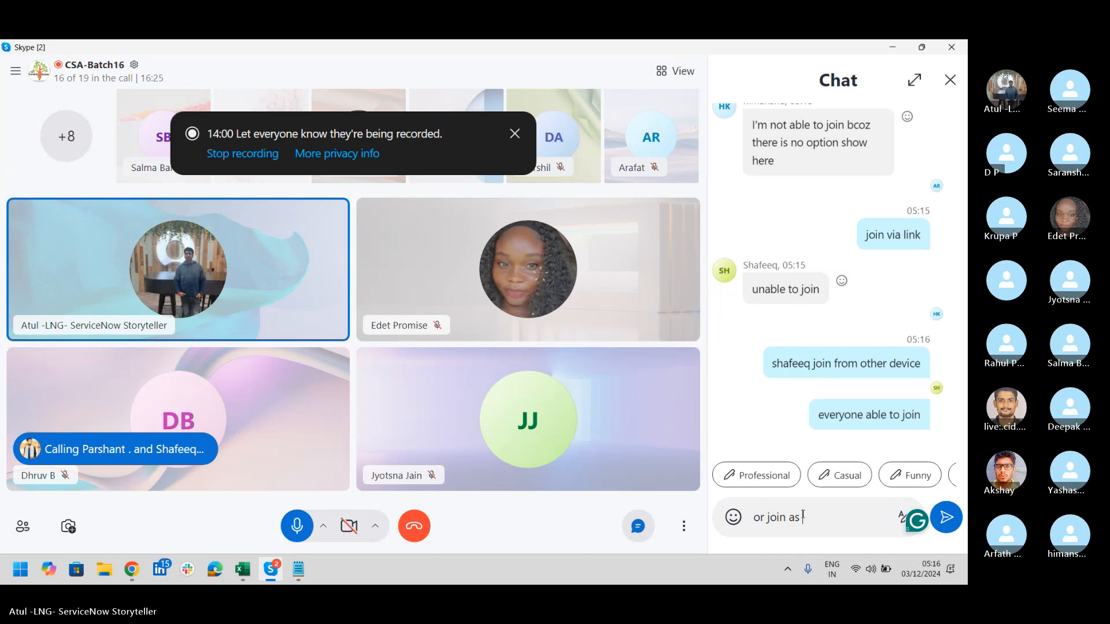
type(" guest")
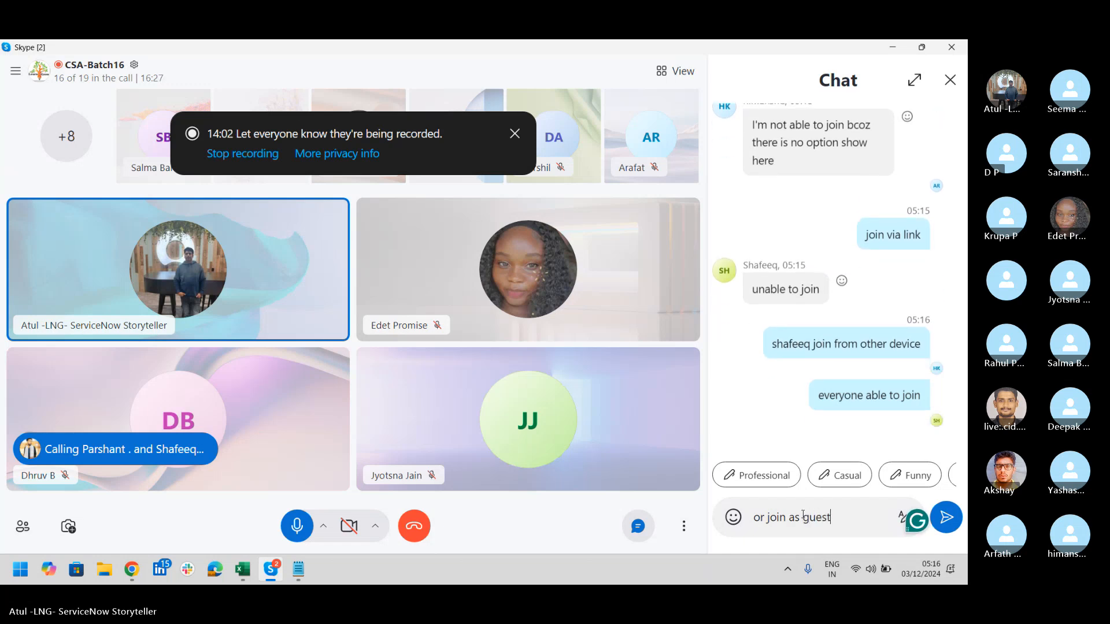
type(" if possibel")
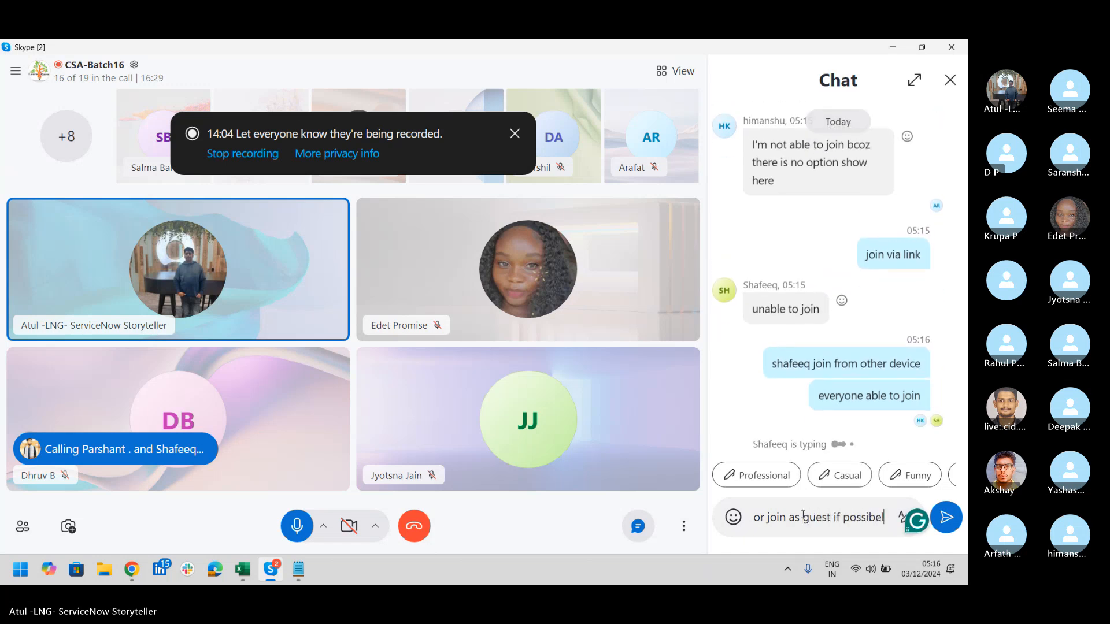
key("Return")
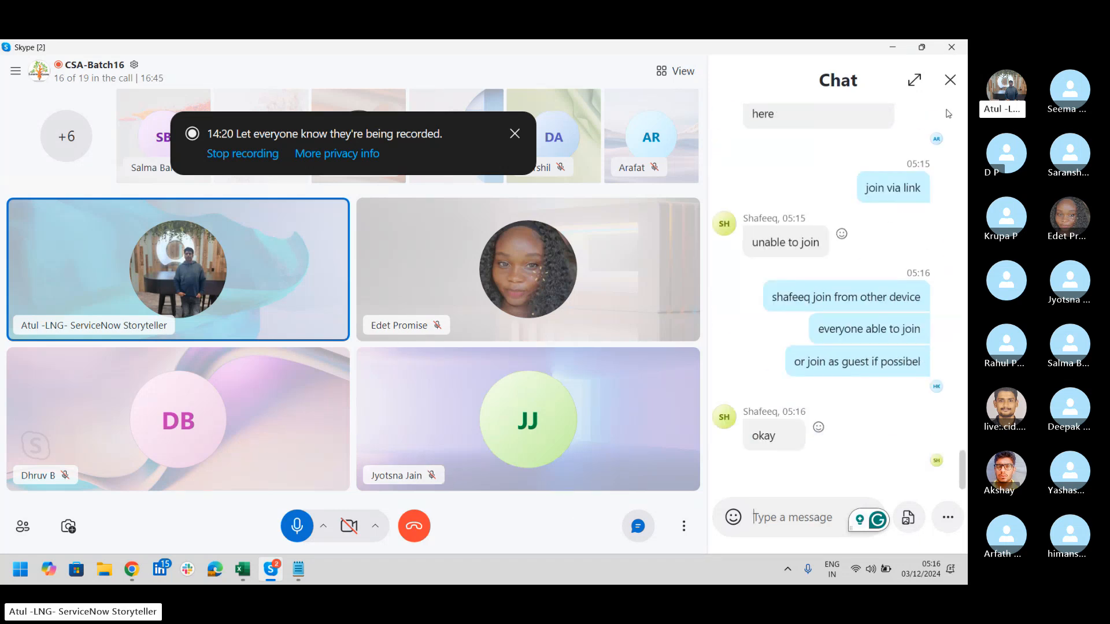
Step: Hide the chat, ring the last two participants listed as not on this call, and dismiss the participant list
left_click(949, 81)
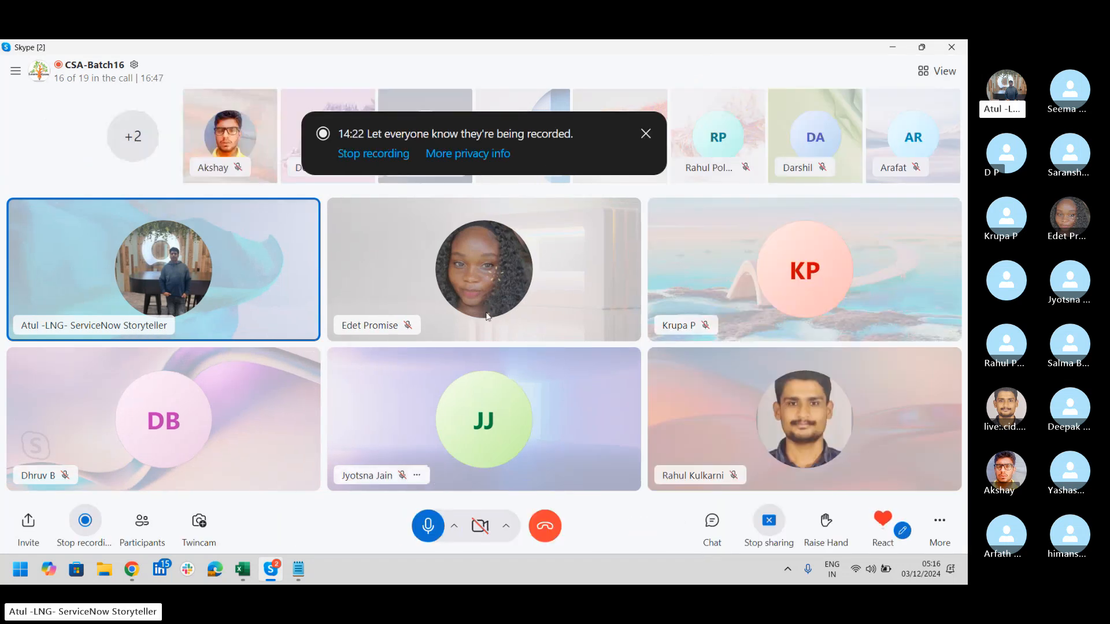
left_click(141, 523)
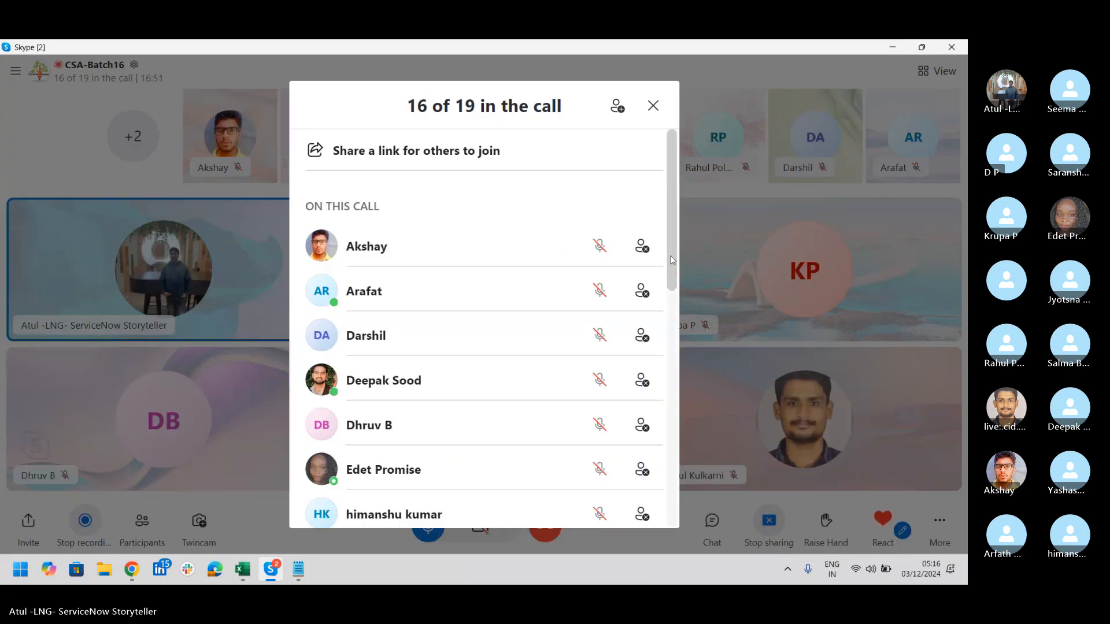
left_click_drag(671, 266, 669, 512)
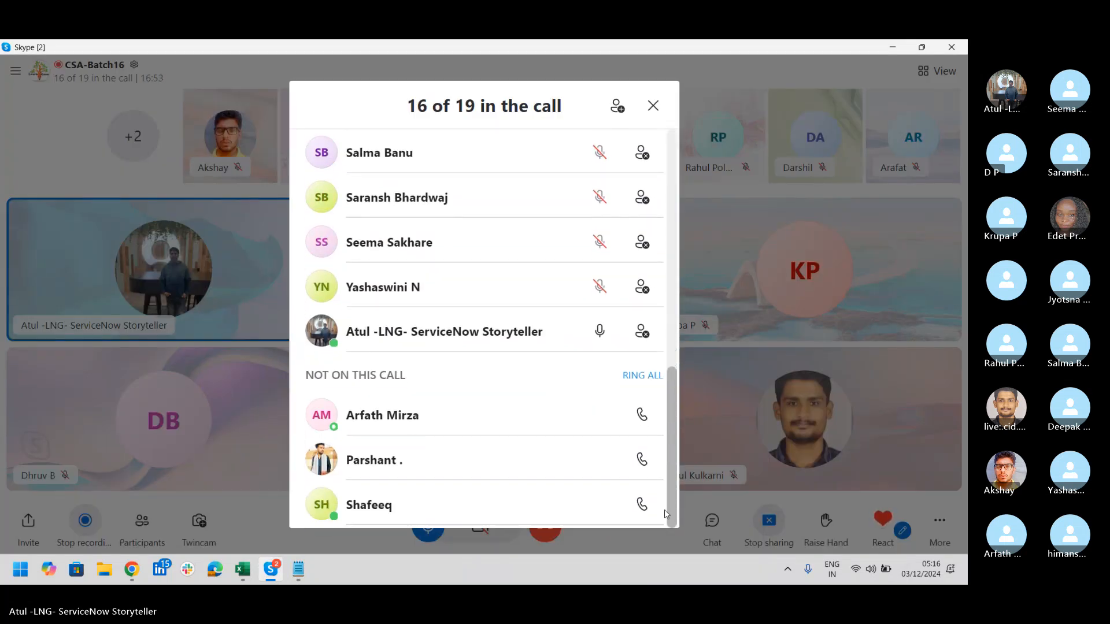
left_click(643, 505)
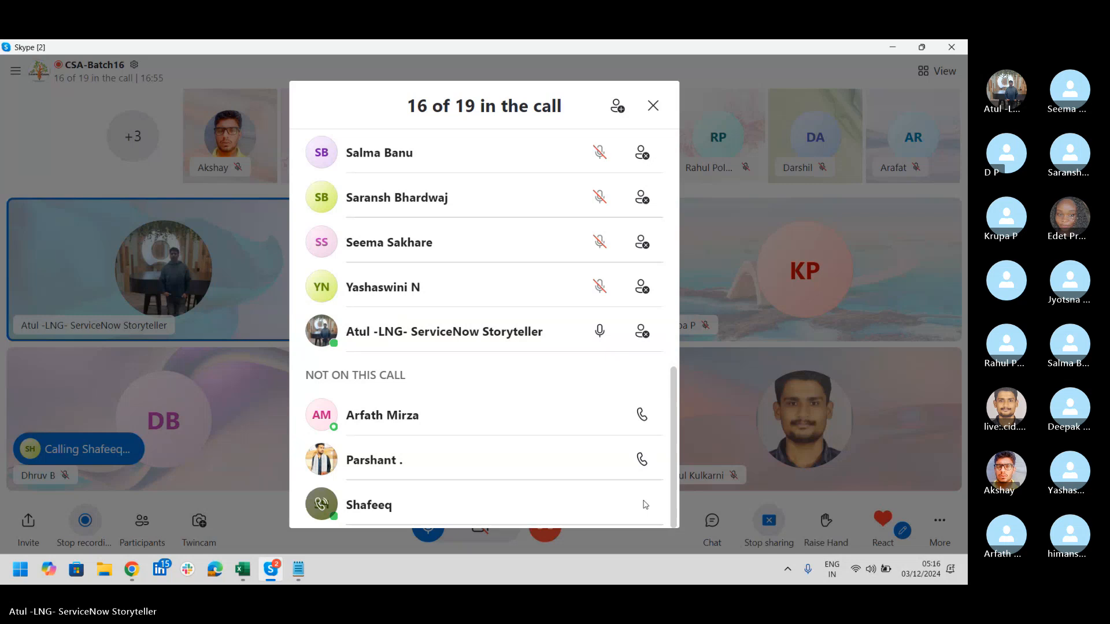
left_click(644, 463)
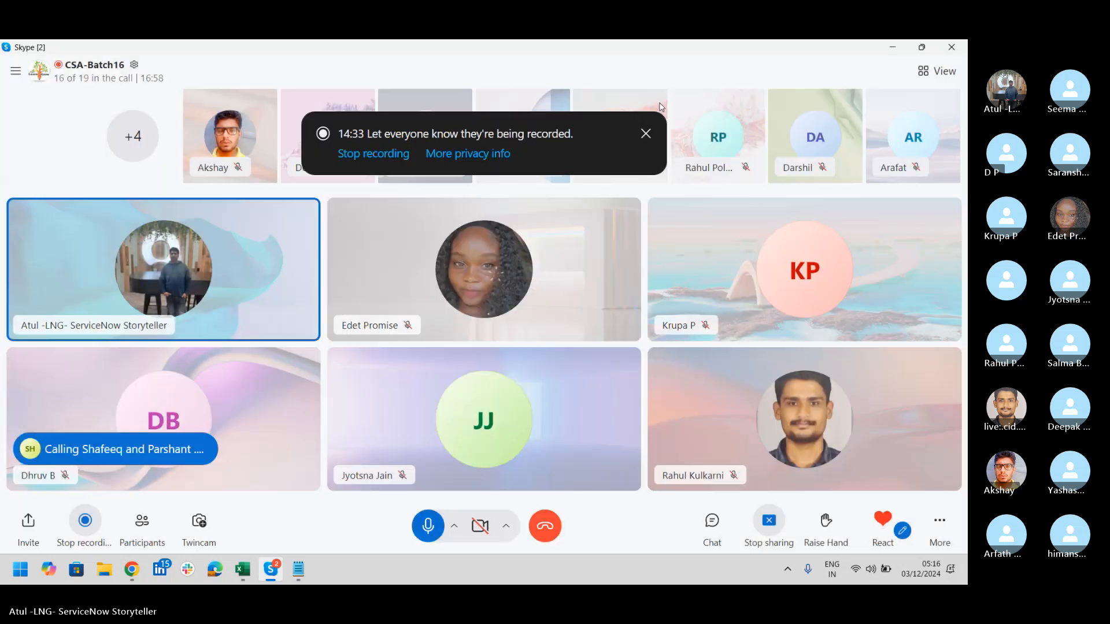
left_click(654, 106)
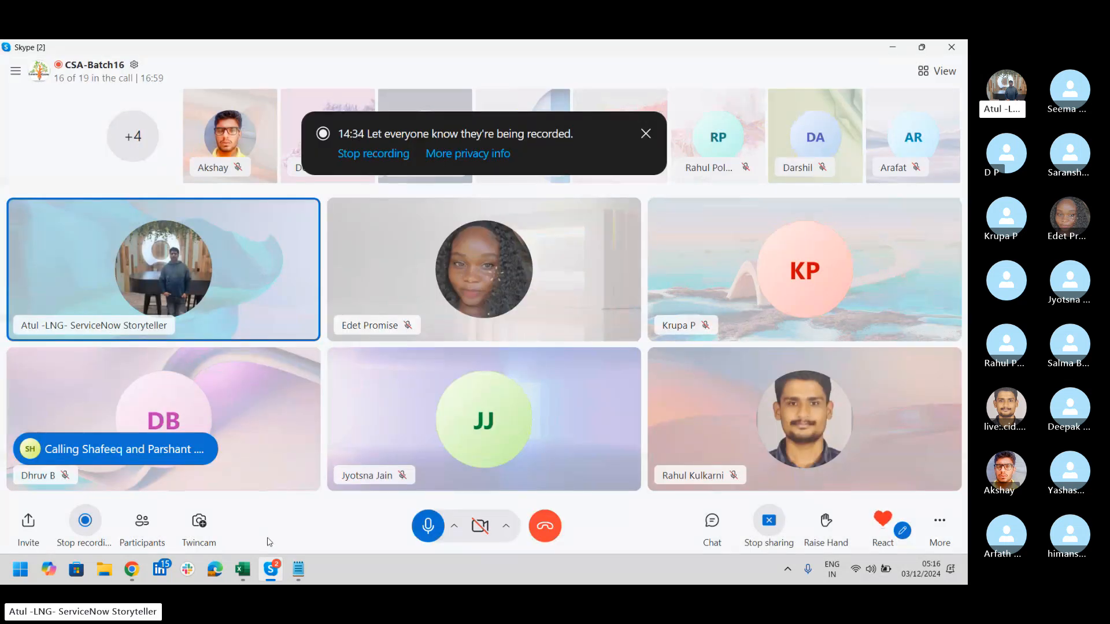
Step: Switch to Chrome and open the Asset-CI field, install status and hardware state mapping lists in three separate new browser tabs
left_click(132, 574)
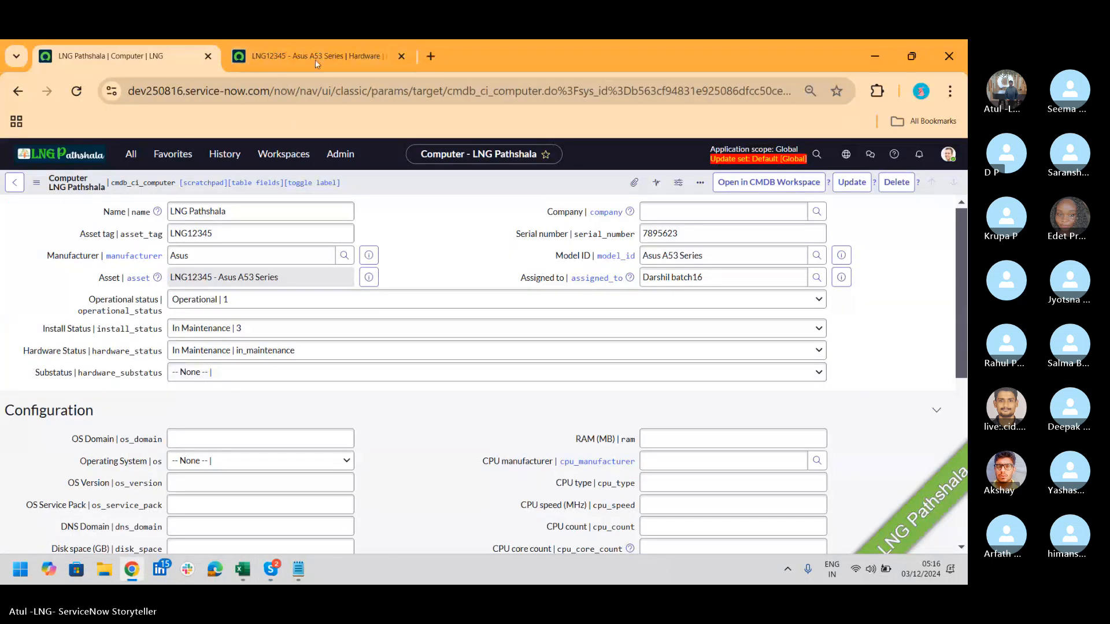
left_click(338, 44)
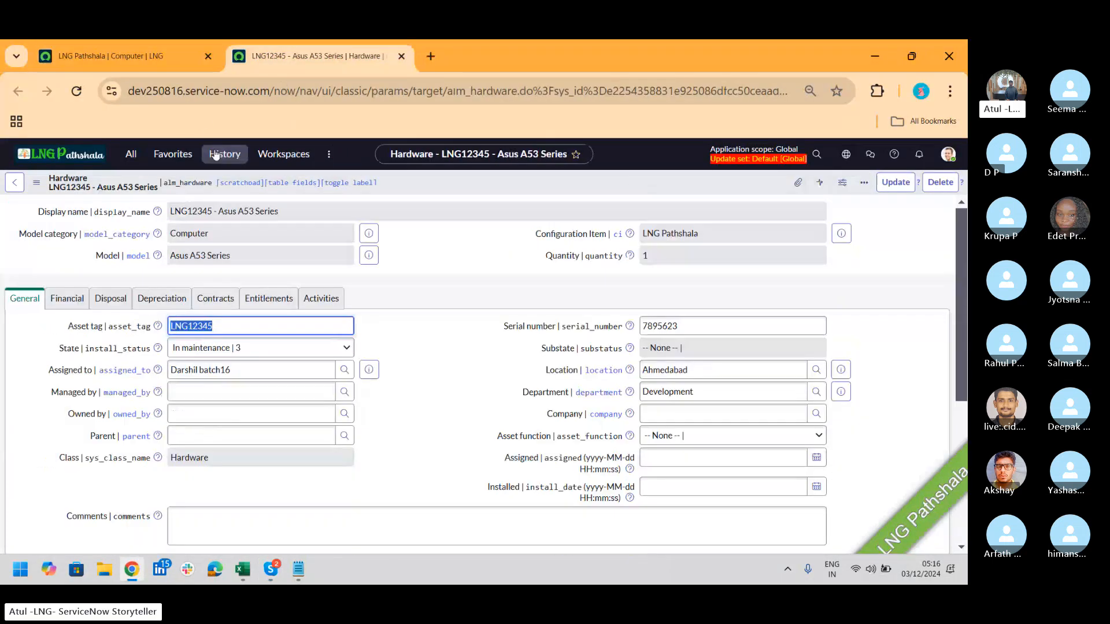
left_click(134, 157)
left_click(165, 53)
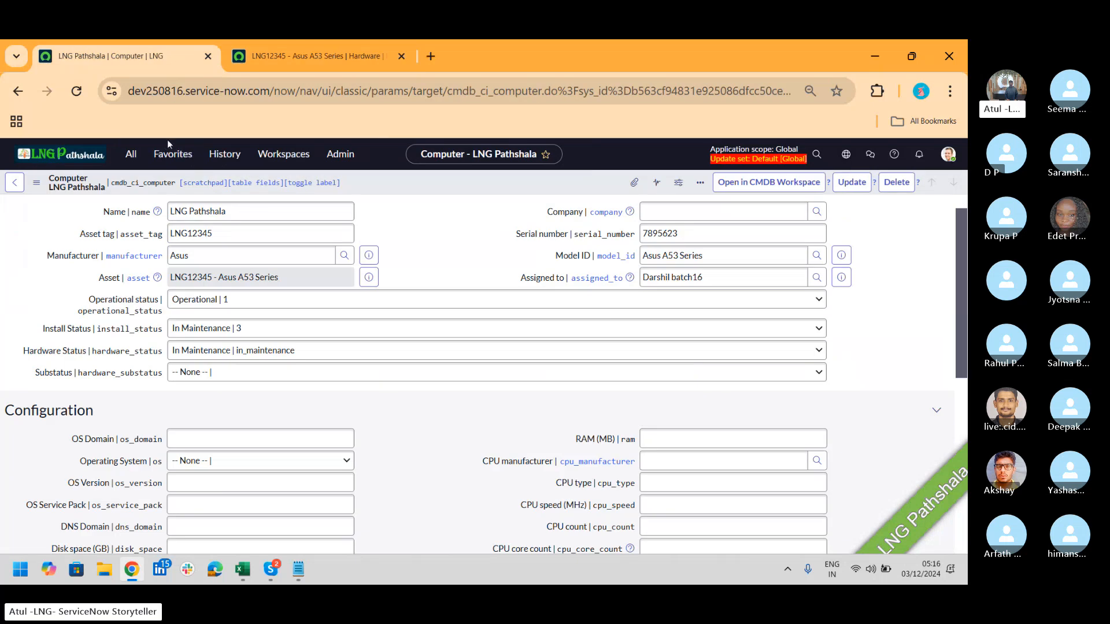
left_click(131, 154)
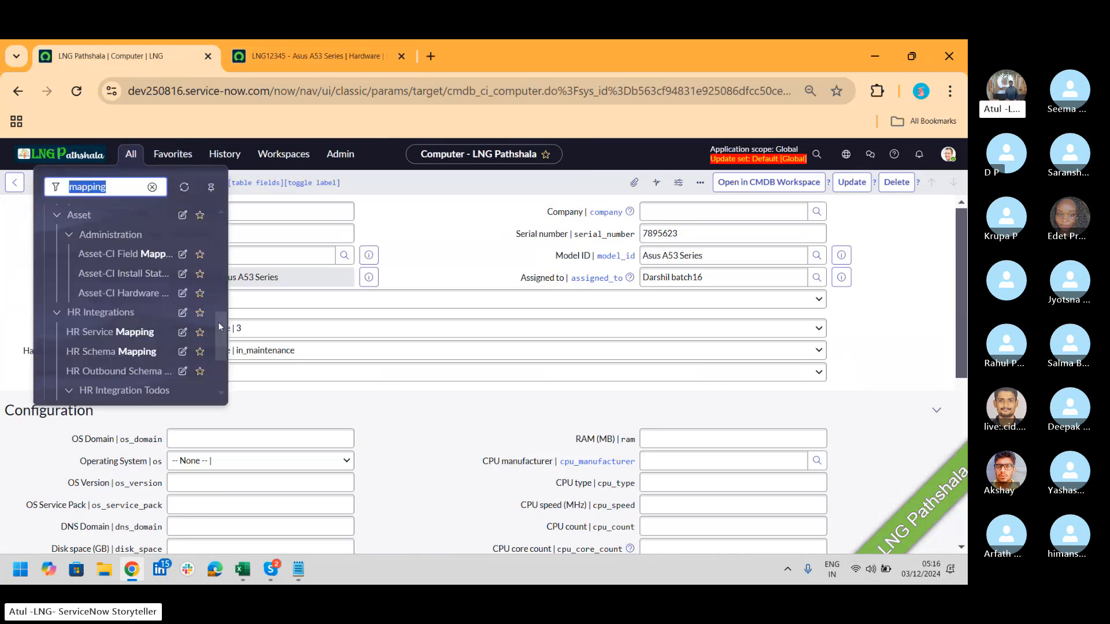
left_click_drag(218, 322, 217, 311)
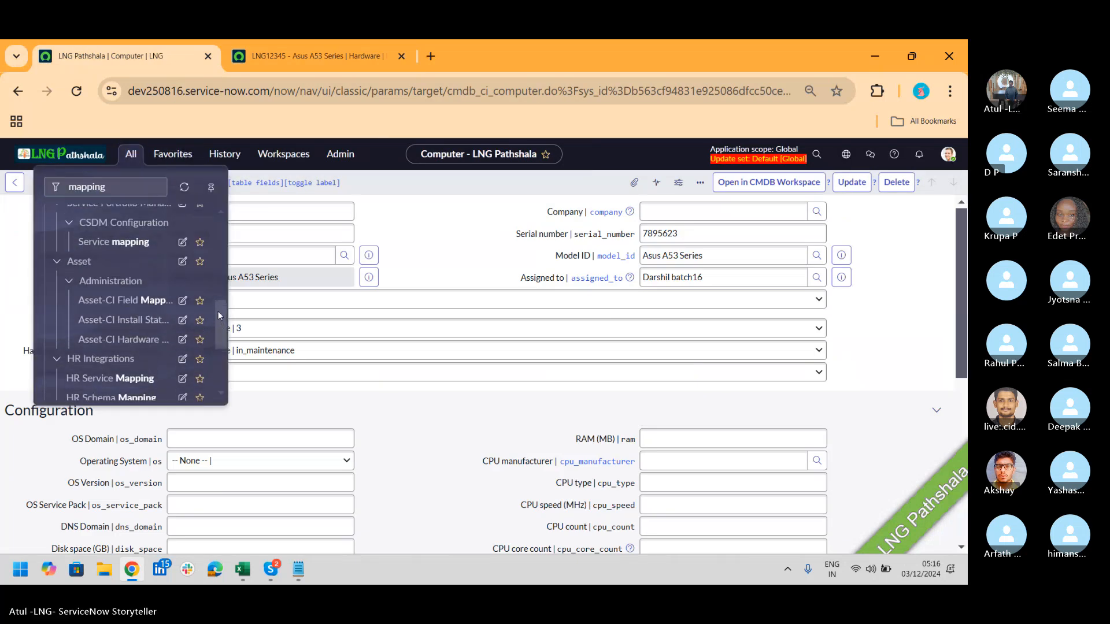
middle_click(132, 304)
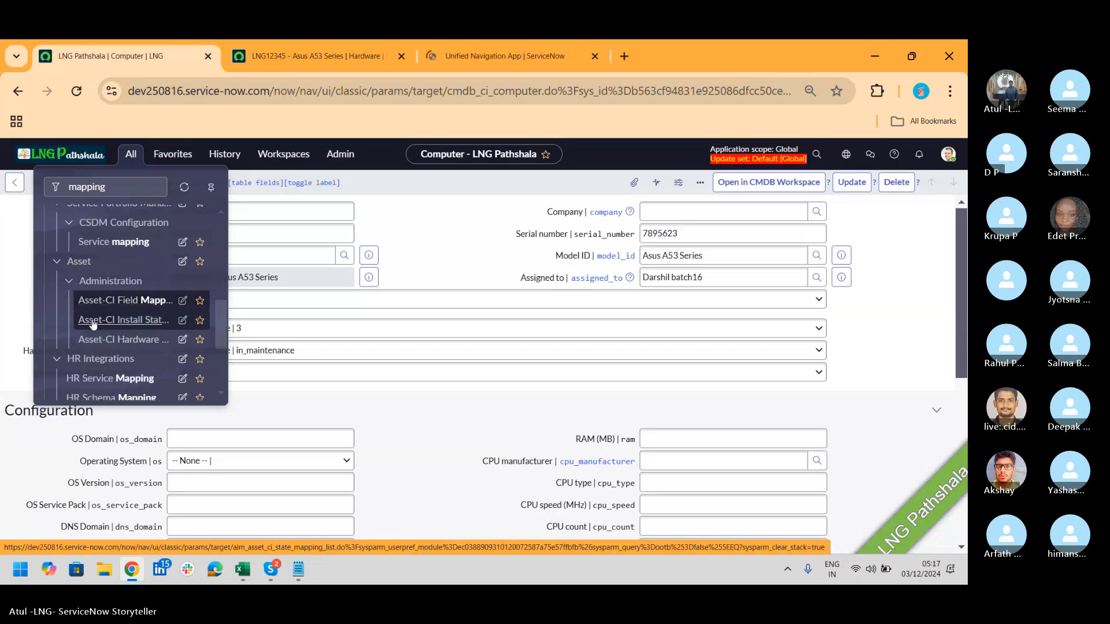
middle_click(93, 323)
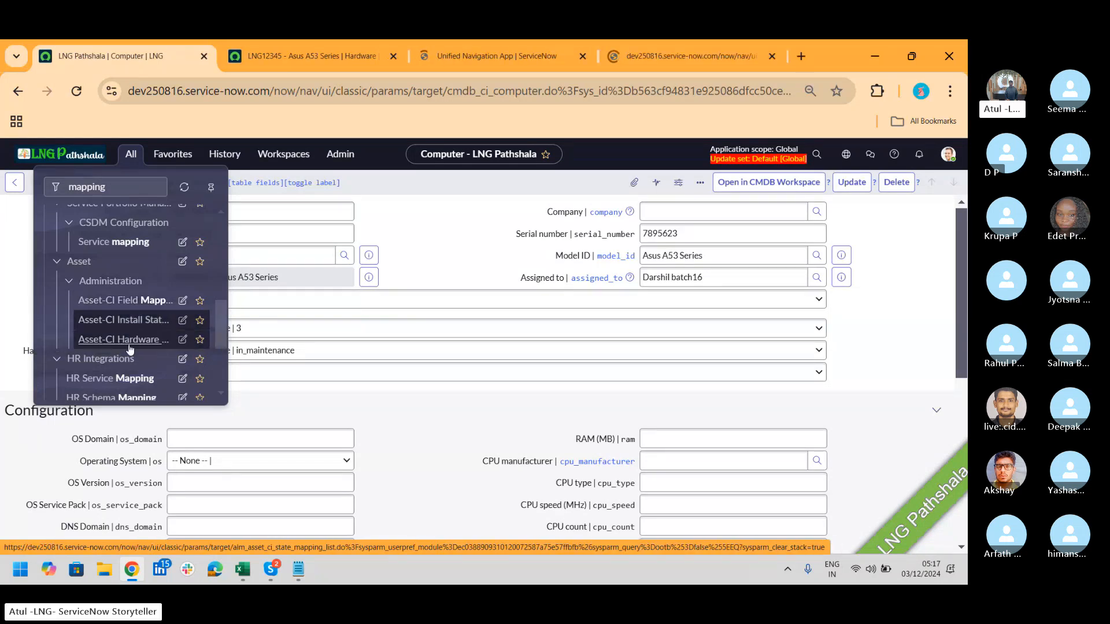
middle_click(117, 341)
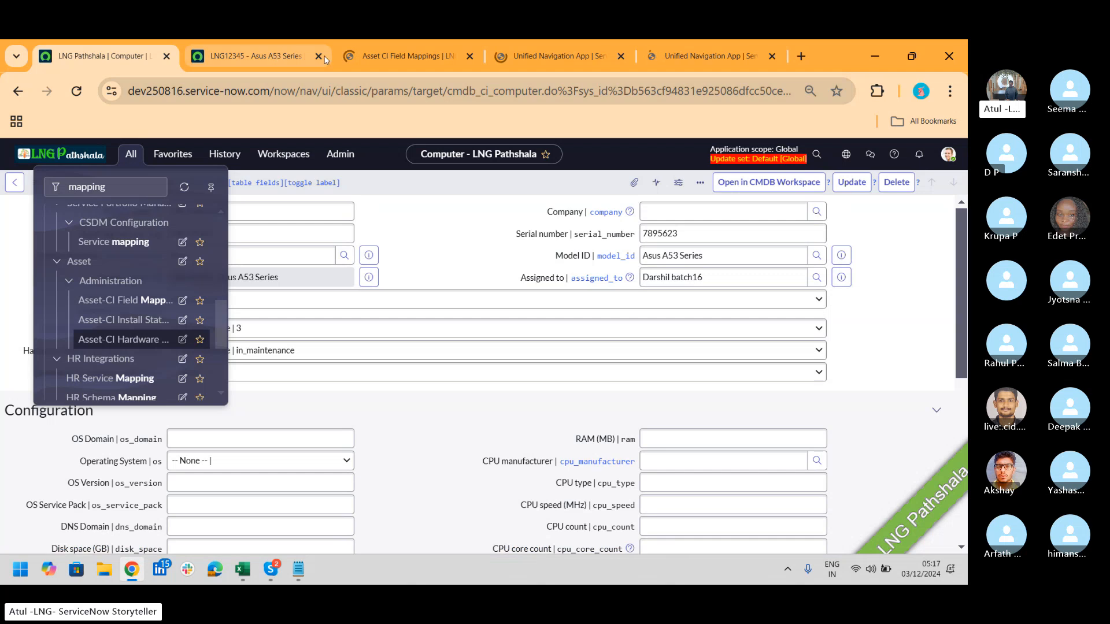
Step: Compare the Asset CI Field Mappings list with the LNG Pathshala computer record and its linked hardware asset record
left_click(382, 58)
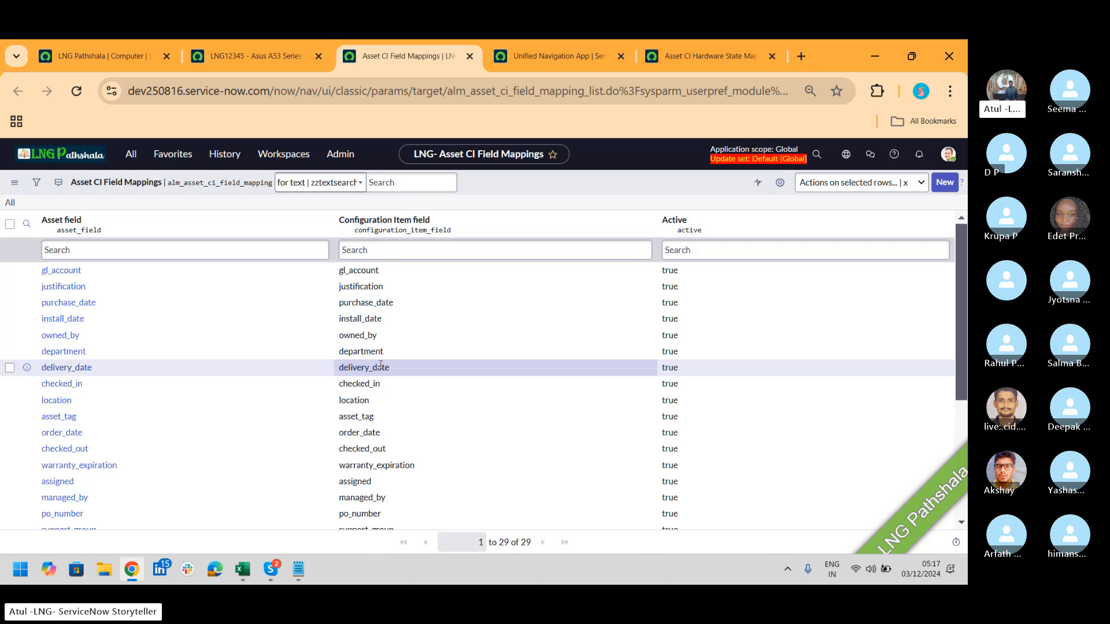
left_click(105, 58)
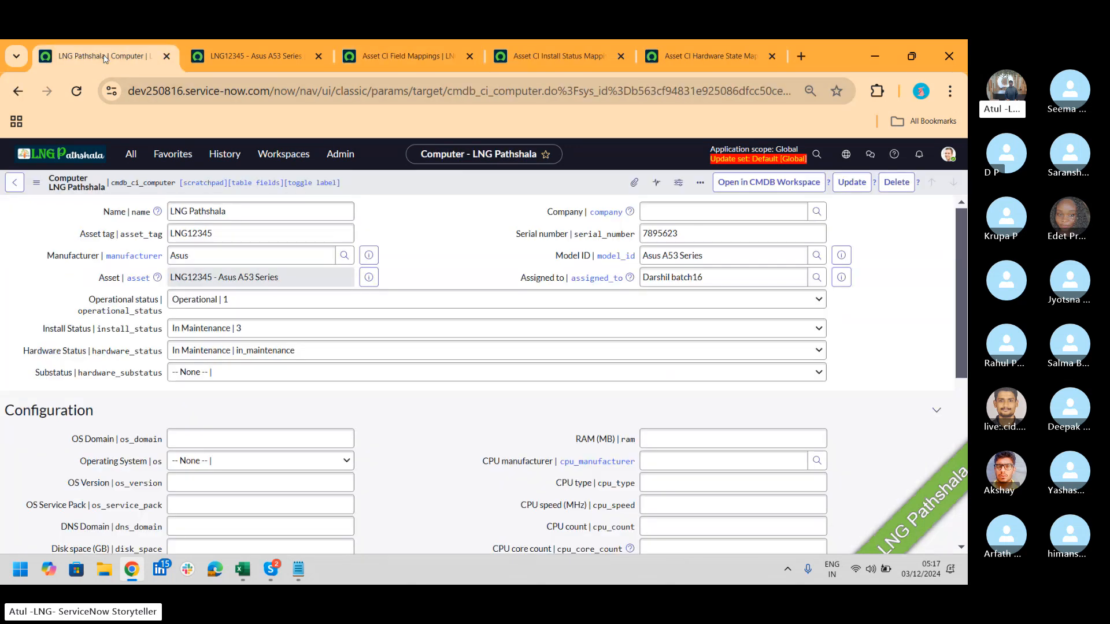
left_click(231, 61)
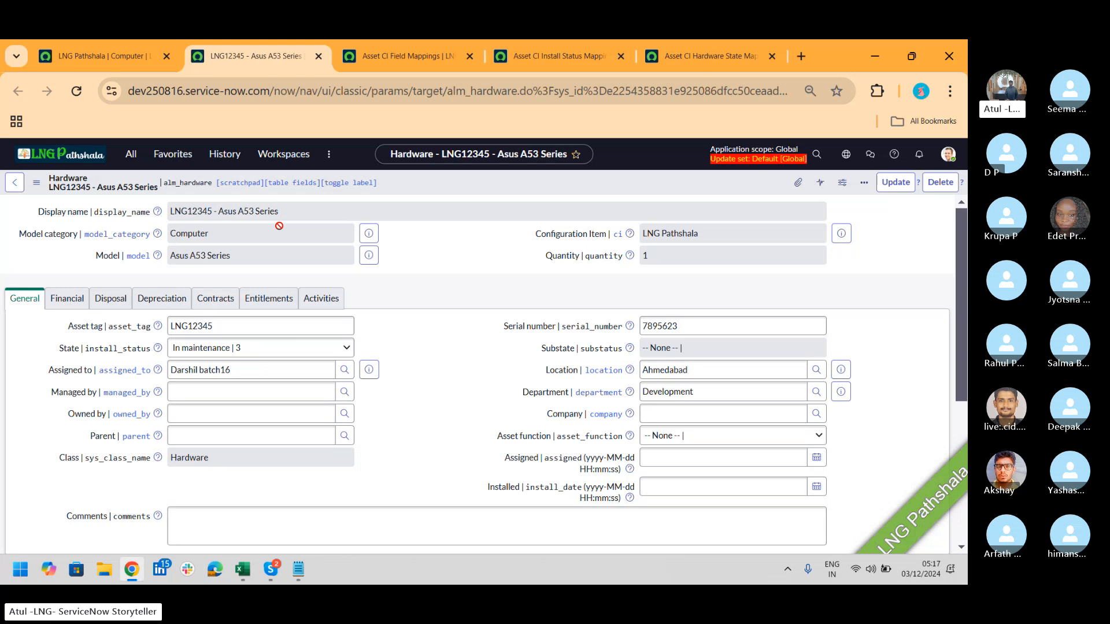
left_click(122, 69)
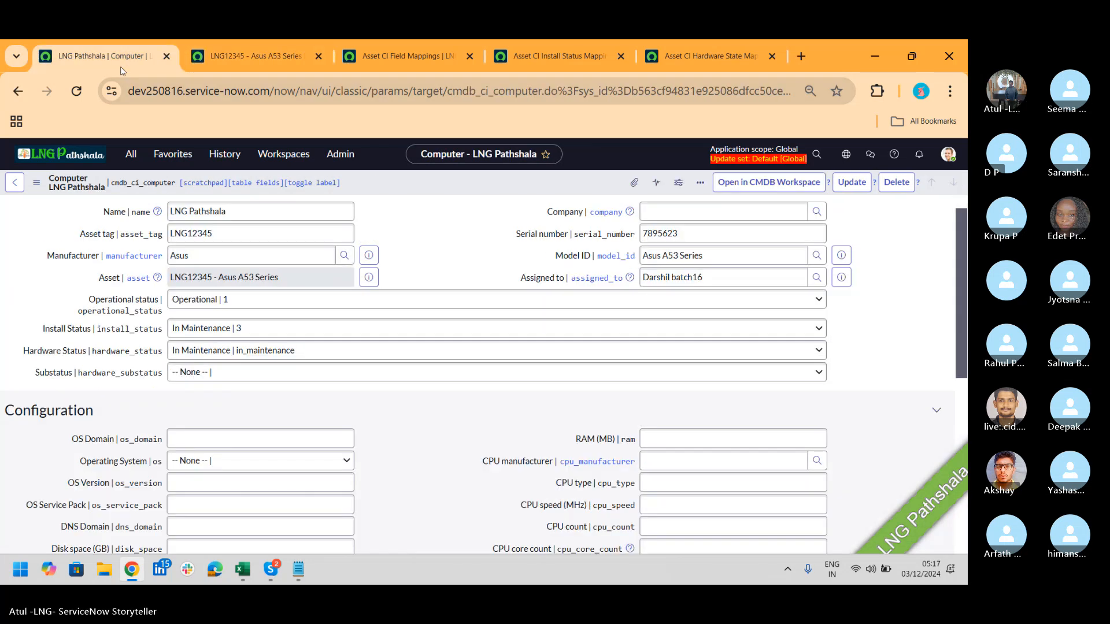
left_click(424, 60)
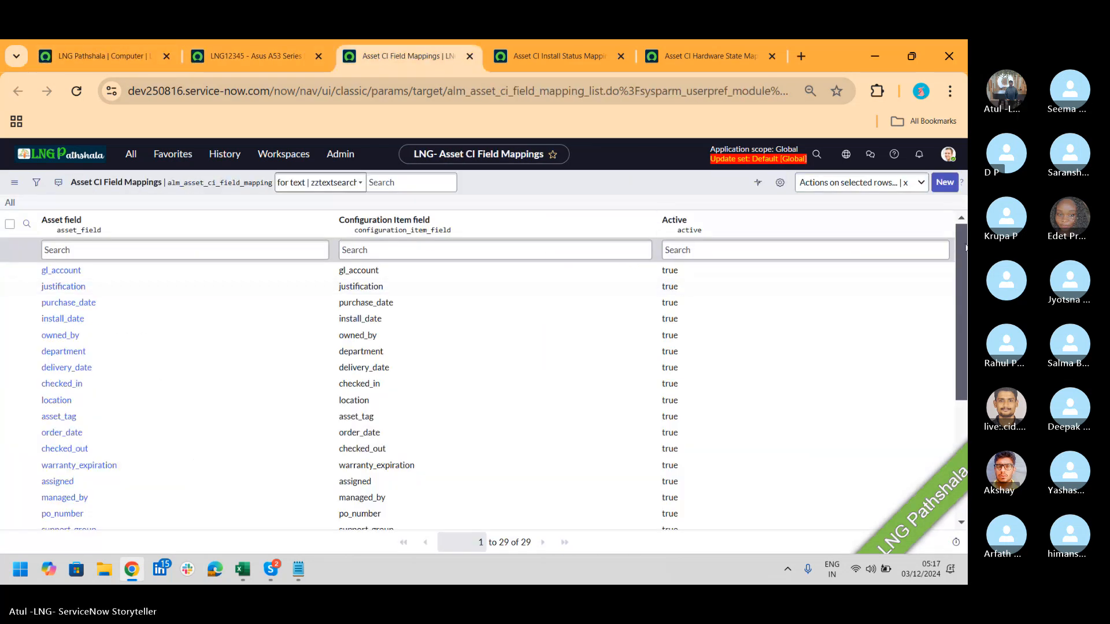
left_click_drag(962, 247, 824, 323)
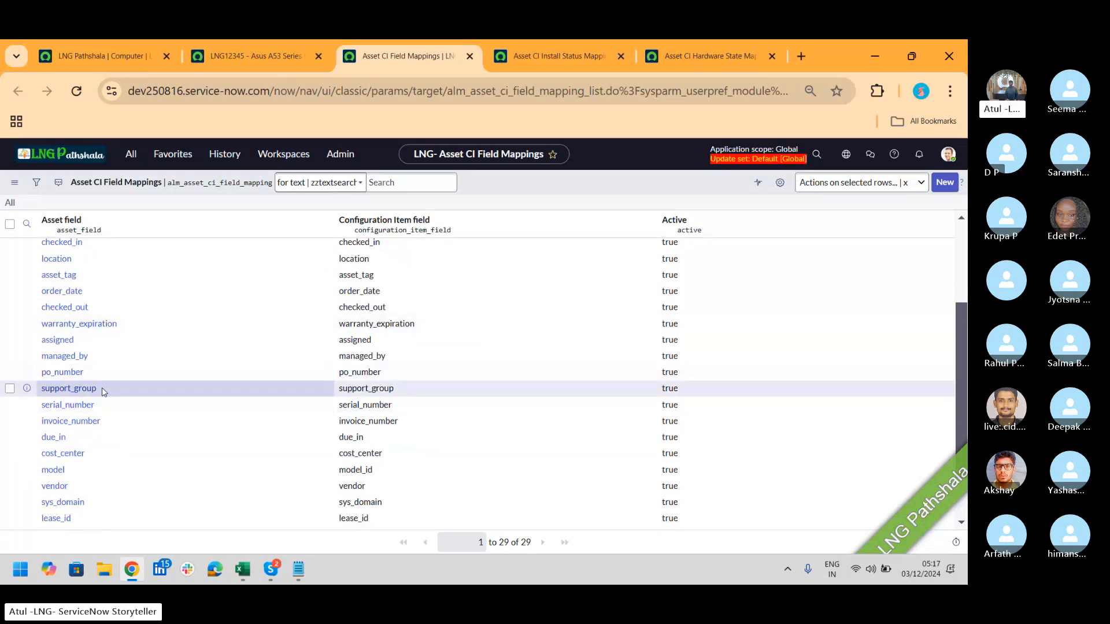
Step: Set the serial number of the LNG Pathshala computer record to 123456 and save the record
key("ctrl+1")
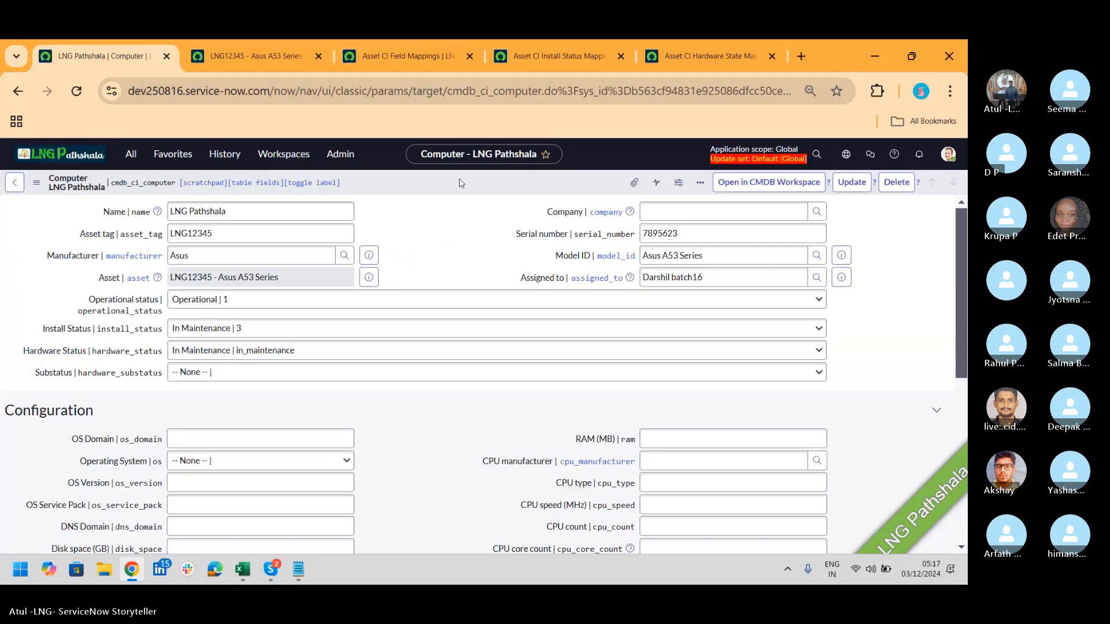
left_click(599, 235)
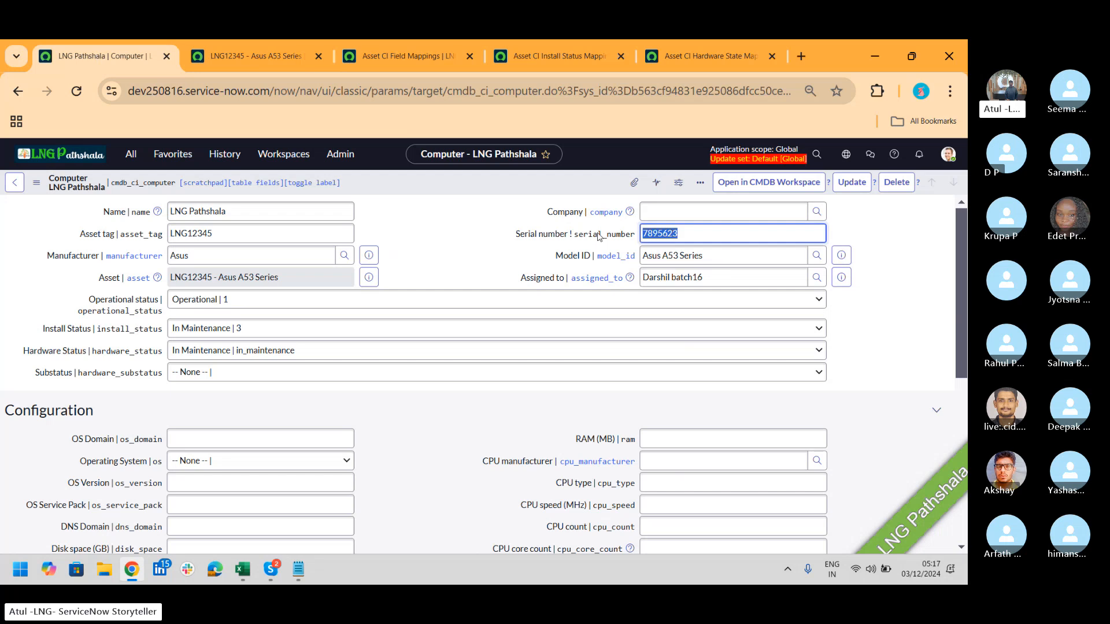
type("123456")
right_click(542, 181)
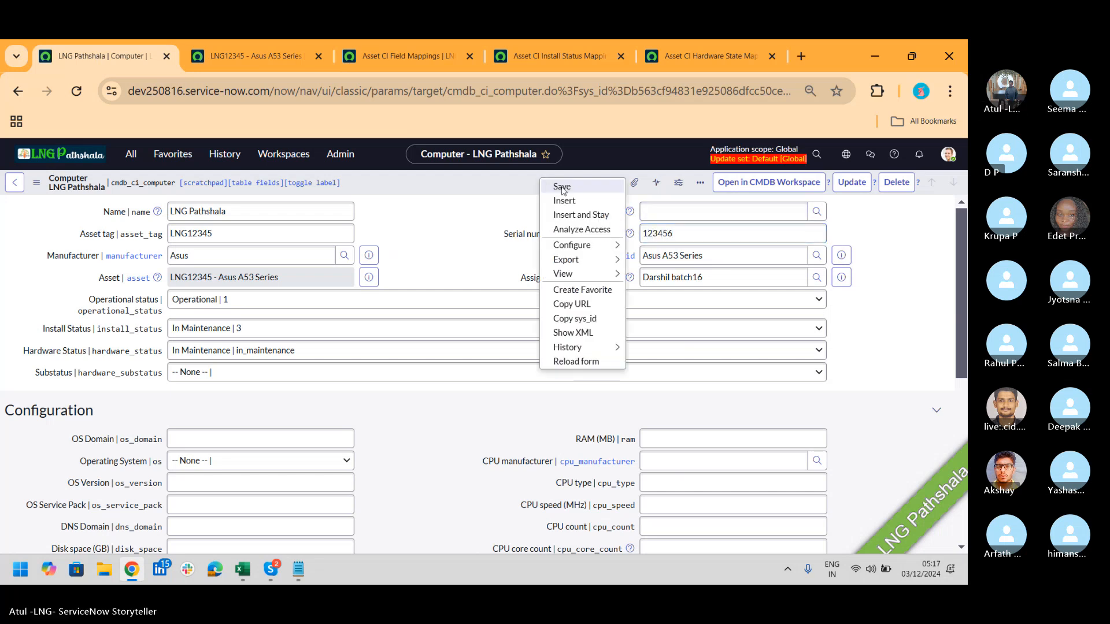
left_click(562, 187)
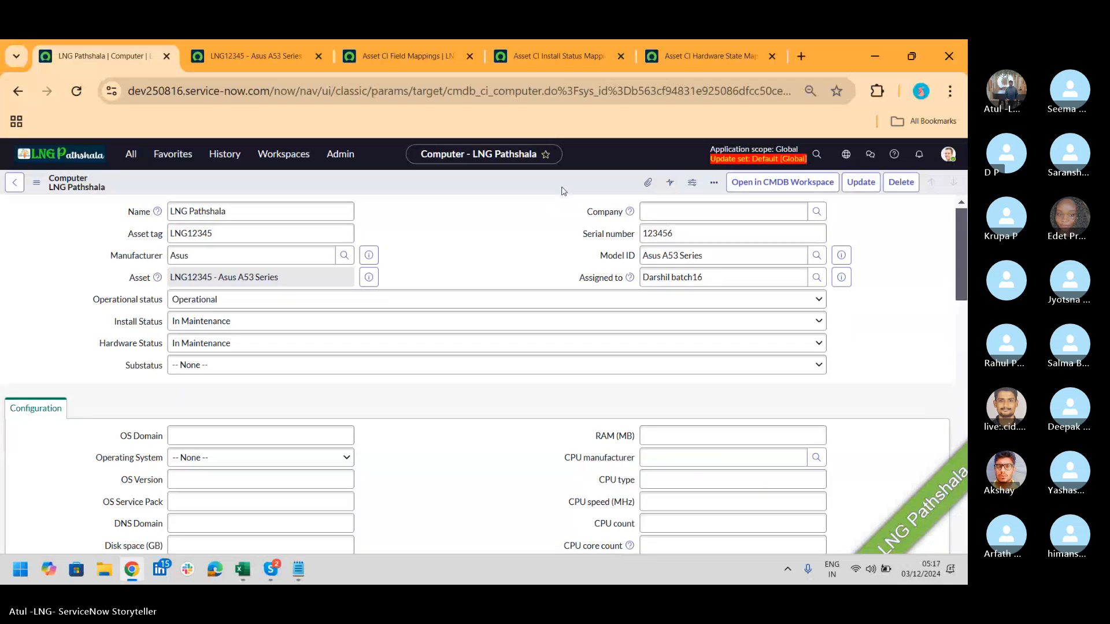
Step: Set the serial number of the LNG12345 - Asus A53 Series hardware asset to 568923 and save the record
left_click(272, 60)
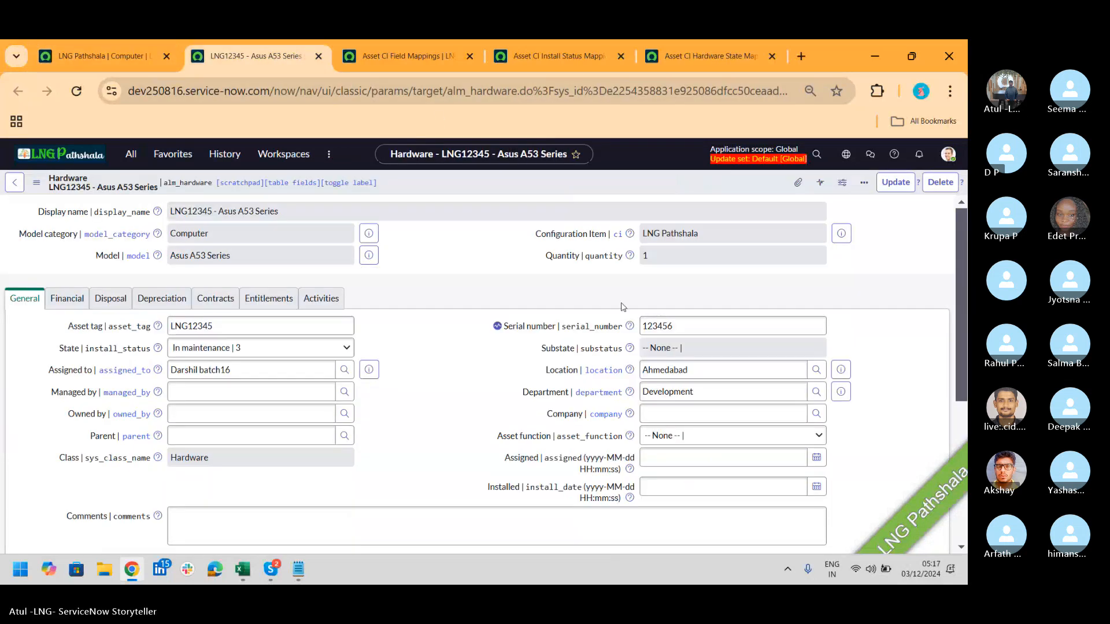
left_click(684, 327)
double_click(684, 326)
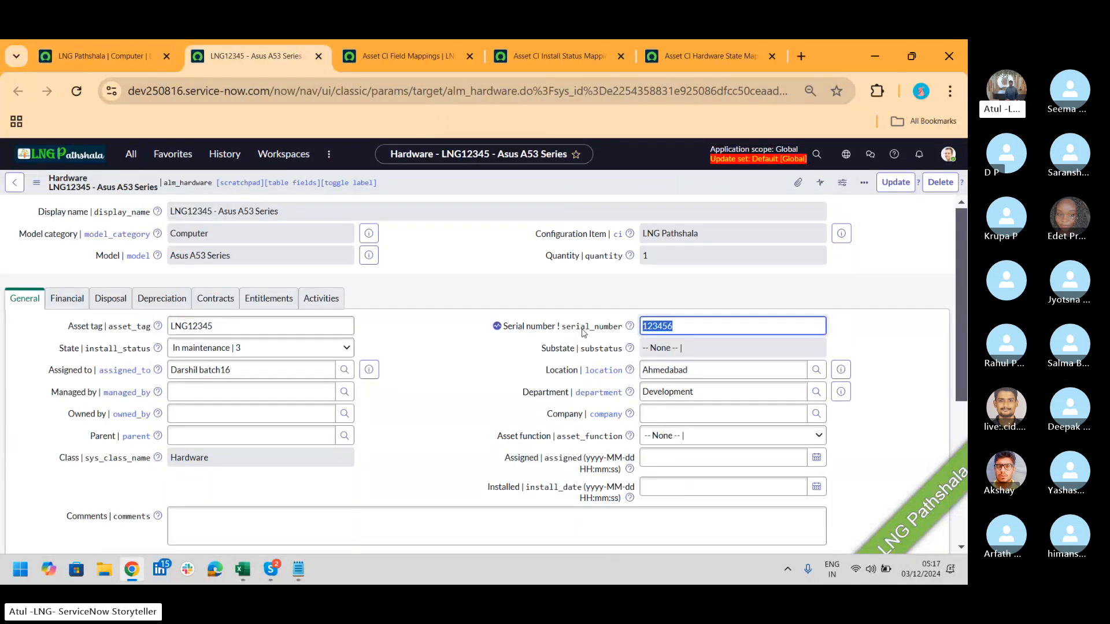
type("568923")
right_click(516, 183)
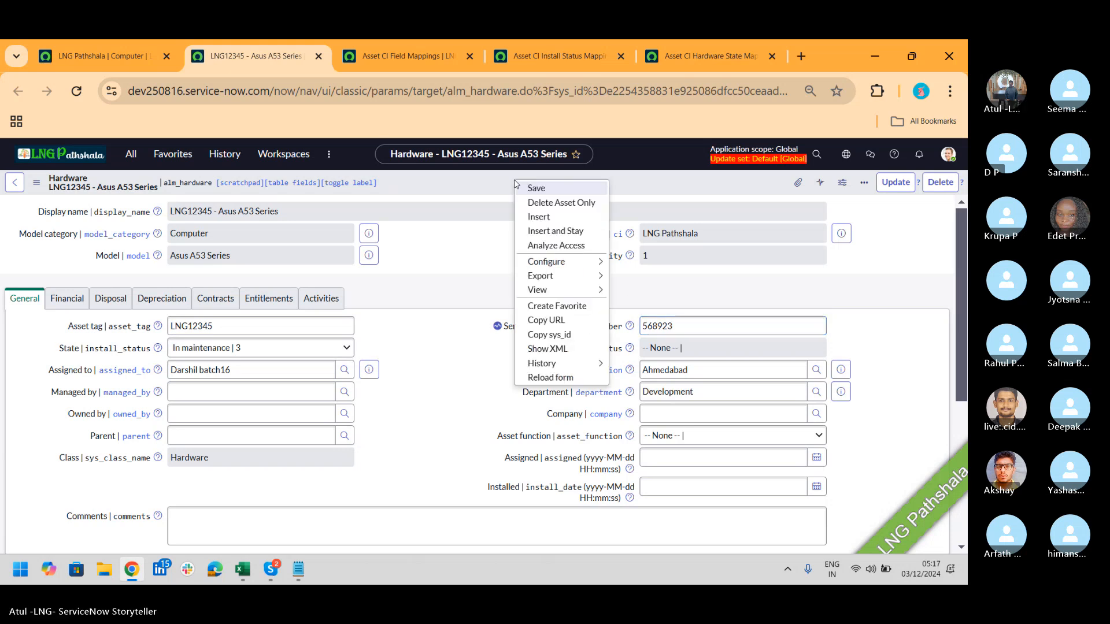
left_click(532, 188)
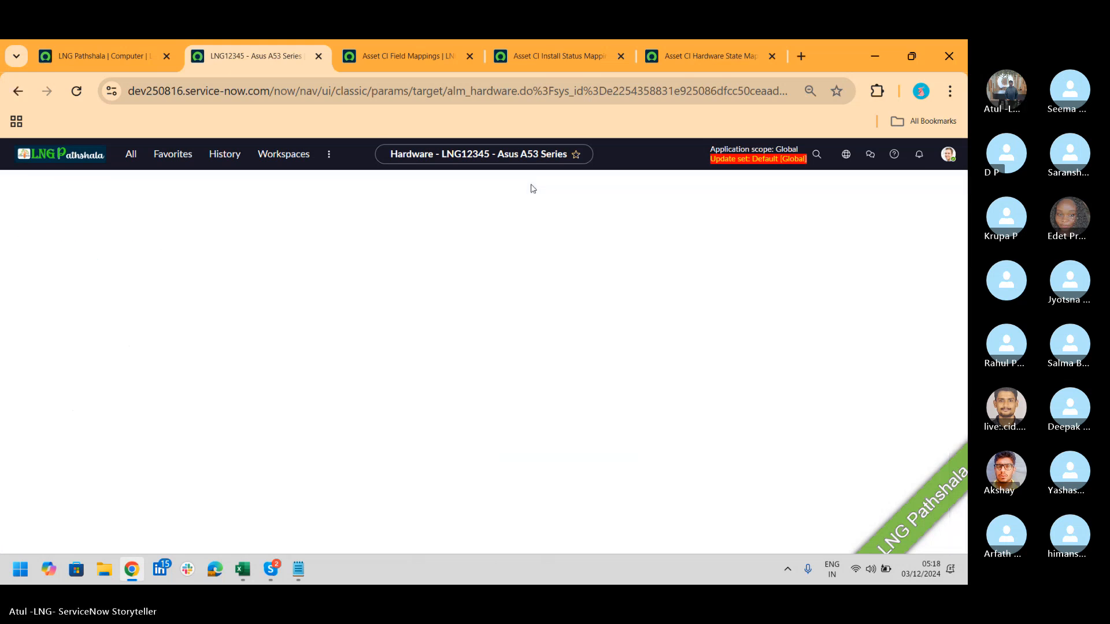
Step: Check the serial number on the computer record and review the remaining Asset CI field mappings down to assigned_to
left_click(115, 51)
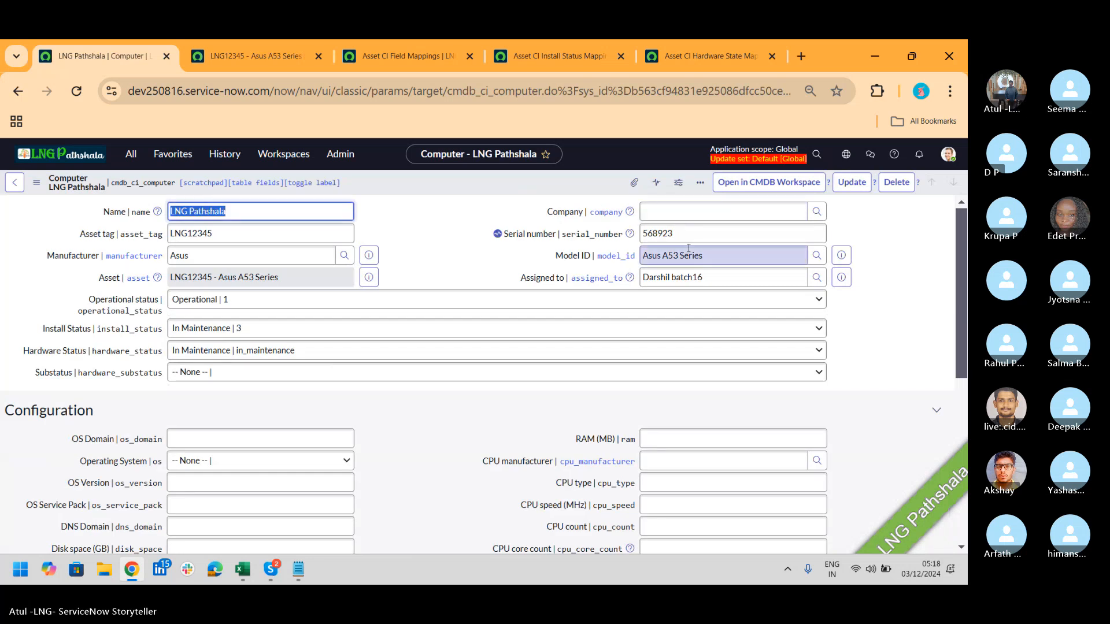
left_click(412, 56)
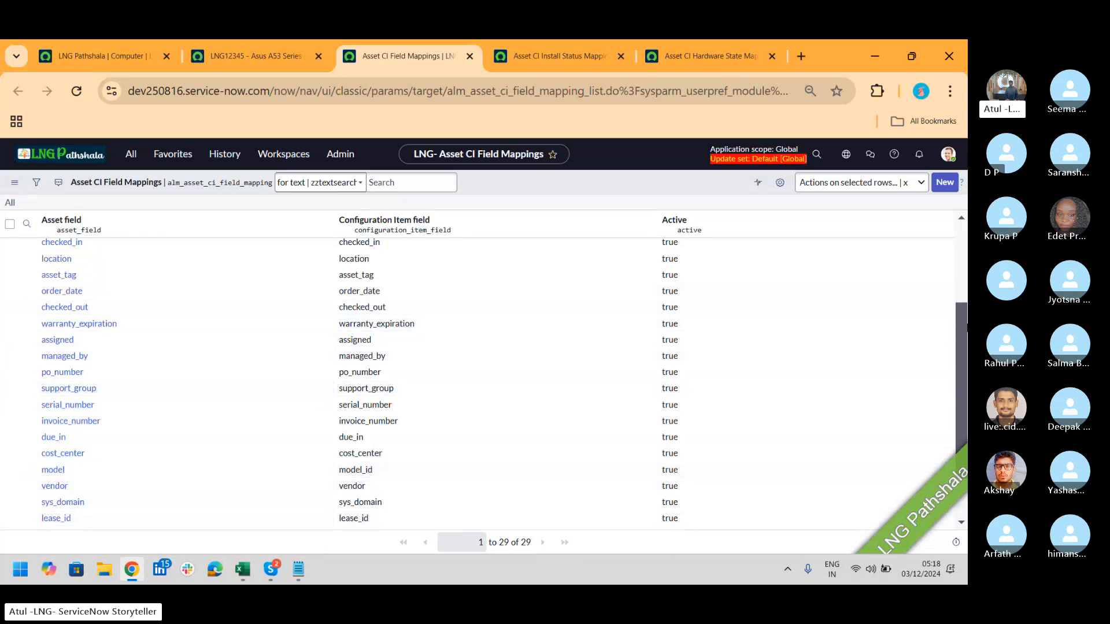
scroll(958, 388, "down", 2)
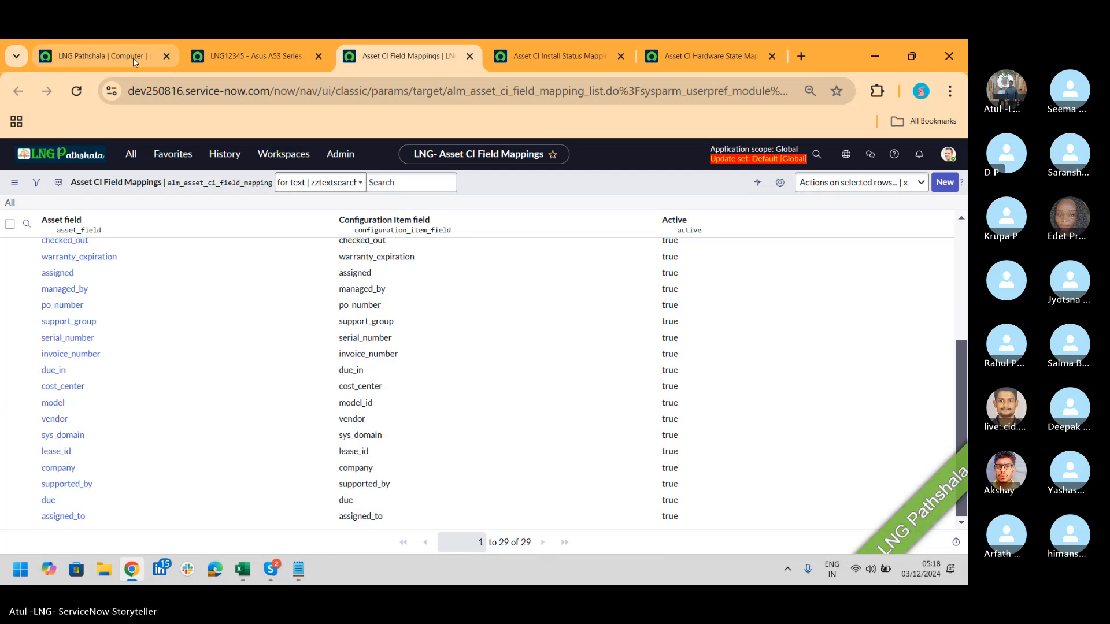
left_click(109, 58)
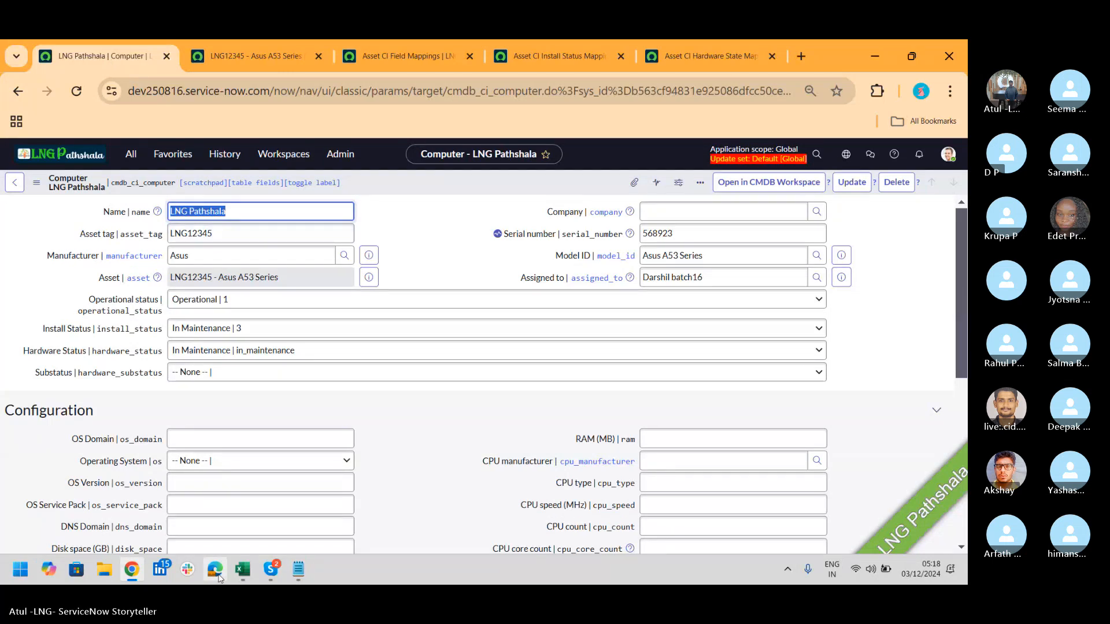
Step: Check the CSA-Batch16 call in Skype and return to the computer record in Chrome
left_click(271, 575)
left_click(232, 506)
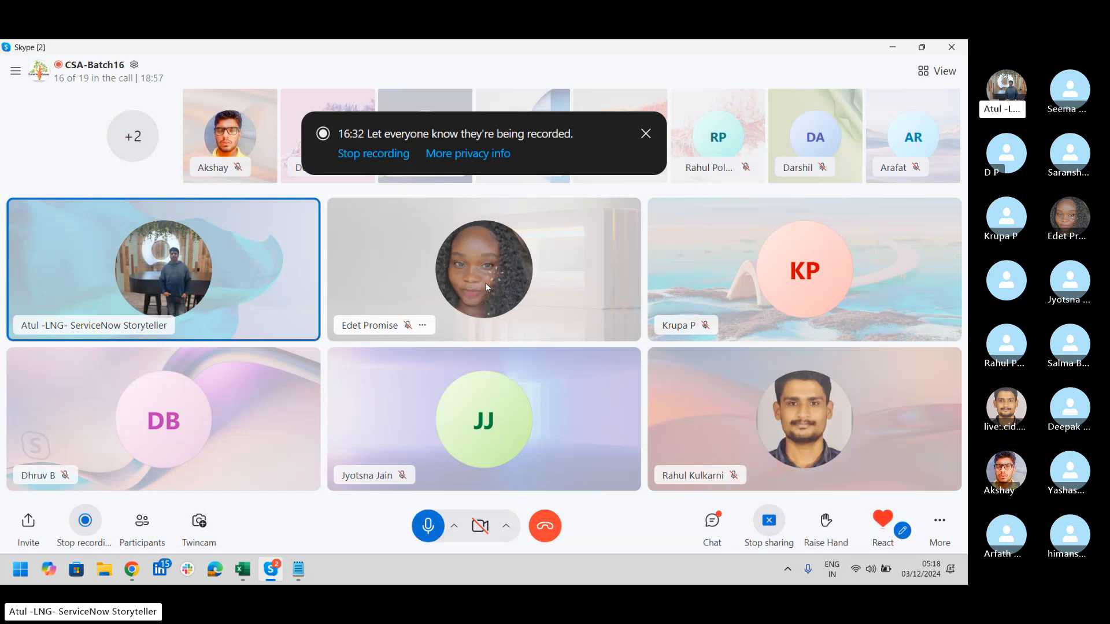
key("alt+Tab")
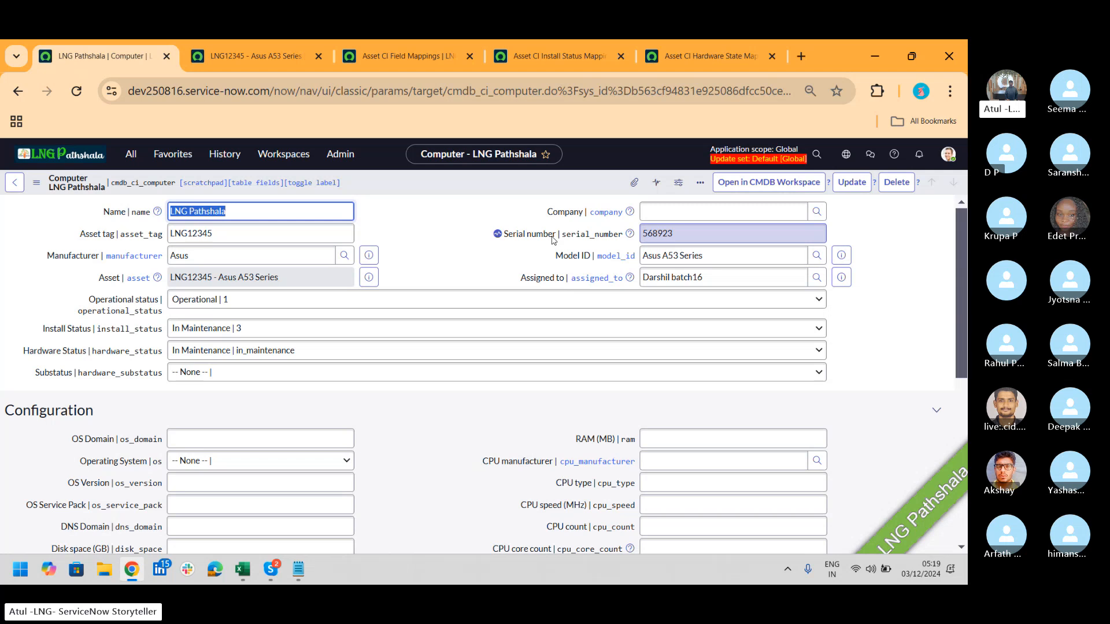
Step: Compare the hardware asset's state field with the operational, install and hardware status fields of the computer record
left_click(249, 55)
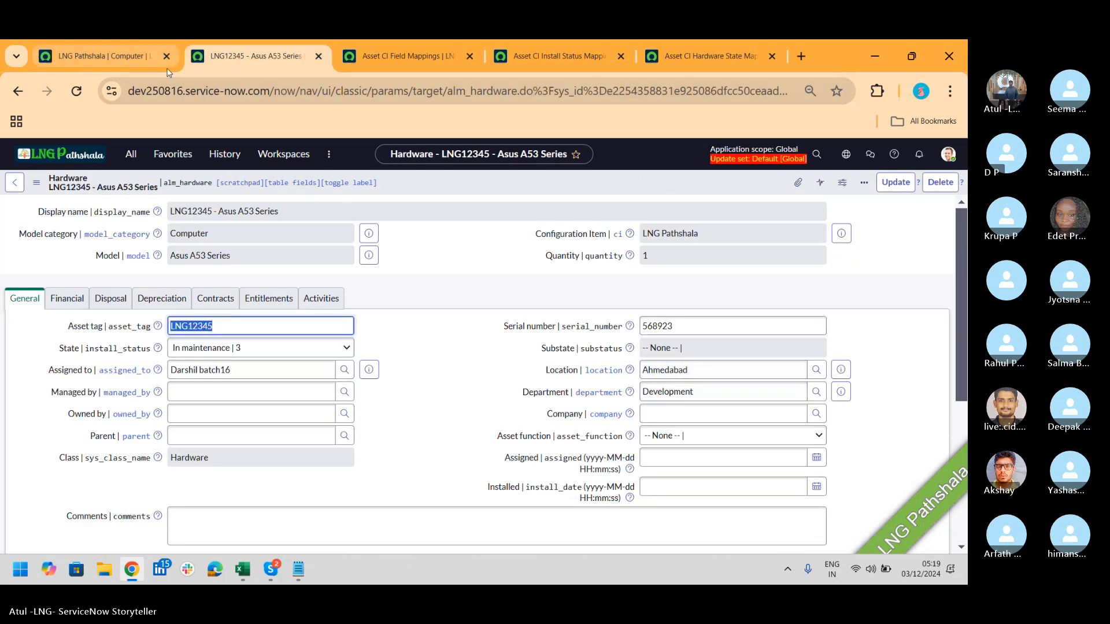
left_click(108, 60)
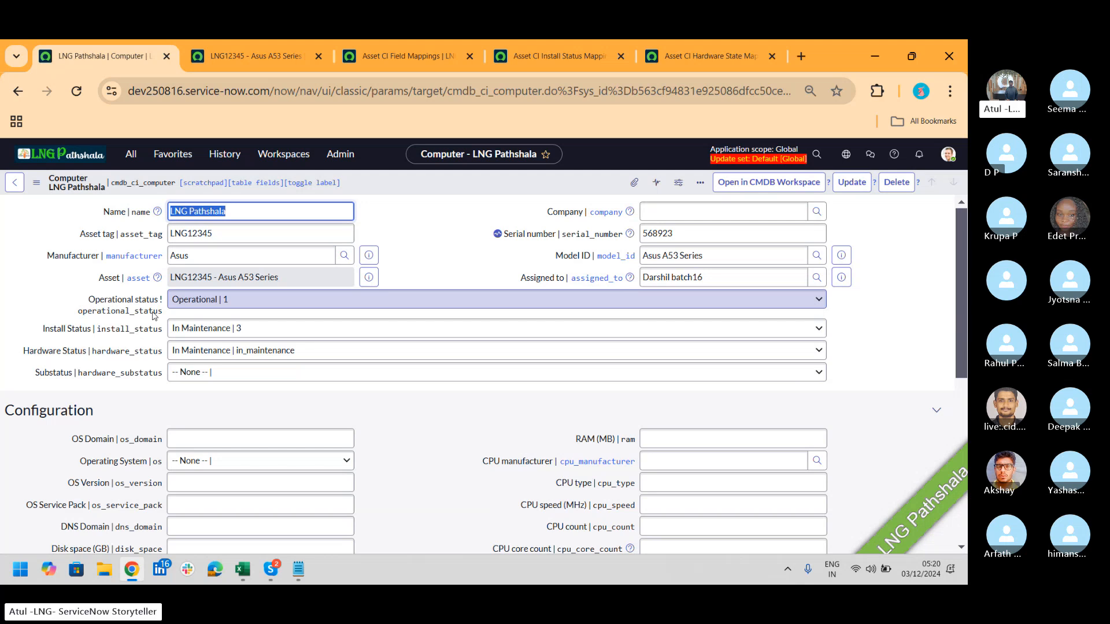
left_click(282, 58)
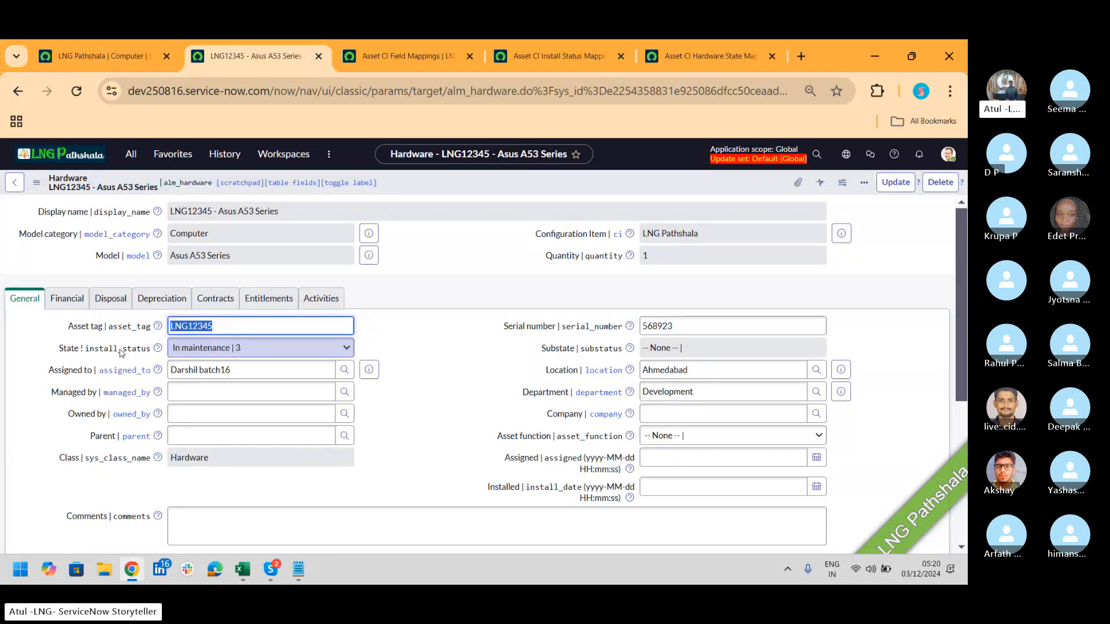
left_click(110, 63)
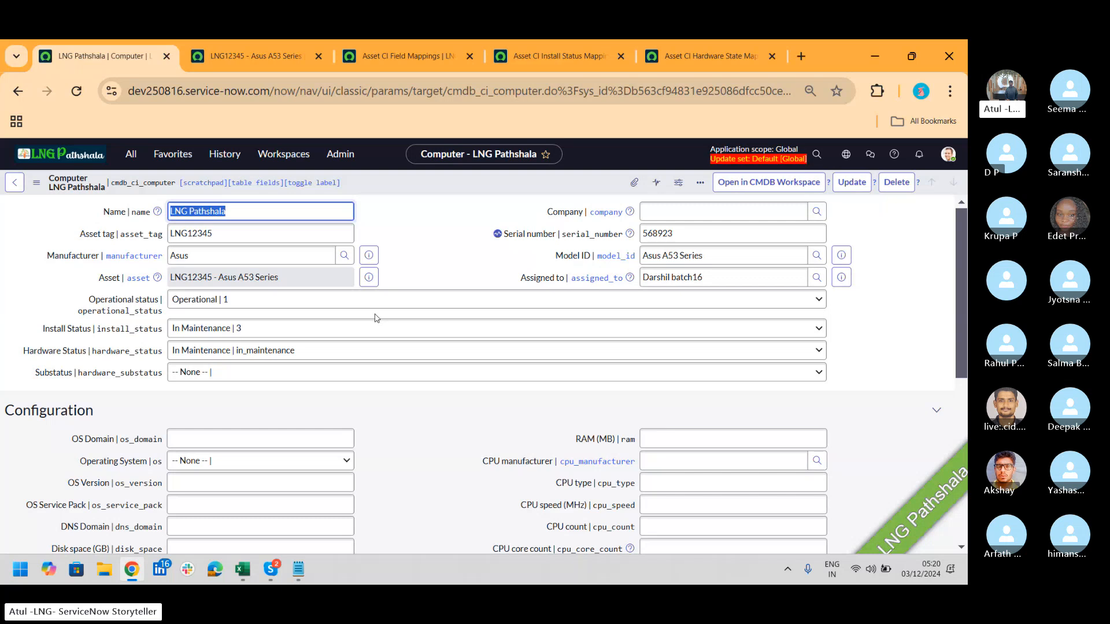
Step: Set the operational status of the LNG Pathshala computer record to Repair in Progress and save the record
left_click(370, 301)
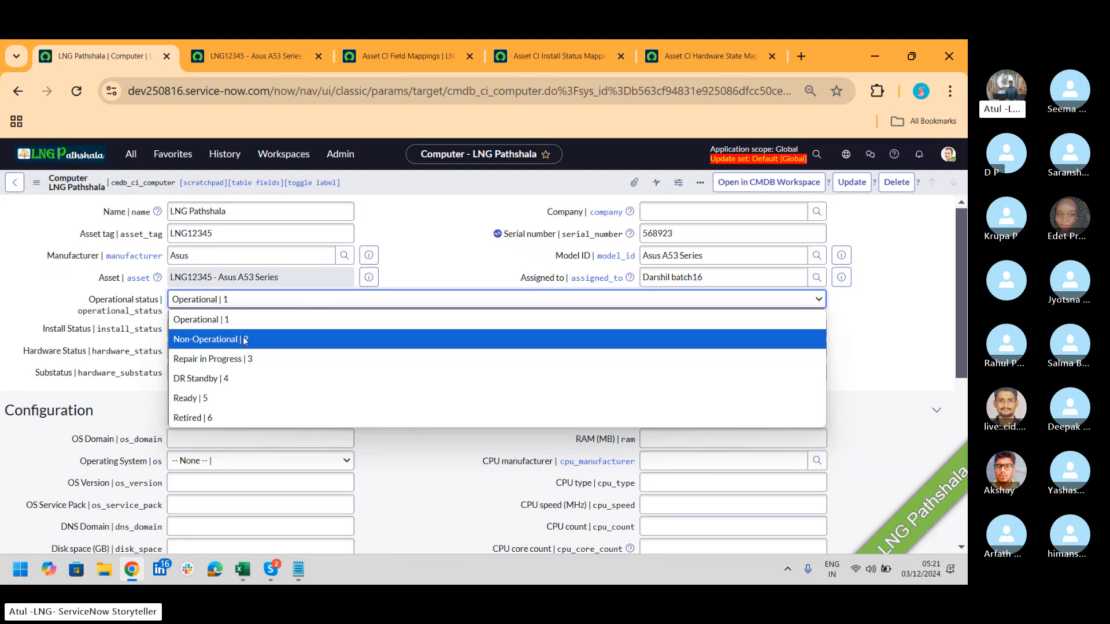
left_click(243, 359)
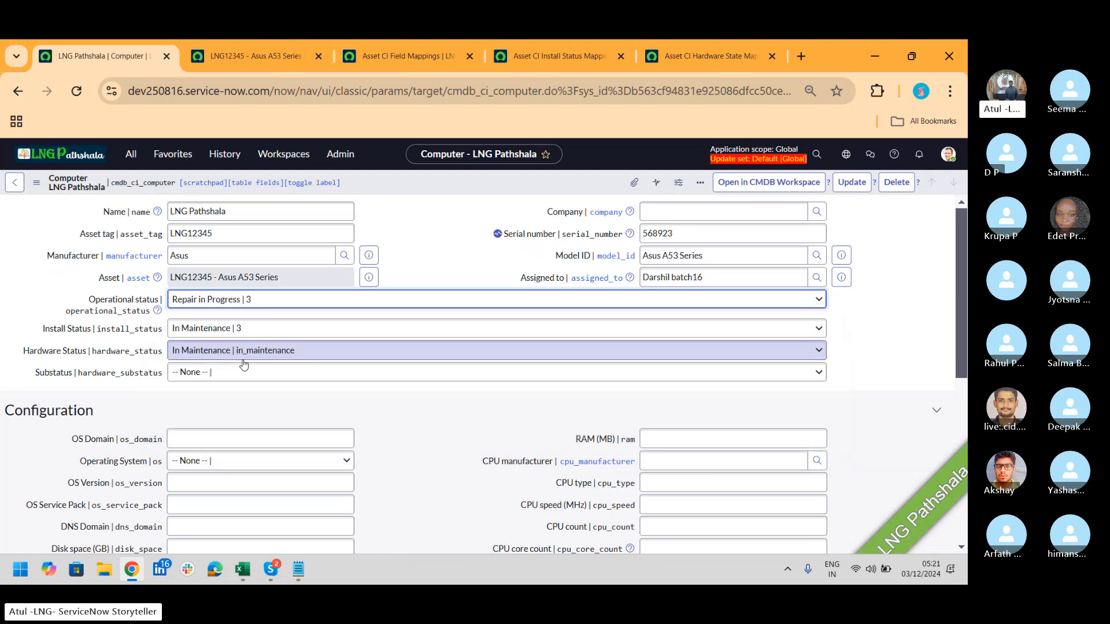
right_click(469, 185)
left_click(479, 191)
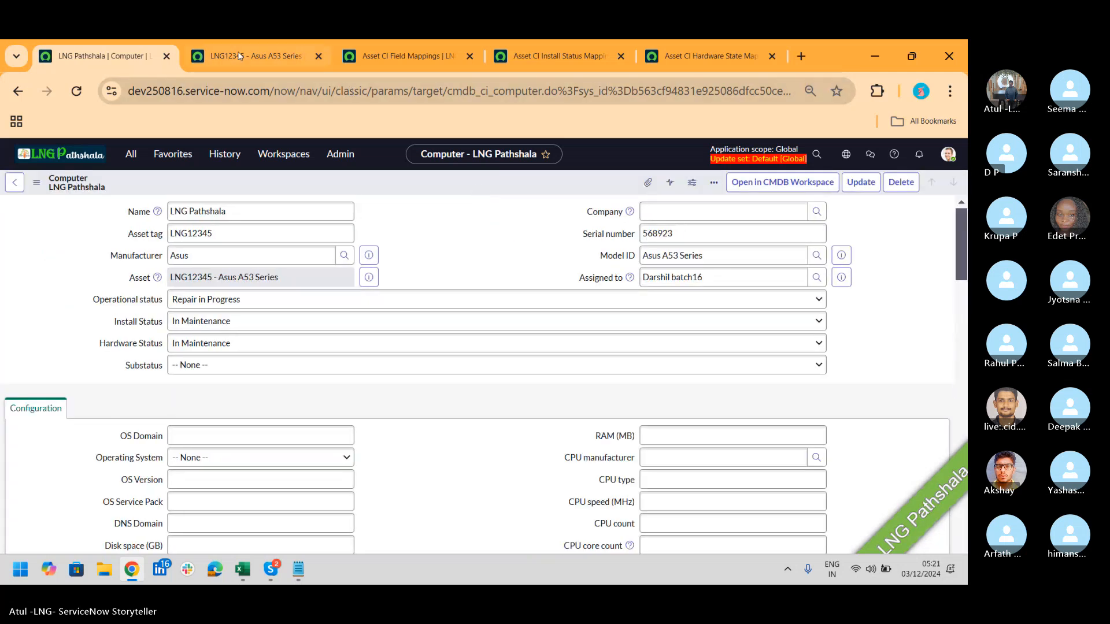
Step: Set the LNG12345 hardware asset's state to In stock and its substate to Pending install, and try to save the record
left_click(254, 61)
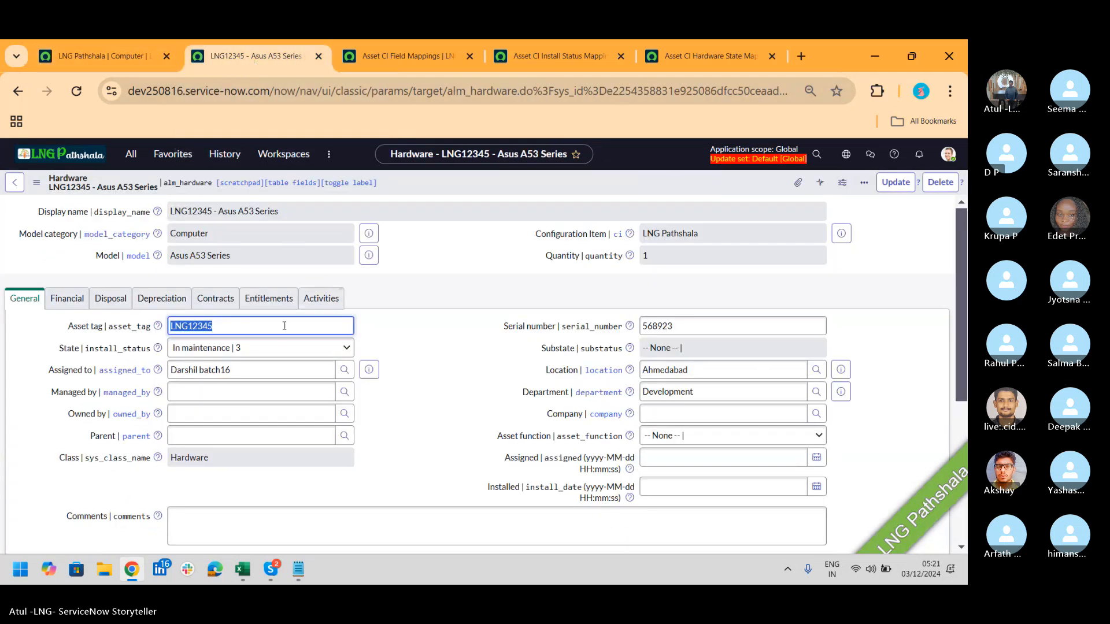
left_click(310, 354)
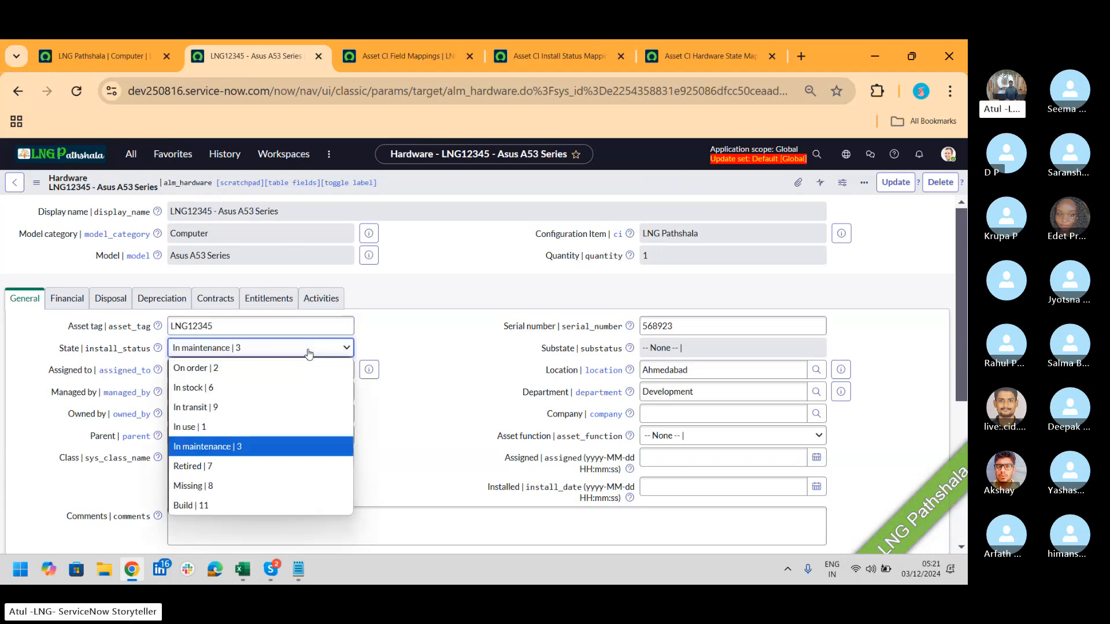
left_click(229, 388)
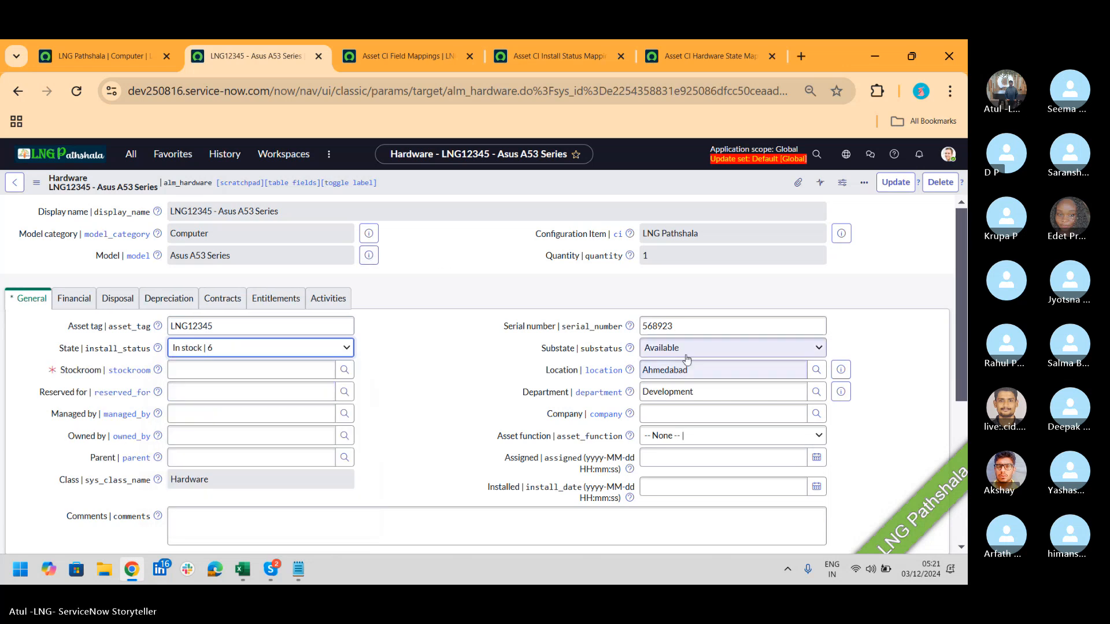
left_click(717, 349)
scroll(691, 277, "down", 1)
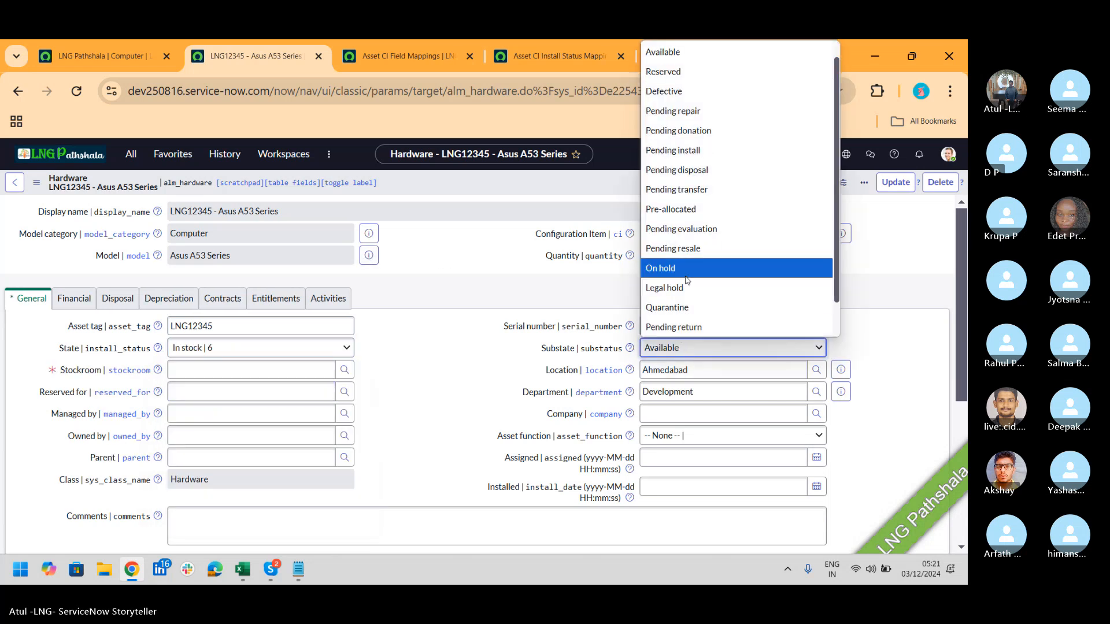
left_click(693, 152)
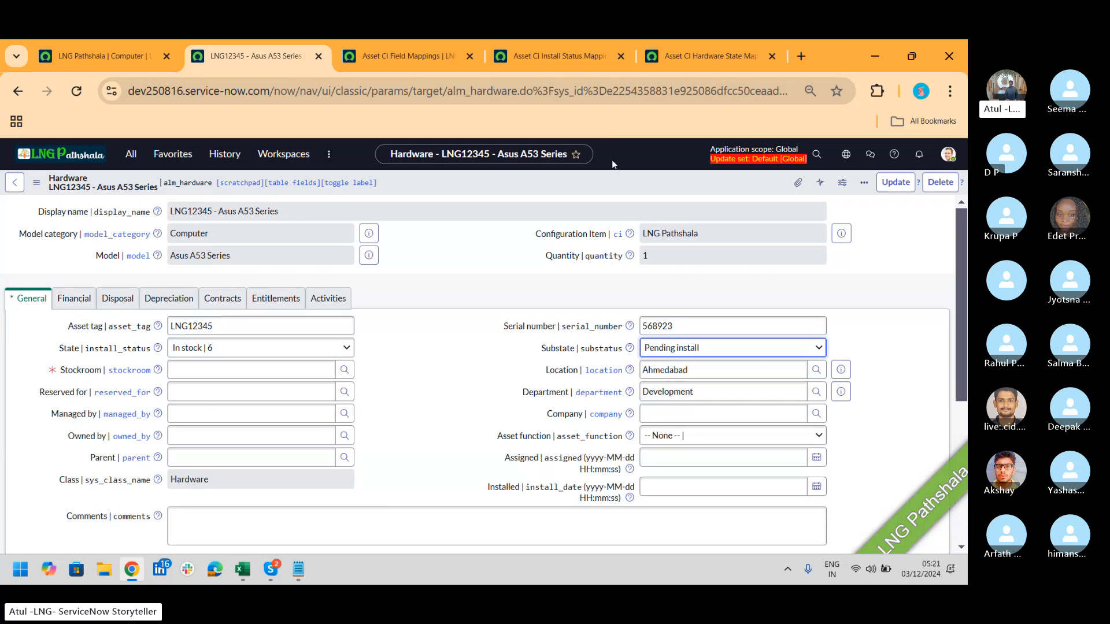
right_click(592, 186)
left_click(619, 197)
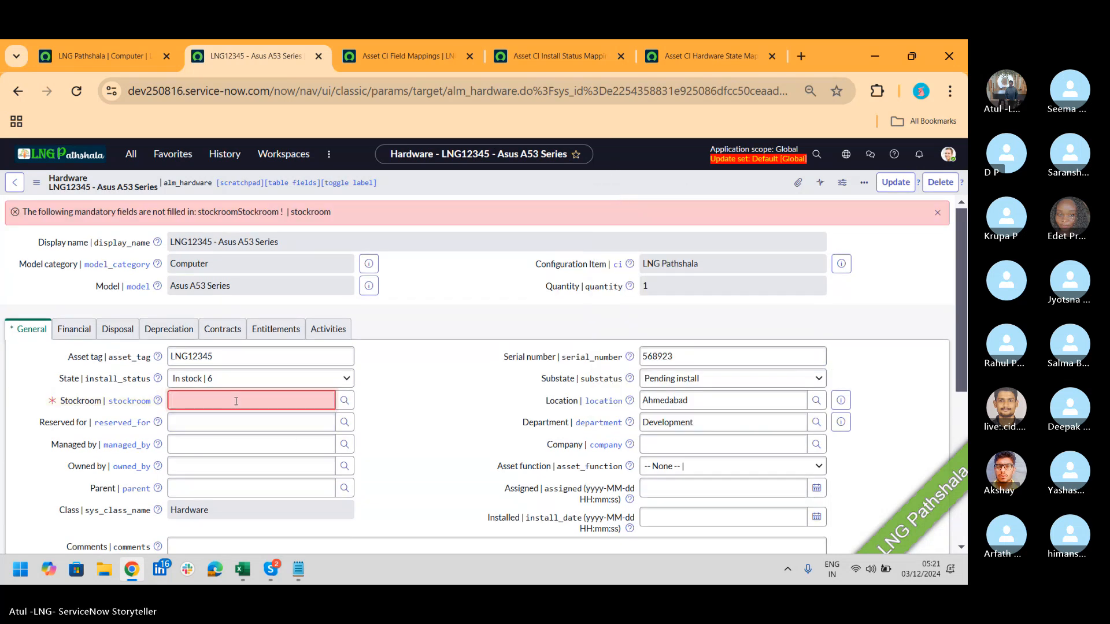
Step: Set the asset's mandatory stockroom to San Diego Border - Pickup/Dropoff and save the hardware record
type("*")
left_click(219, 426)
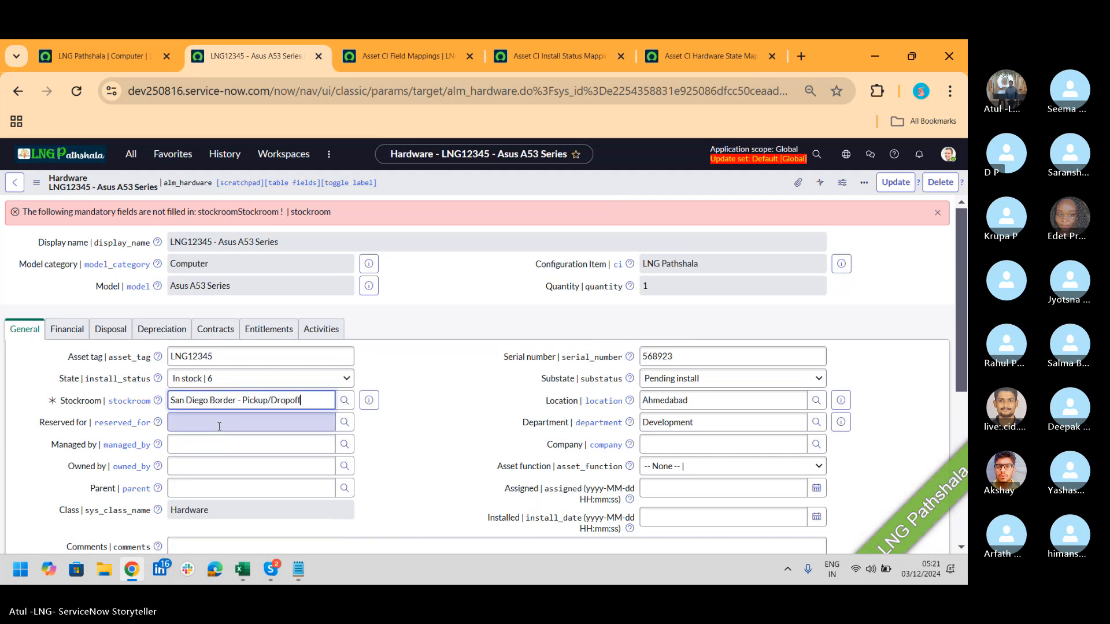
right_click(590, 181)
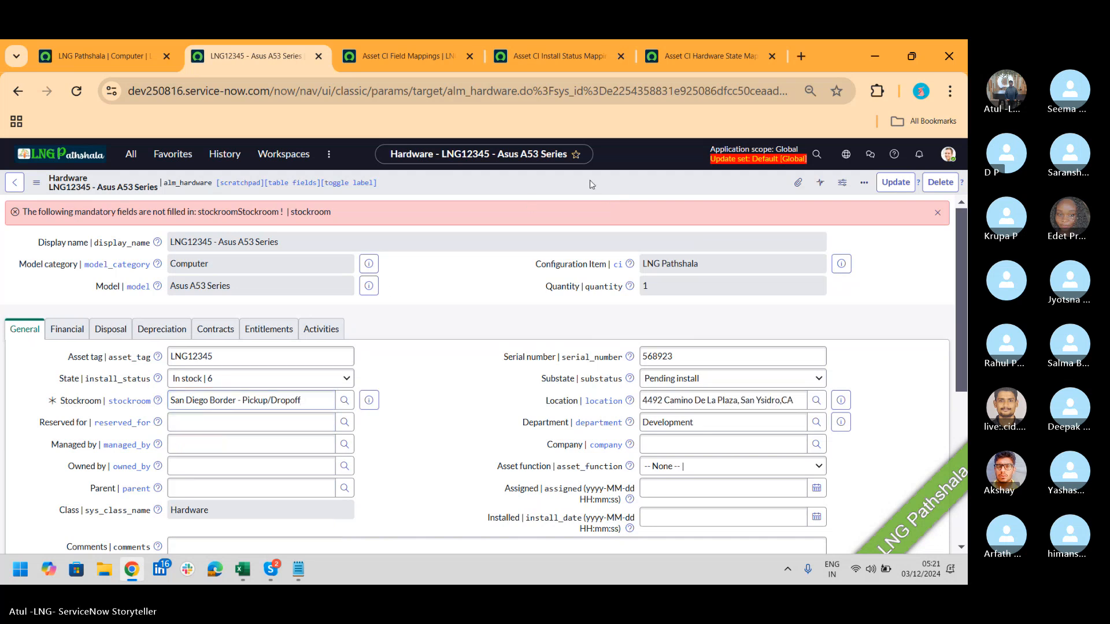
left_click(611, 189)
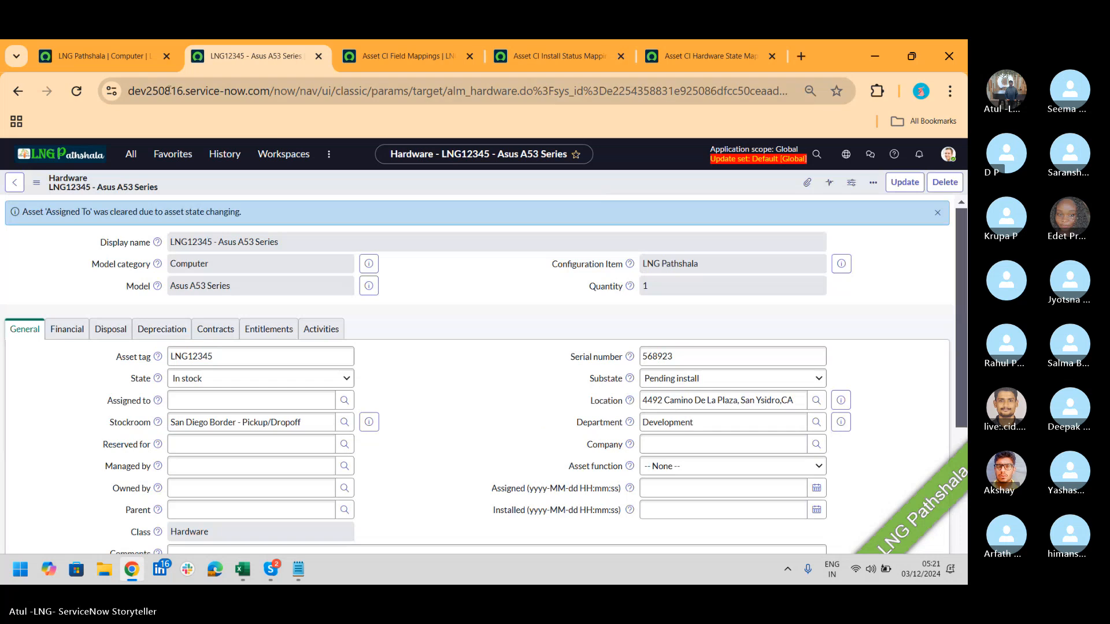
Step: Set the LNG Pathshala computer record's hardware status to In Disposition, check the available substatus choices, and save the record
left_click(100, 57)
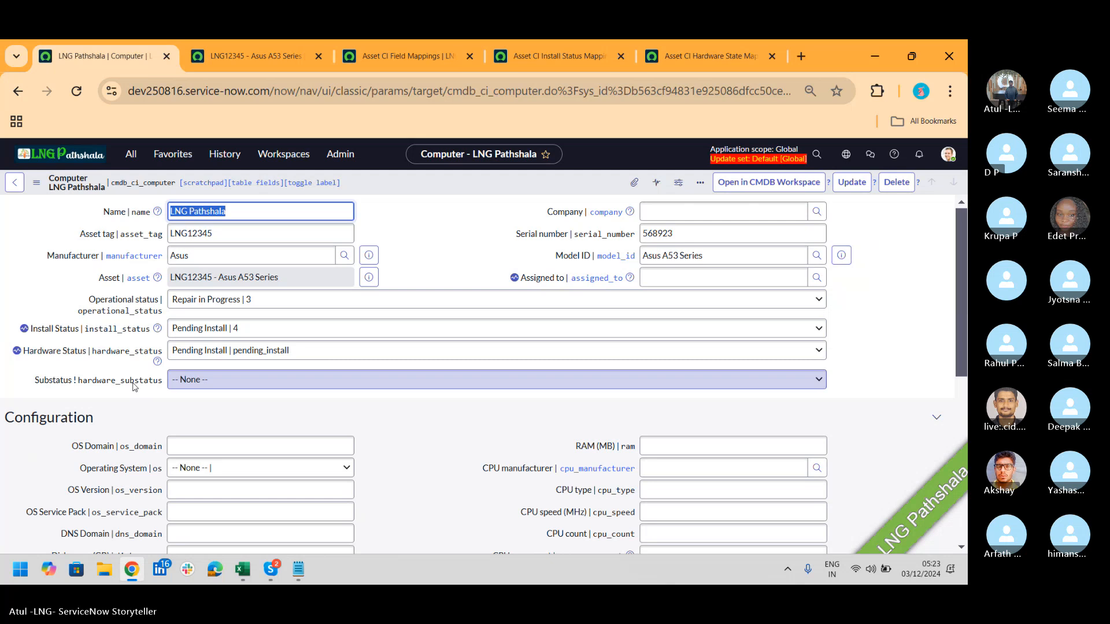
left_click(270, 357)
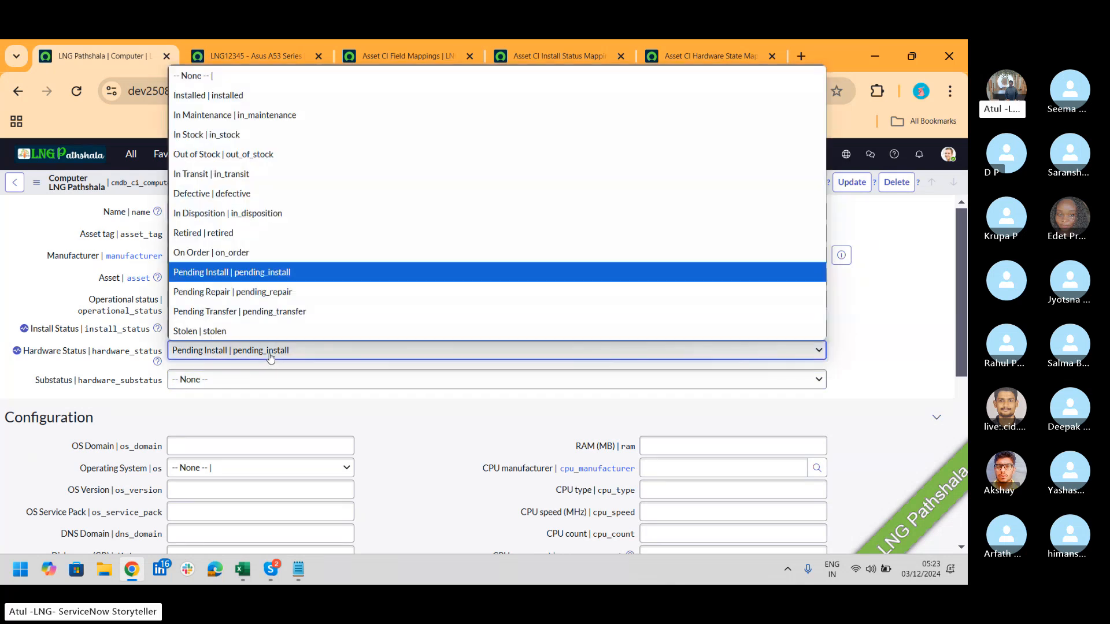
left_click(274, 218)
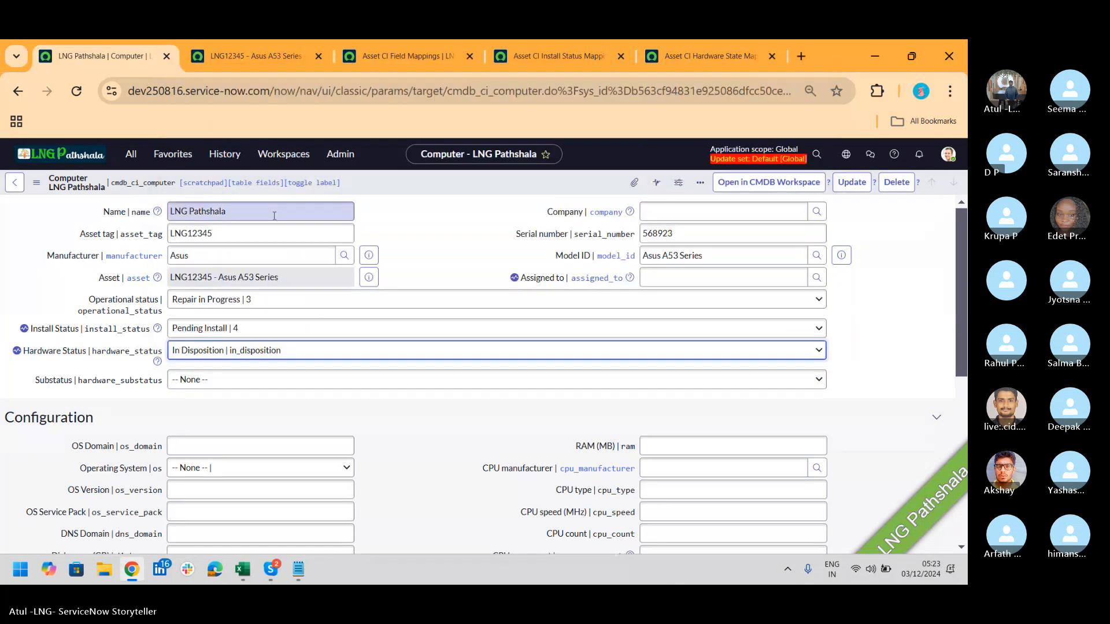
left_click(262, 382)
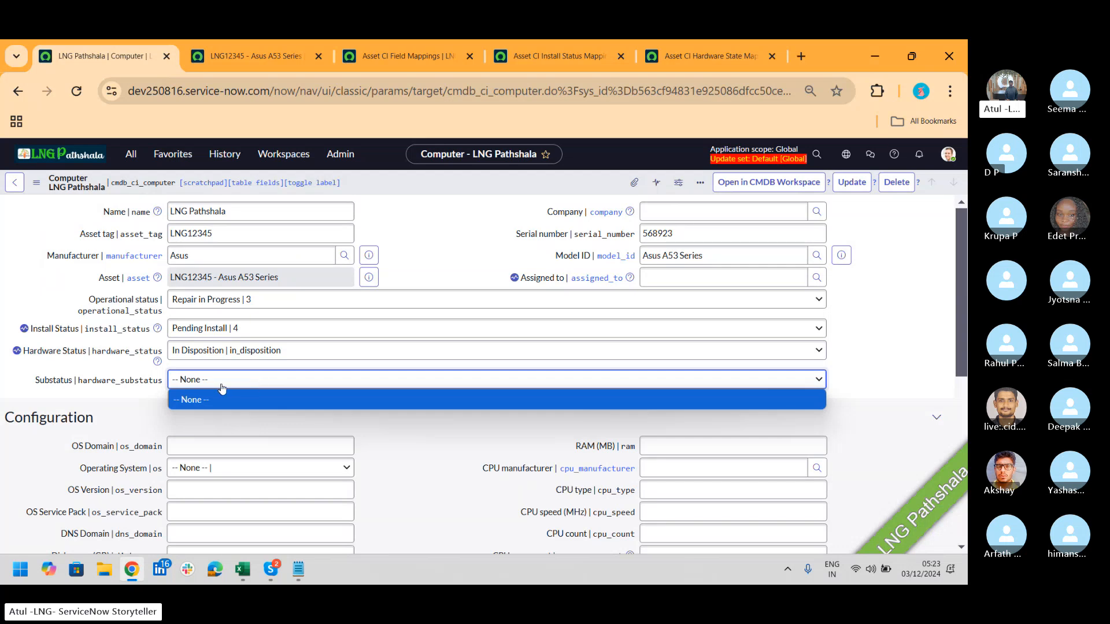
left_click(220, 389)
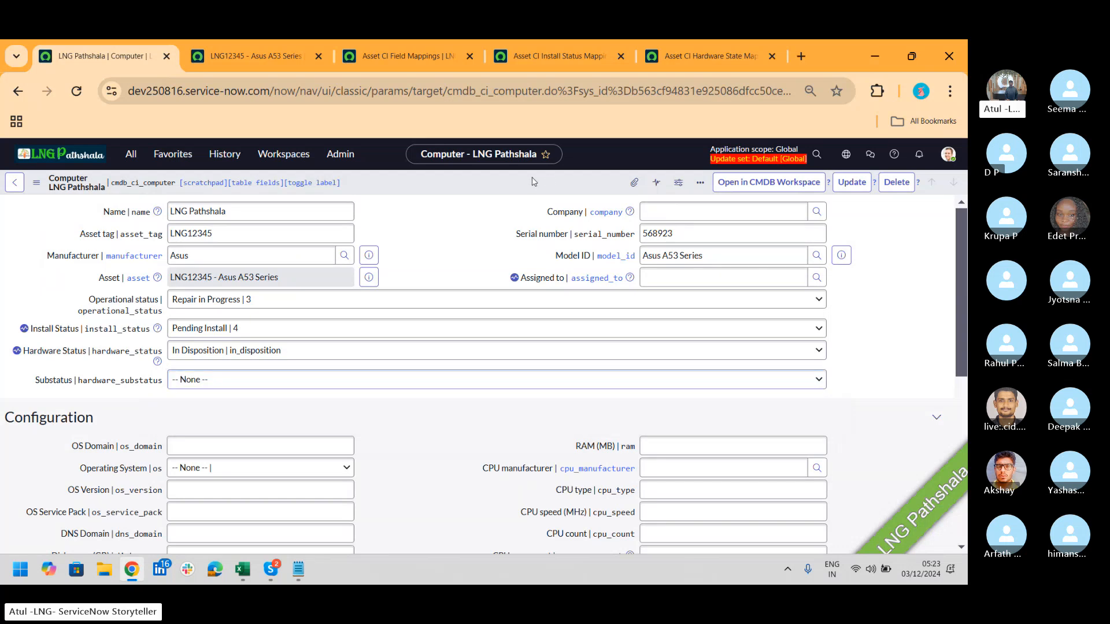
right_click(532, 182)
left_click(567, 186)
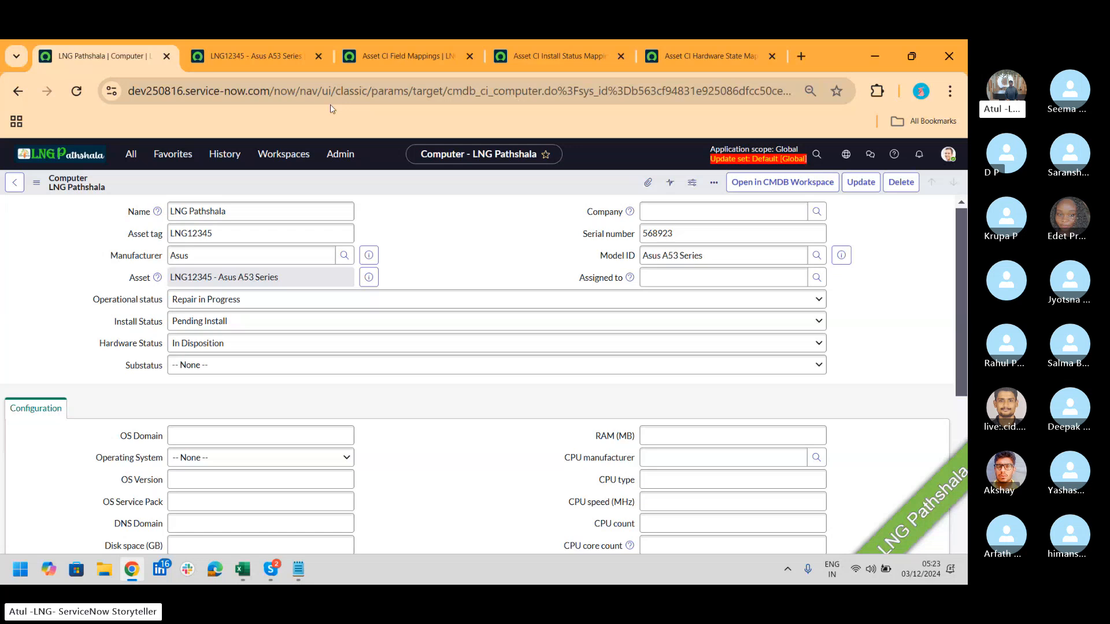
Step: Compare the hardware asset's state and substate with the computer record's status fields, and review the operational status choices
left_click(273, 60)
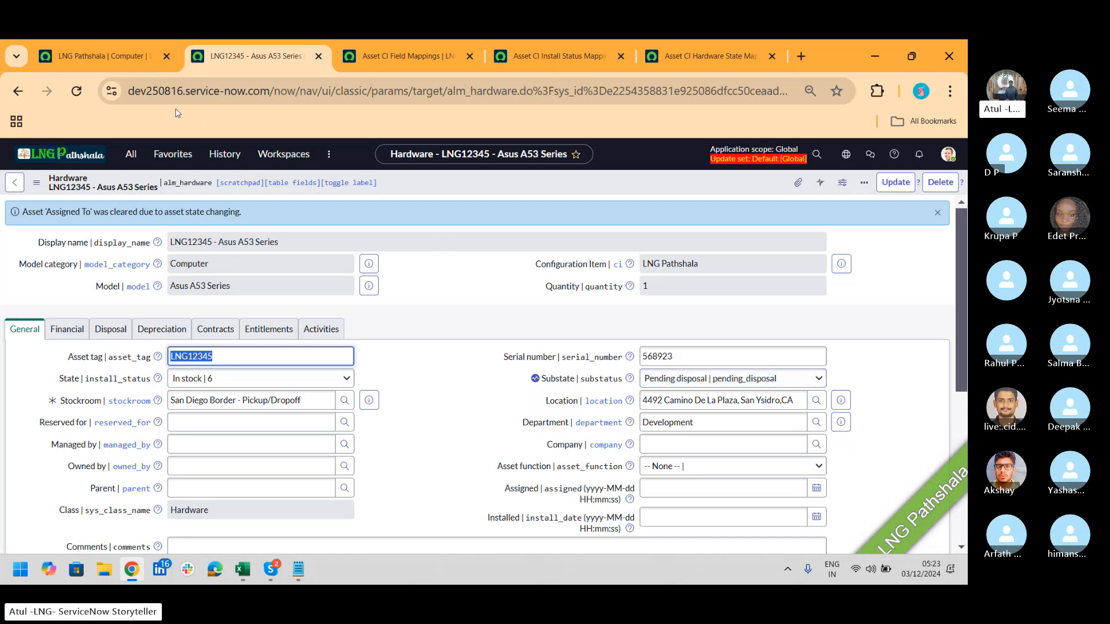
left_click(92, 56)
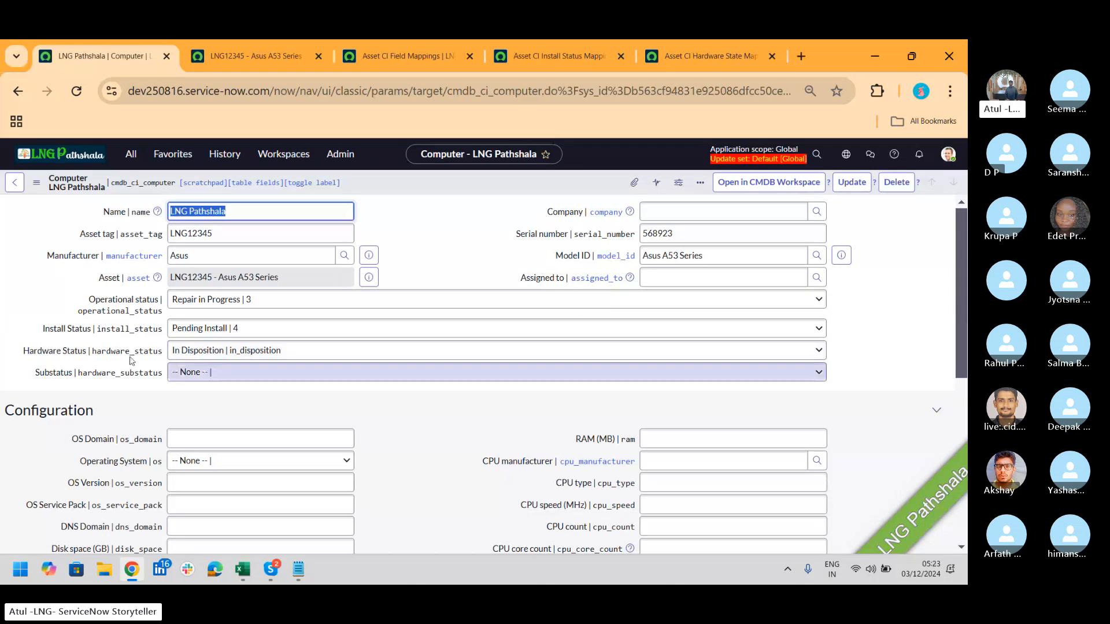
left_click(254, 57)
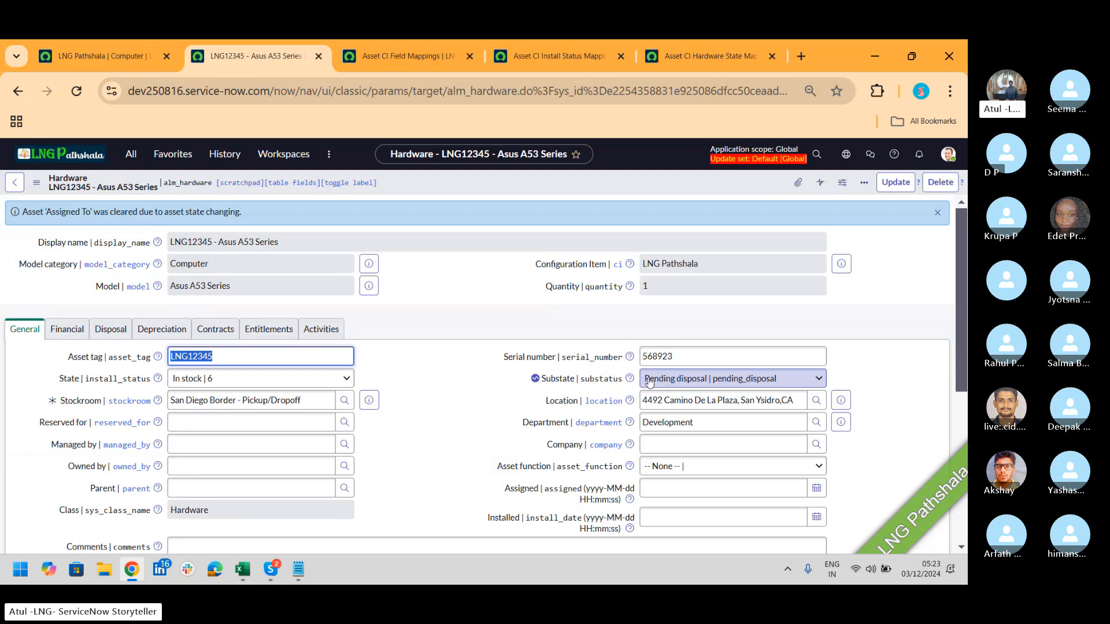
left_click(98, 57)
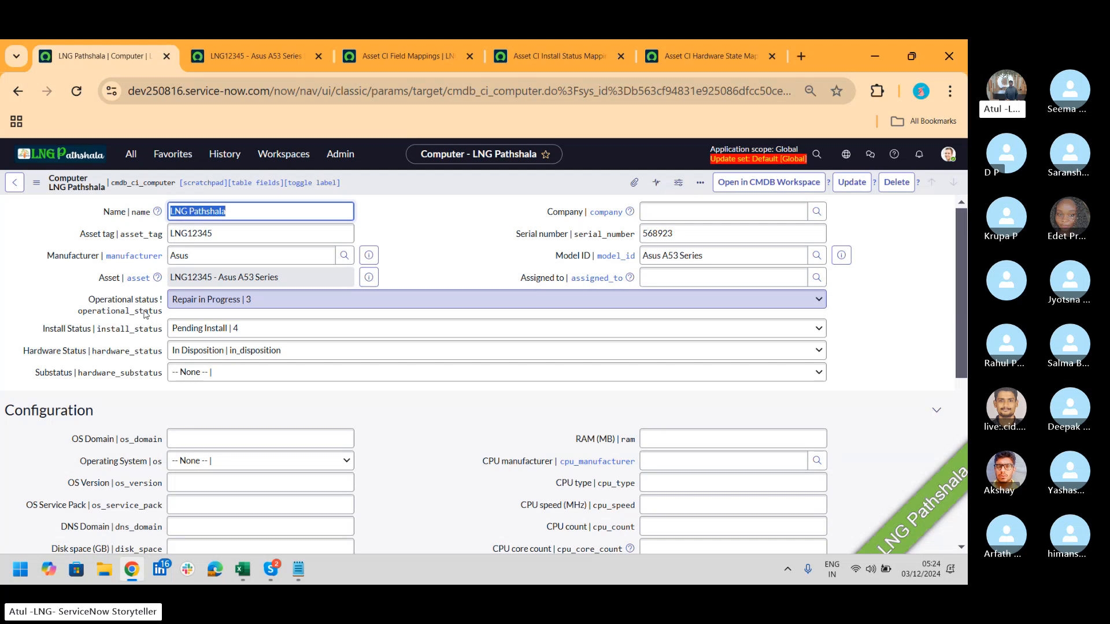
left_click(240, 305)
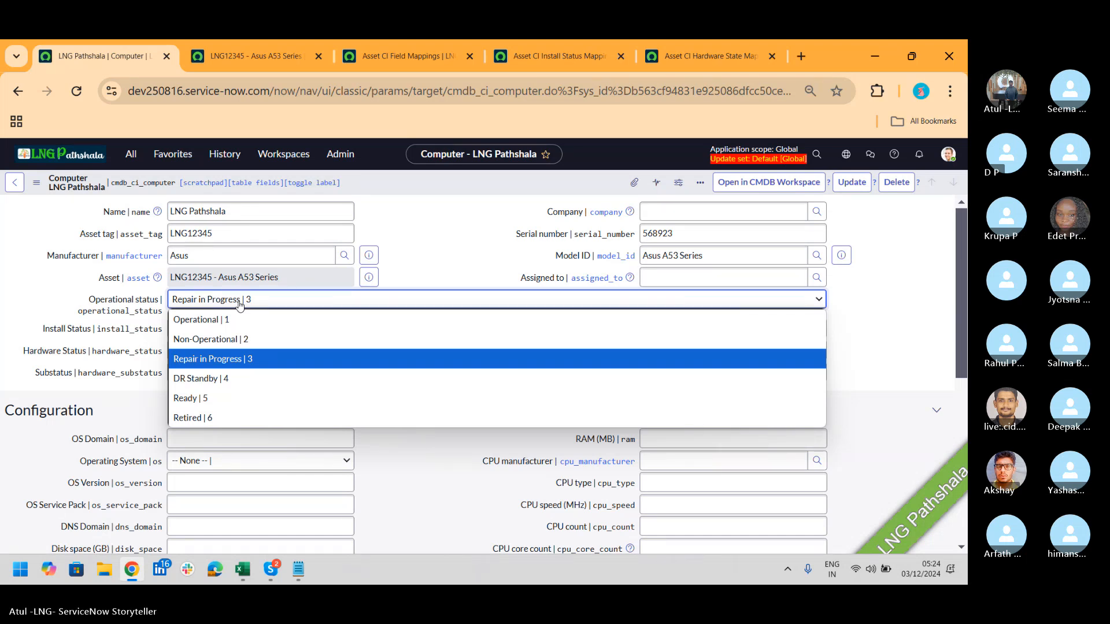
left_click(240, 305)
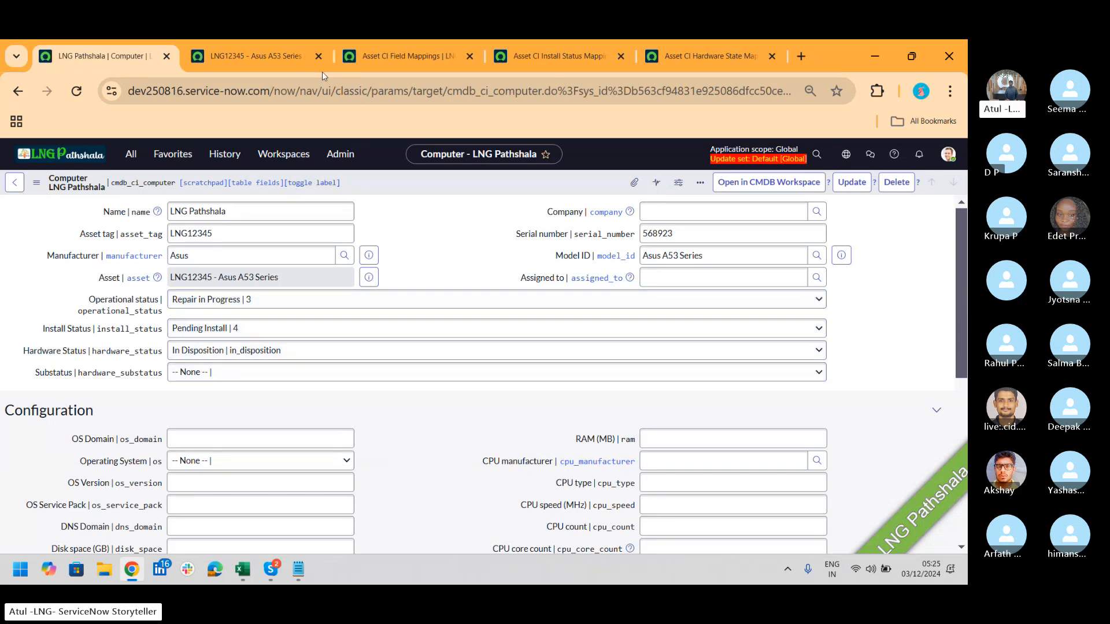
Step: Close the Asset CI Field Mappings page and compare the Asset CI Install Status Mappings with the computer record's status fields
left_click(255, 56)
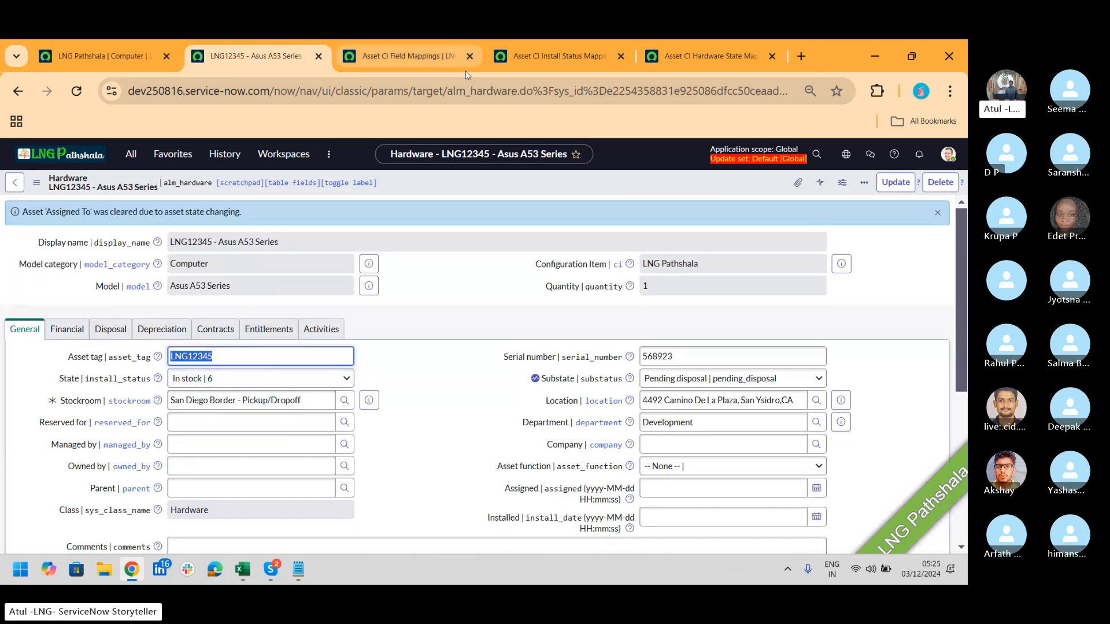
left_click(469, 56)
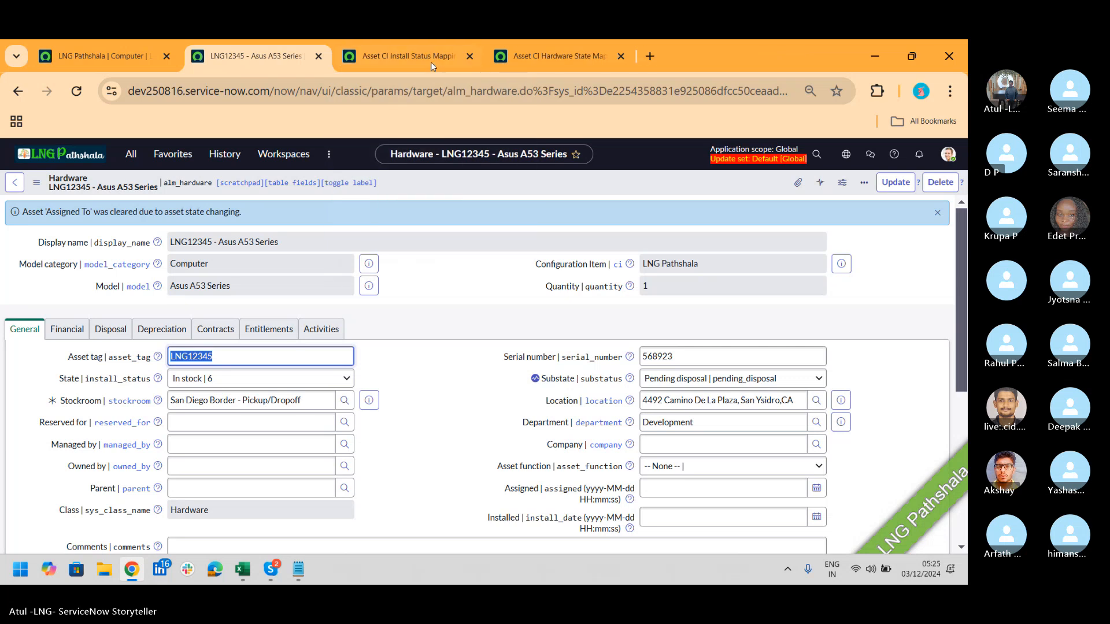
left_click(431, 62)
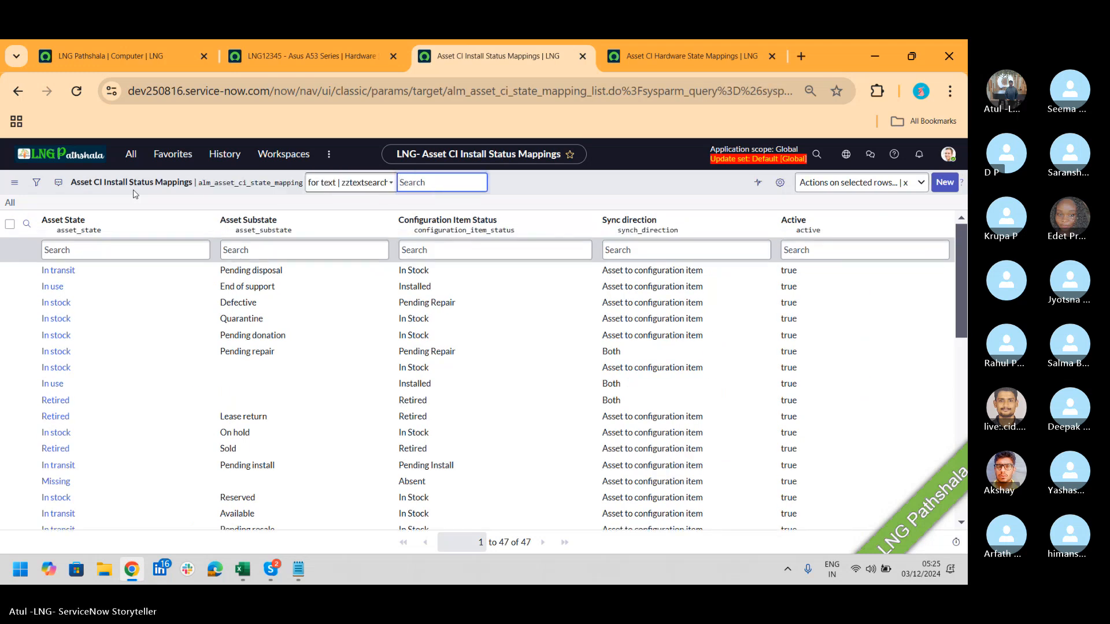
left_click(106, 58)
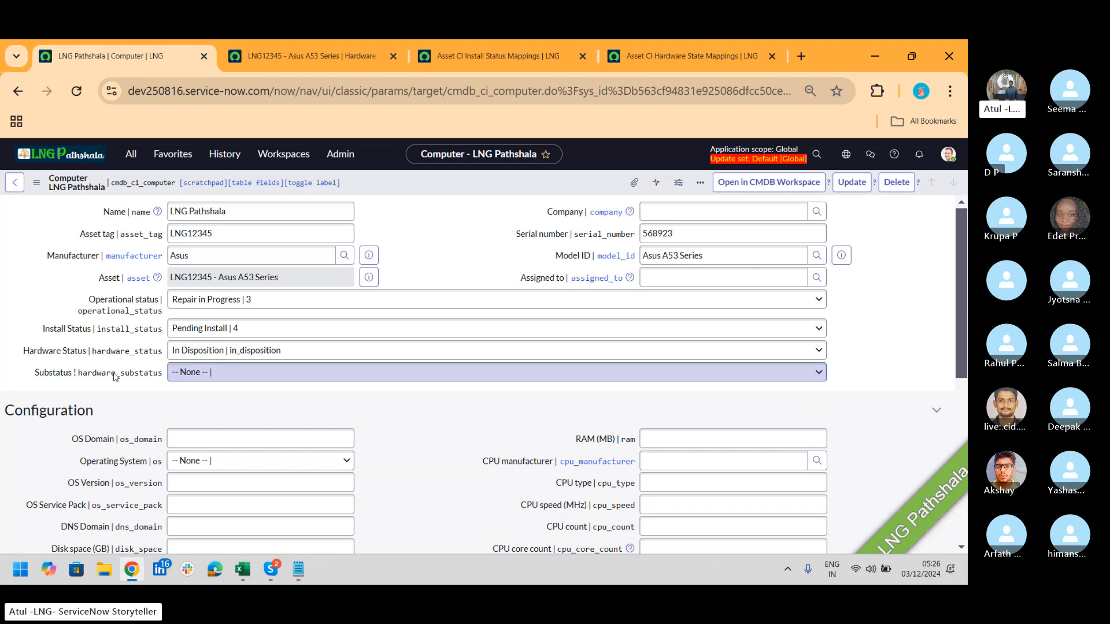
left_click(495, 55)
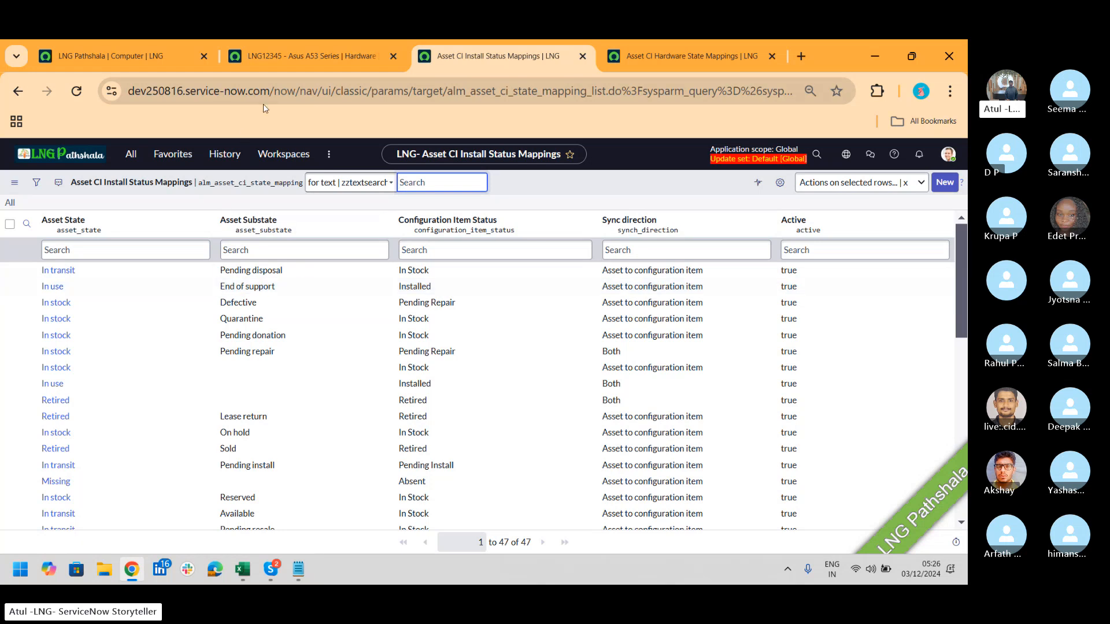
Step: Set the LNG12345 hardware asset's state to In transit with the substate Pending disposal
left_click(276, 50)
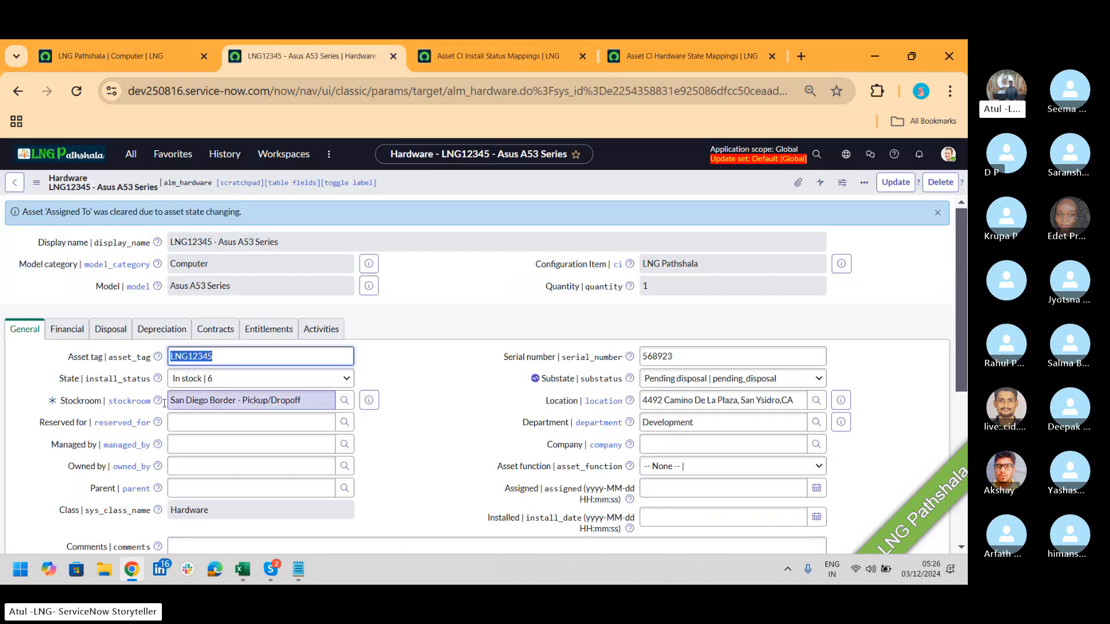
left_click(232, 378)
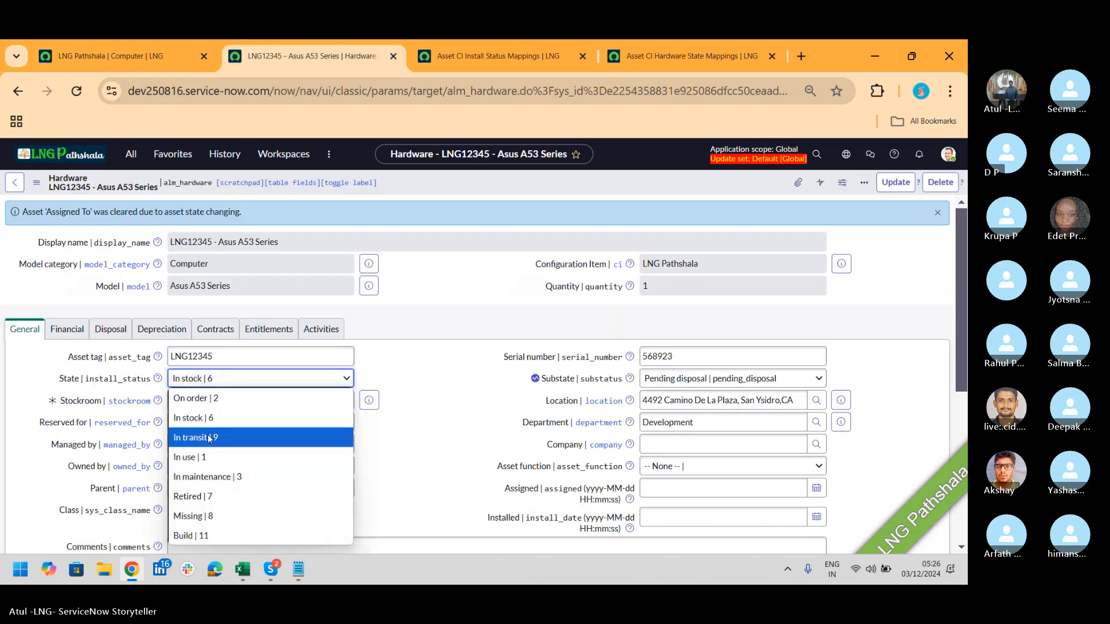
left_click(209, 438)
left_click(722, 380)
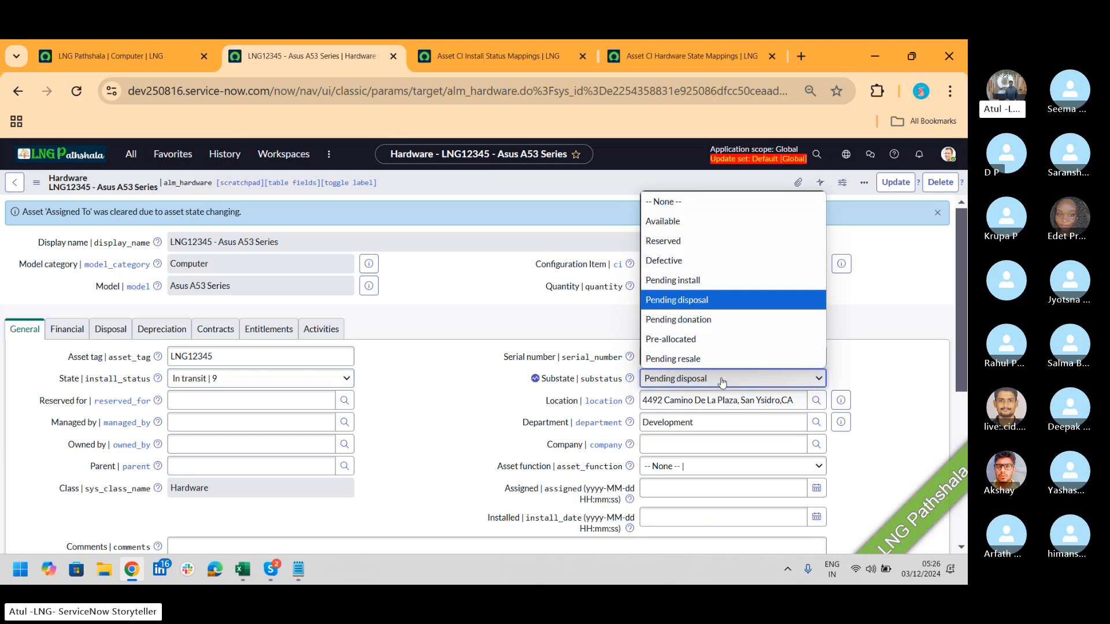
left_click(723, 301)
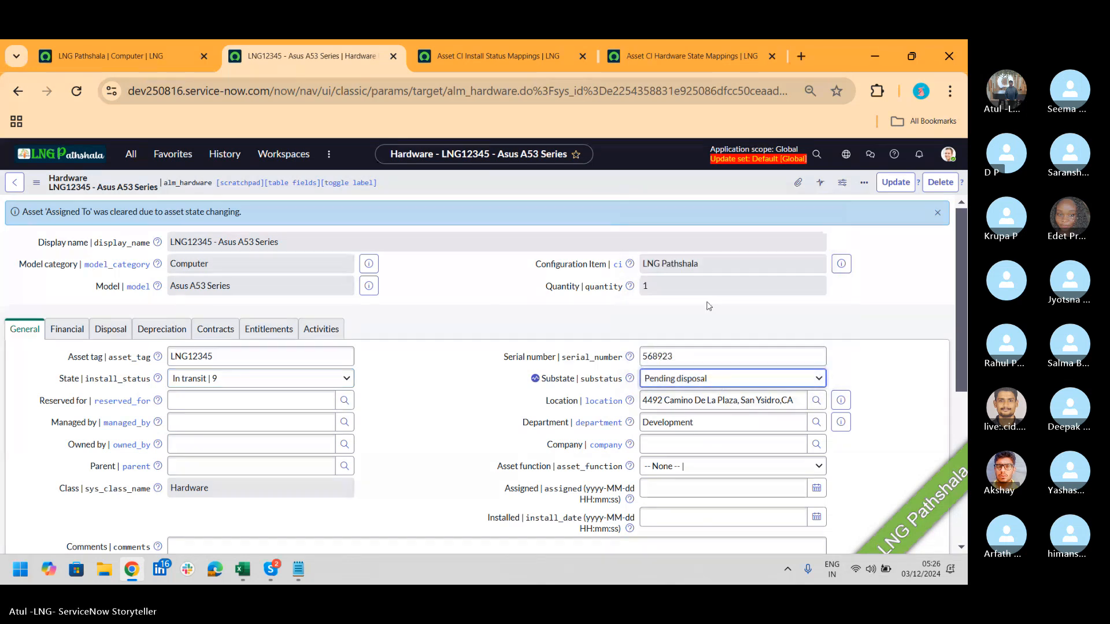
Step: Check the configuration item status and sync direction of the In transit, Pending disposal install status mapping
left_click(468, 56)
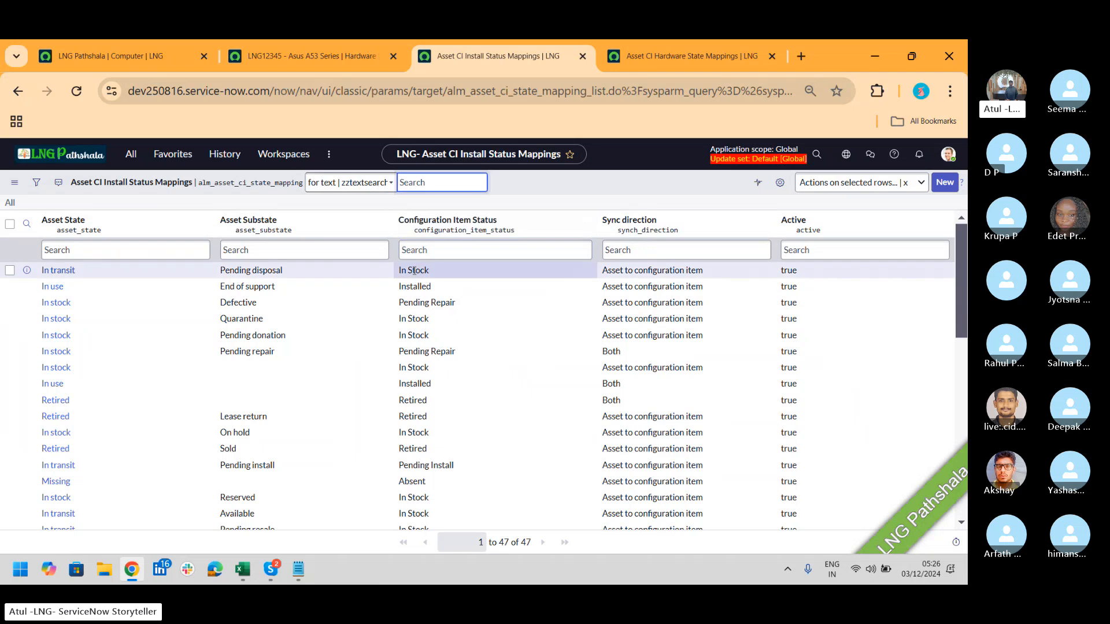
double_click(608, 276)
left_click_drag(633, 275, 709, 278)
Step: Save the hardware asset record and check the install status, hardware status and substatus on the computer record
left_click(301, 56)
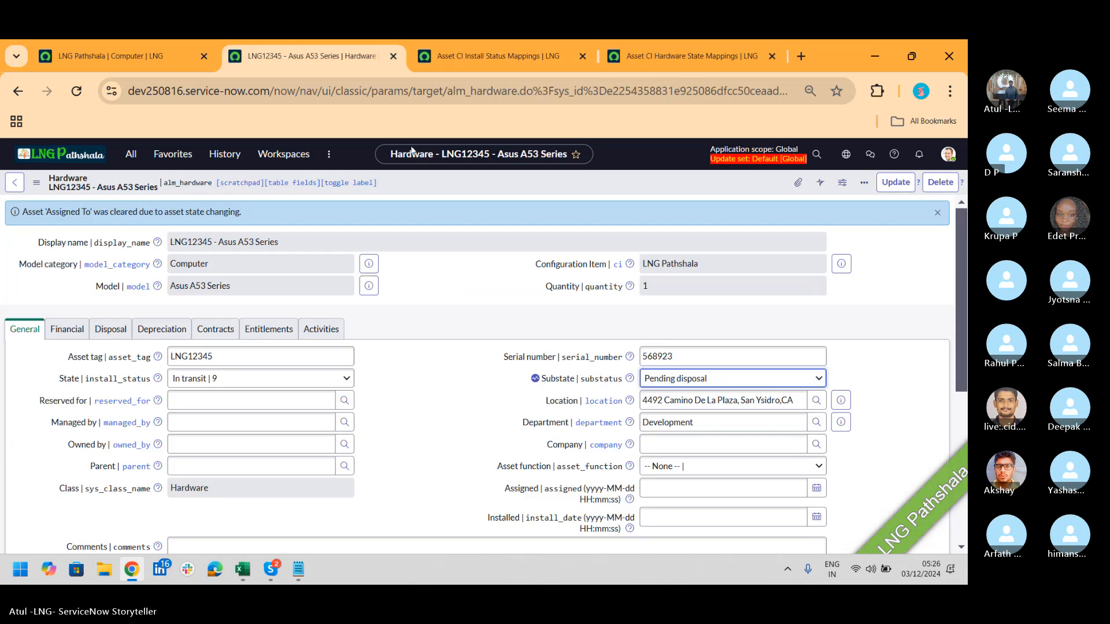
right_click(433, 191)
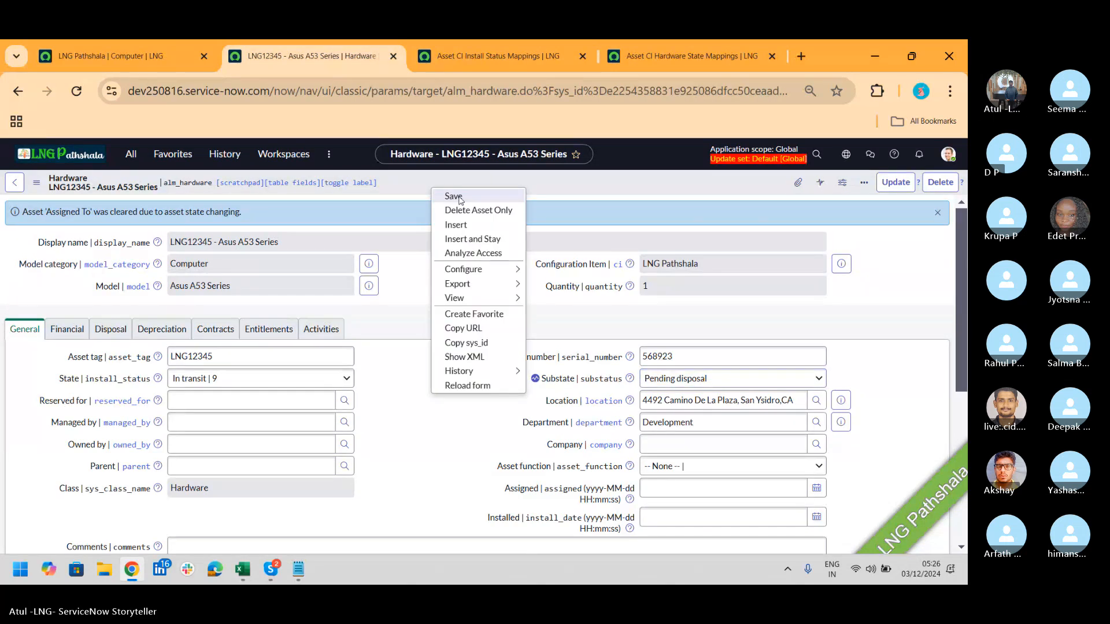
left_click(457, 197)
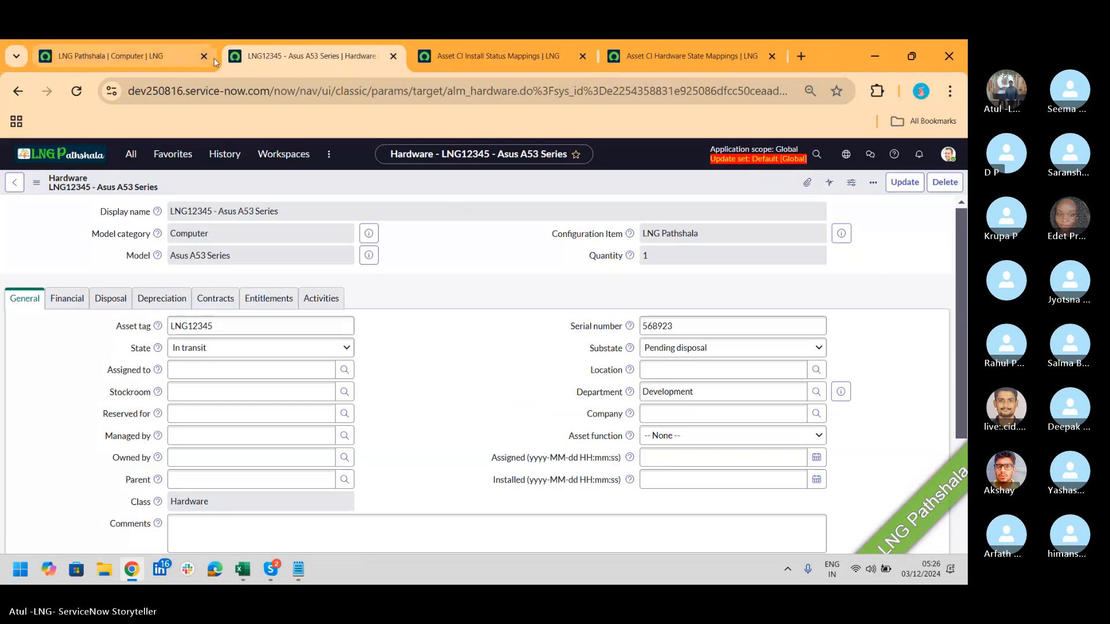
left_click(110, 56)
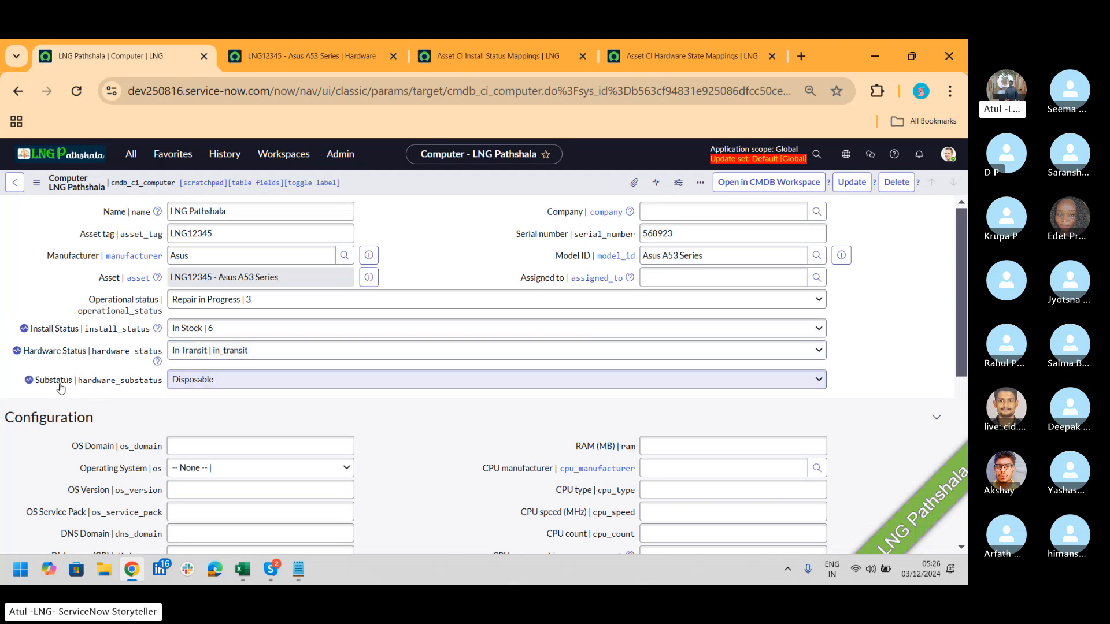
Step: Show all Asset CI Hardware State Mappings by removing the Out of the box filter, and review the mapping columns
left_click(498, 54)
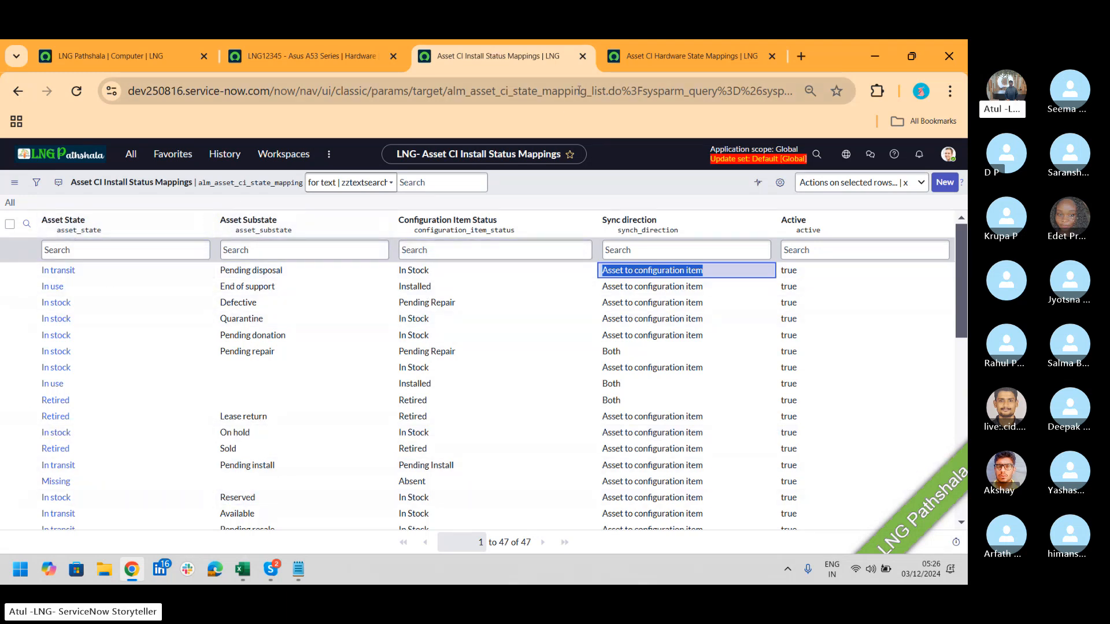
left_click(667, 54)
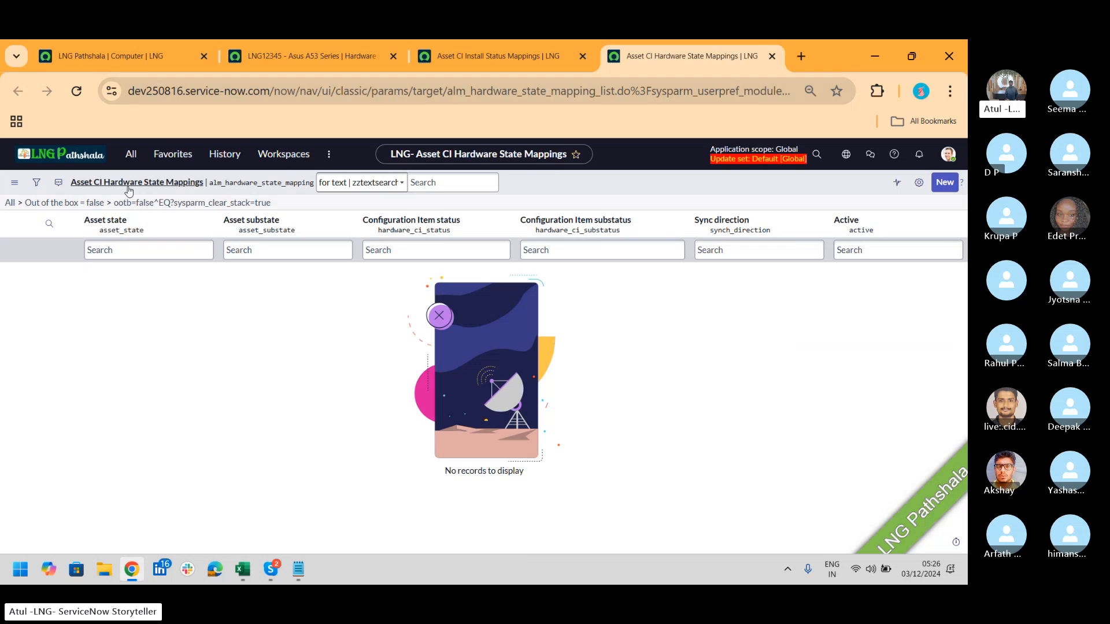
left_click(8, 203)
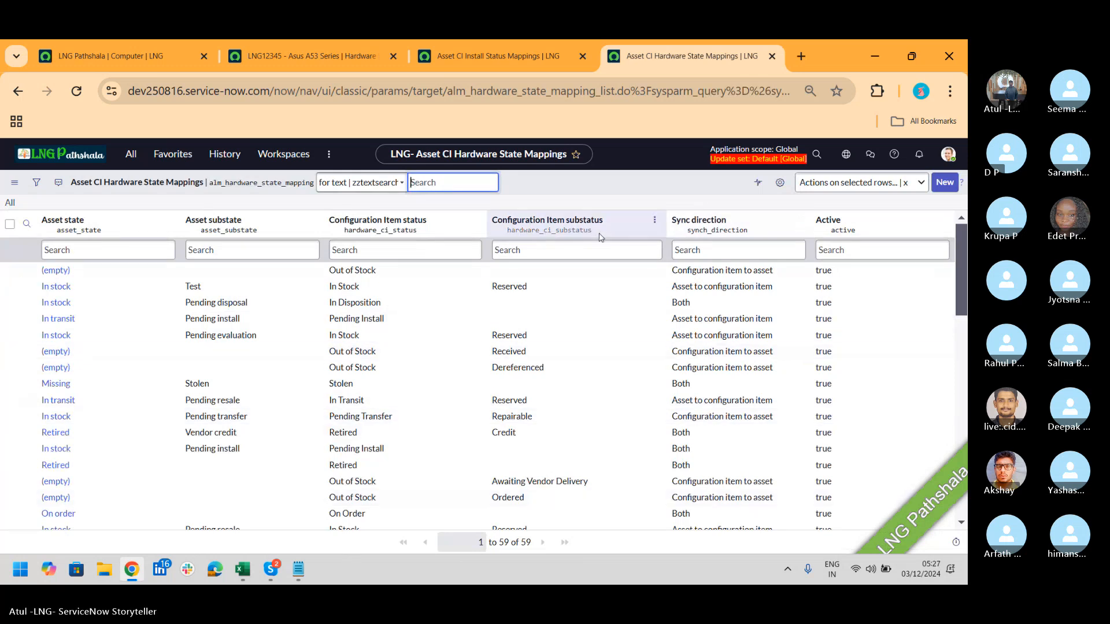
Step: Compare the computer record's status fields with the Asset CI Install Status Mappings, looking through the Pending Repair entries
left_click(81, 57)
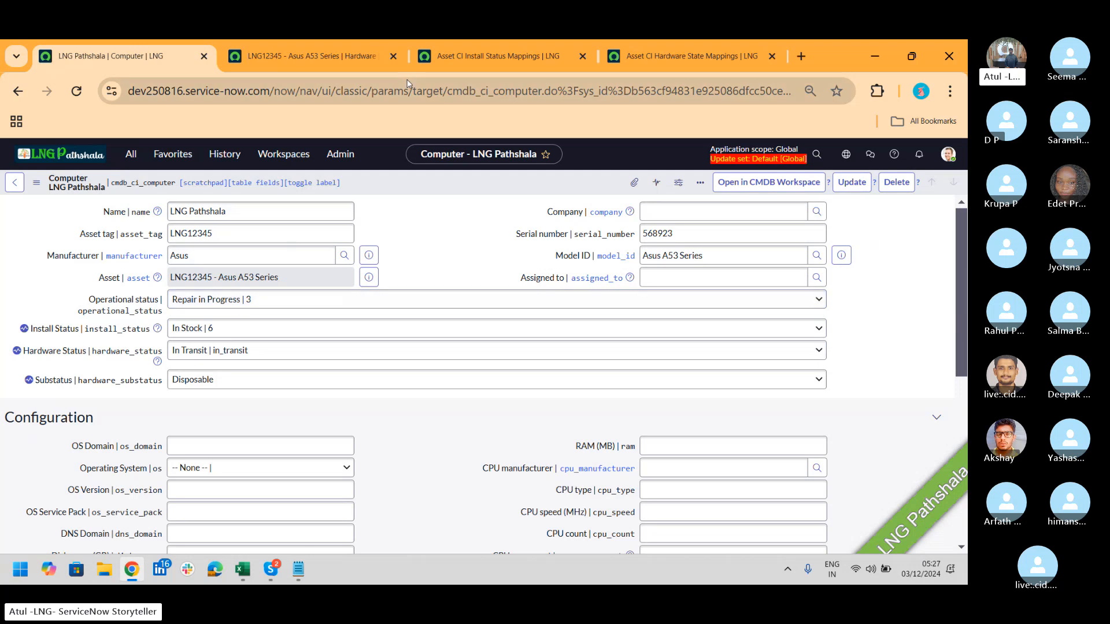
left_click(463, 58)
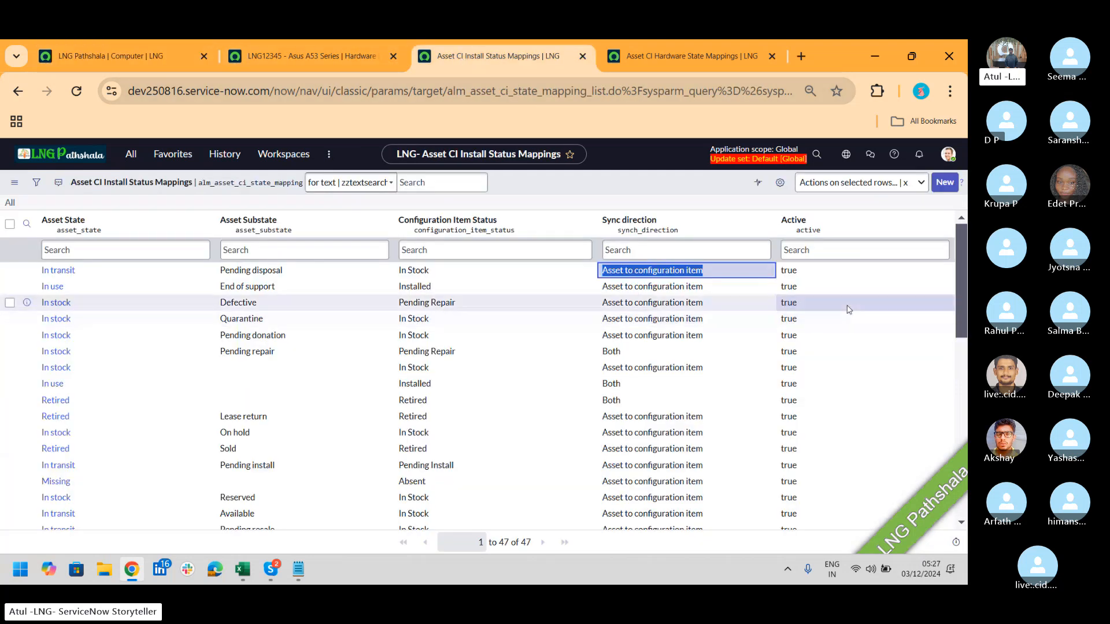
left_click_drag(960, 269, 963, 292)
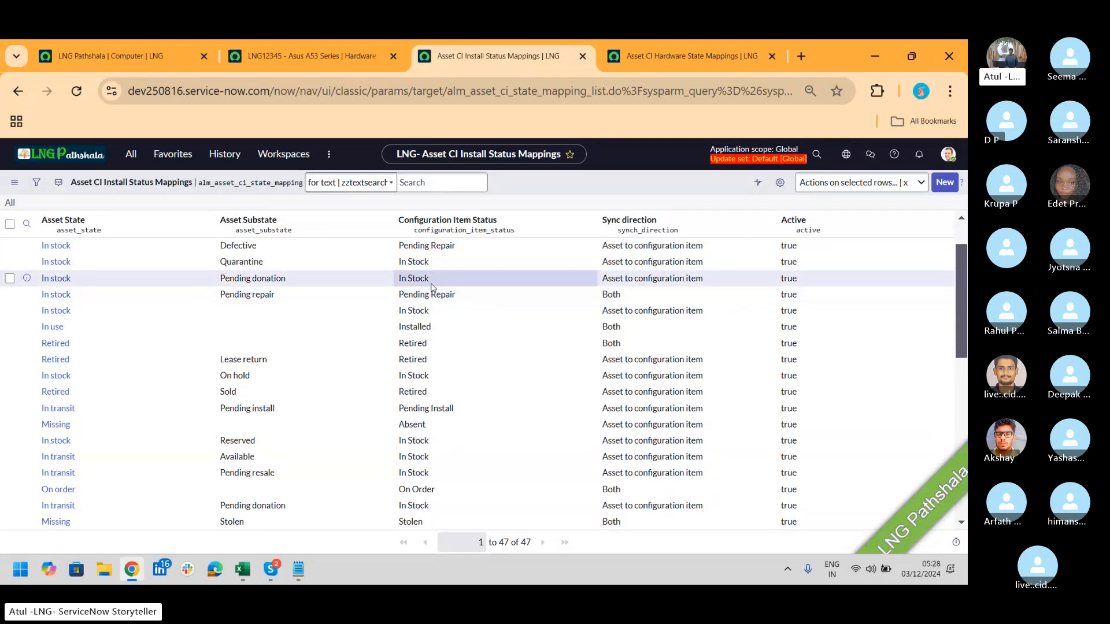
Step: Set the computer record's install status to Pending Repair and its hardware status to None, and save the record
left_click(116, 55)
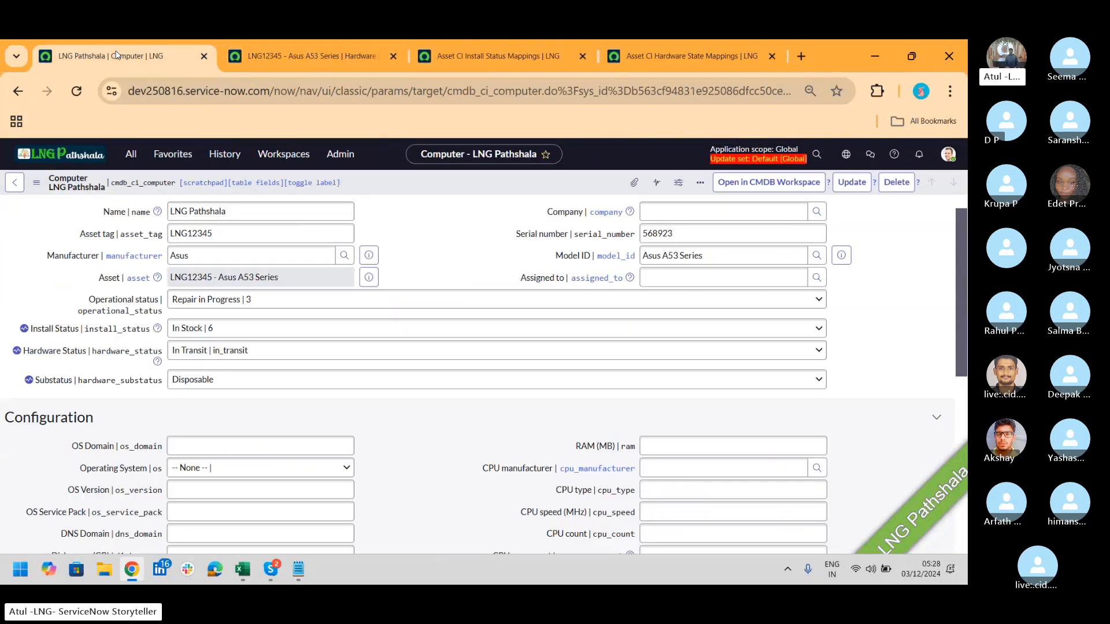
left_click(265, 333)
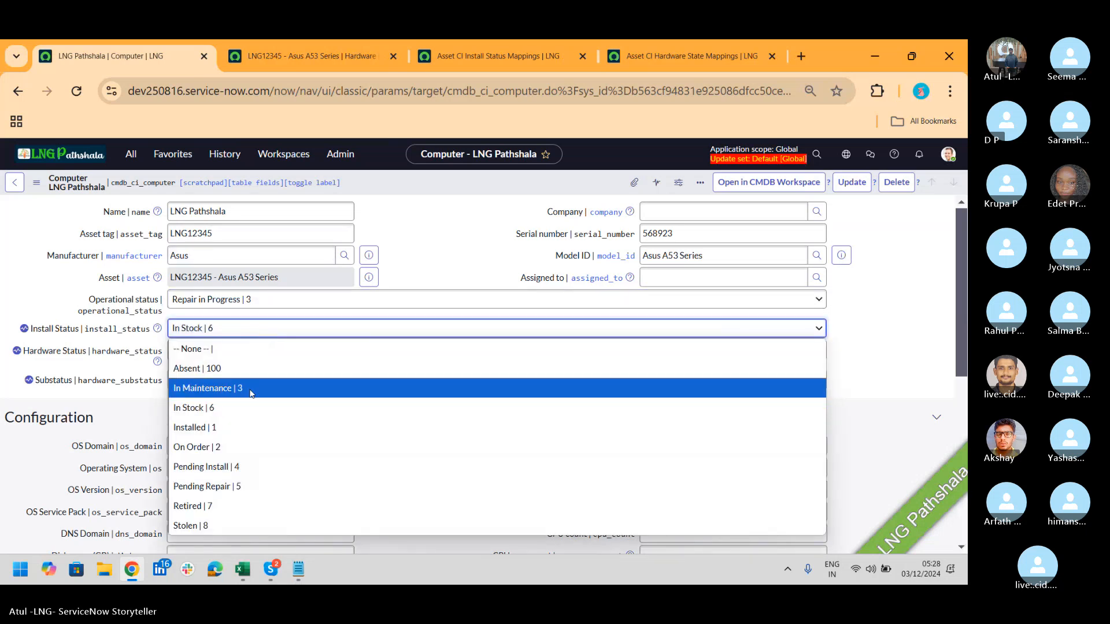
left_click(234, 487)
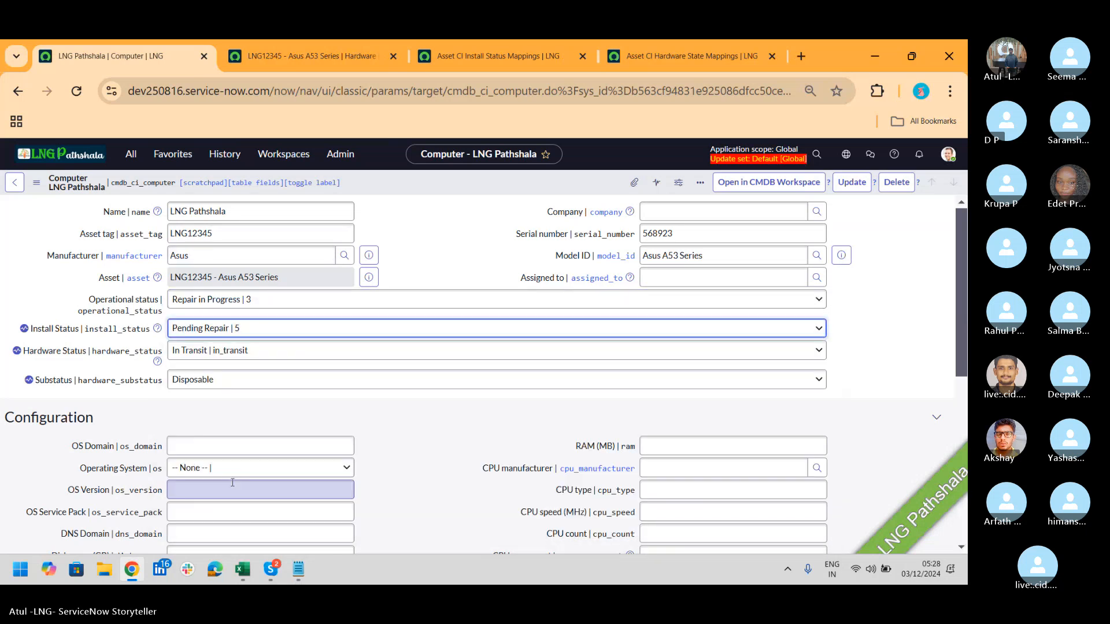
left_click(258, 354)
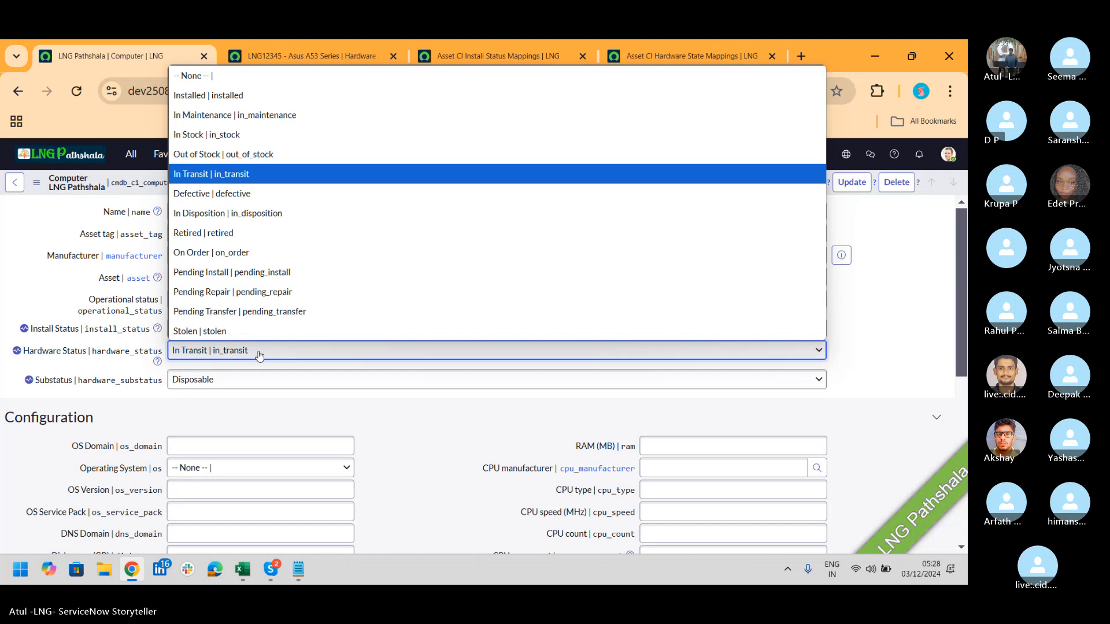
key("Up")
key("Up")
key("Up")
key("Up")
key("Up")
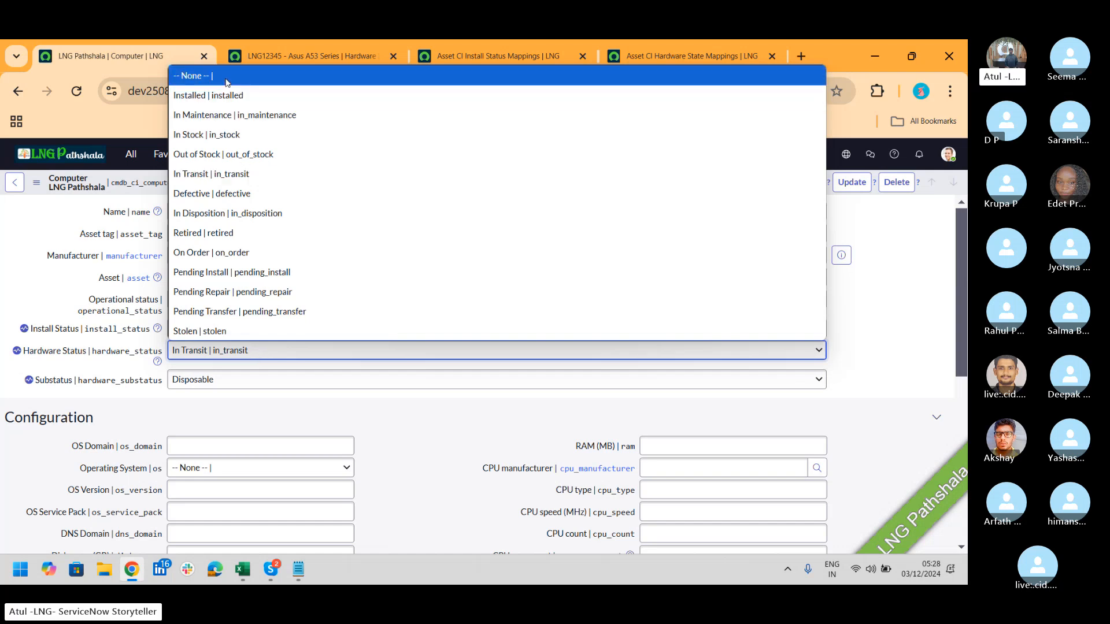
key("Return")
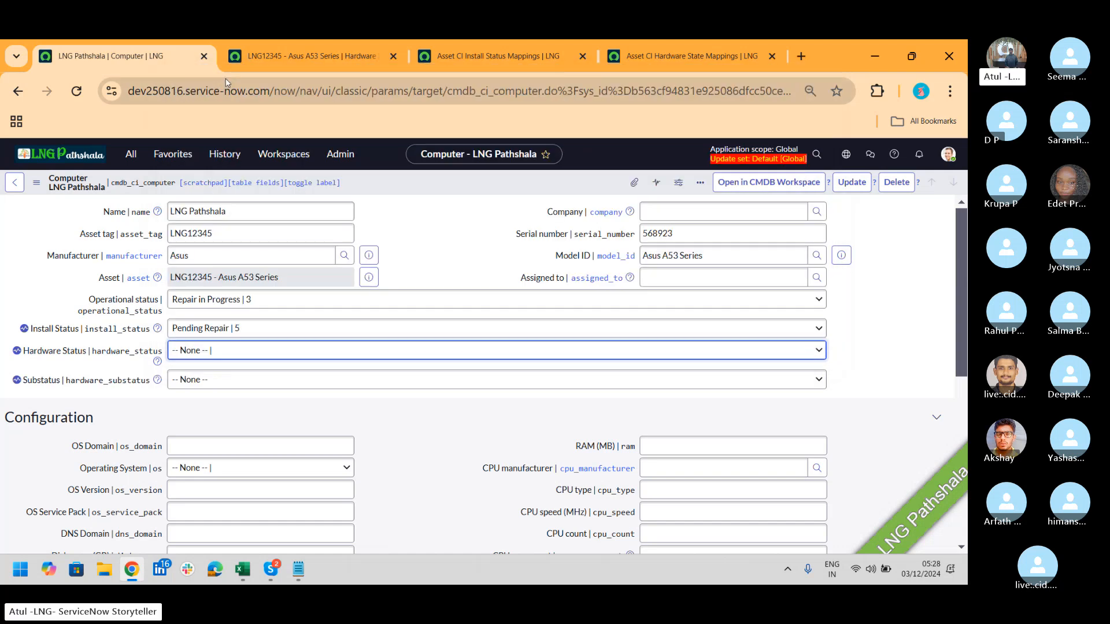
right_click(403, 182)
left_click(423, 186)
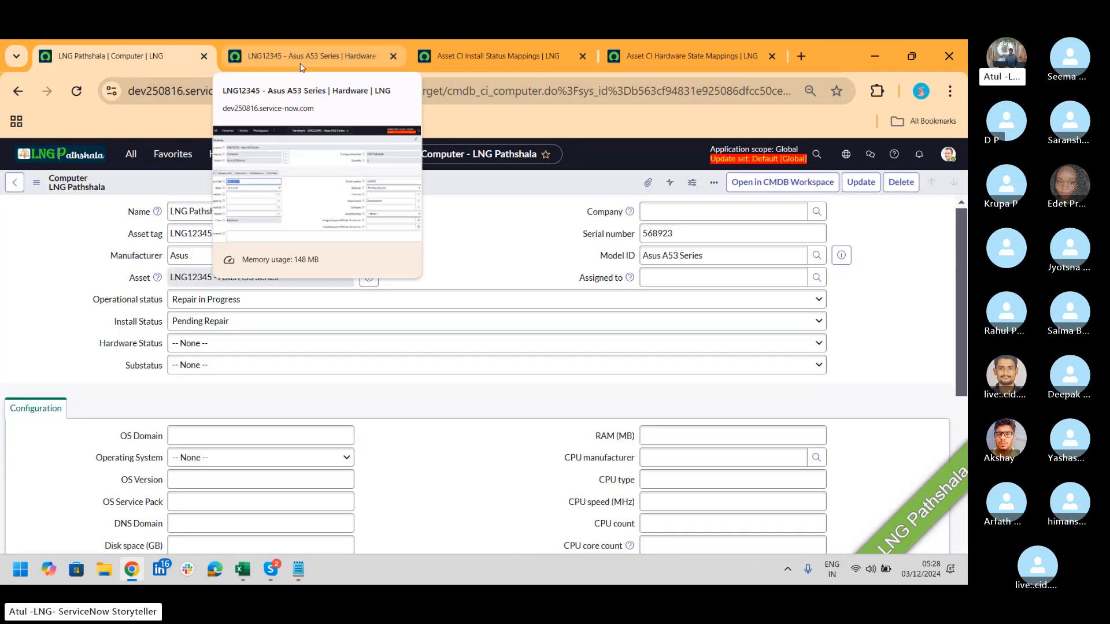
Step: Reload the LNG12345 hardware asset form and check its state and substate
left_click(300, 67)
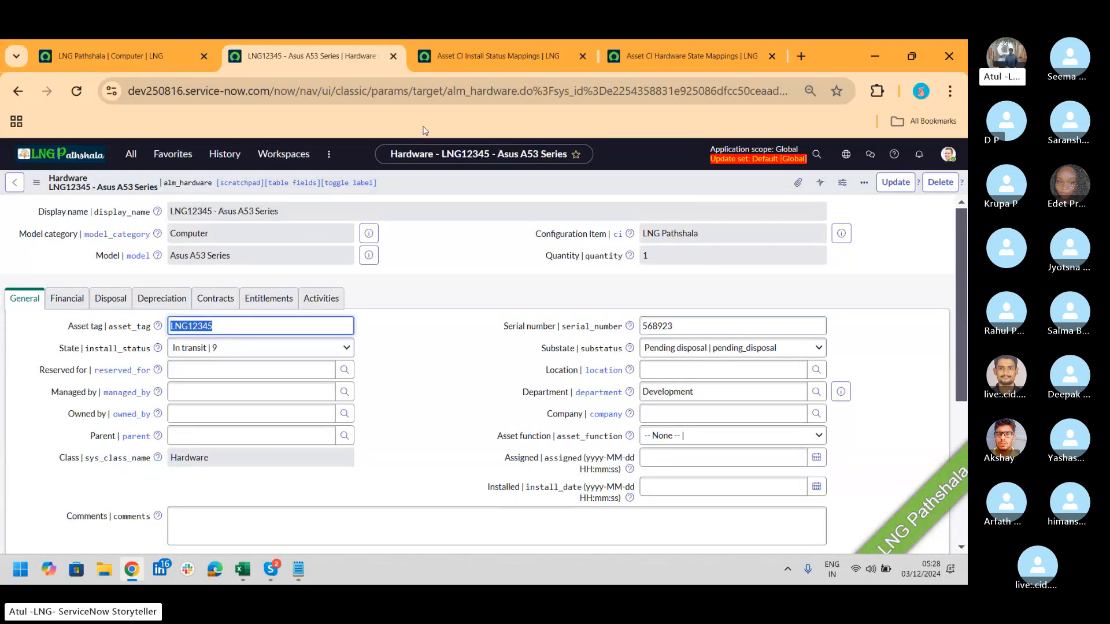
right_click(444, 183)
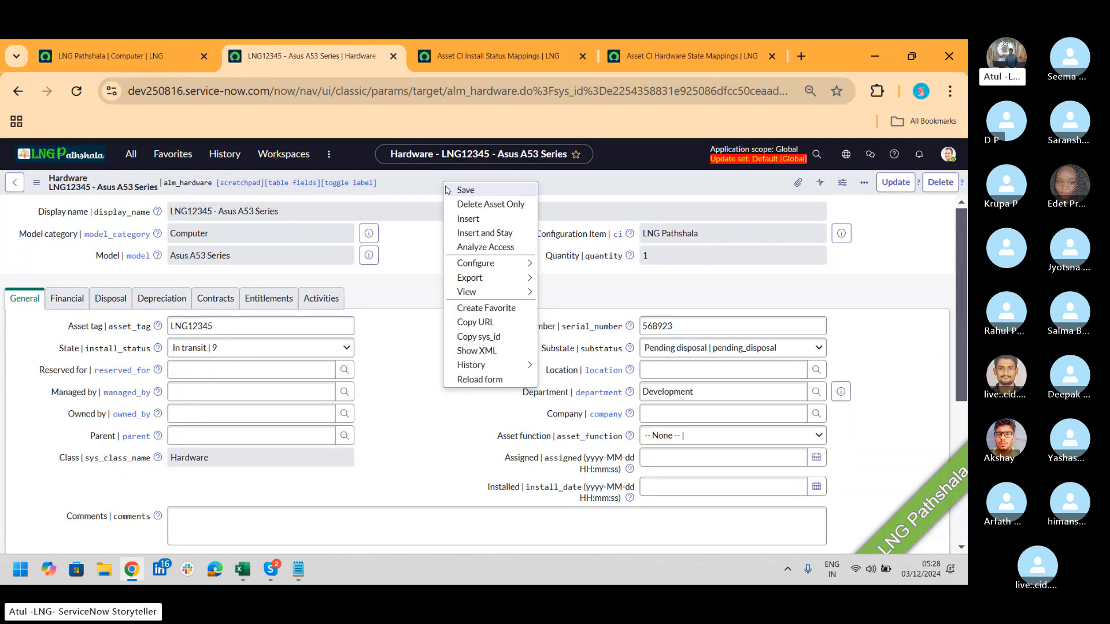
left_click(496, 379)
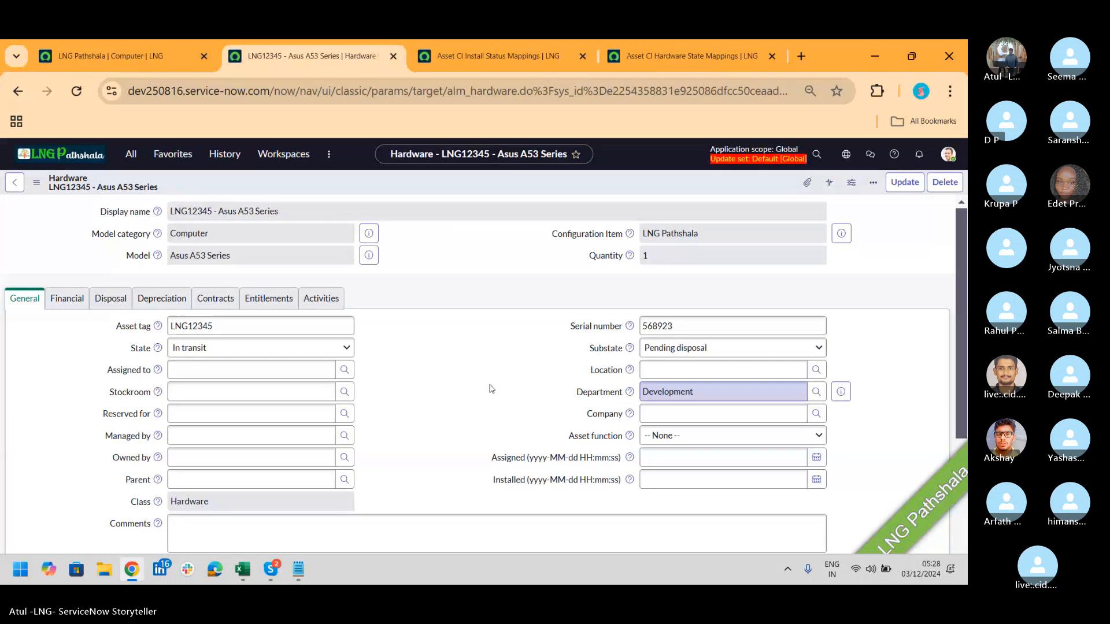
Step: Check the Pending Repair install status mapping, and sort the hardware state mappings by configuration item status to find the Pending Repair entry
left_click(509, 64)
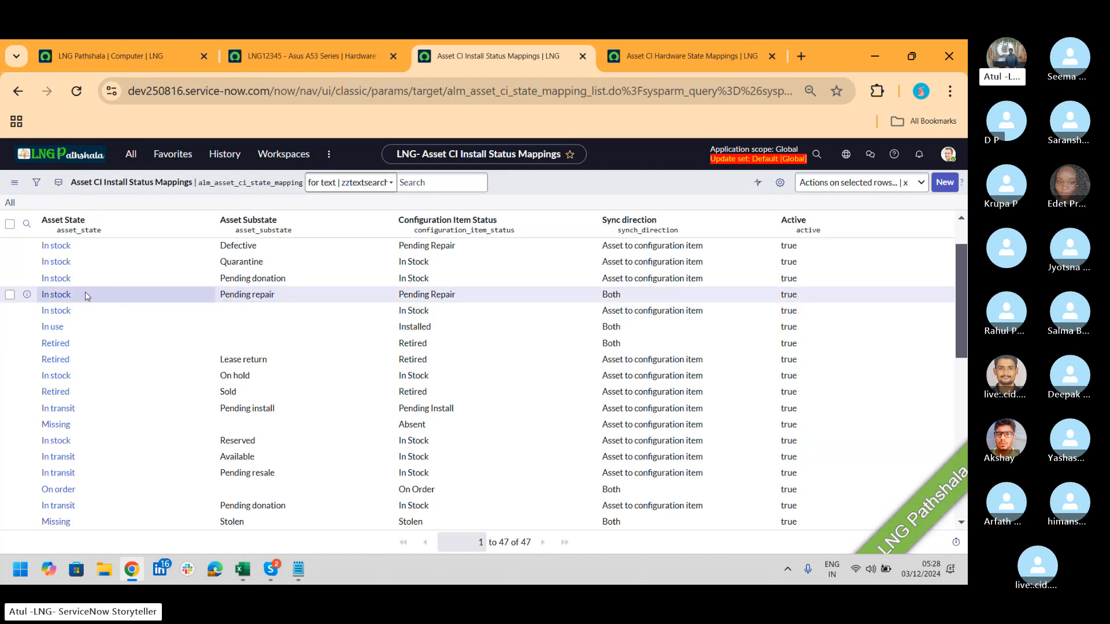
left_click(677, 56)
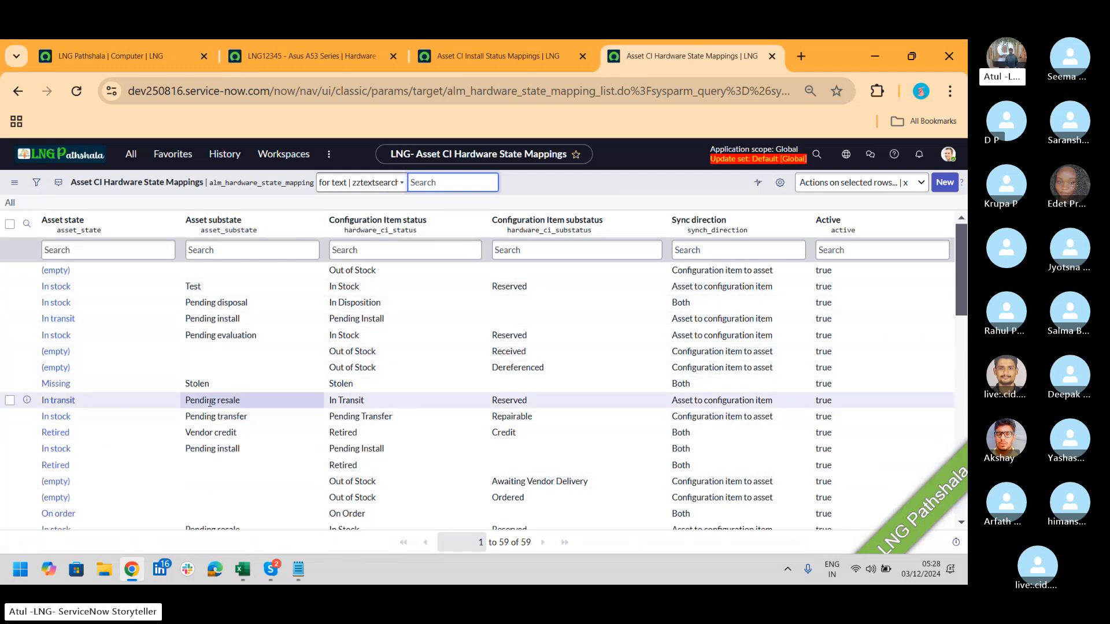
left_click(225, 222)
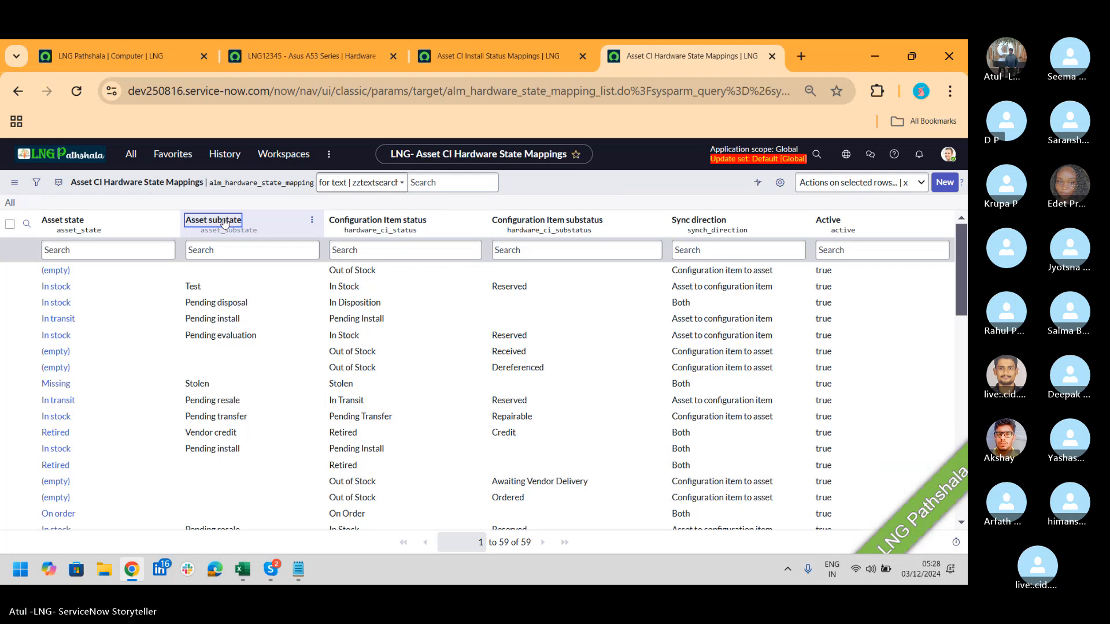
left_click(378, 223)
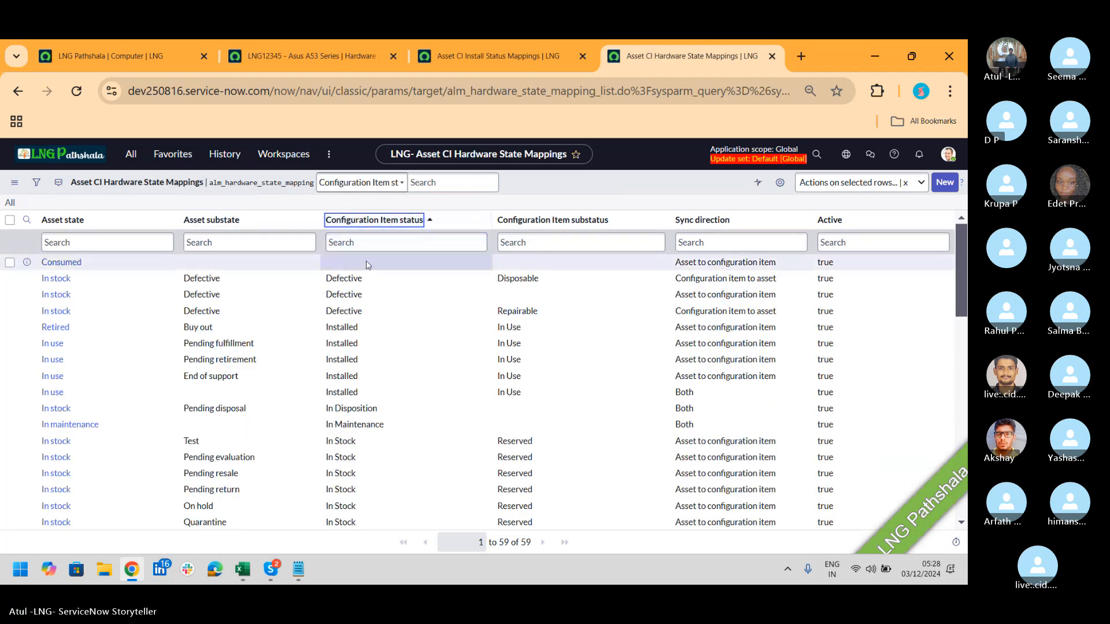
left_click_drag(964, 269, 965, 411)
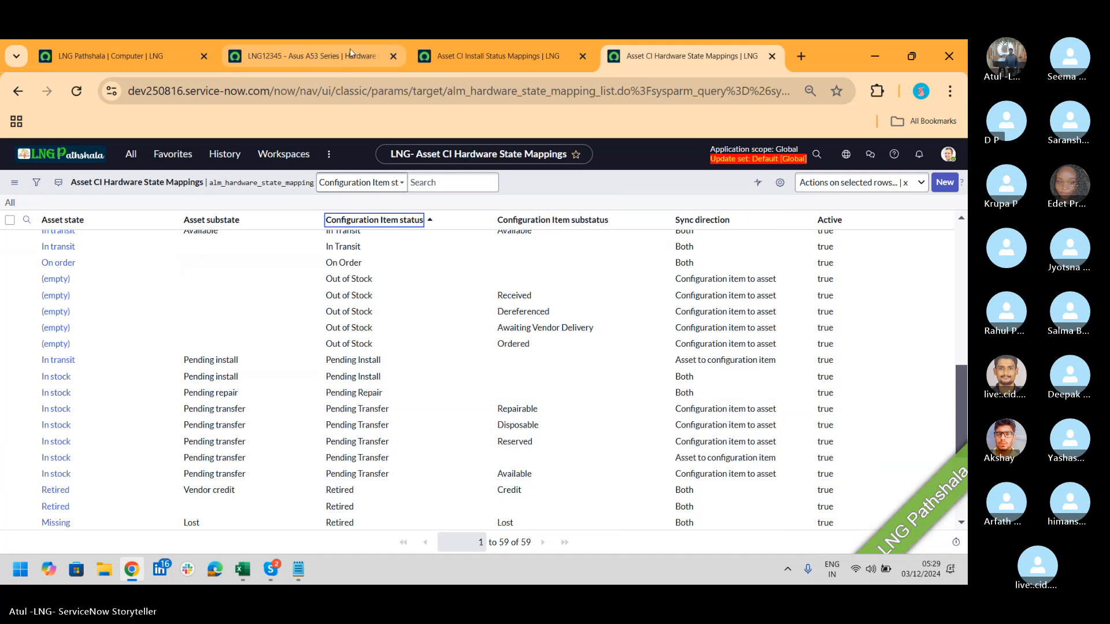
Step: Check the hardware asset's state, then set the computer record's hardware status to Pending Repair and save it
left_click(312, 56)
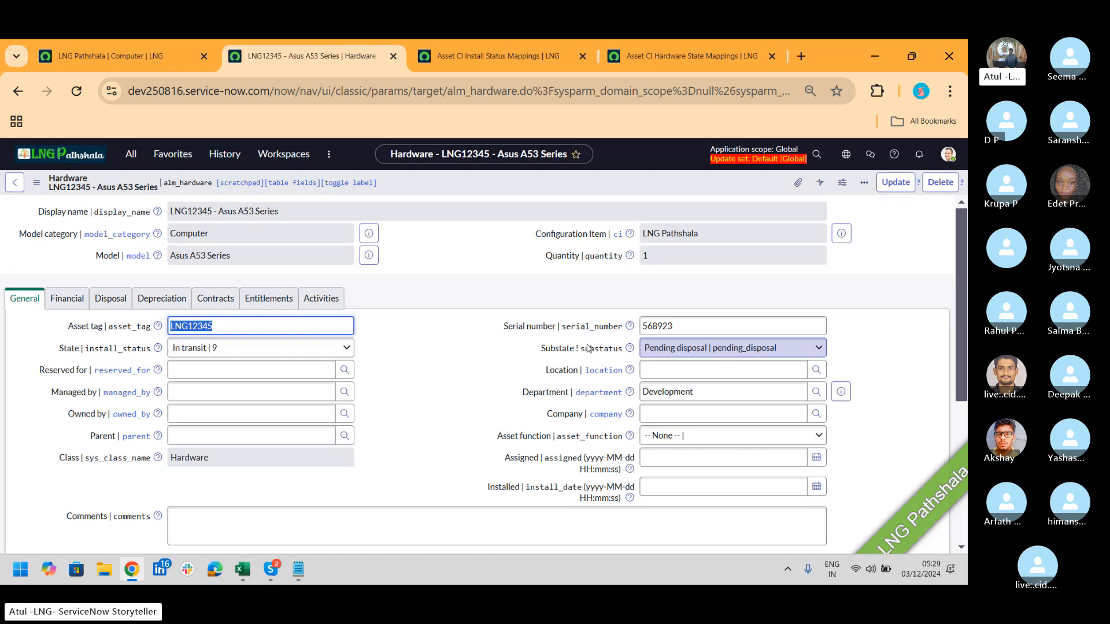
left_click(85, 58)
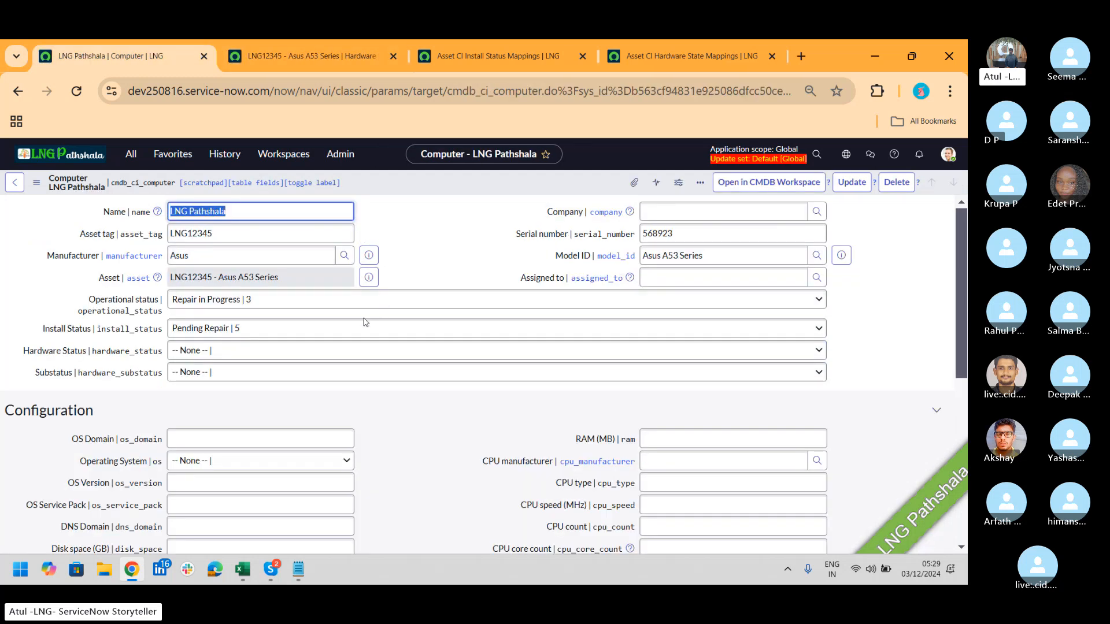
left_click(275, 352)
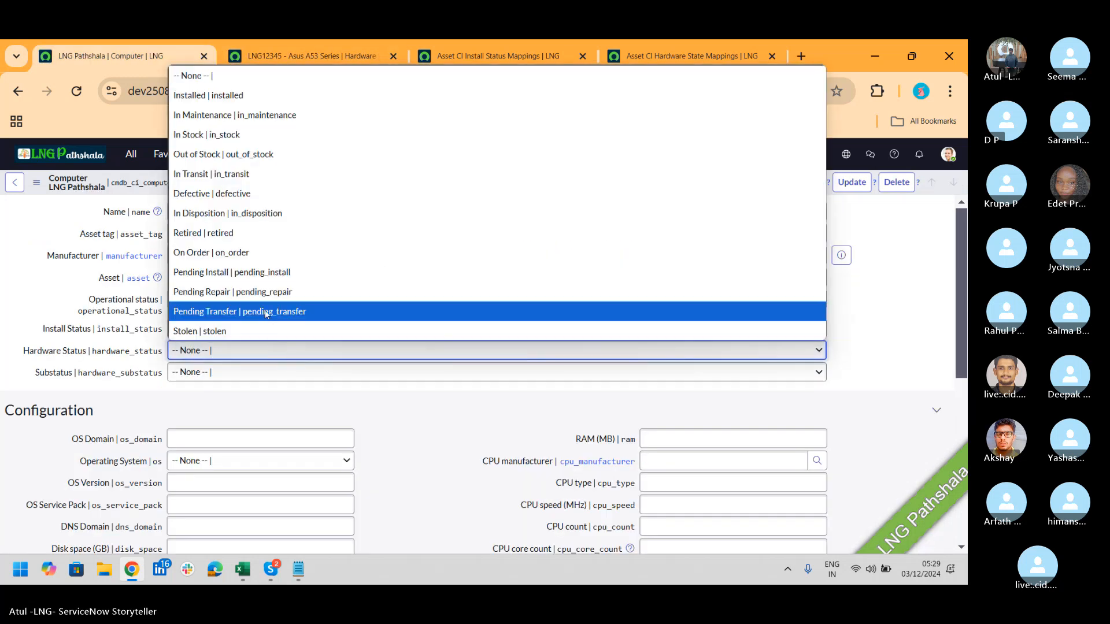
left_click(324, 292)
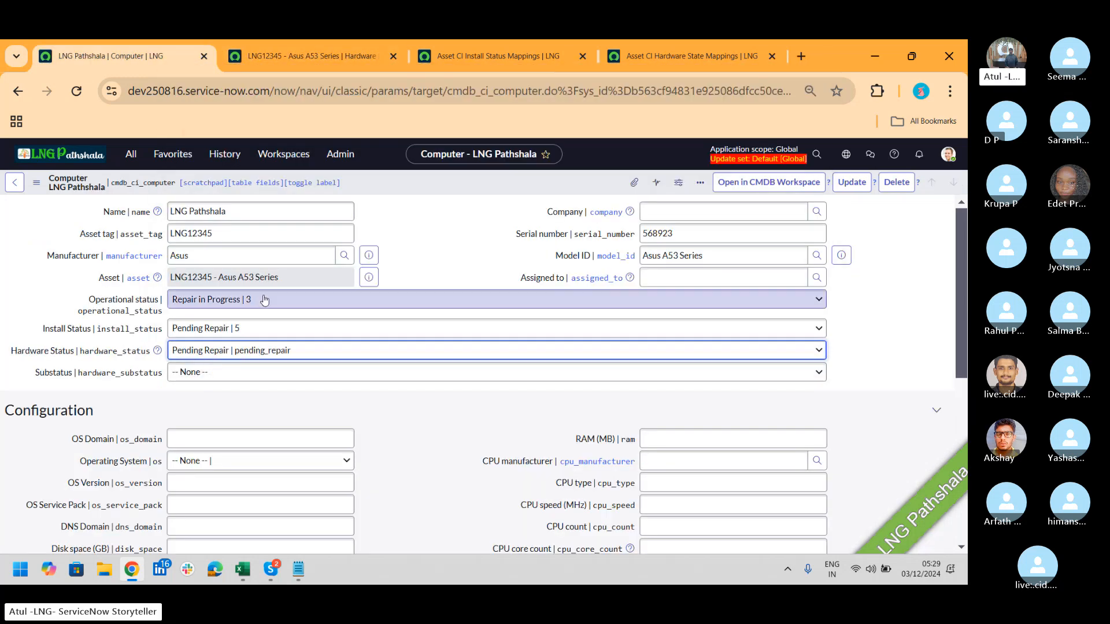
right_click(472, 184)
left_click(500, 192)
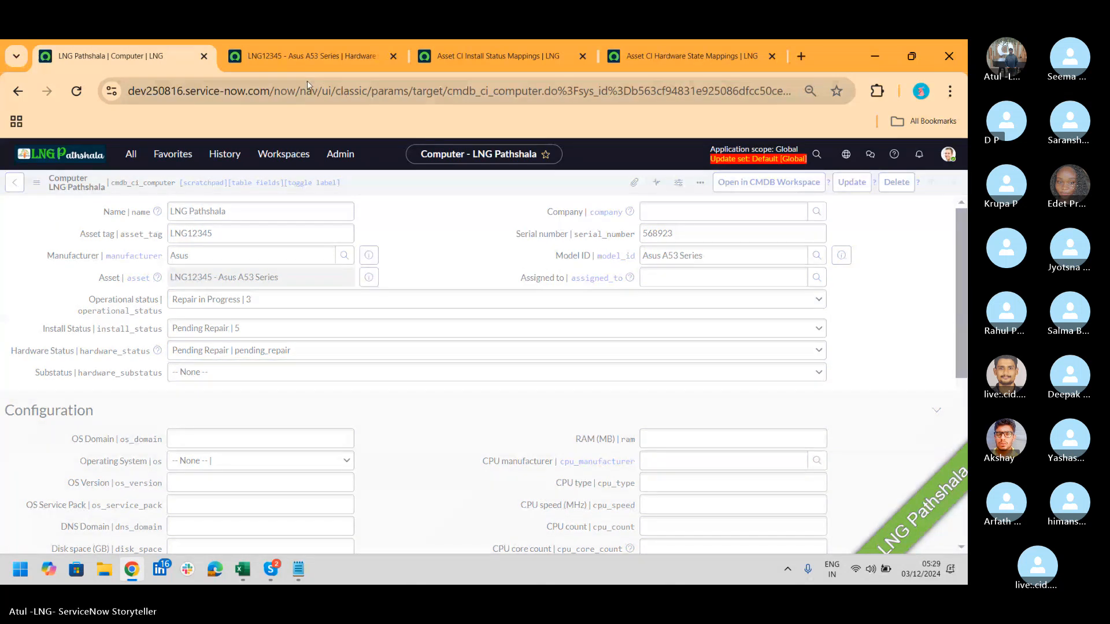
Step: Compare the hardware asset's state and substate with the computer record's statuses and the Asset CI Install Status Mappings
left_click(295, 54)
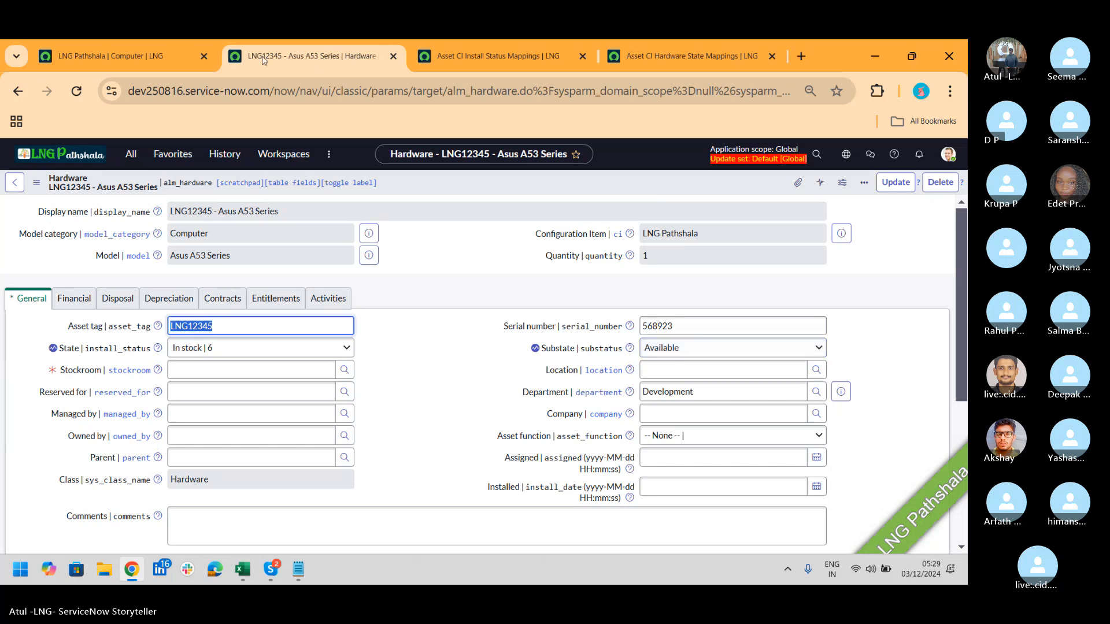
left_click(152, 56)
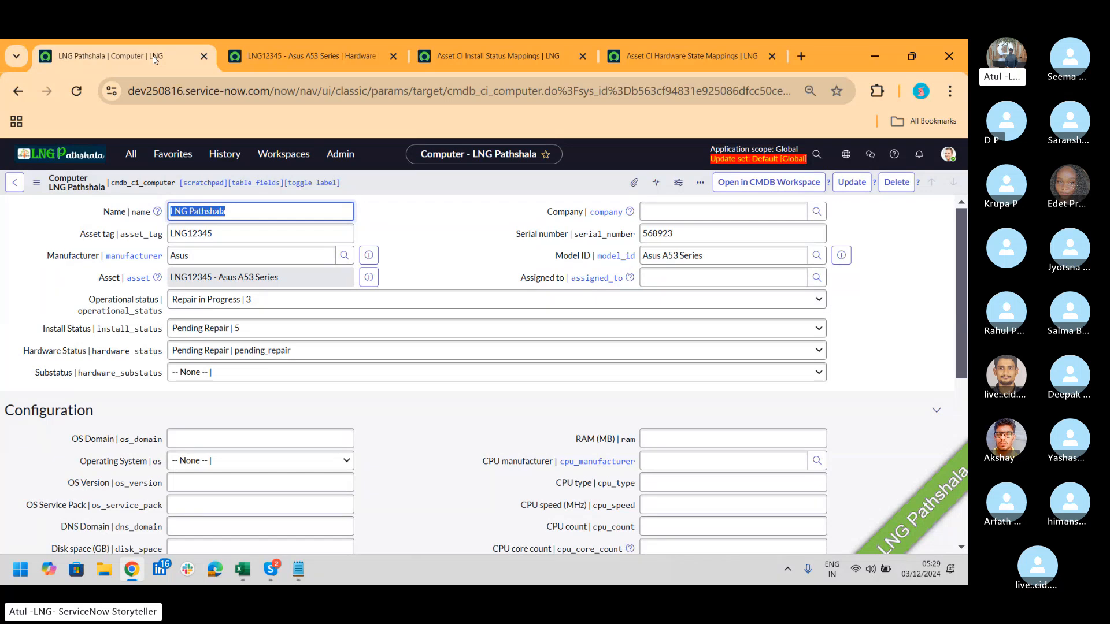
left_click(491, 53)
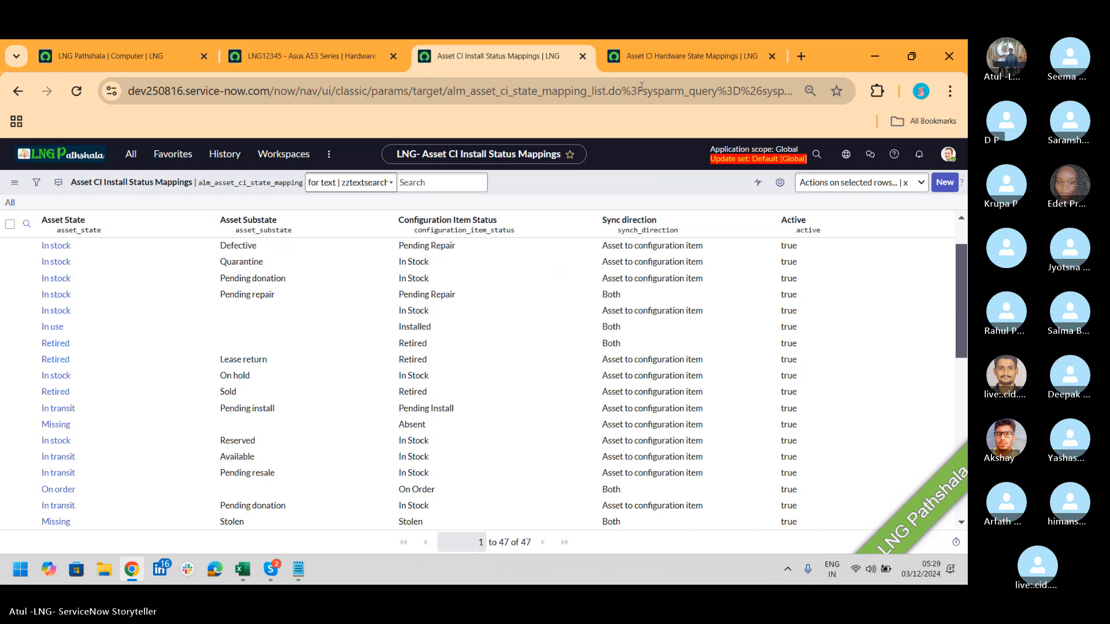
left_click(145, 57)
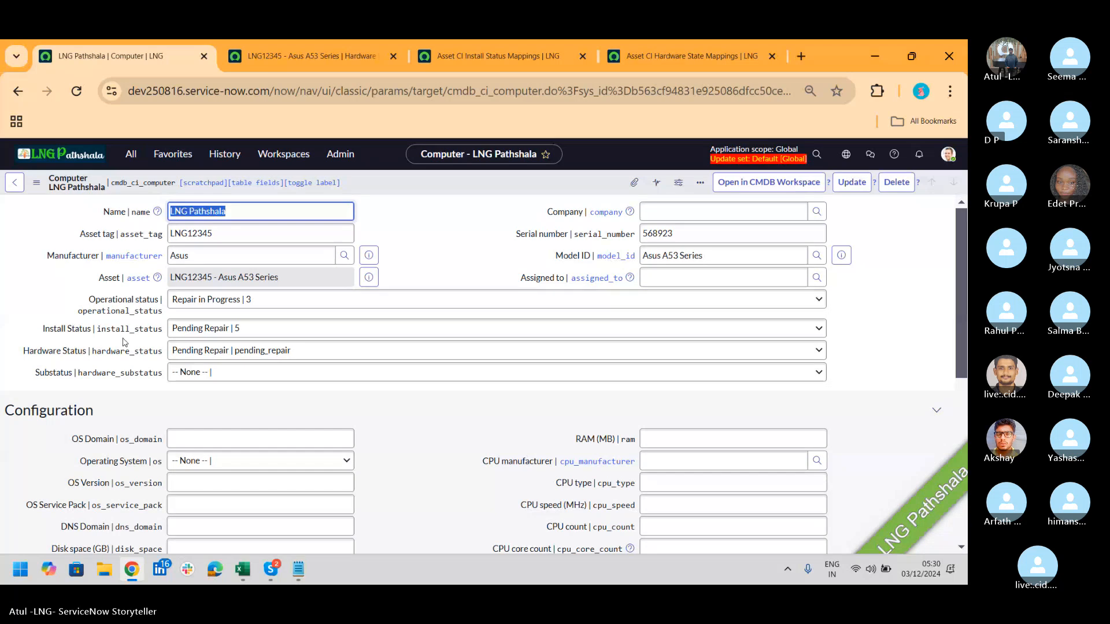
Step: Search Google in a new tab for "asset ci install status mapping servicenow KB" and look through the results
left_click(802, 57)
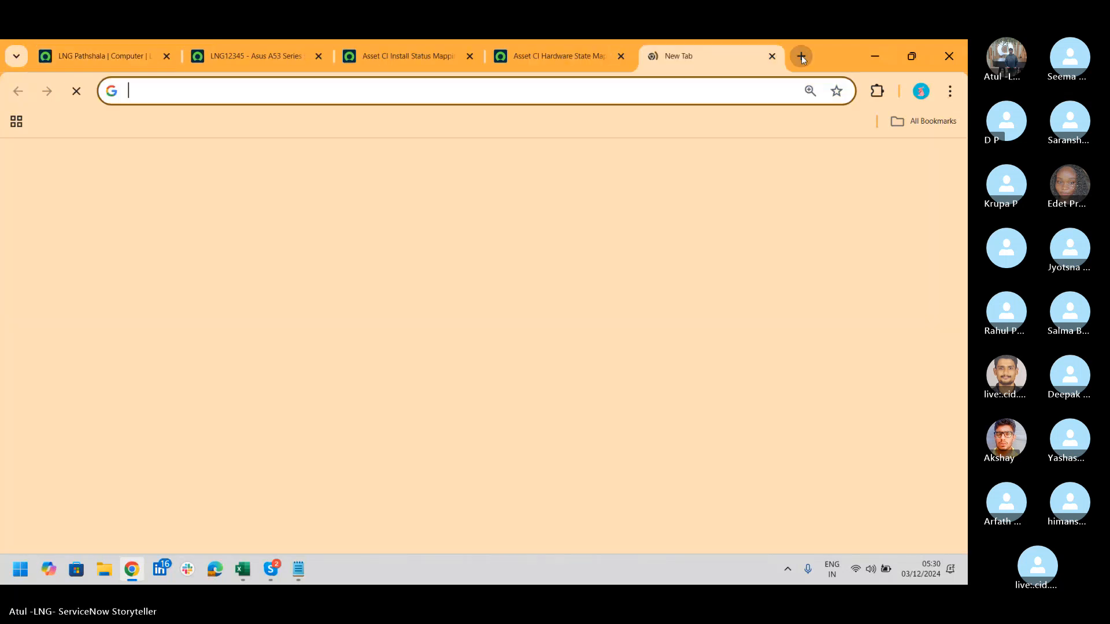
type("Asset CI Isnatll")
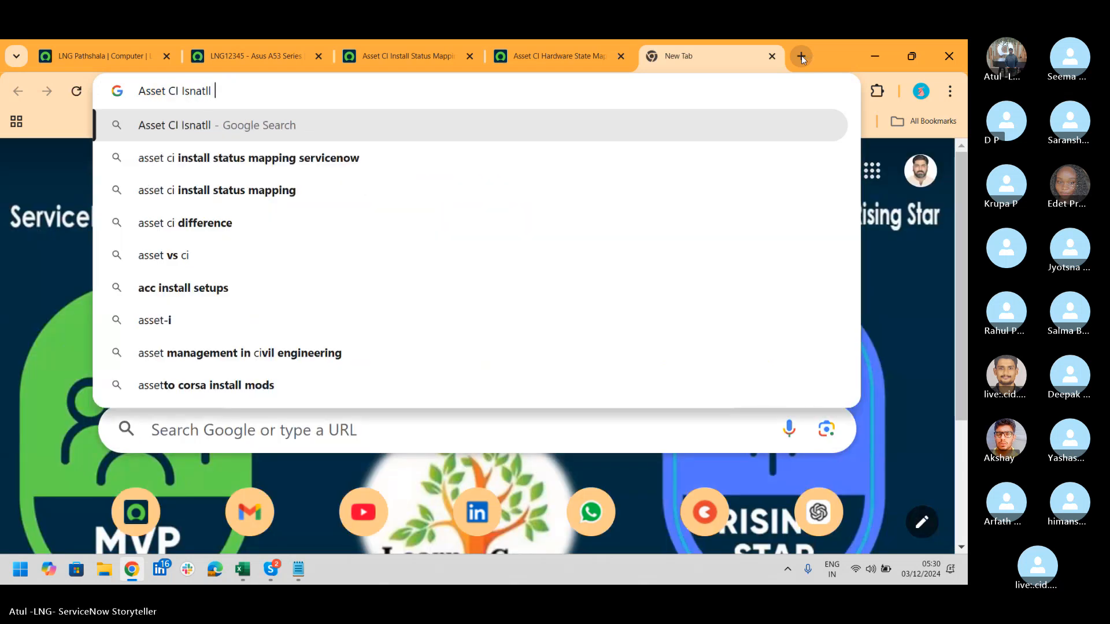
type(" stat")
key("Down")
type("K")
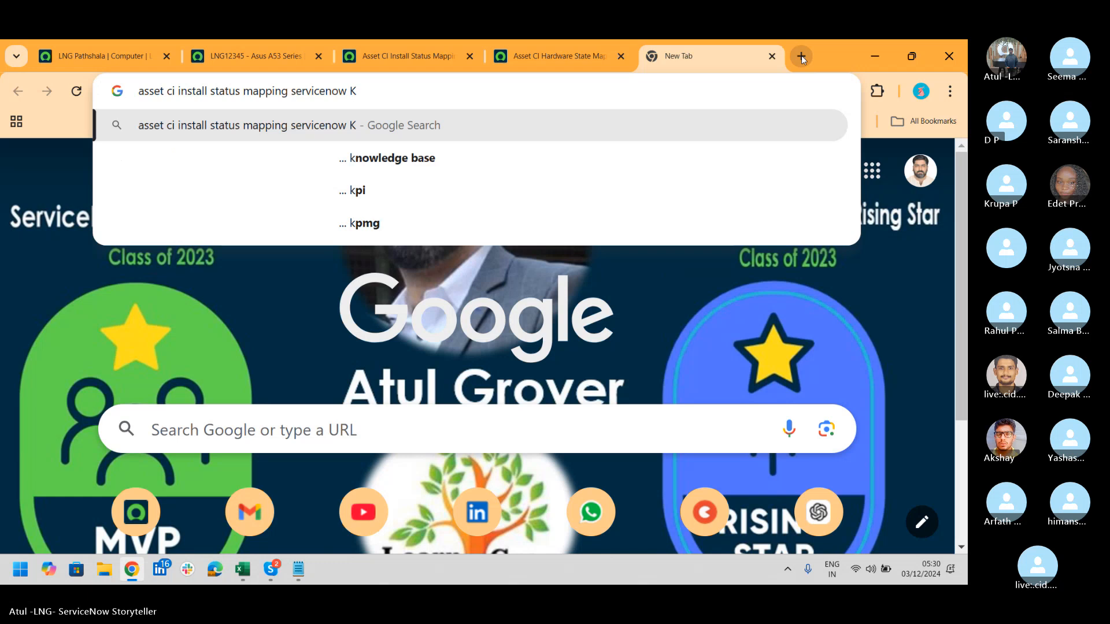
type("B")
key("Return")
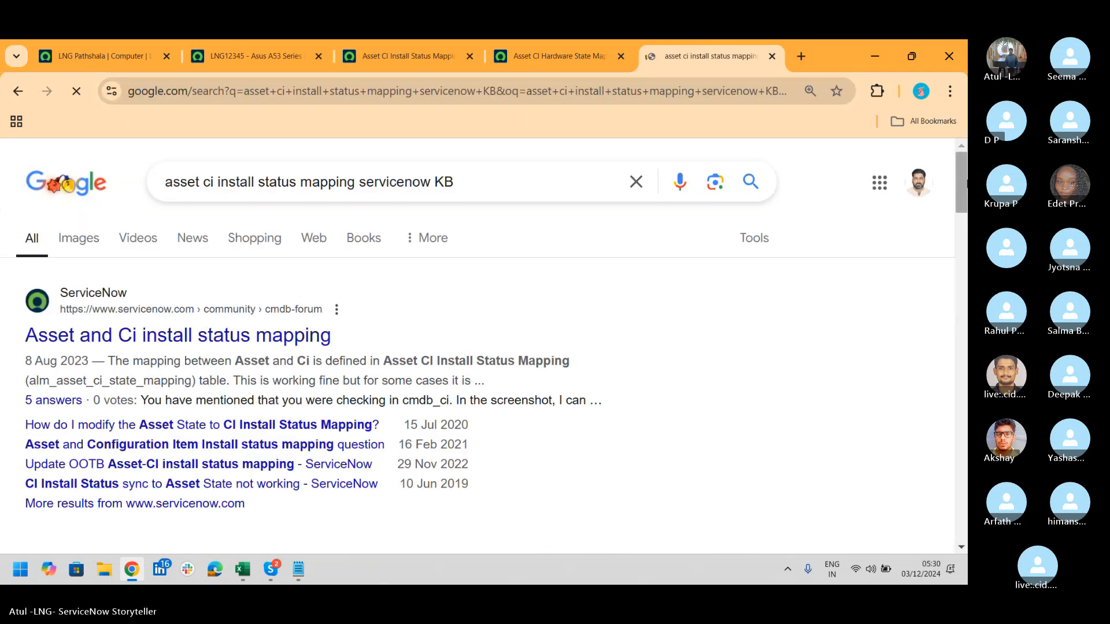
left_click_drag(958, 169, 966, 200)
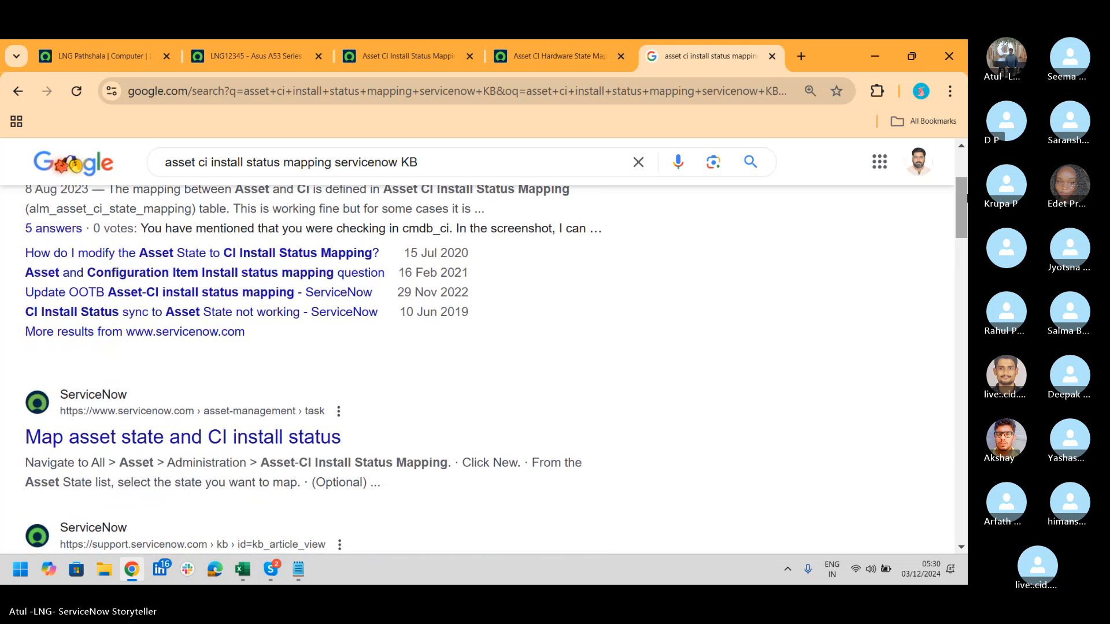
Step: Refine the Google search to "asset ci install status mapping servicenow kb table"
scroll(965, 208, "up", 3)
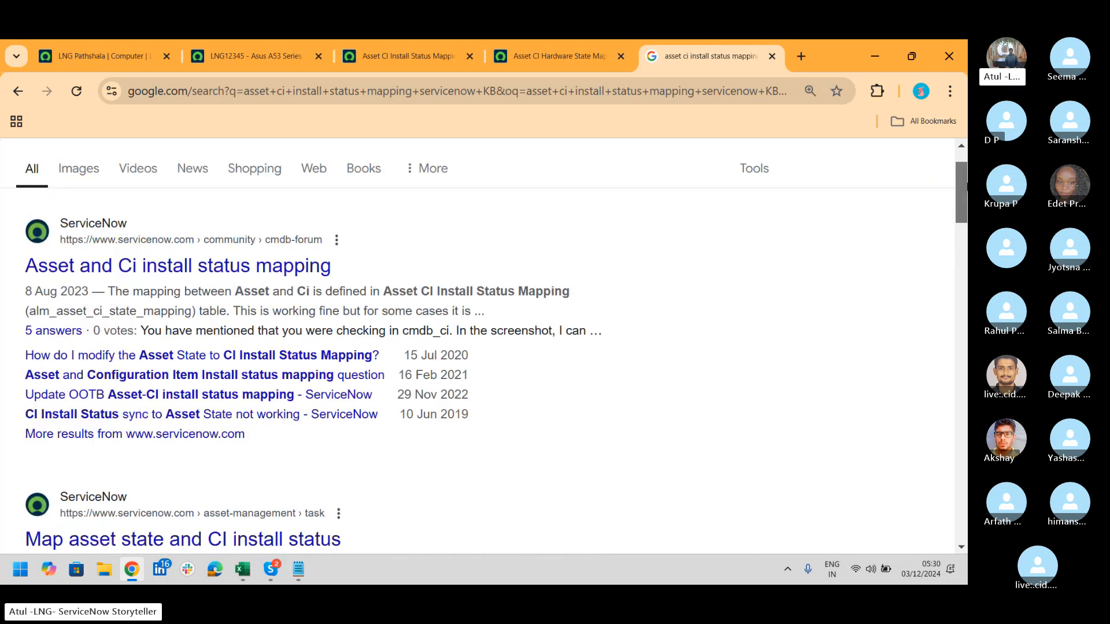
left_click(489, 190)
key("BackSpace")
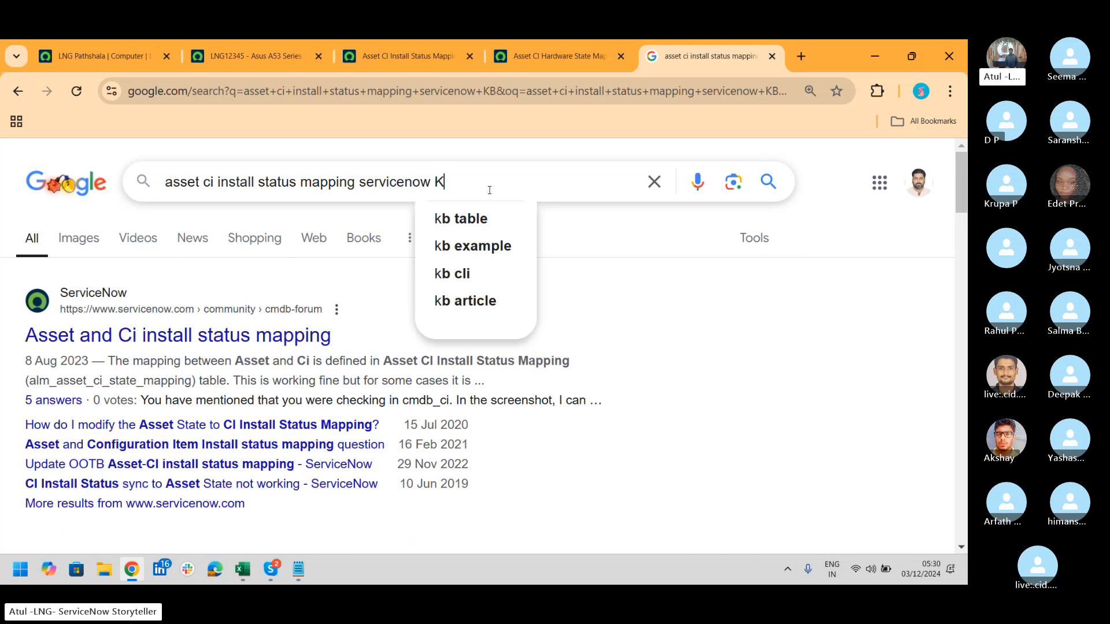
key("Down")
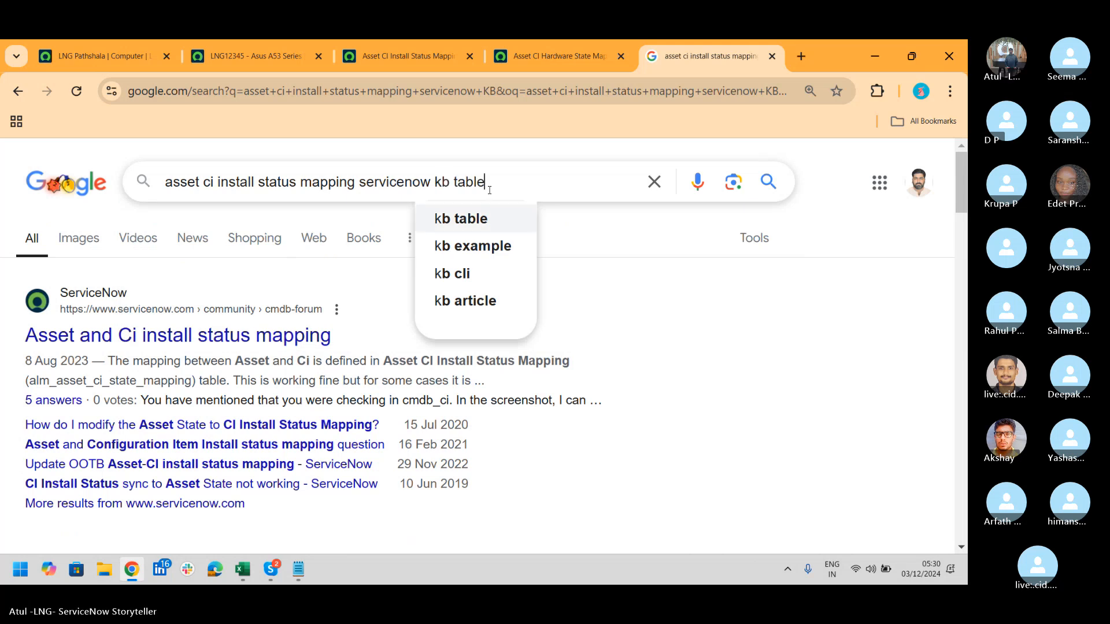
key("Return")
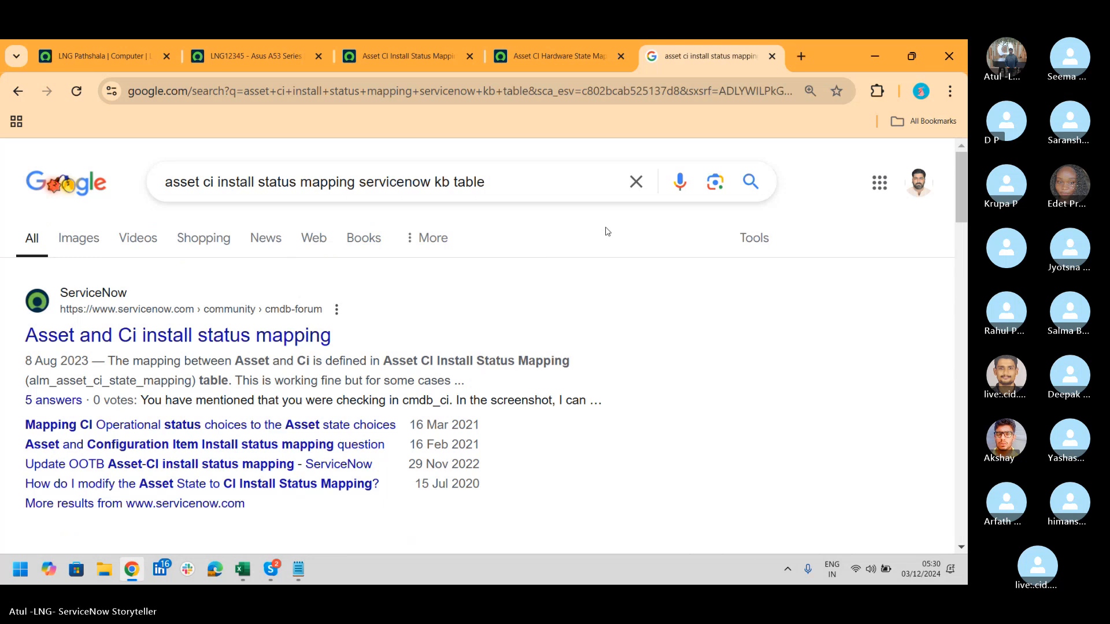
Step: Open the community result "Asset and Ci install status mapping" in a new tab and look over the thread
left_click_drag(961, 171, 957, 197)
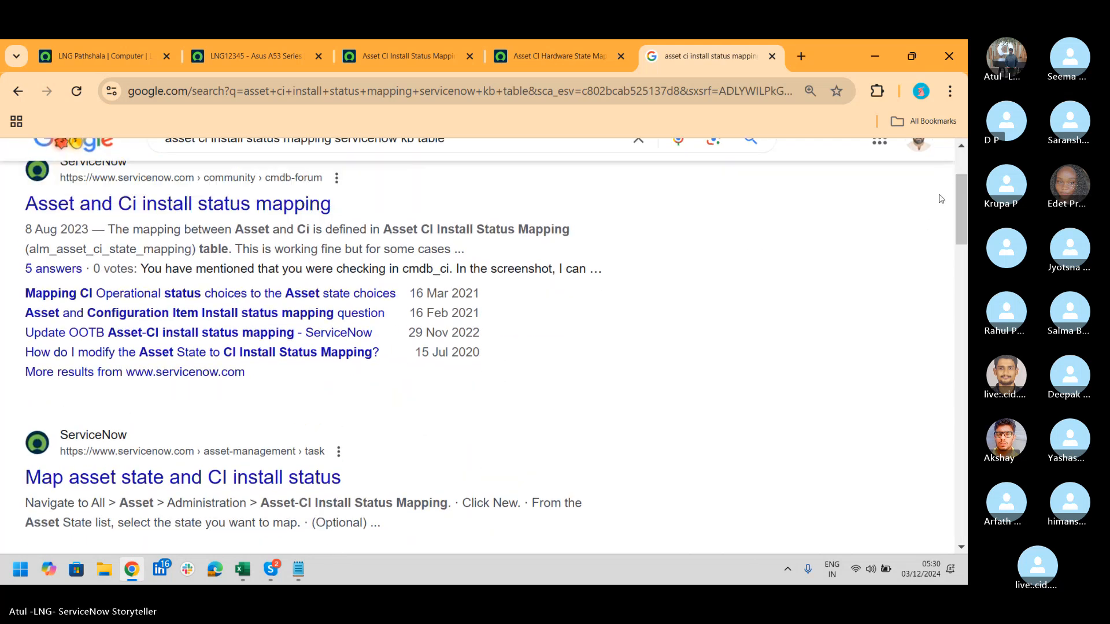
middle_click(277, 209)
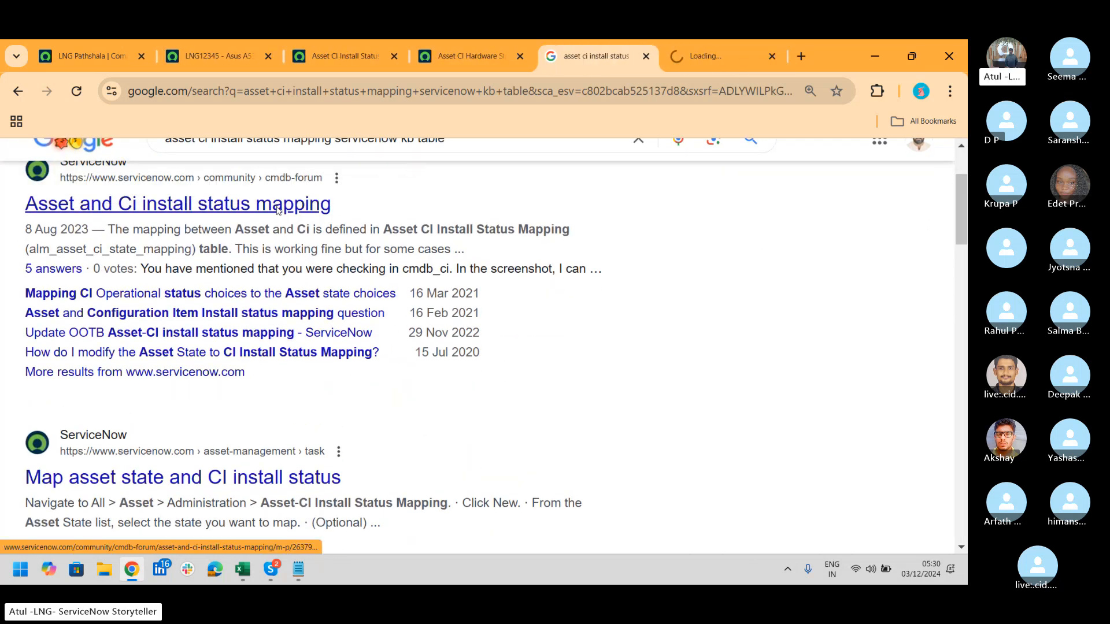
left_click(710, 56)
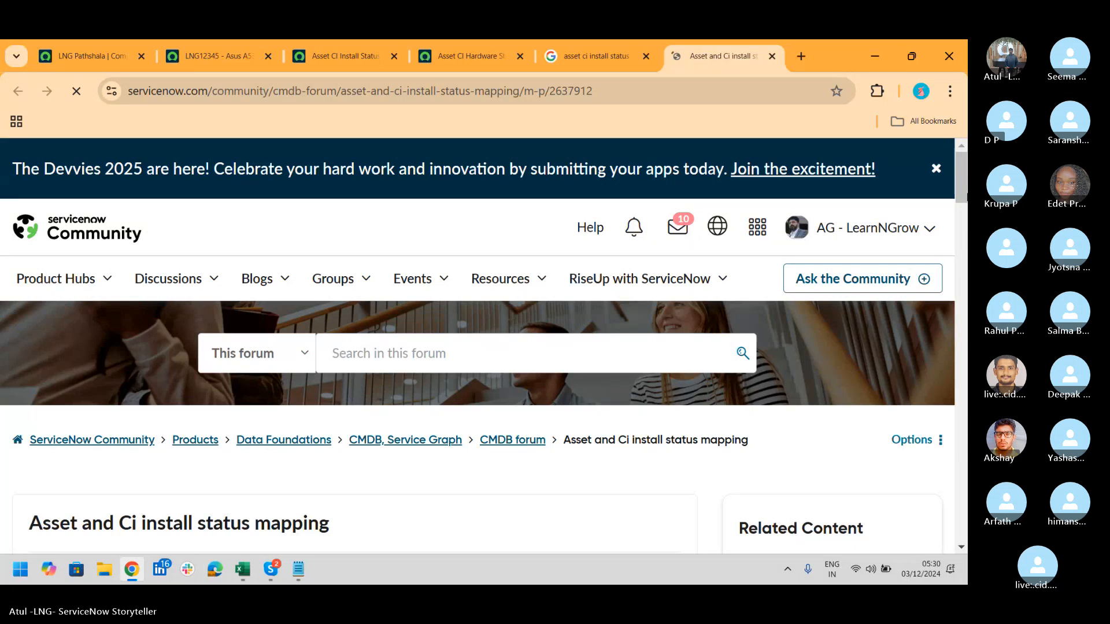
left_click_drag(964, 190, 946, 162)
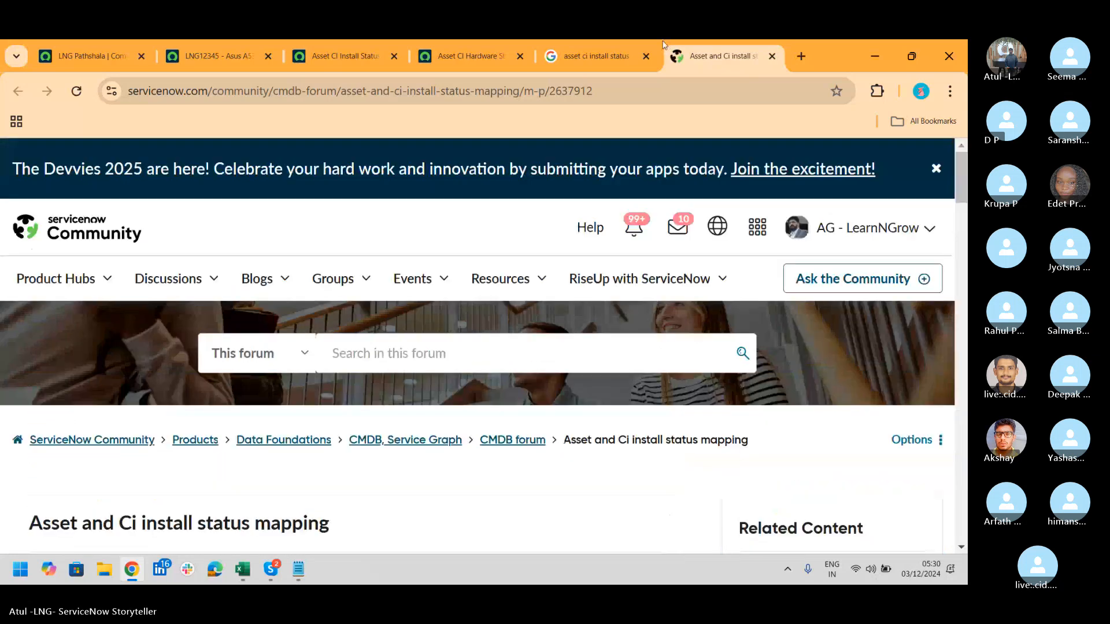
Step: Return to the Google results and change the search to "asset ci install status mapping servicenow knowledge article"
left_click(585, 53)
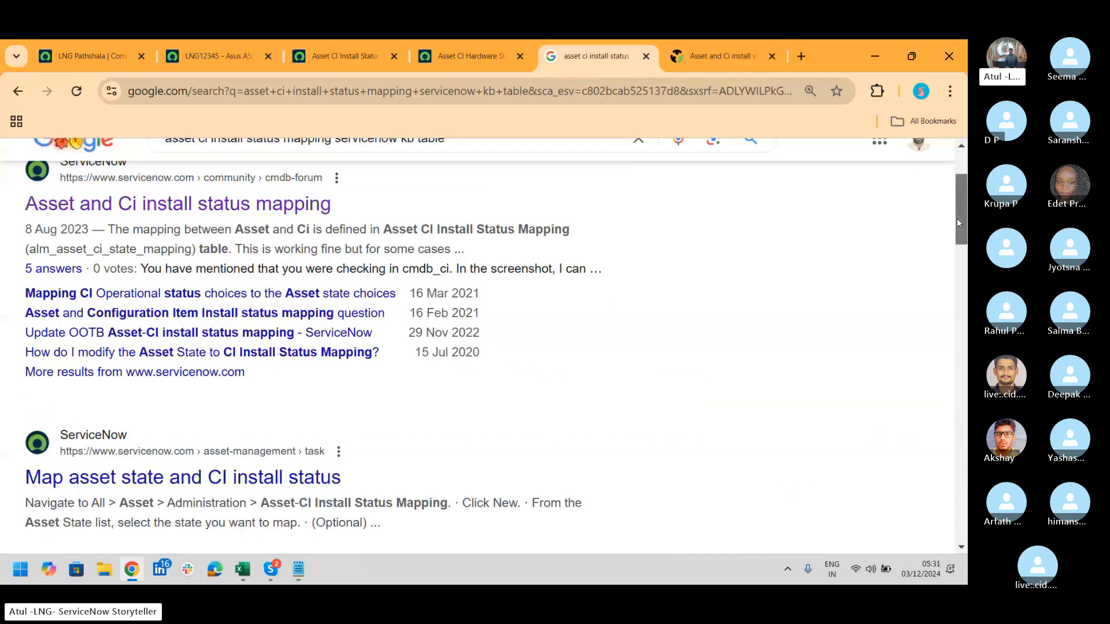
scroll(957, 218, "up", 3)
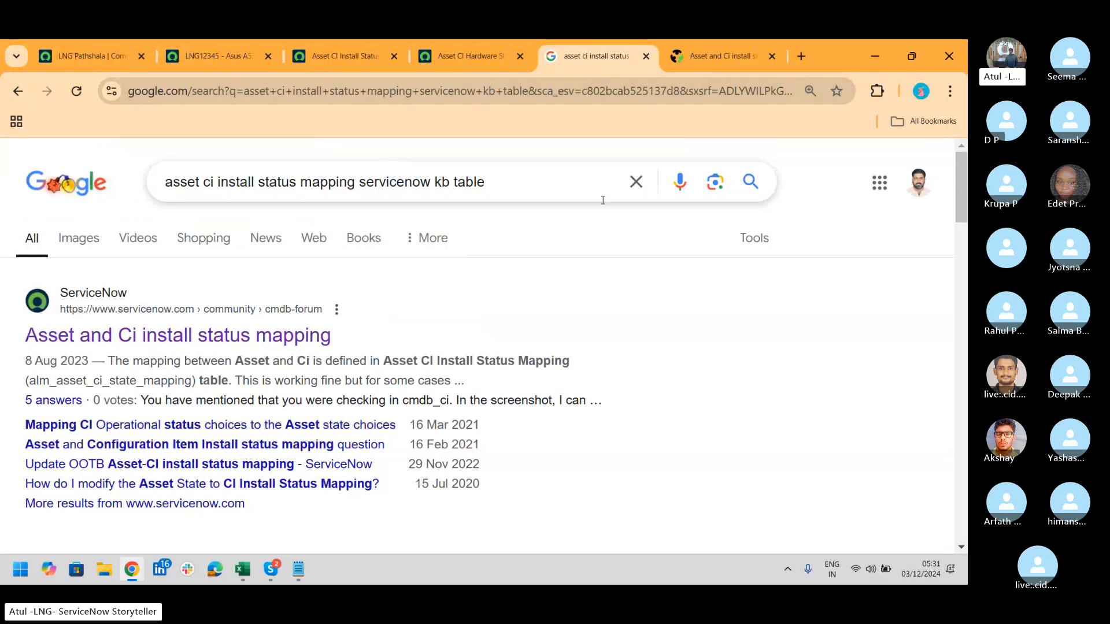
left_click(527, 191)
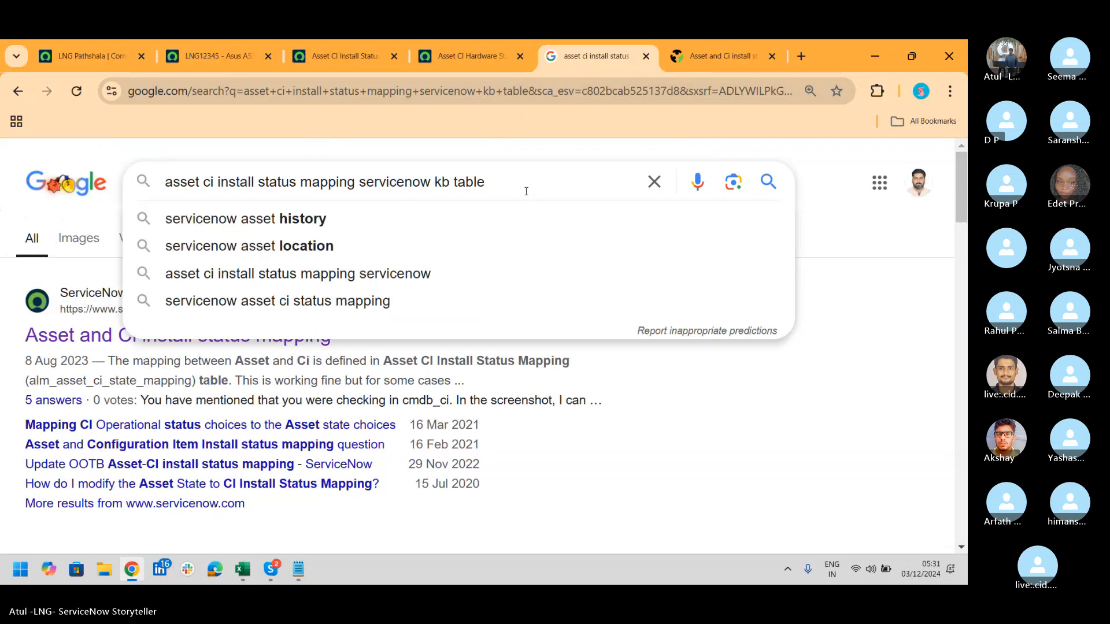
key("BackSpace")
key("BackSpace")
key("BackSpace")
key("BackSpace")
key("BackSpace")
key("BackSpace")
key("BackSpace")
key("BackSpace")
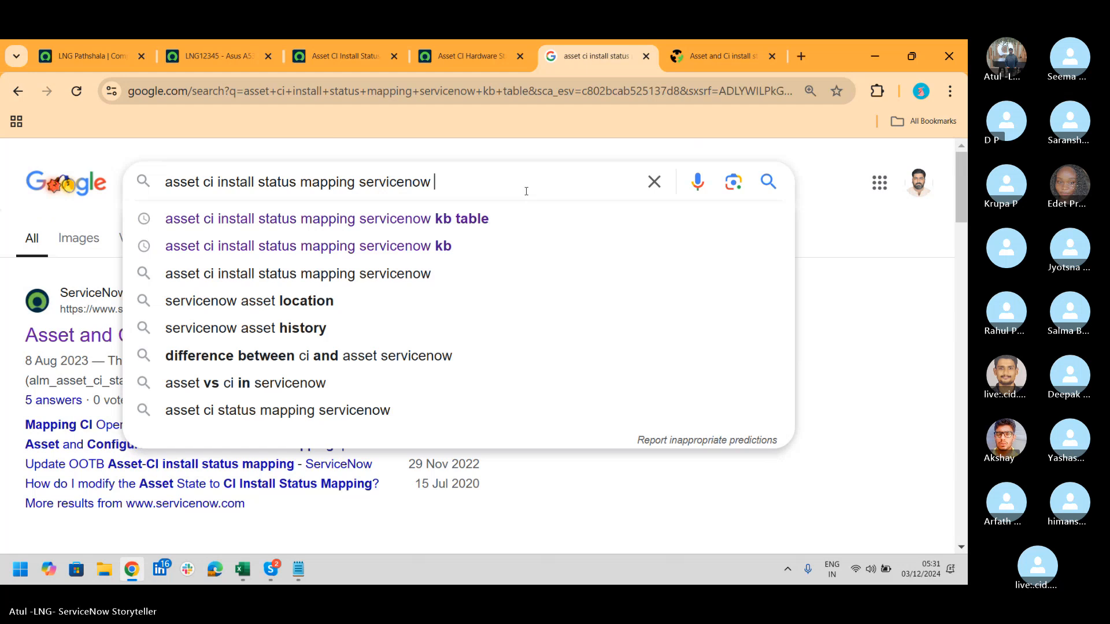
type("Knowle")
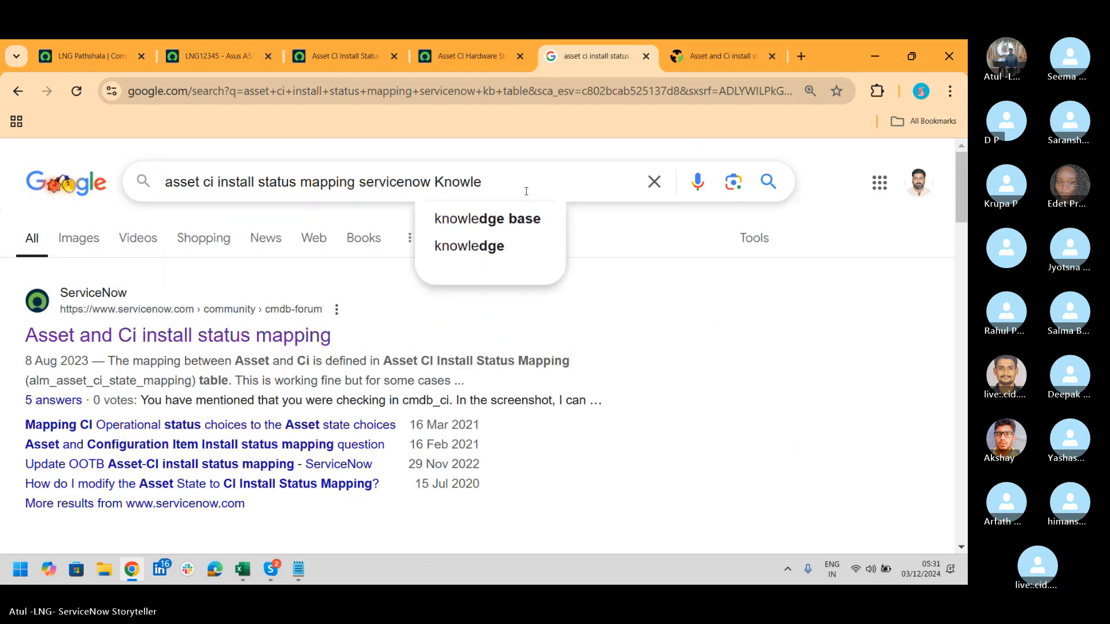
type("dge A")
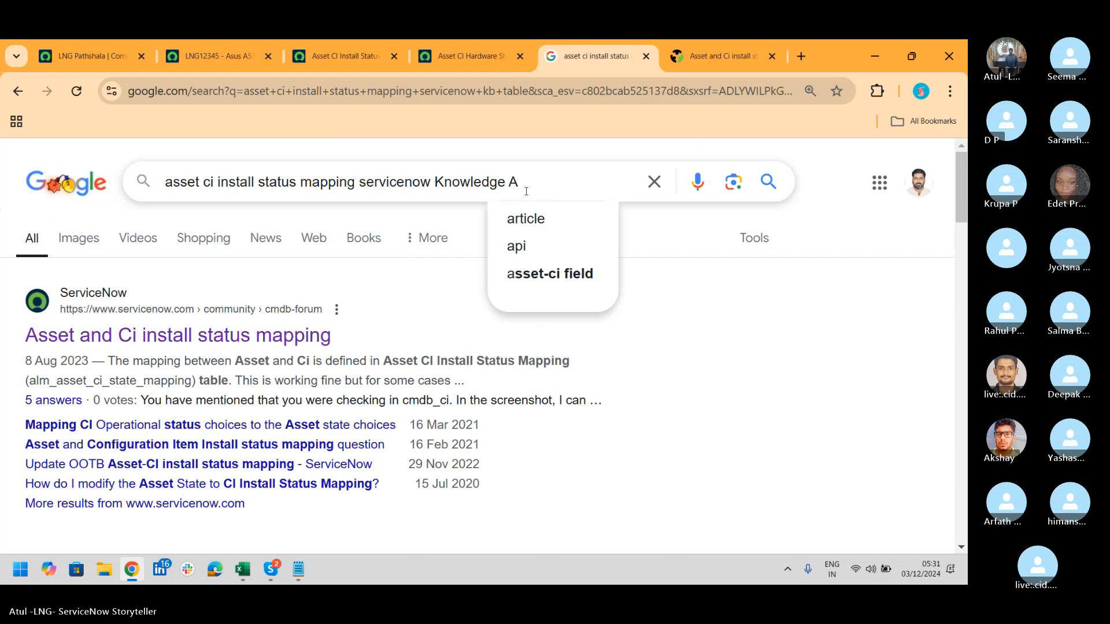
key("Down")
key("Return")
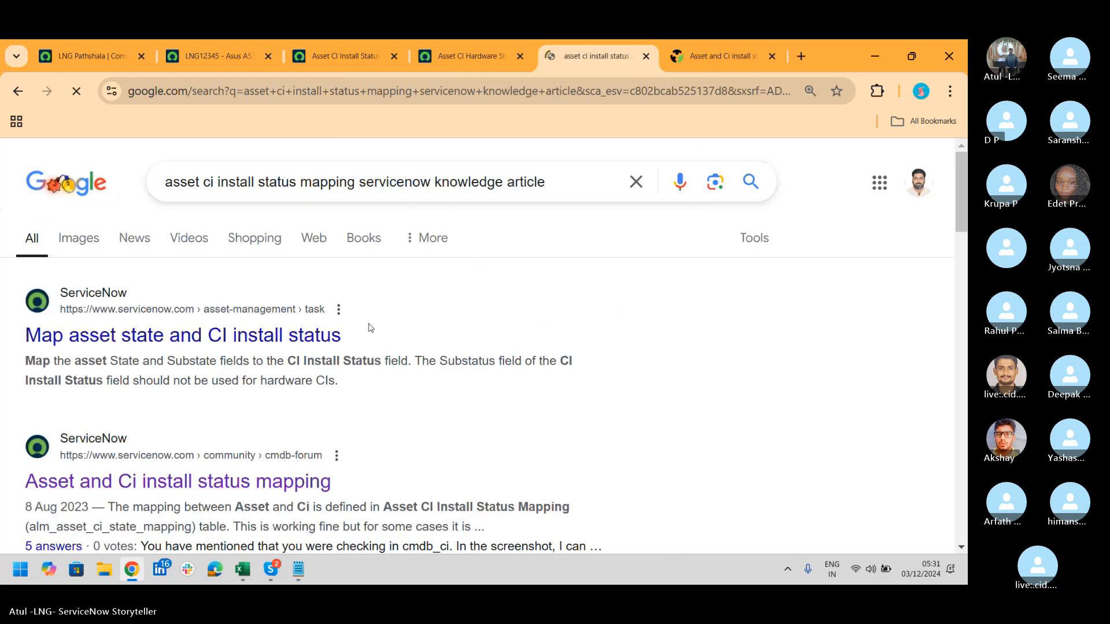
Step: Open the "Map asset state and CI install status" documentation in a new tab, skim it, and return to the search results via the community thread
middle_click(307, 340)
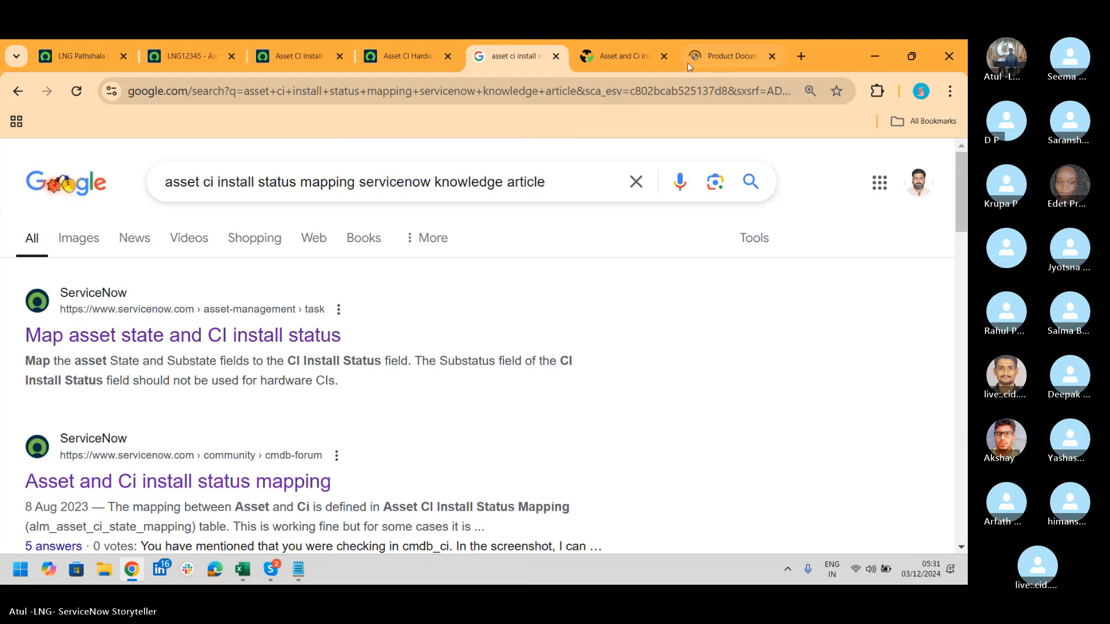
left_click(719, 58)
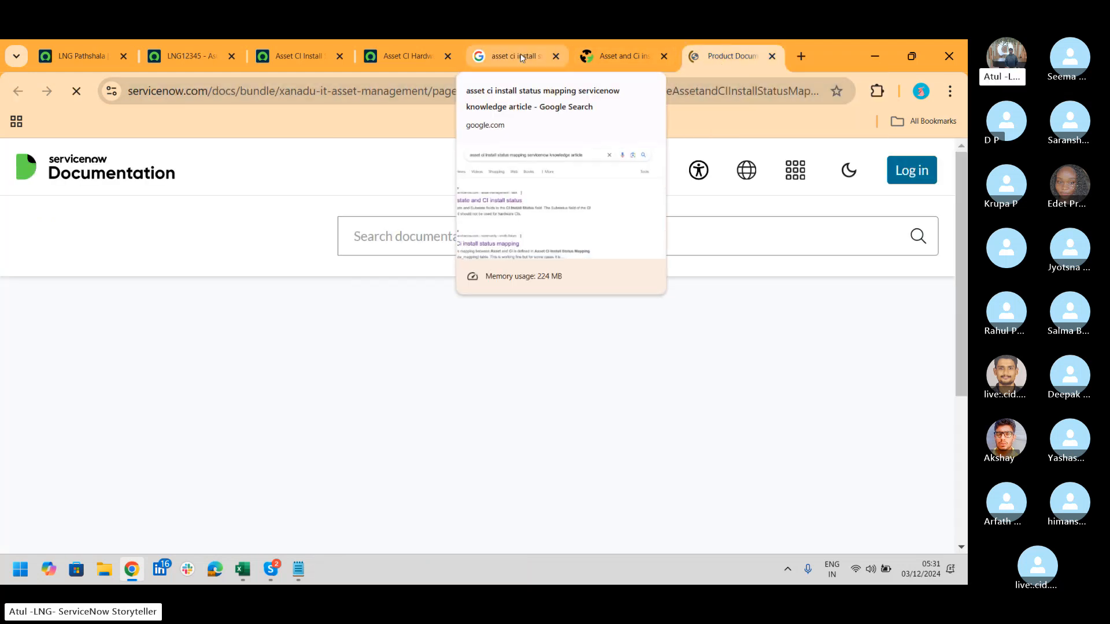
left_click_drag(960, 168, 959, 297)
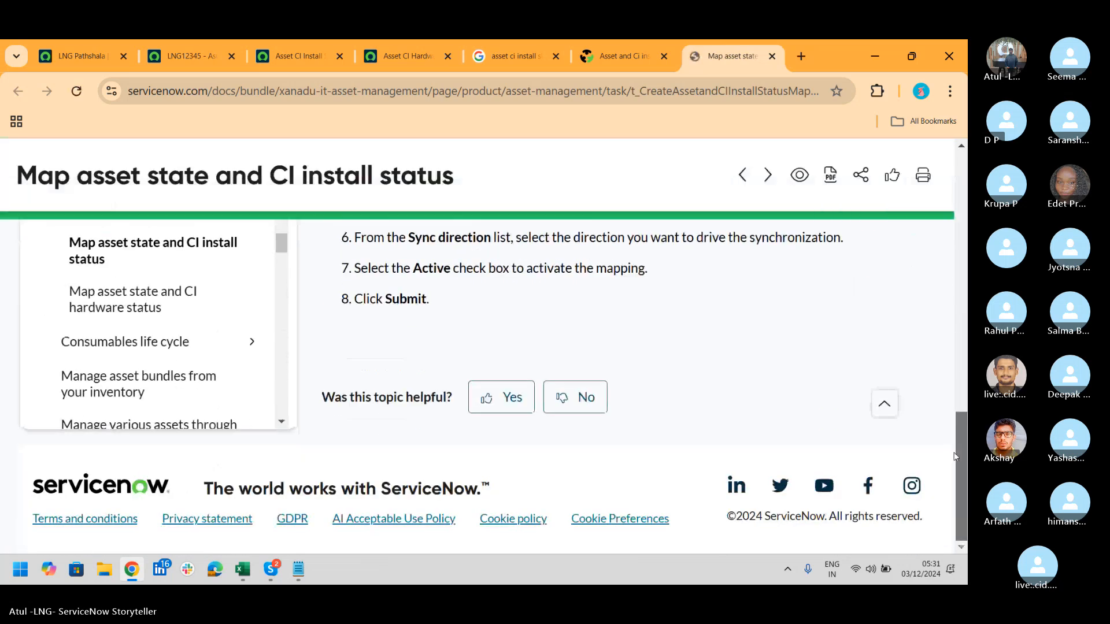
left_click(606, 50)
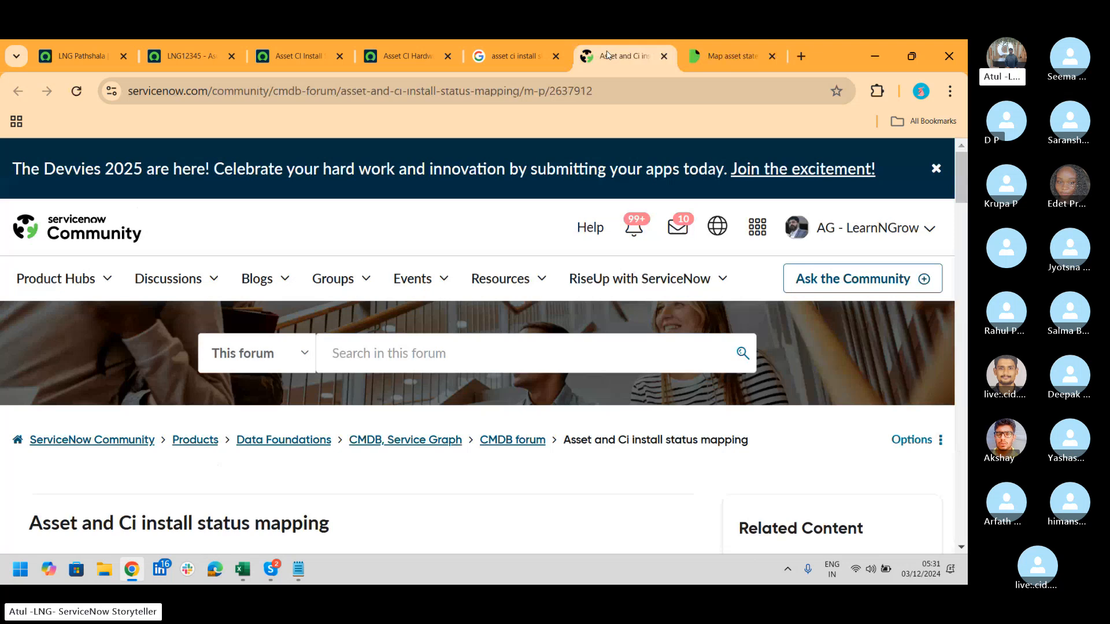
left_click(502, 50)
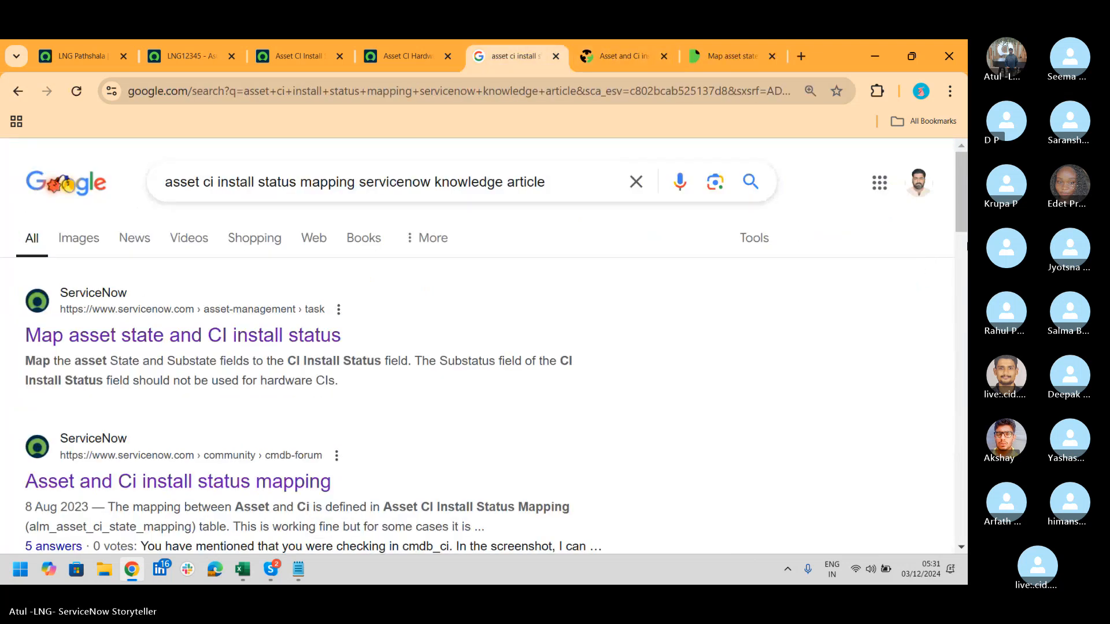
Step: Open the ServiceNow article on Install Status for Hardware CIs from the search results in a new tab and view its description
left_click(966, 245)
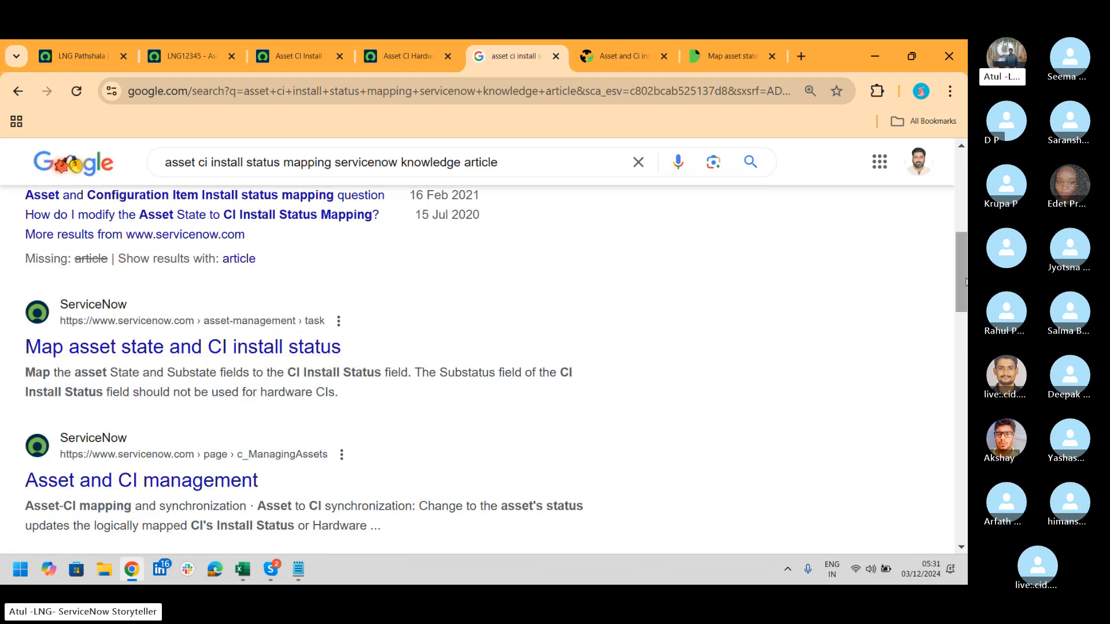
left_click_drag(965, 276, 965, 329)
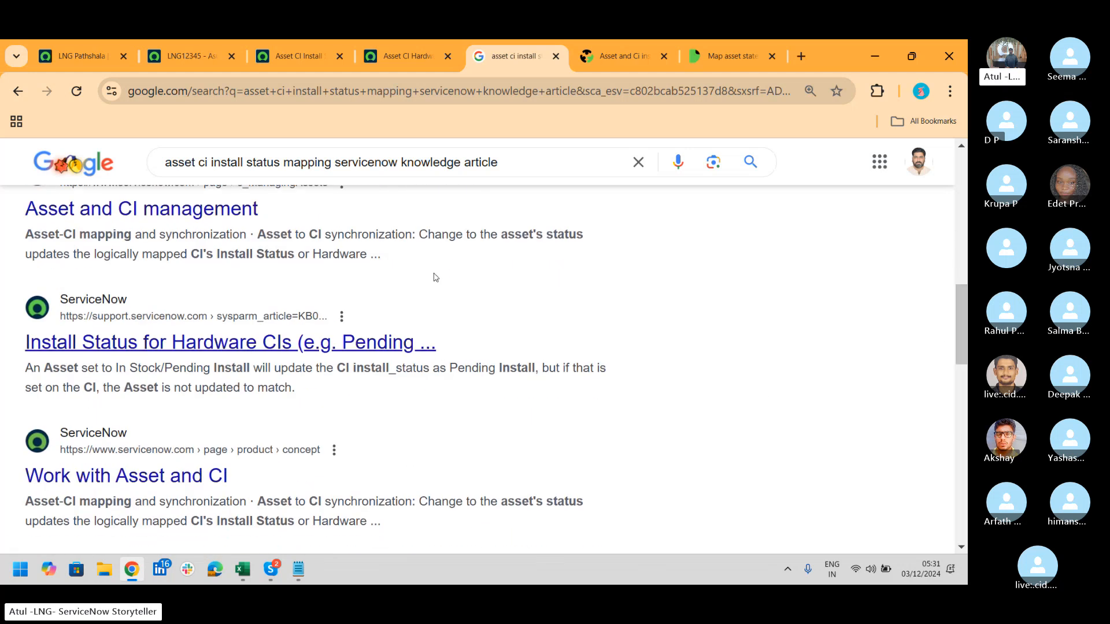
middle_click(252, 345)
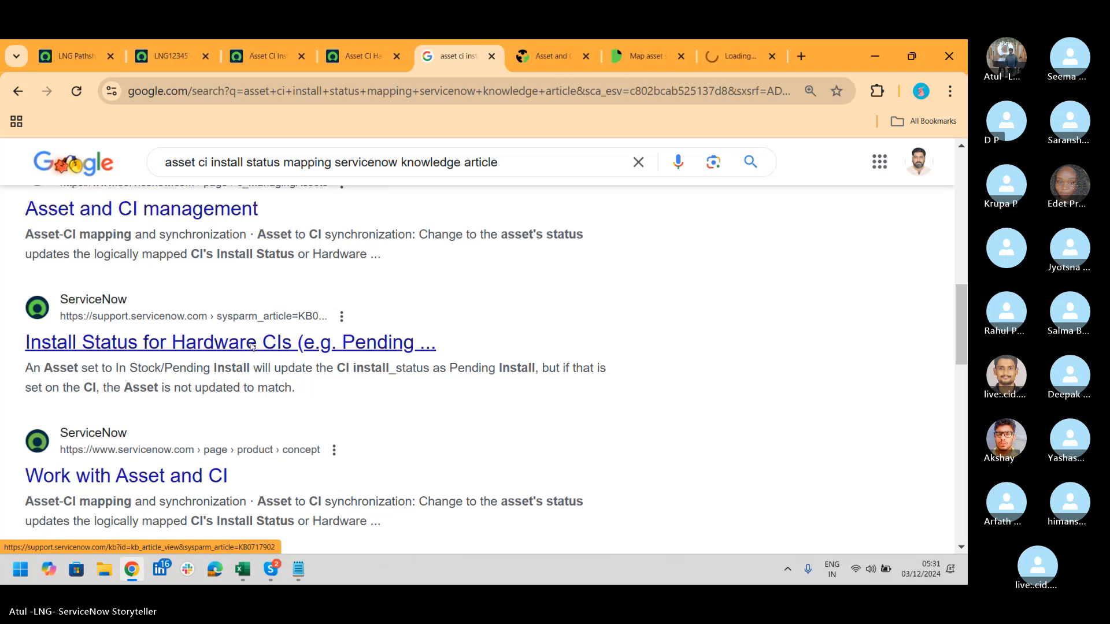
left_click(738, 60)
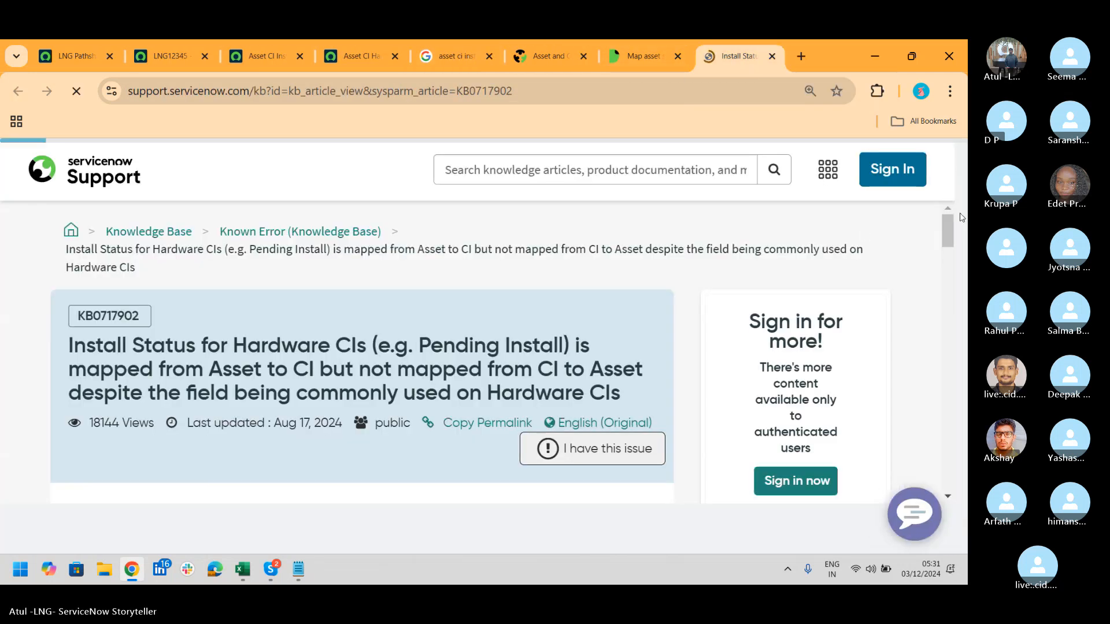
mouse_move(947, 231)
left_mouse_down()
mouse_move(955, 431)
mouse_move(965, 224)
mouse_move(965, 238)
left_mouse_up()
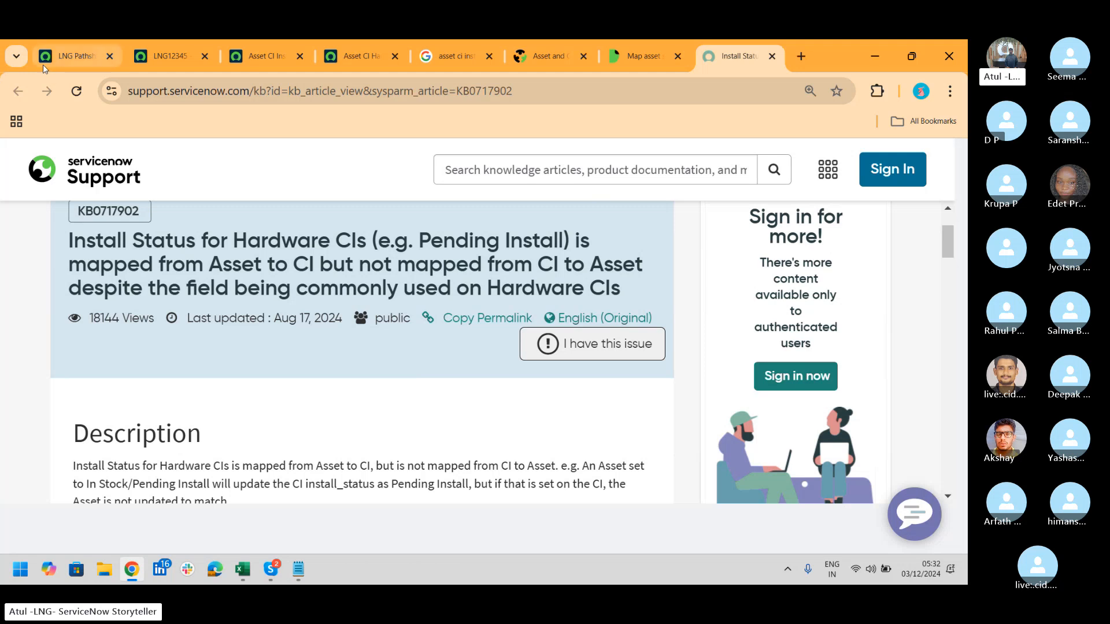
Step: On hardware asset LNG12345, set State to In stock and Substate to Pending install, and try to save the record
left_click(70, 58)
left_click(168, 56)
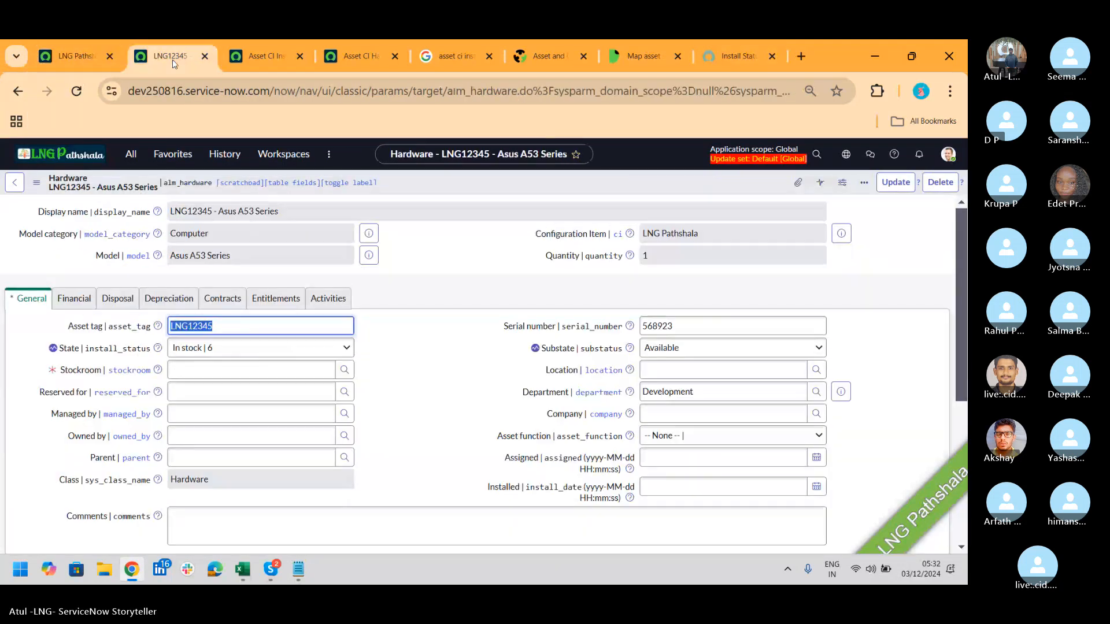
left_click(237, 354)
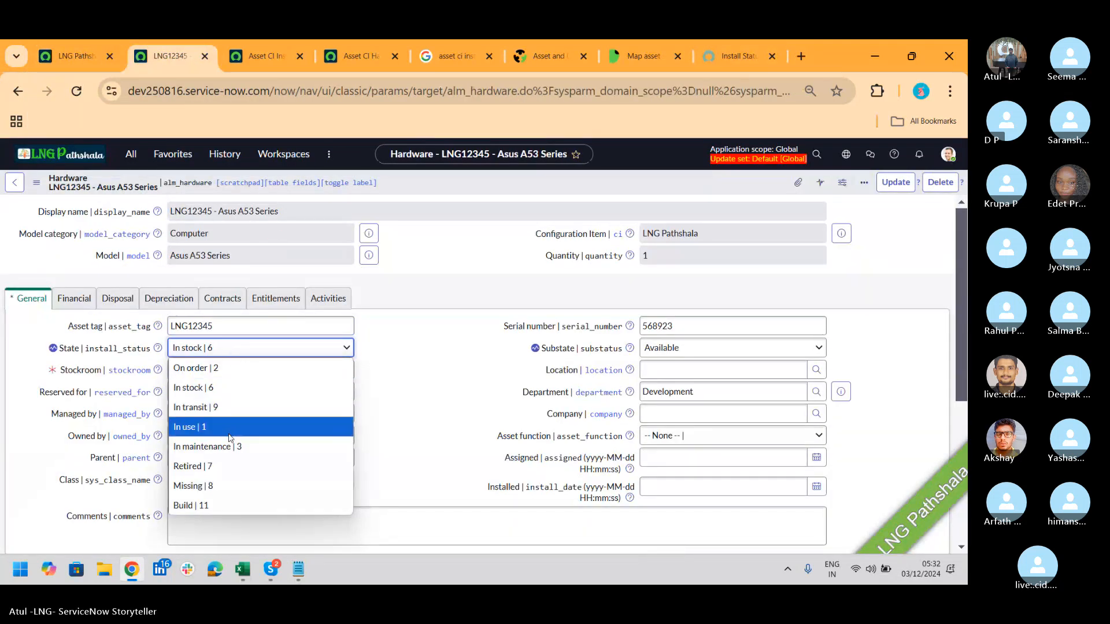
left_click(227, 388)
left_click(657, 348)
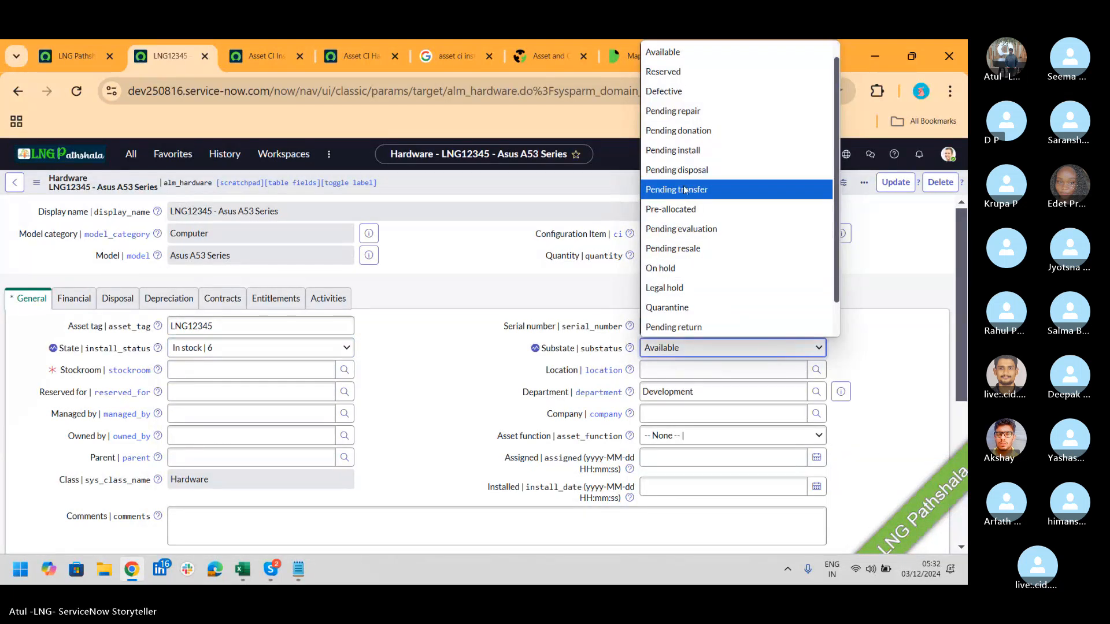
left_click(683, 152)
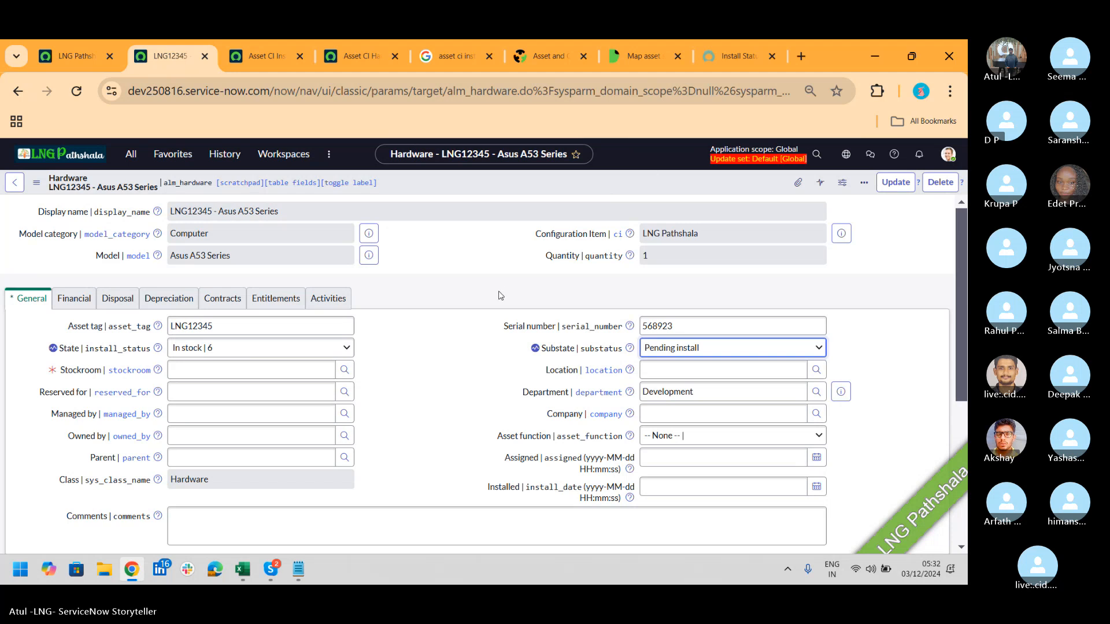
right_click(514, 185)
left_click(526, 190)
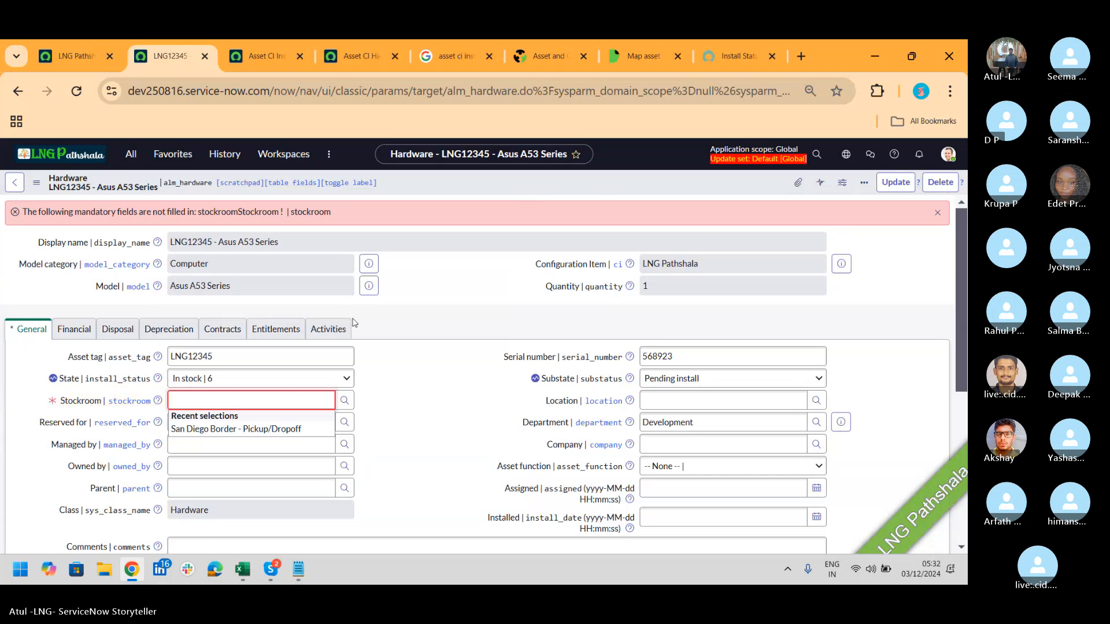
Step: Set the asset's Stockroom to San Diego Border - Pickup/Dropoff and save the record
left_click(238, 427)
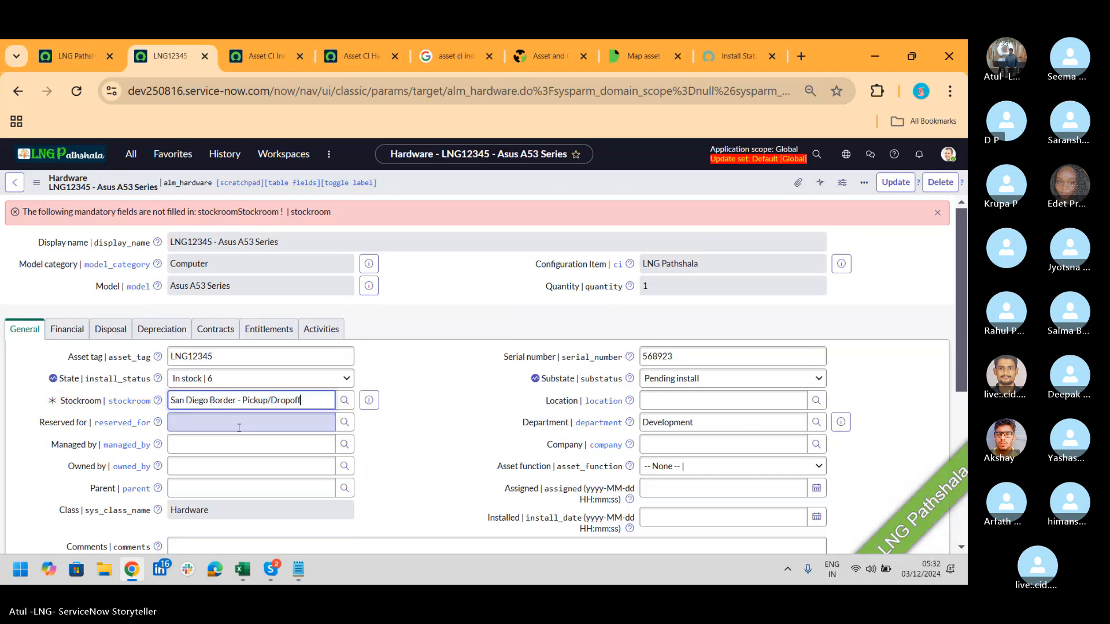
right_click(464, 186)
left_click(477, 194)
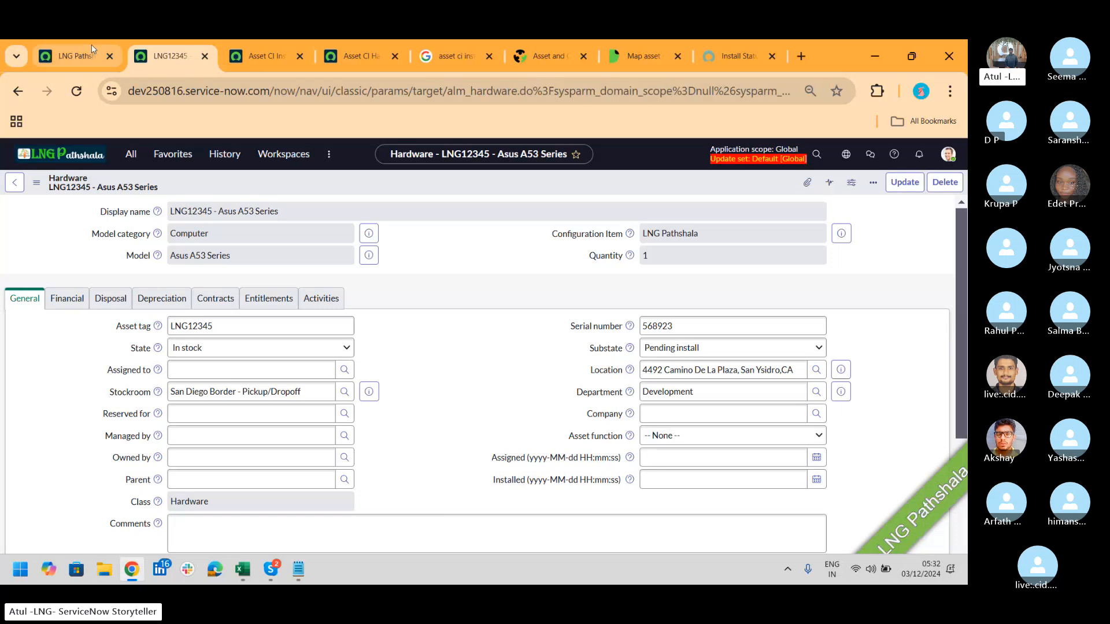
Step: Check the install status, hardware status and available substatus options on the LNG Pathshala computer record
left_click(78, 55)
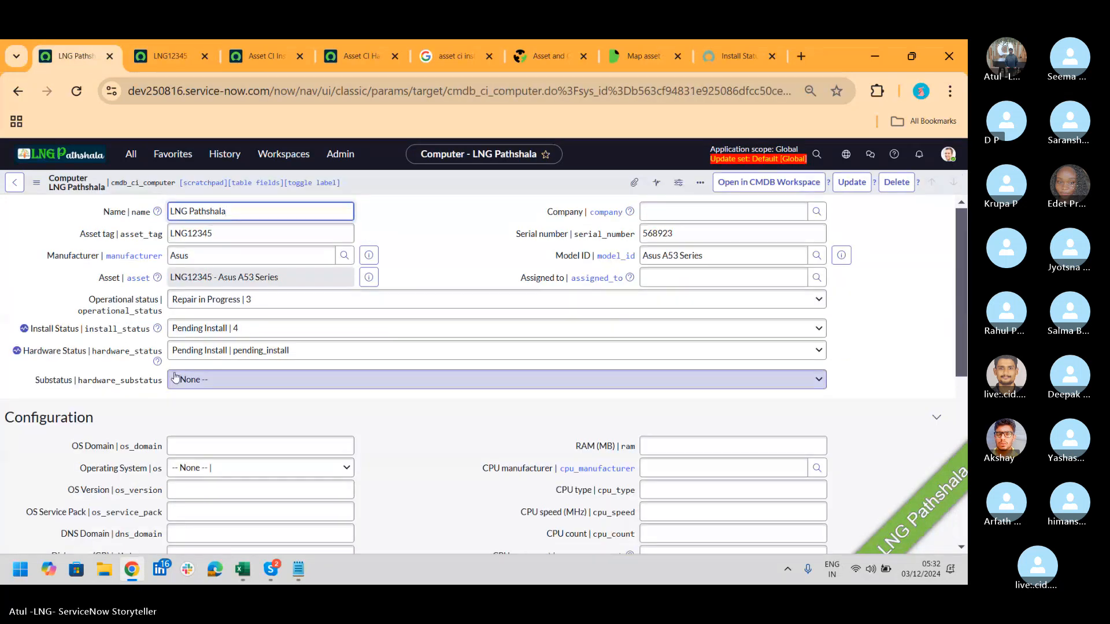
left_click(275, 384)
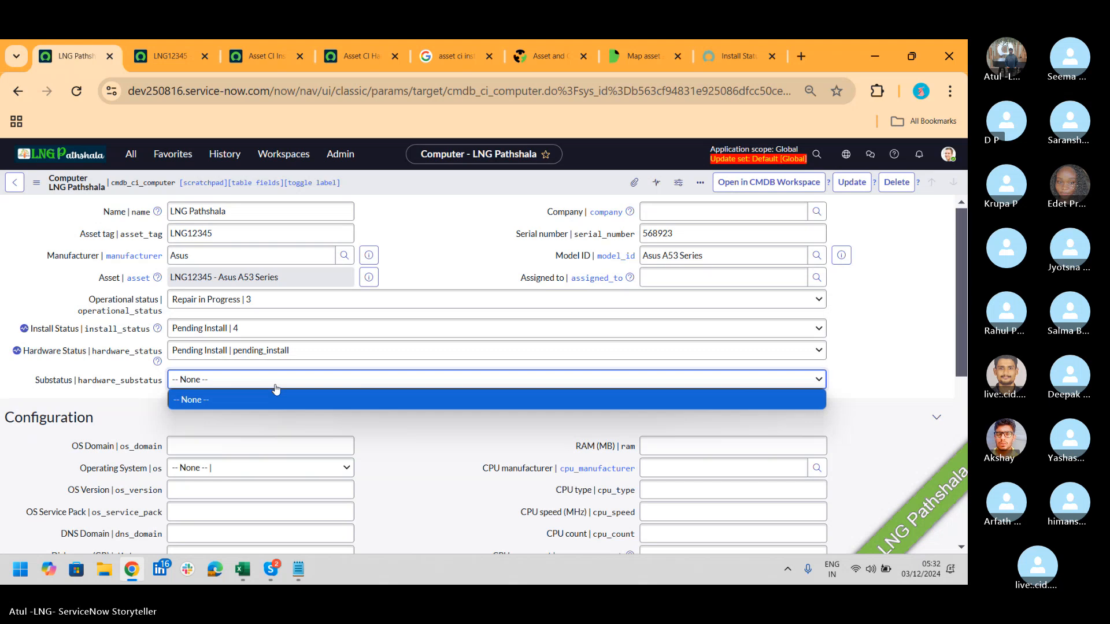
left_click(728, 62)
Step: Find the list of status field mappings in article KB0717902 and highlight the Asset to CI and Asset to Hardware entries
left_click(727, 61)
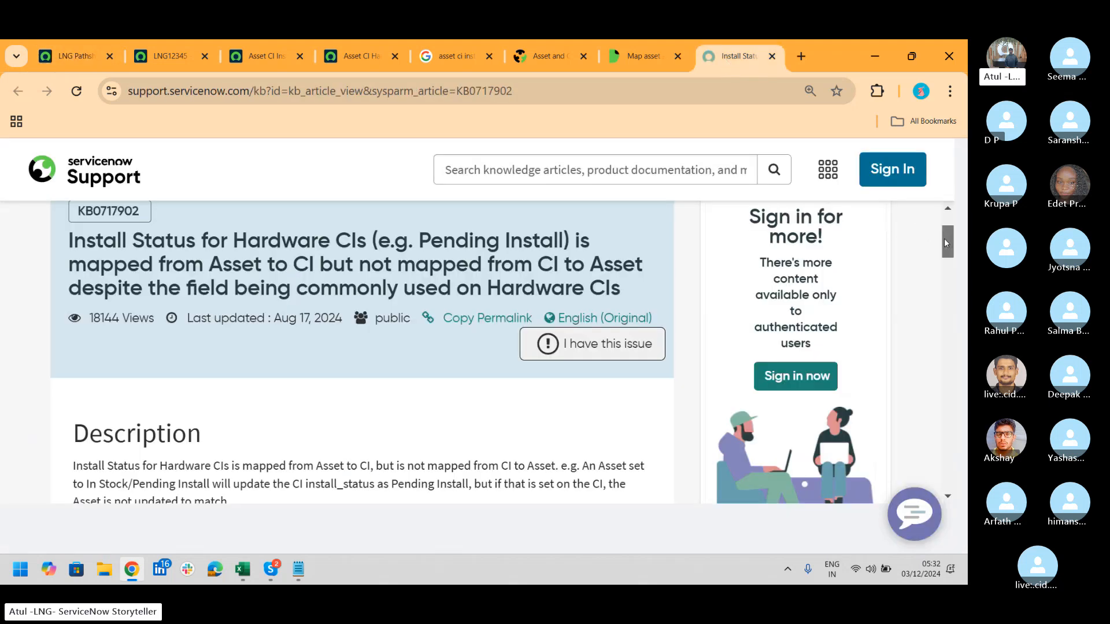
left_click_drag(945, 238, 957, 411)
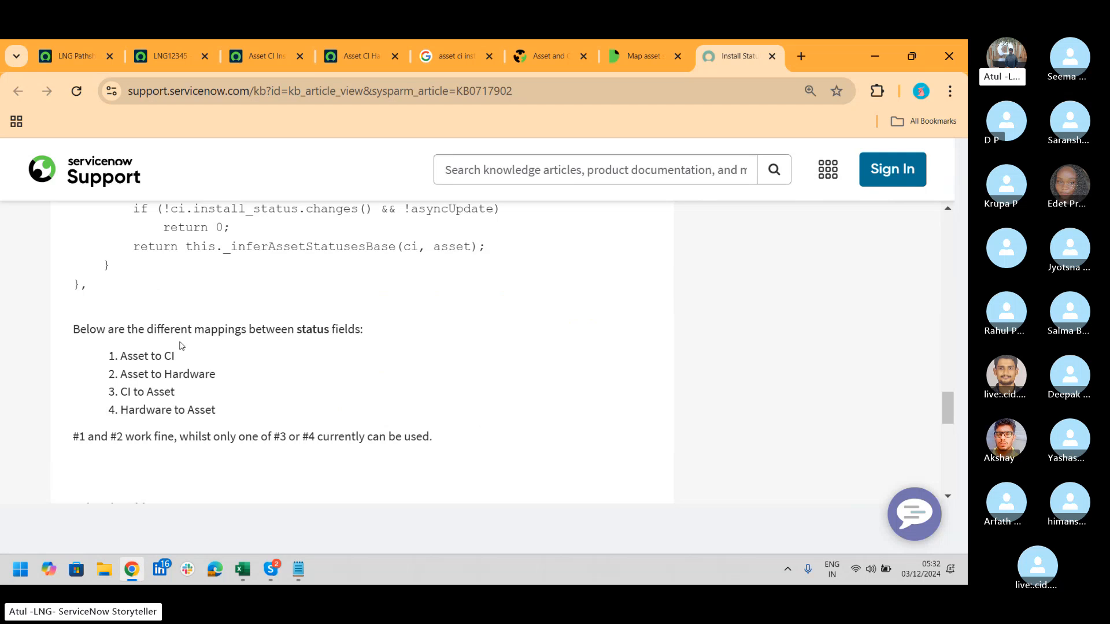
left_click_drag(120, 357, 181, 358)
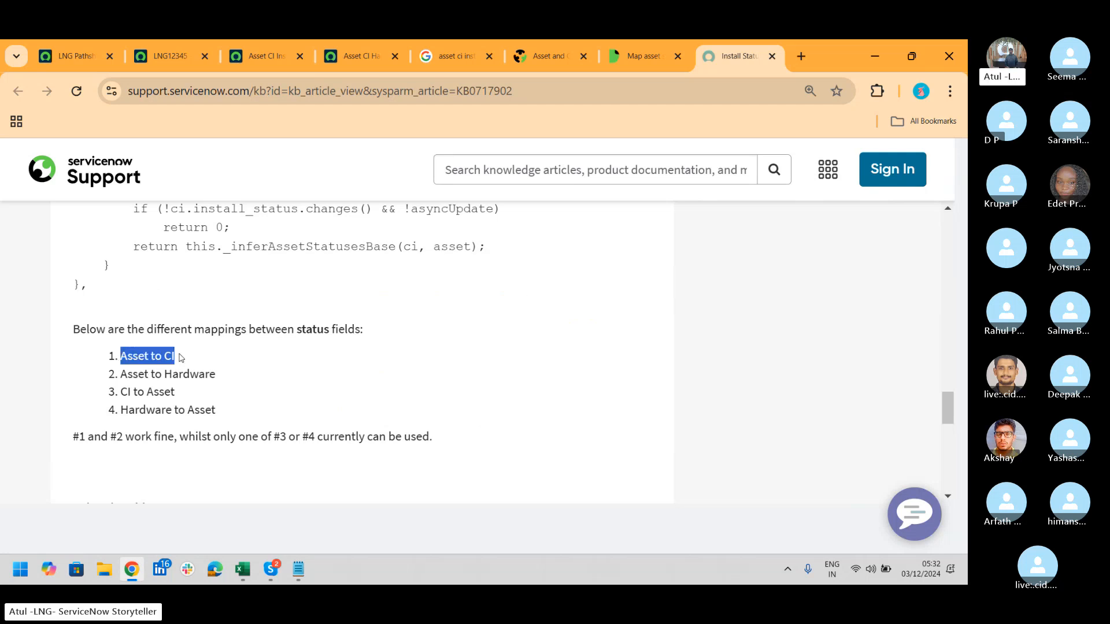
left_click_drag(120, 375, 215, 375)
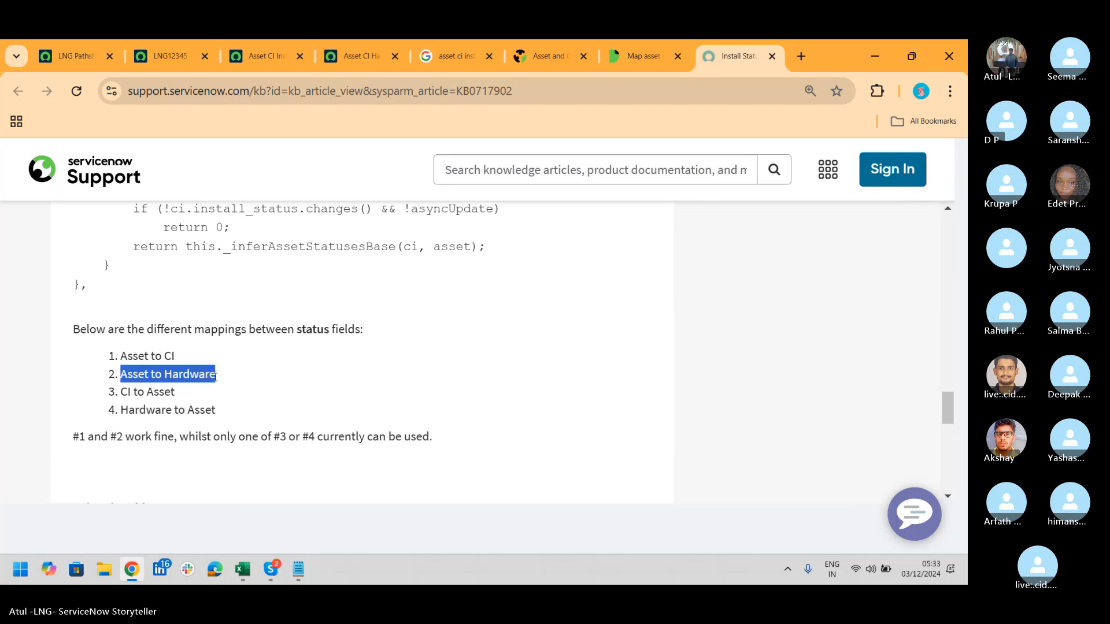
Step: Switch to Notepad, extend the "Asset -- CI" line with "-- Hardware", and compare it with the article's mapping list
left_click(299, 570)
left_click(251, 235)
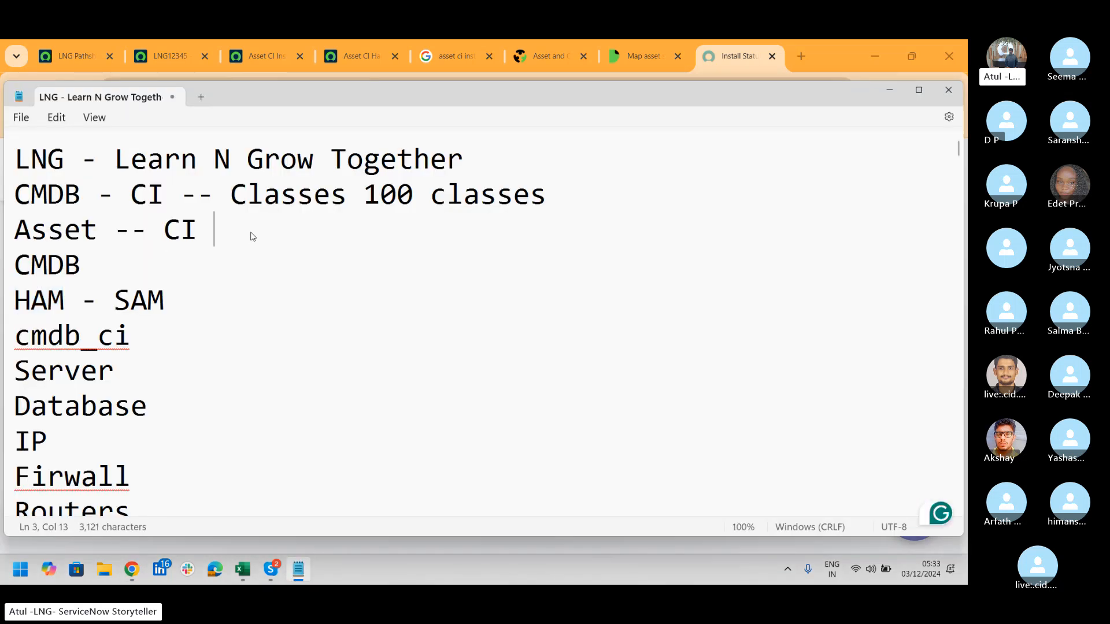
type("-- Hardware")
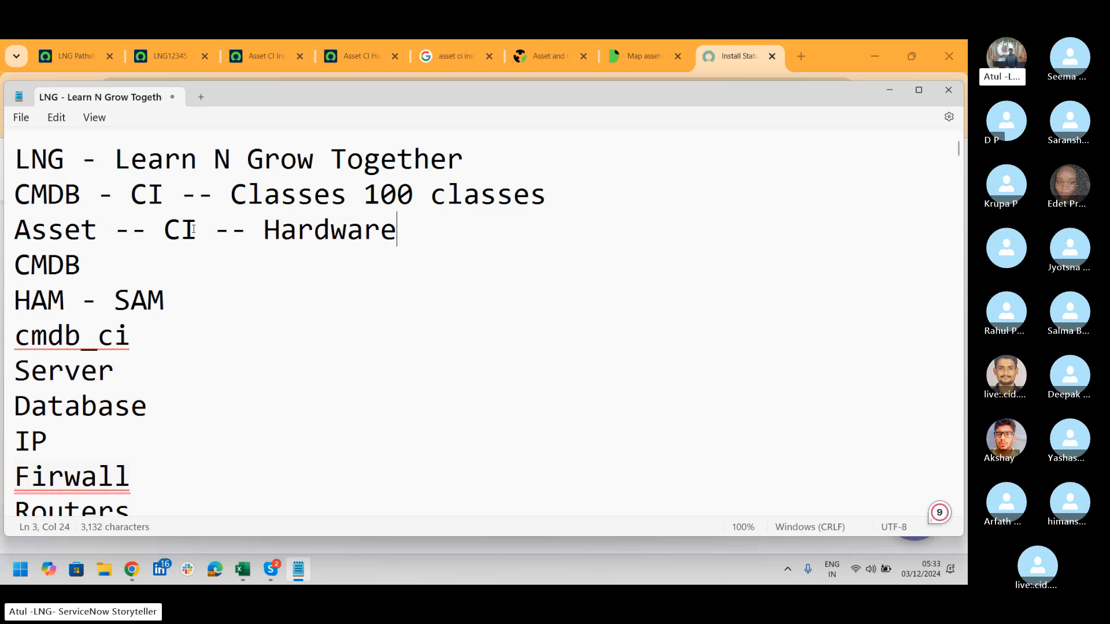
key("alt+Tab")
key("alt+Tab")
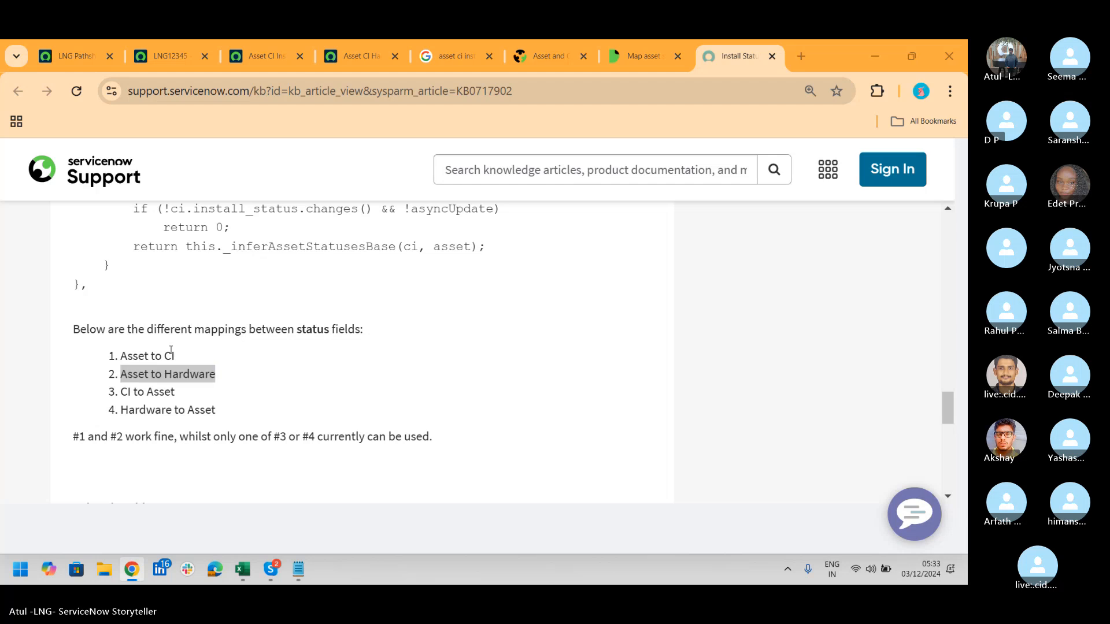
Step: Split Hardware off the "Asset -- CI --" line in the notes so a separate line reads "Asset - Hardware"
left_click(361, 239)
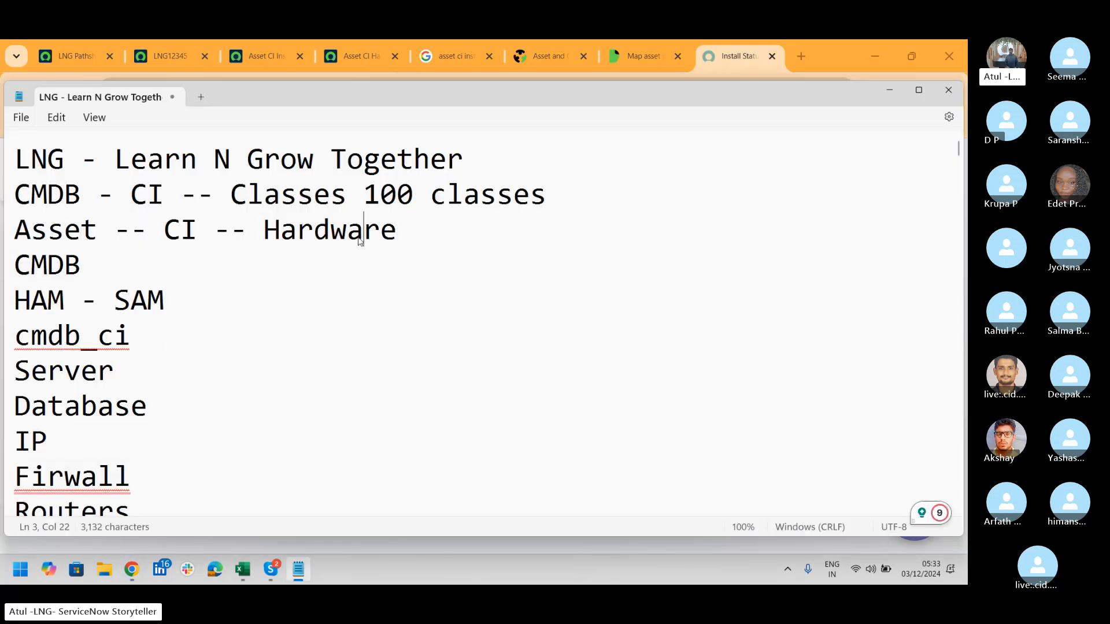
left_click(266, 229)
key("Return")
type("Asset")
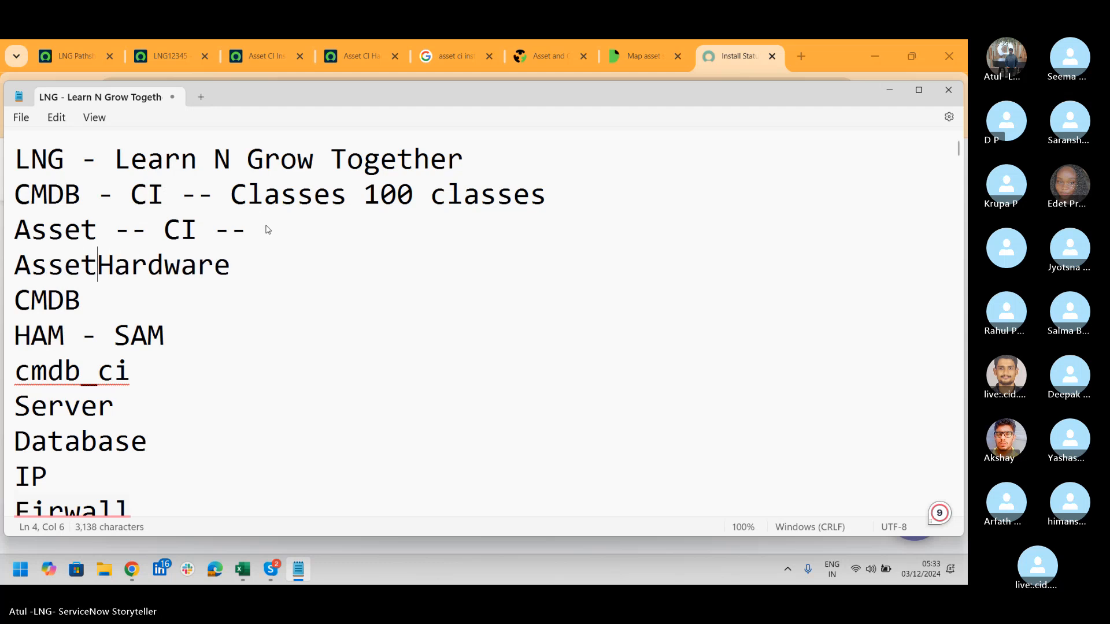
type(" -")
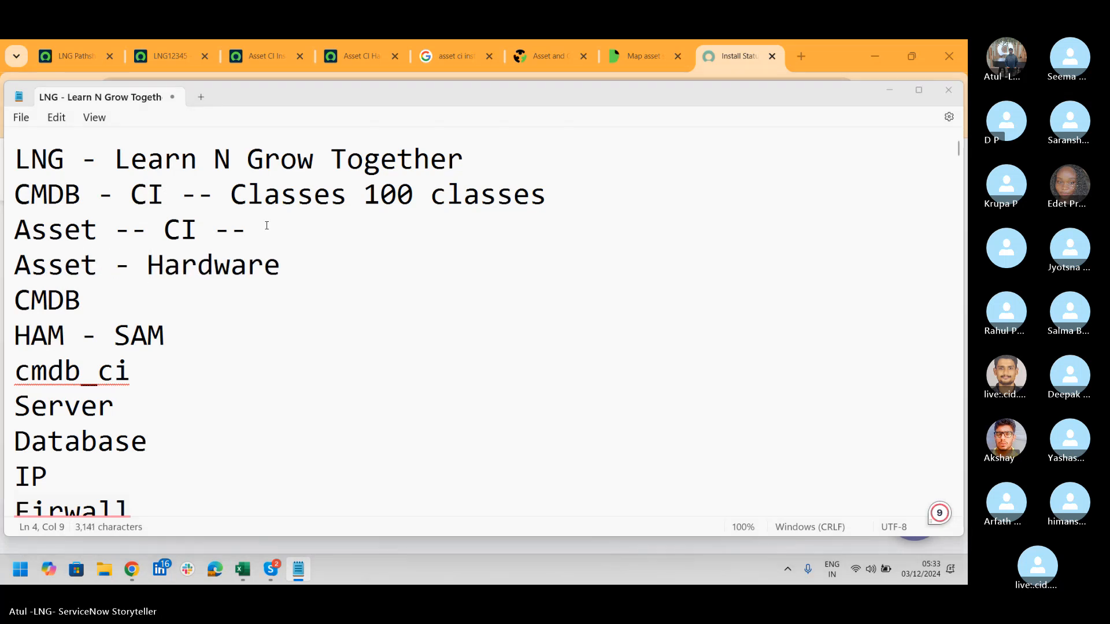
key("alt+Tab")
key("alt+Tab")
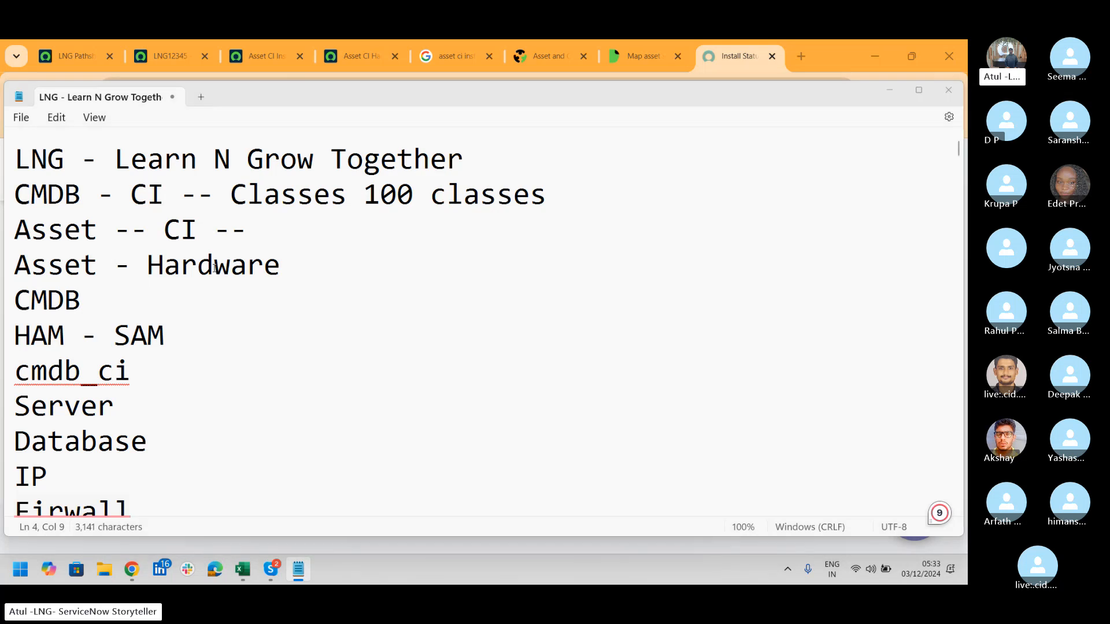
Step: Add a line reading "CI - Asset" below "Asset - Hardware" in the notes
key("alt+Tab")
key("alt+Tab")
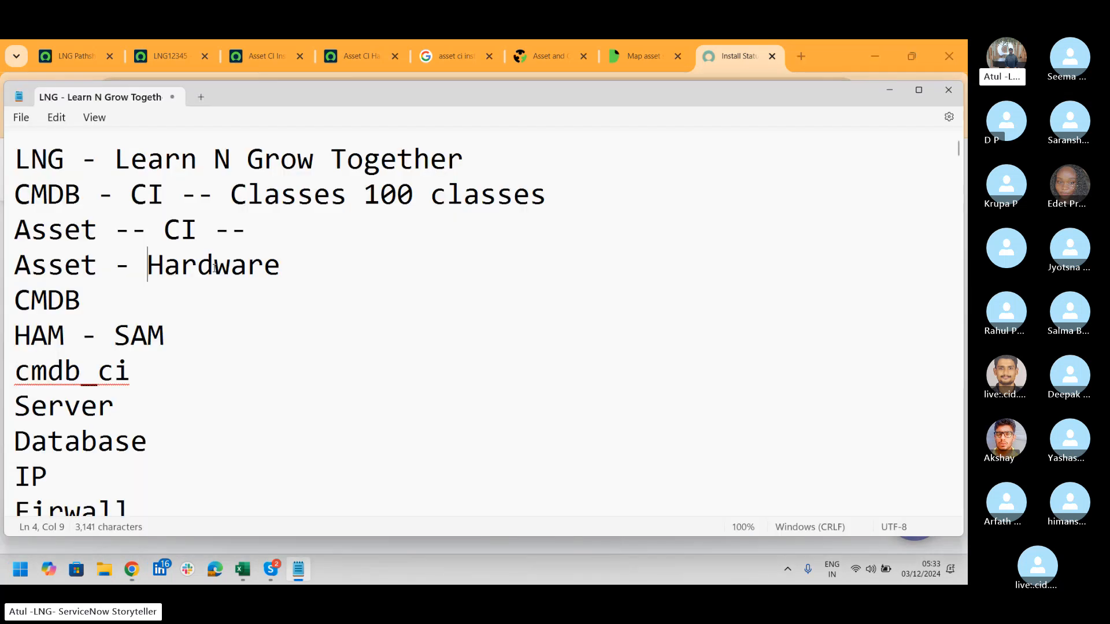
key("Return")
type("CI ")
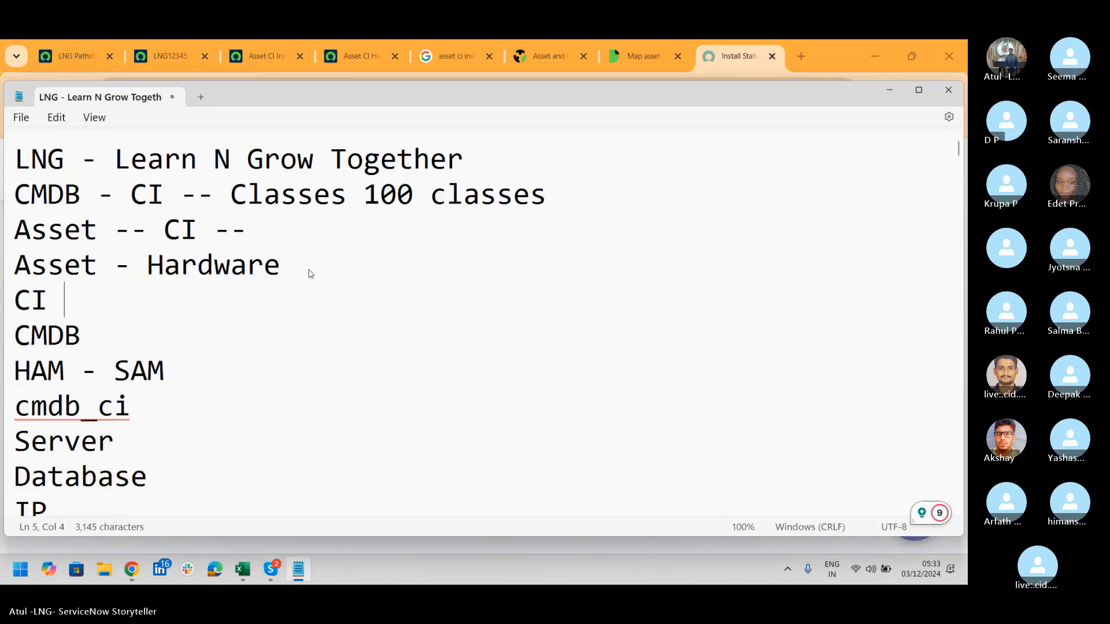
type("- Aseet")
key("BackSpace")
key("BackSpace")
key("BackSpace")
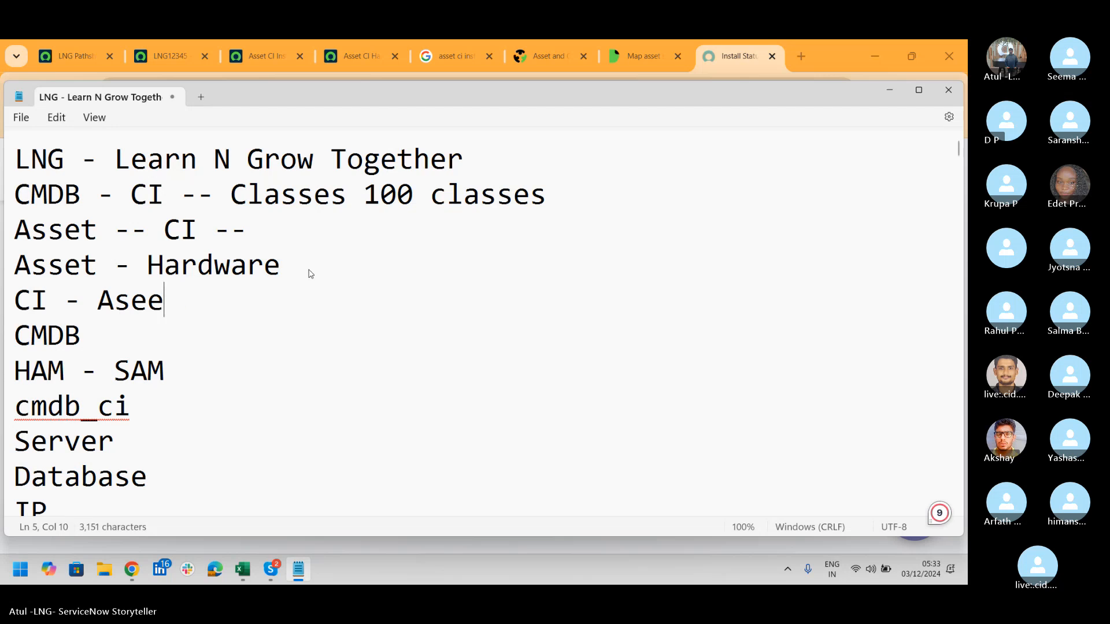
type("set")
Step: Recheck the article's mapping list and add a line reading "Hardware - Asset" below "CI - Asset" in the notes
key("alt+Tab")
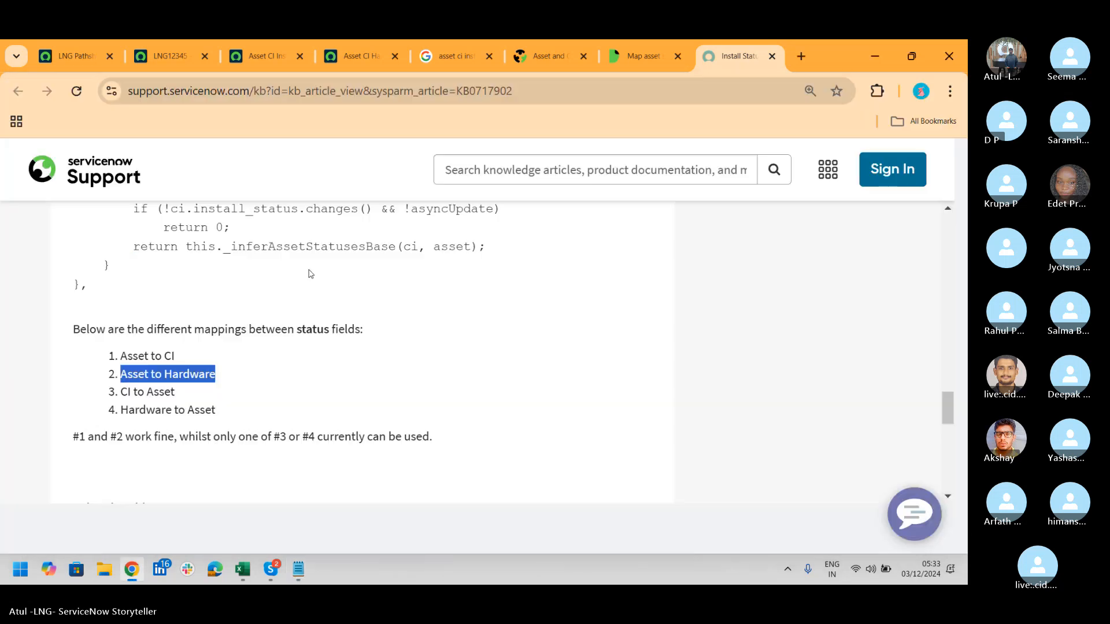
key("alt+Tab")
key("Return")
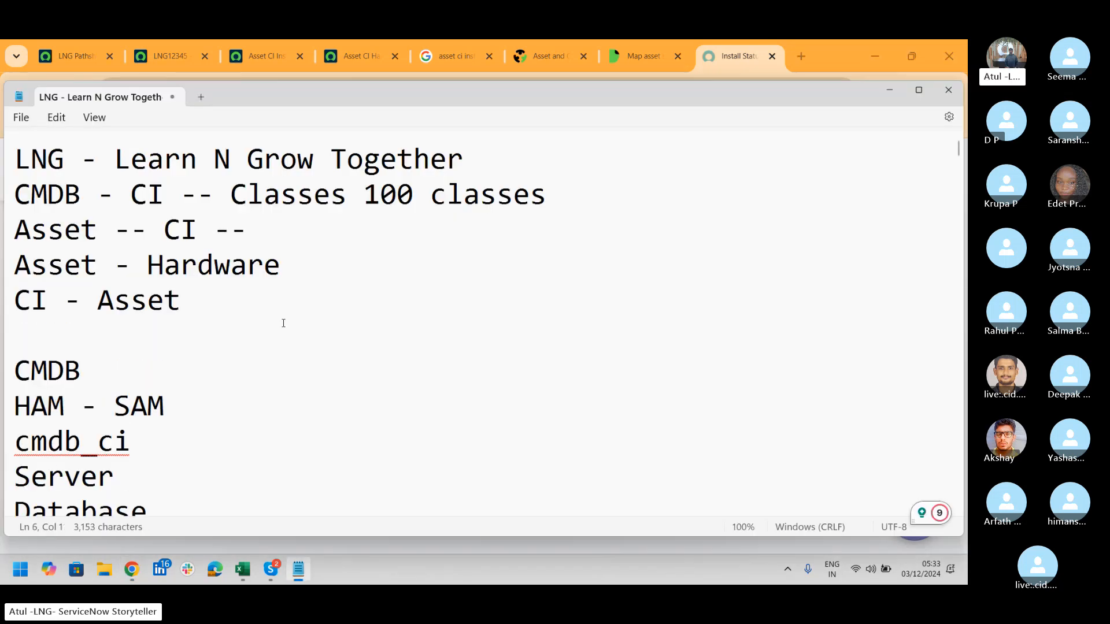
type("Hardwar")
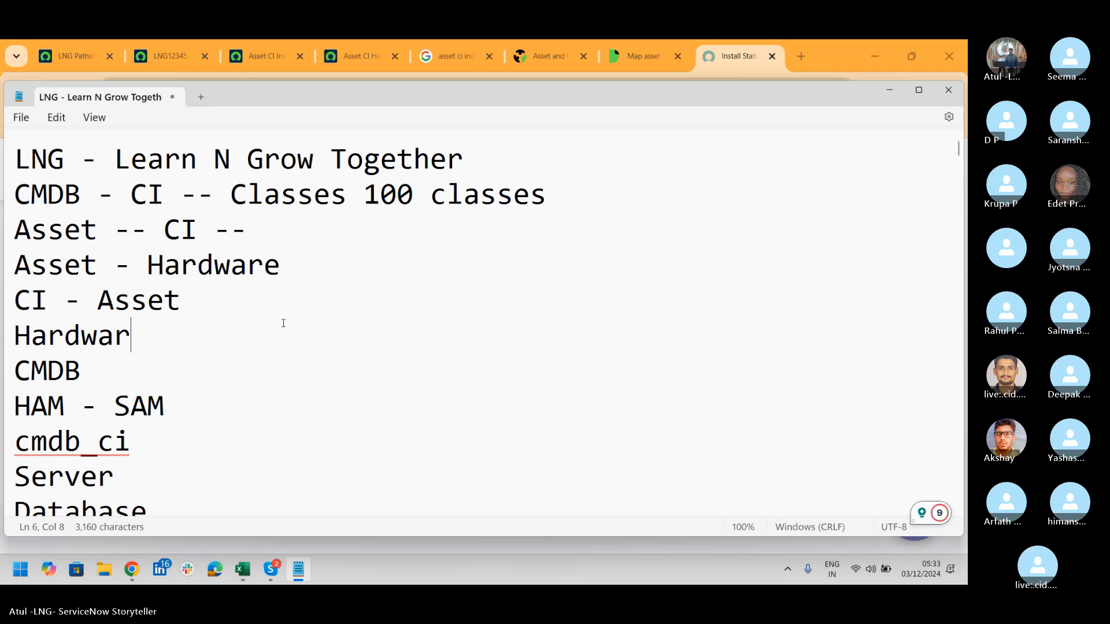
type("e - Asset")
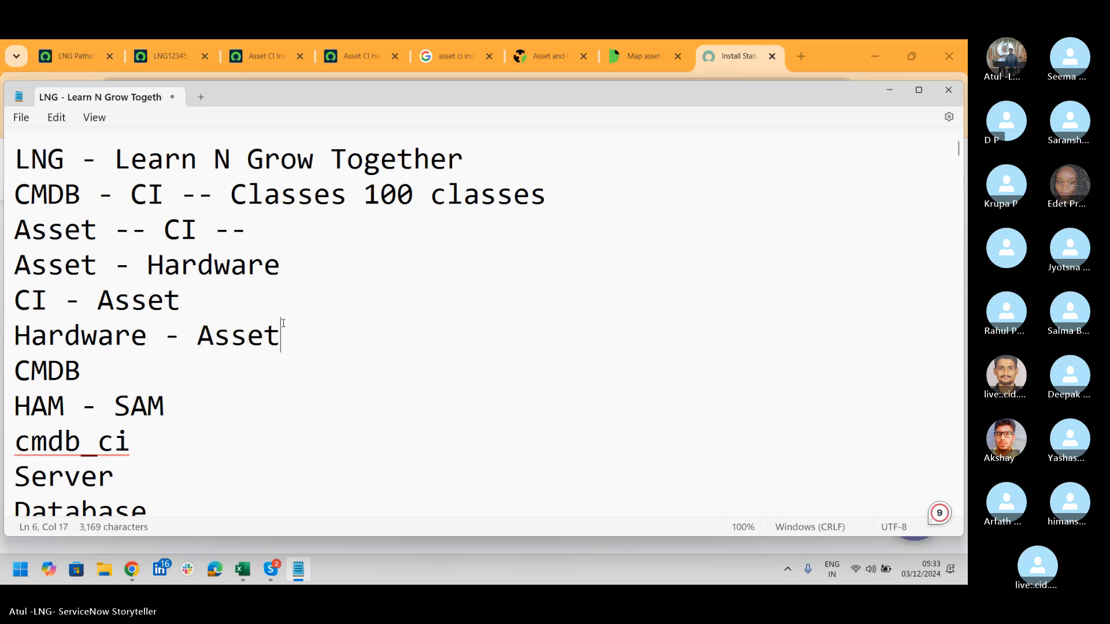
Step: Highlight the "CI - Asset" and "Hardware - Asset" notes, and view the Asset CI Hardware State Mappings list in the browser
left_click_drag(285, 329, 9, 307)
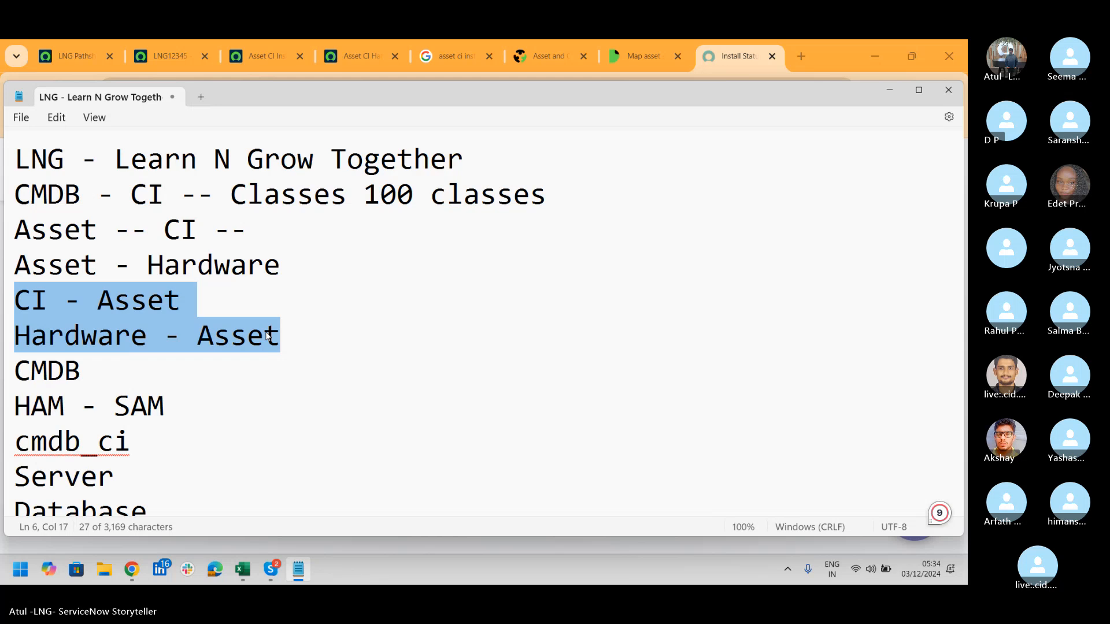
key("alt+Tab")
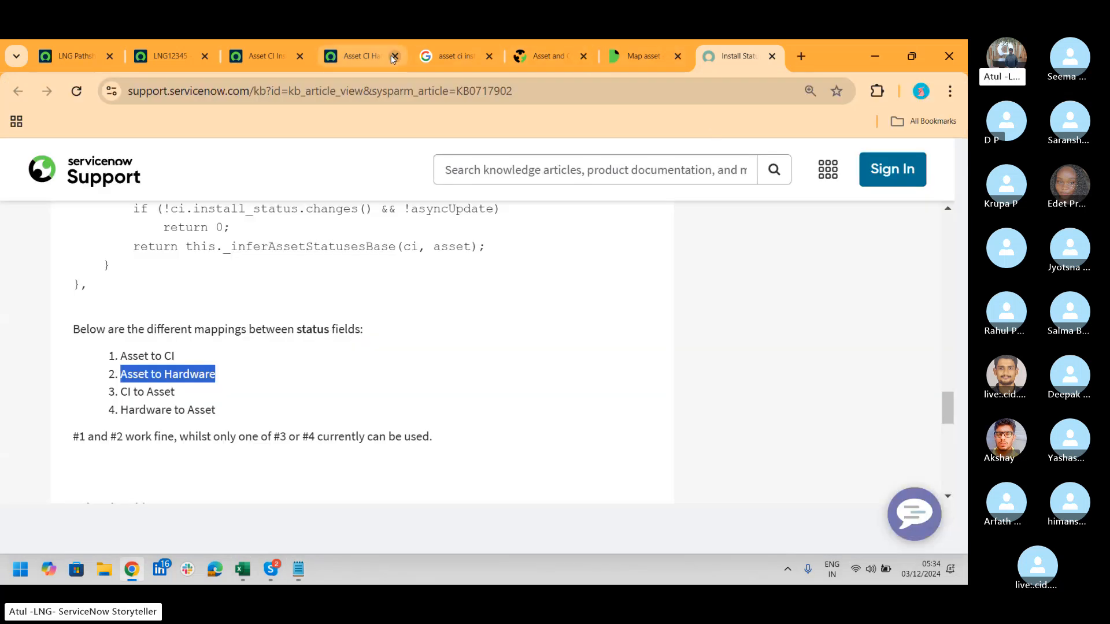
left_click(343, 58)
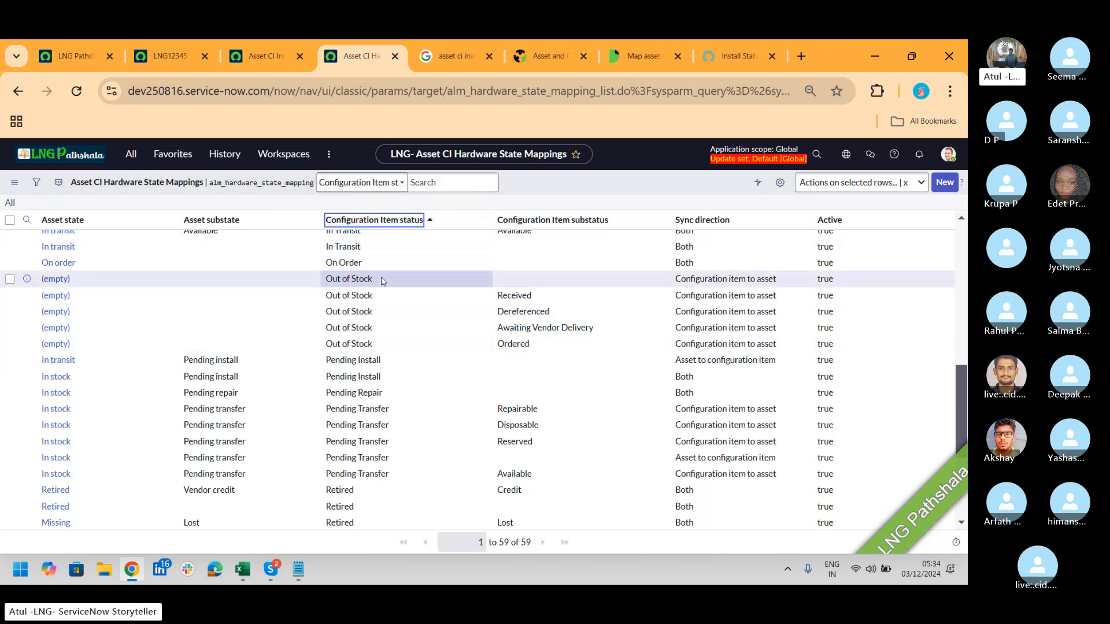
Step: Check the LNG Pathshala computer's status fields and highlight the "CI - Asset" and "Hardware - Asset" lines in the notes
left_click(71, 66)
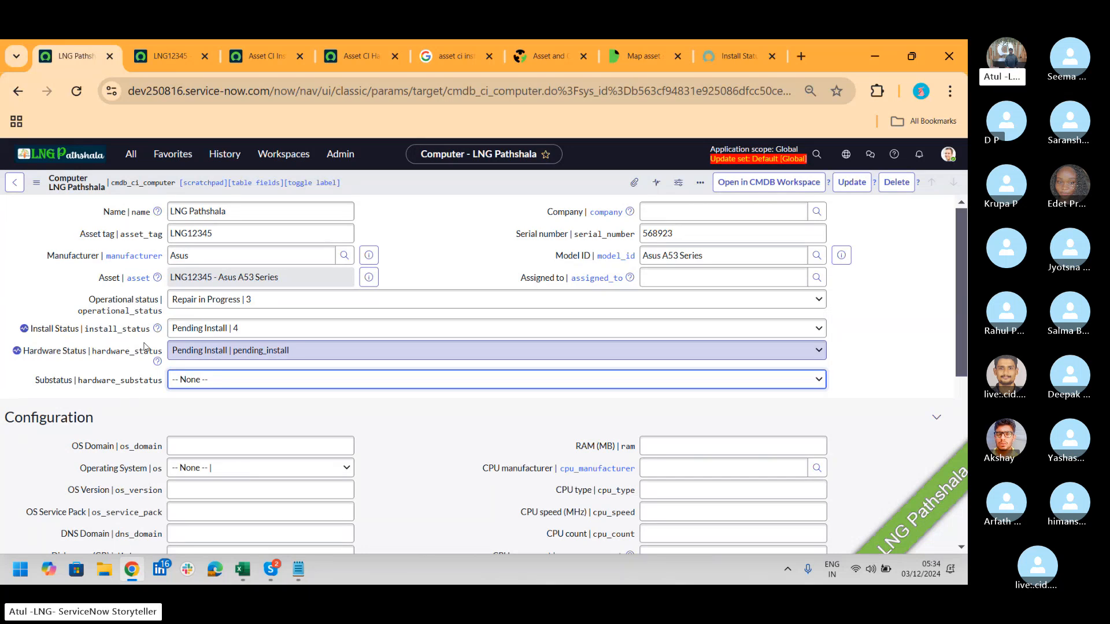
key("alt+Tab")
left_click(293, 341)
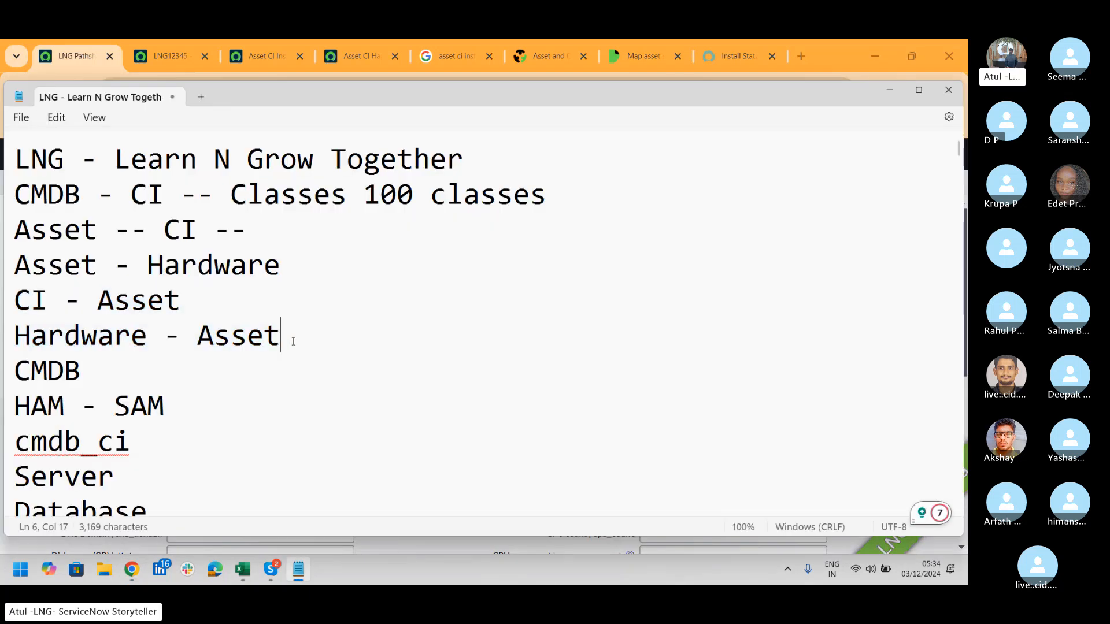
left_click_drag(293, 341, 21, 288)
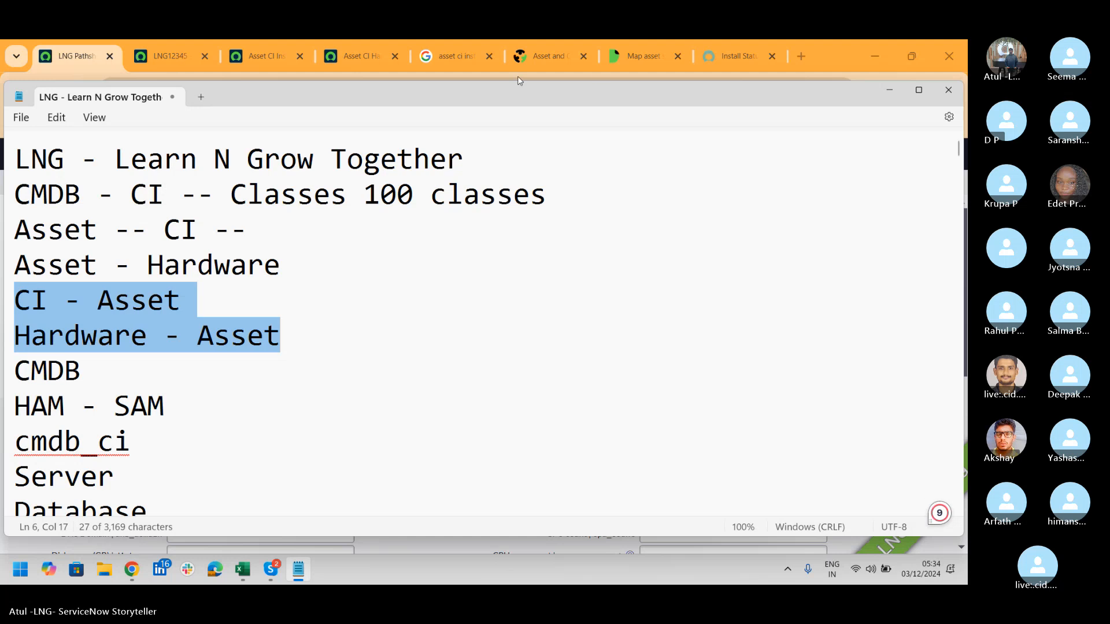
Step: Share the KB0717902 support article's link in the CSA-Batch16 Skype call chat and return to the article in the browser
left_click(724, 52)
left_click(433, 98)
key("ctrl+c")
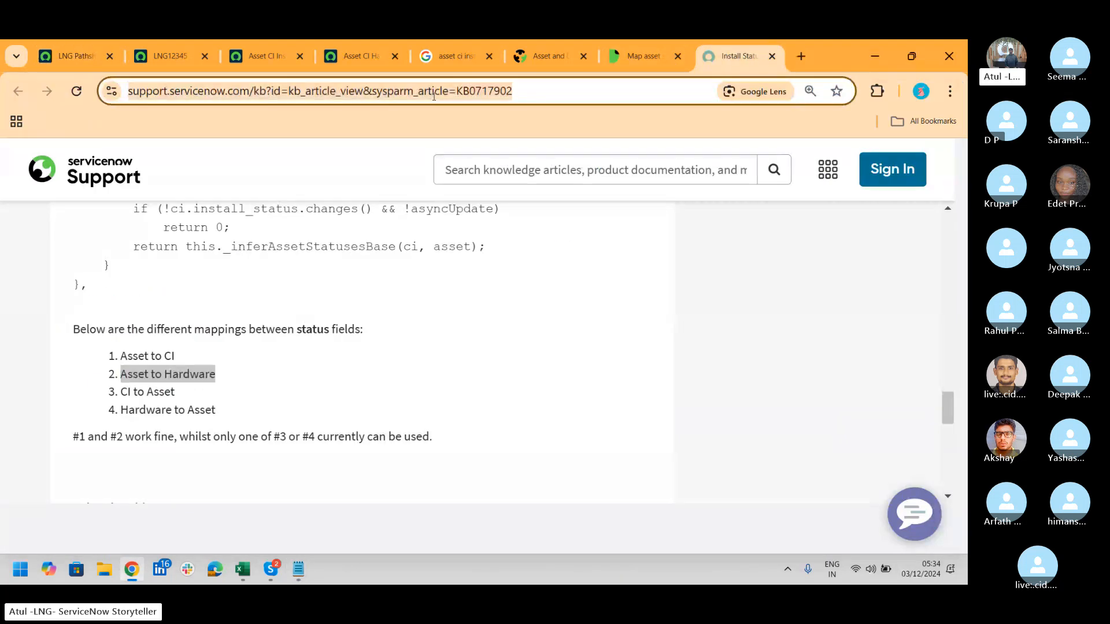
left_click(271, 569)
left_click(255, 511)
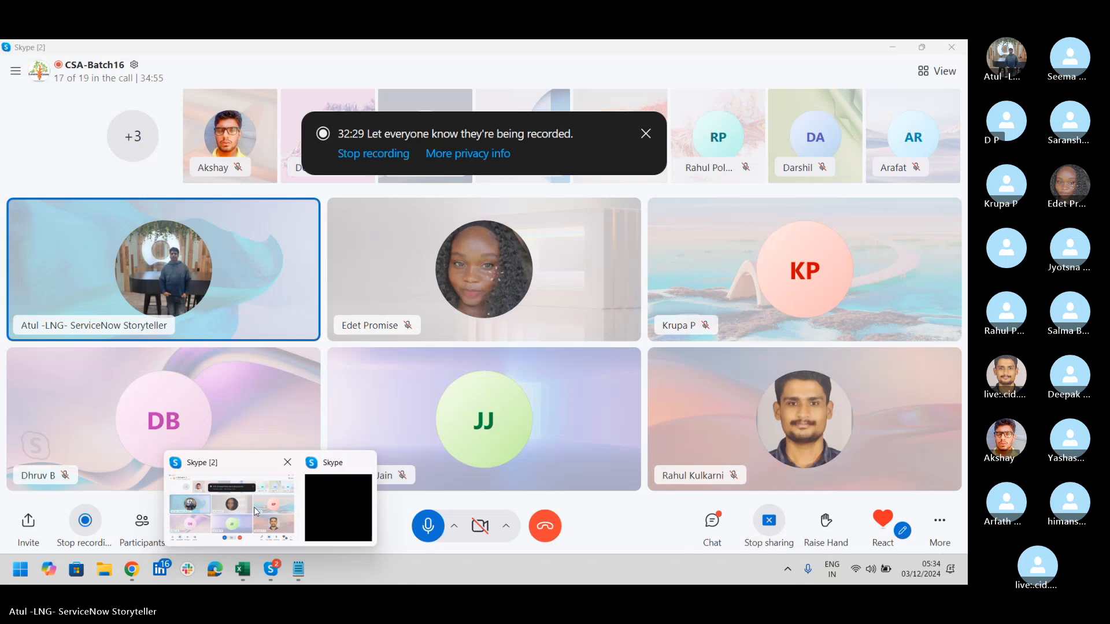
left_click(711, 524)
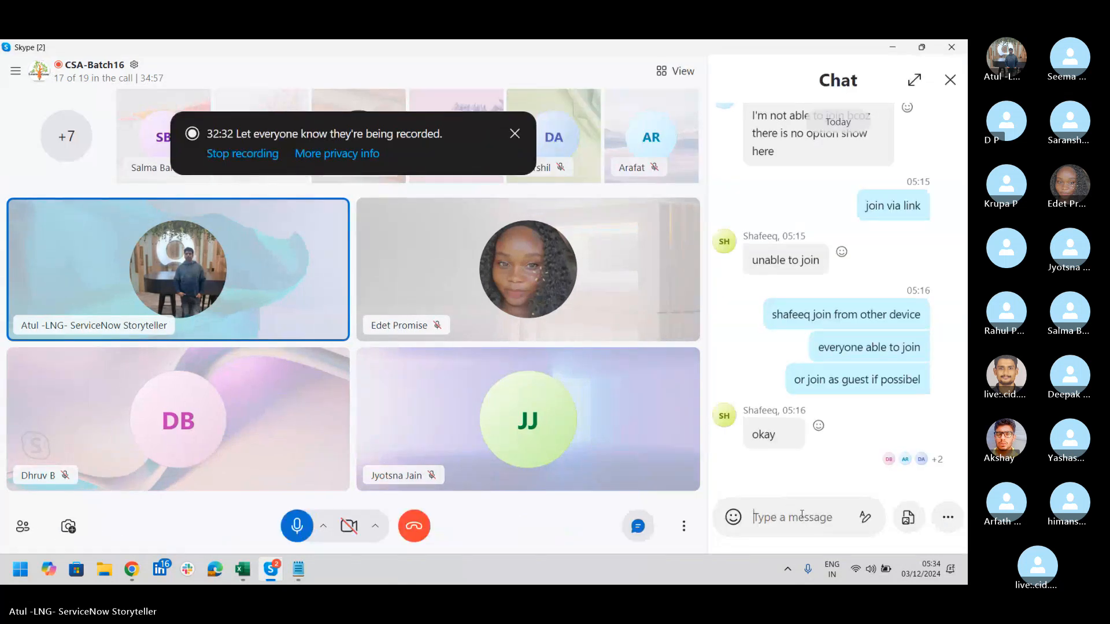
key("ctrl+v")
key("Return")
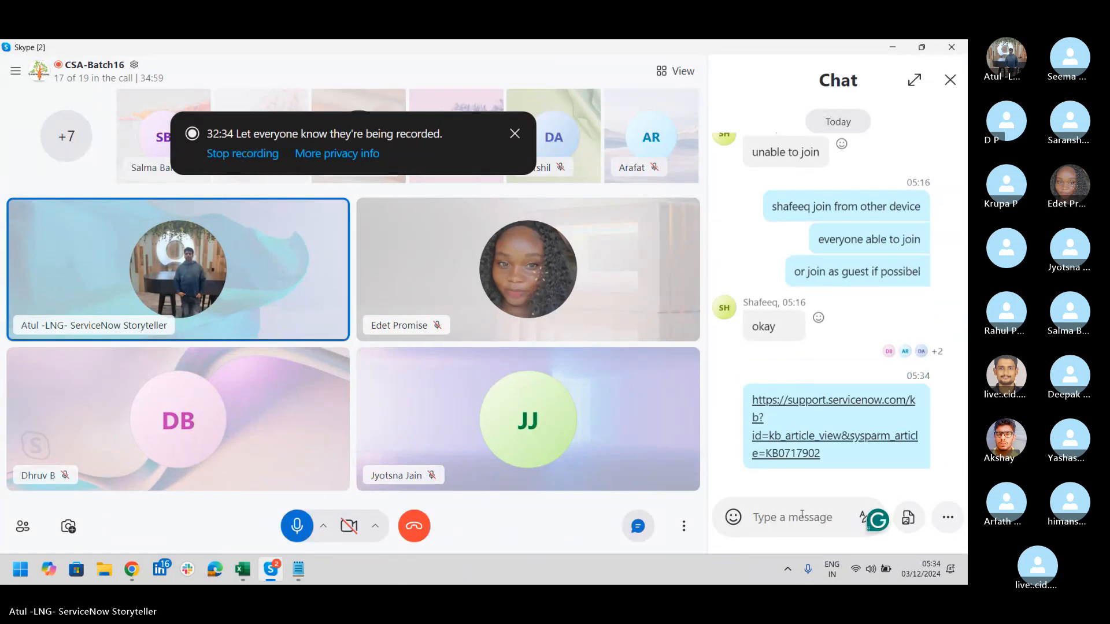
left_click(950, 80)
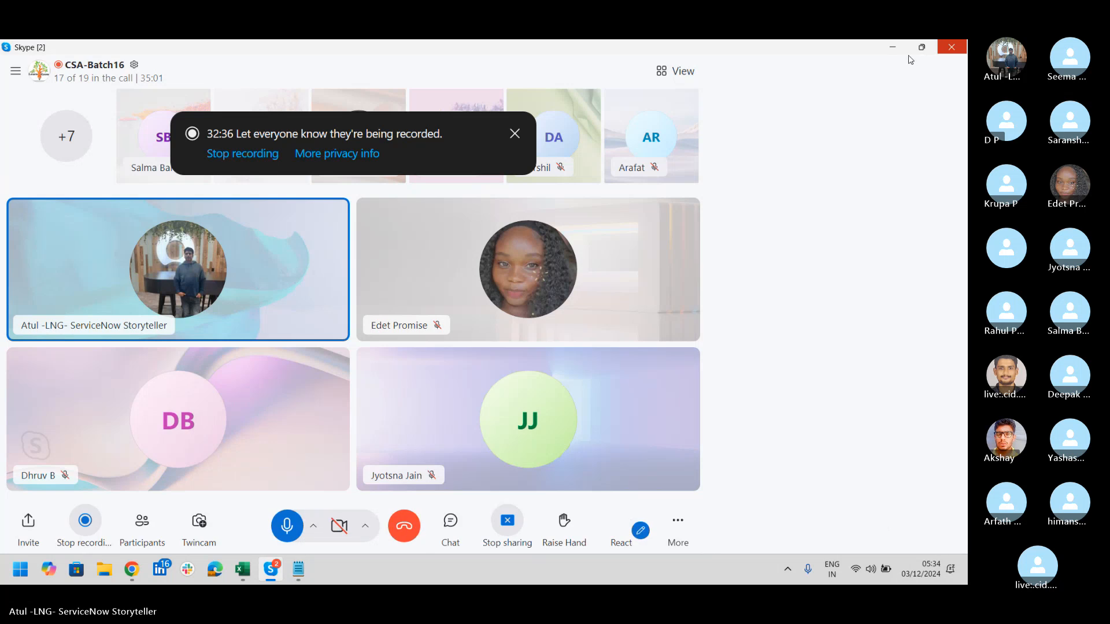
key("alt+Tab")
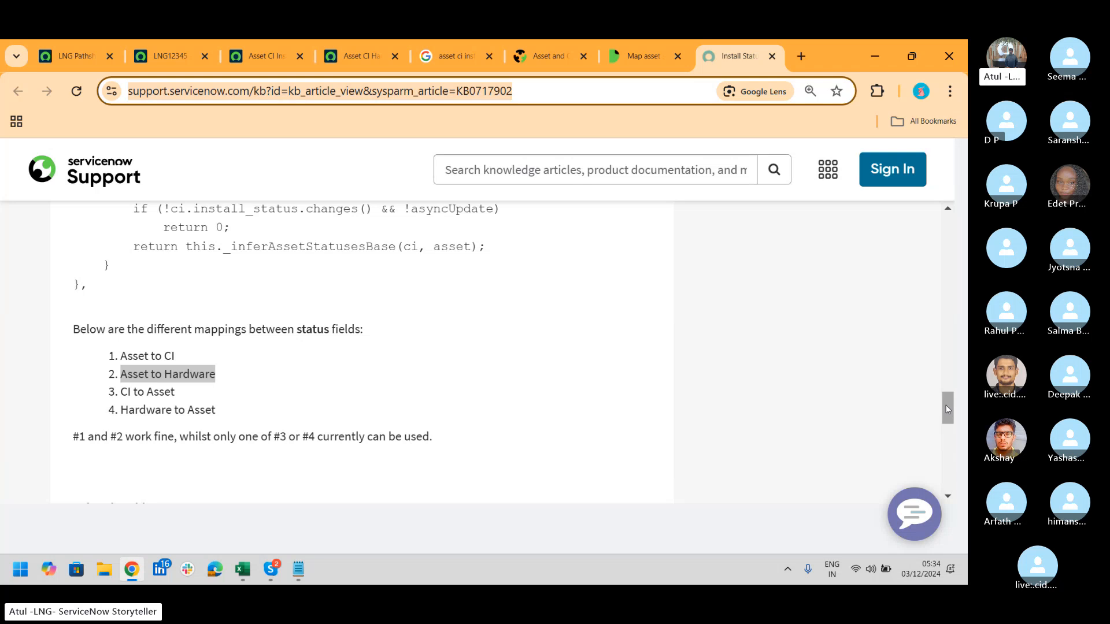
Step: Examine the article's install_status precedence code, the list of status mappings and the related problem, and return to the article's heading
left_click_drag(949, 410, 967, 382)
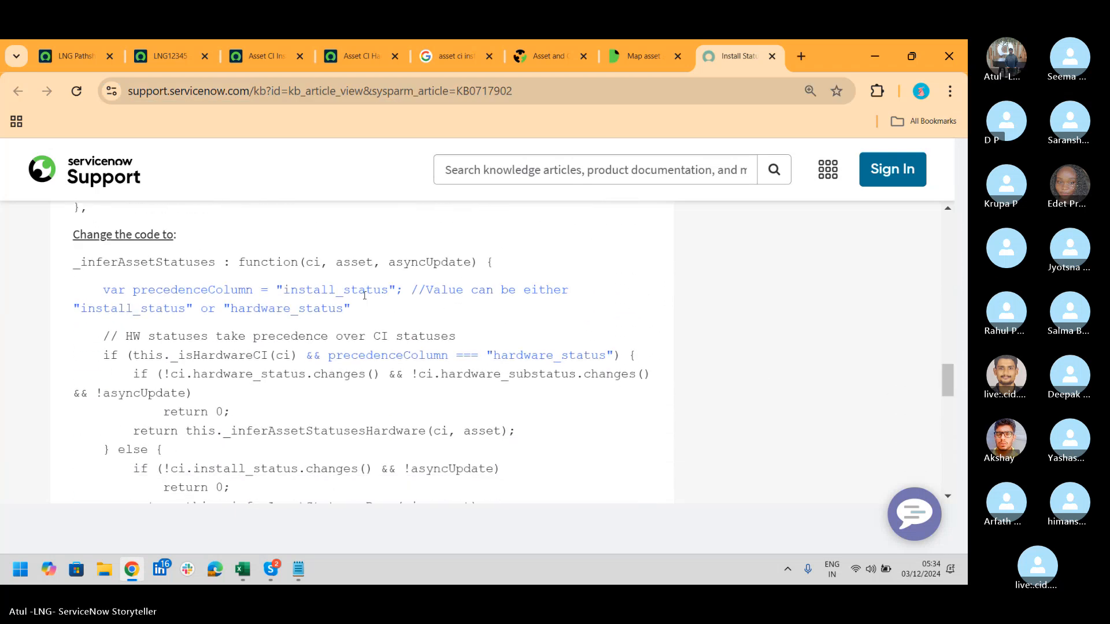
left_click_drag(284, 289, 389, 288)
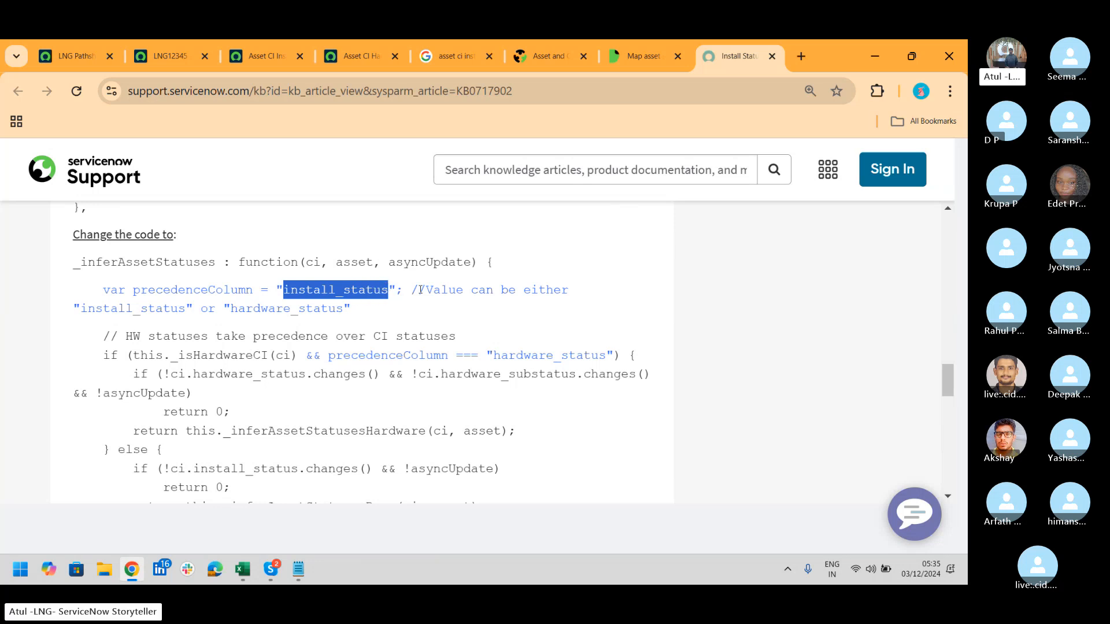
scroll(317, 310, "down", 7)
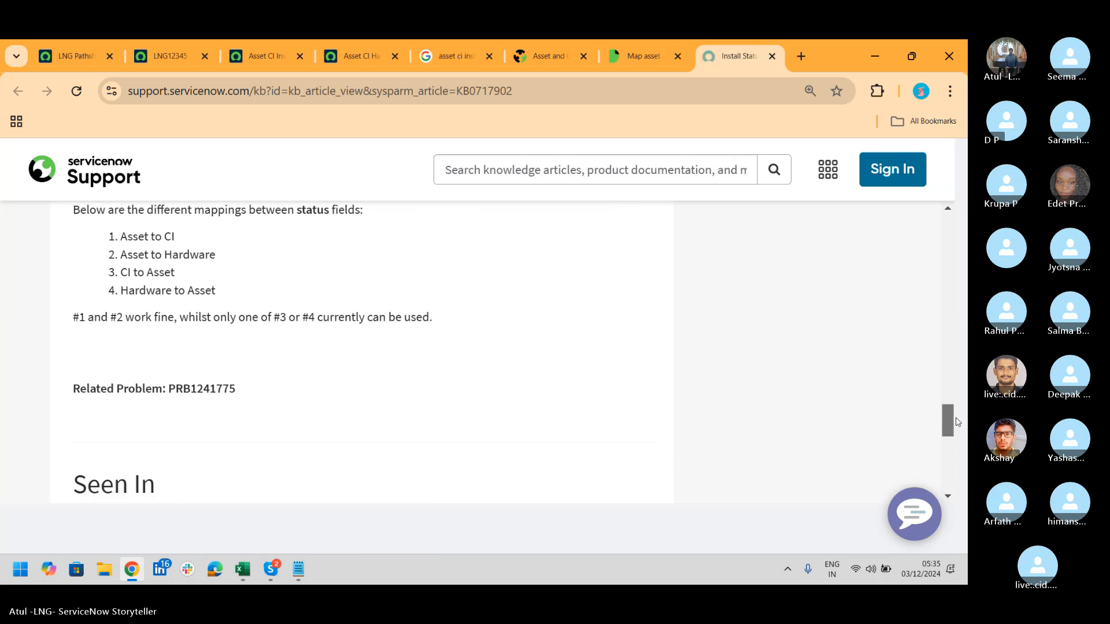
left_click_drag(219, 294, 130, 283)
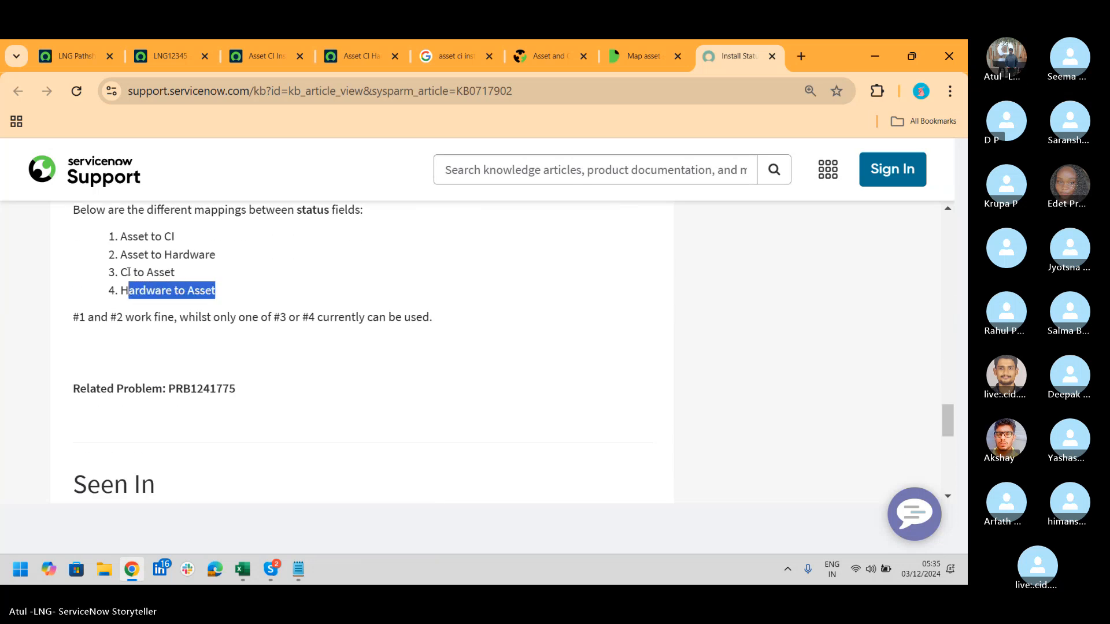
double_click(201, 390)
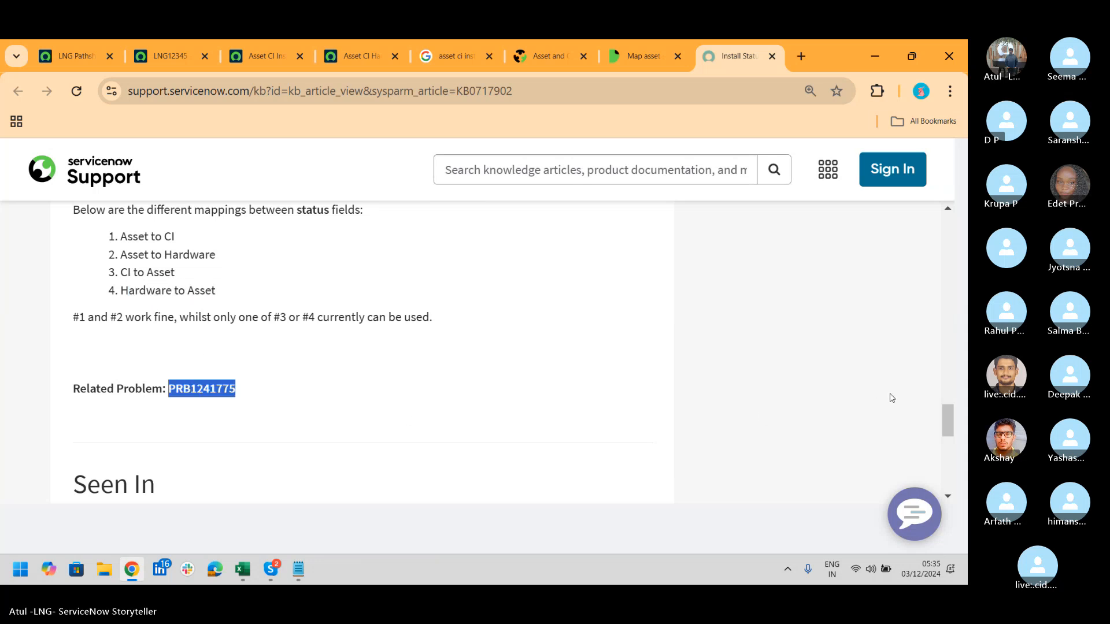
left_click_drag(949, 417, 960, 218)
key("alt+Tab")
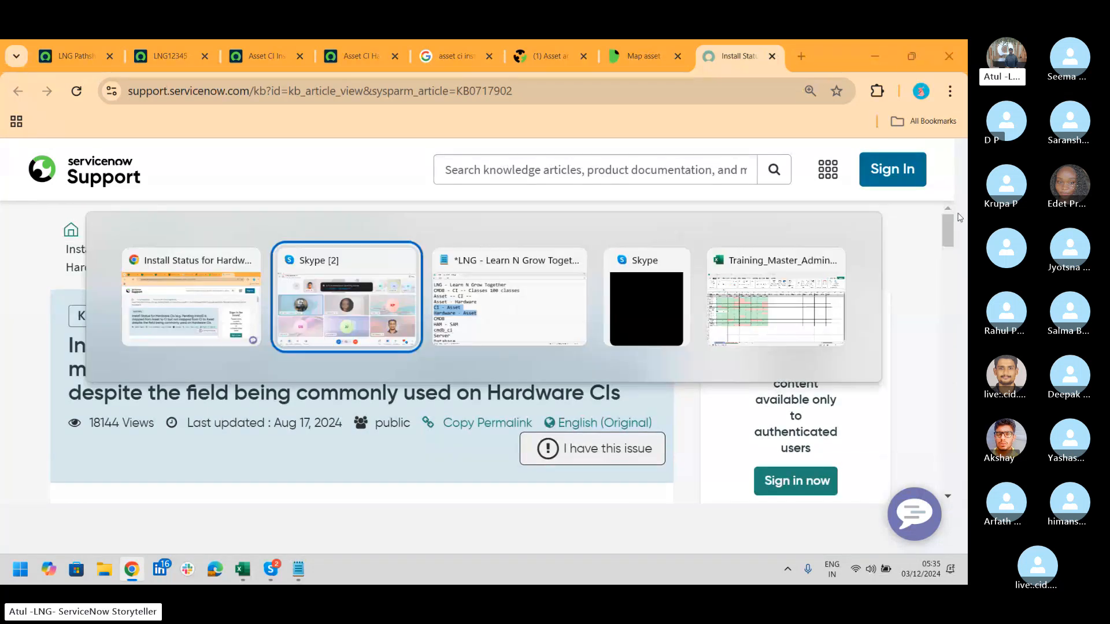
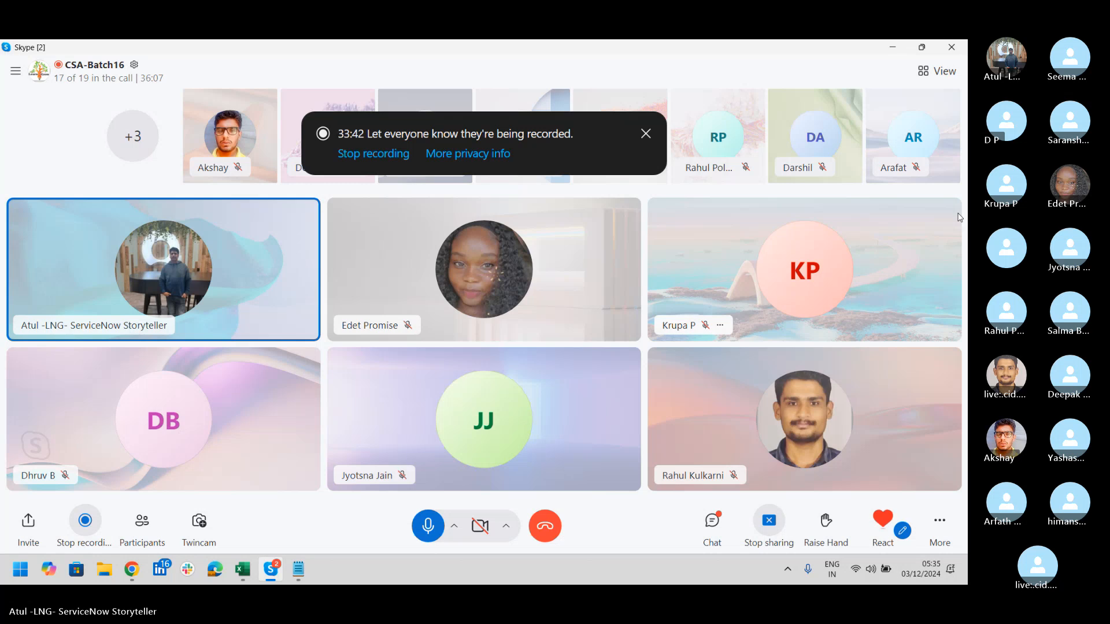
key("alt+Tab")
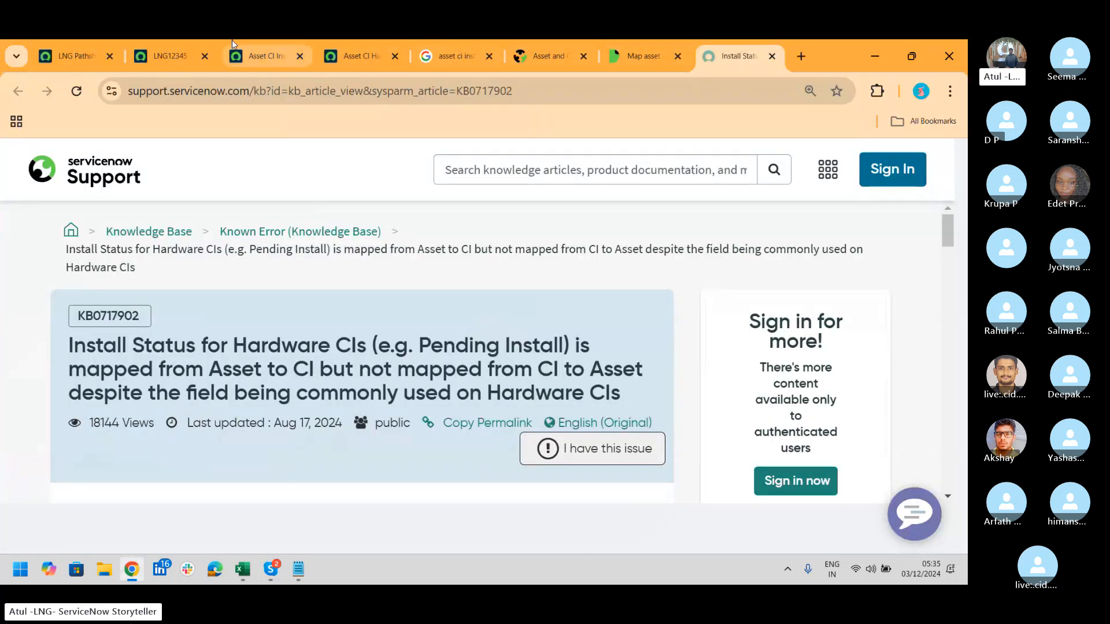
Step: Consult the hardware state mappings, set asset LNG12345 to state Retired and substate Vendor credit, and save the record
left_click(82, 68)
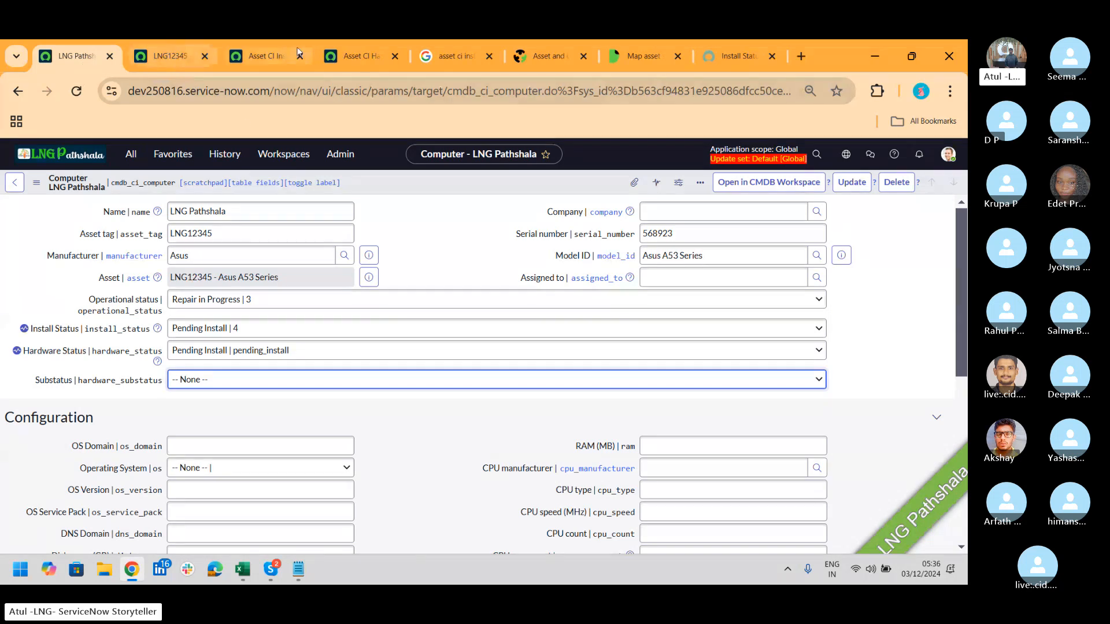
left_click(262, 49)
left_click(346, 54)
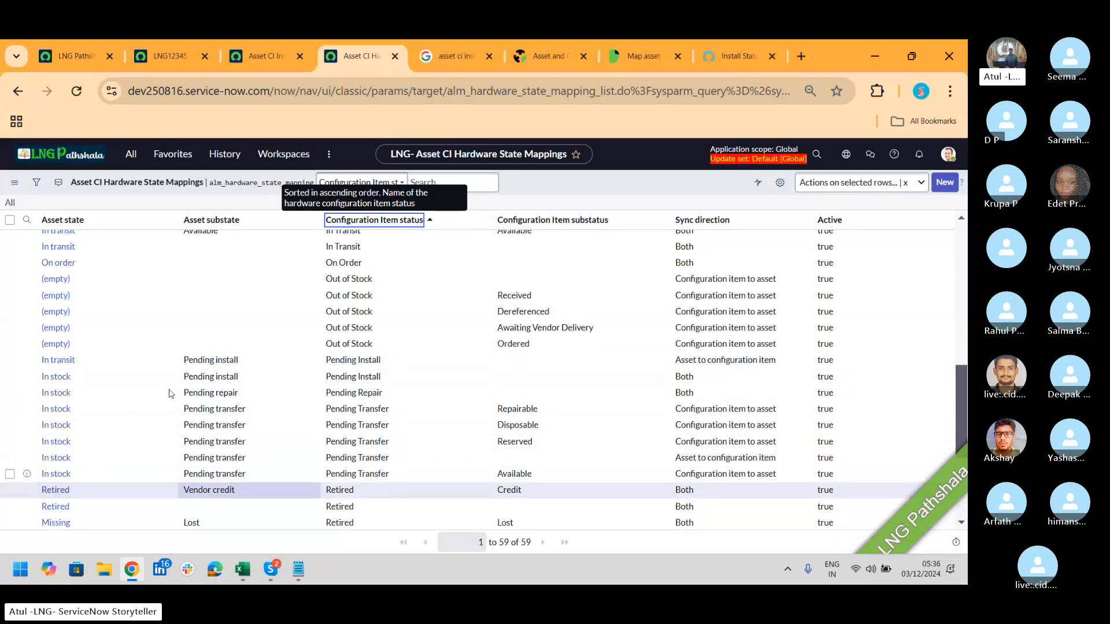
left_click(170, 58)
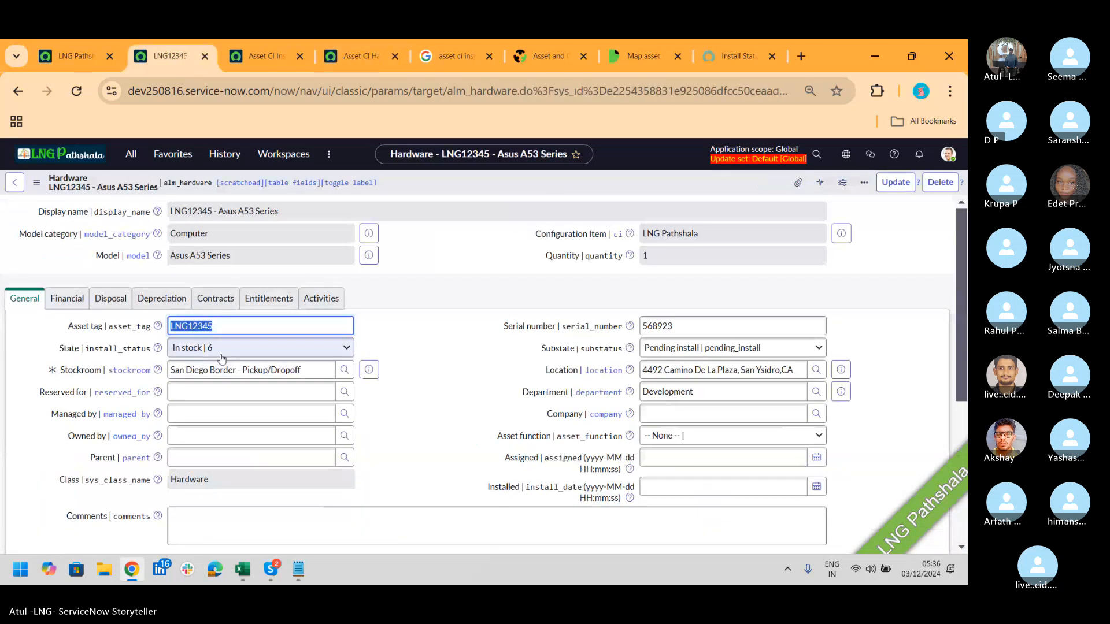
left_click(233, 350)
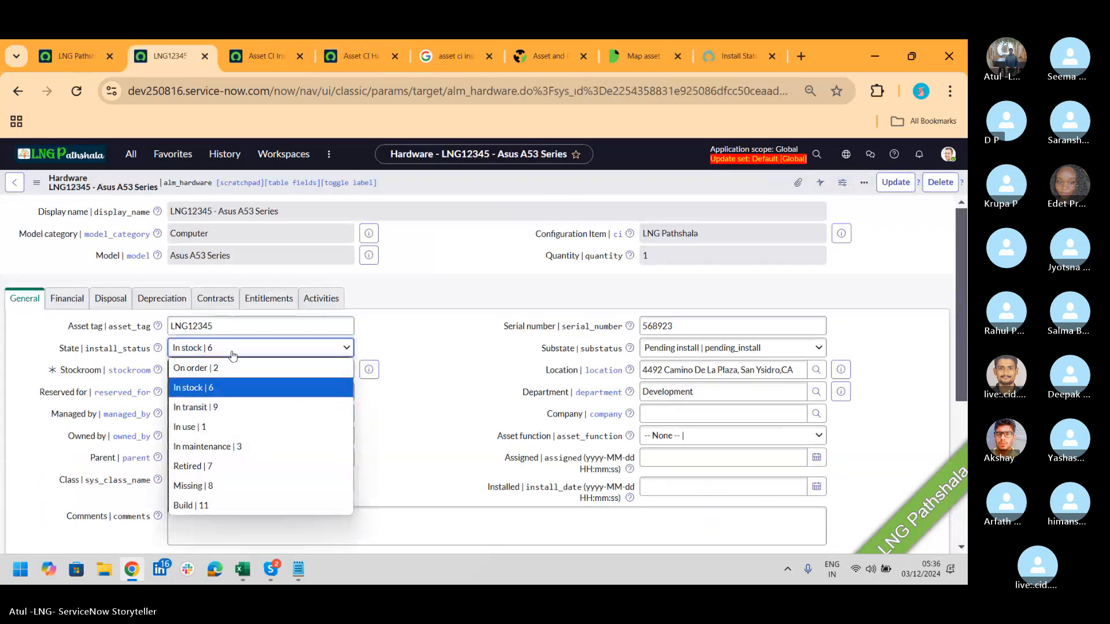
left_click(211, 467)
left_click(700, 357)
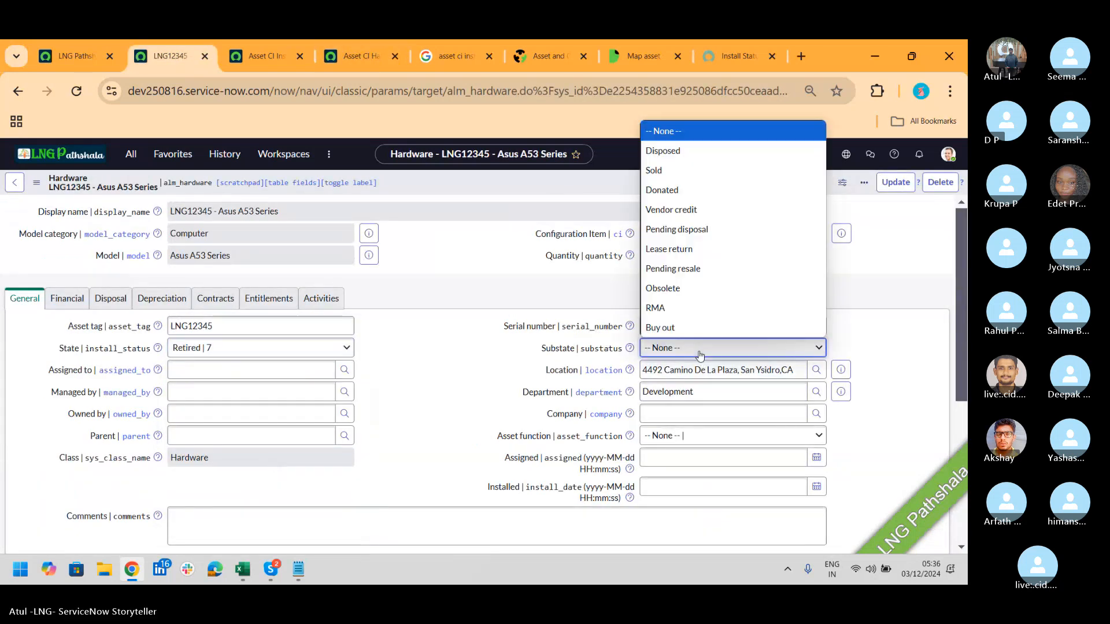
left_click(694, 212)
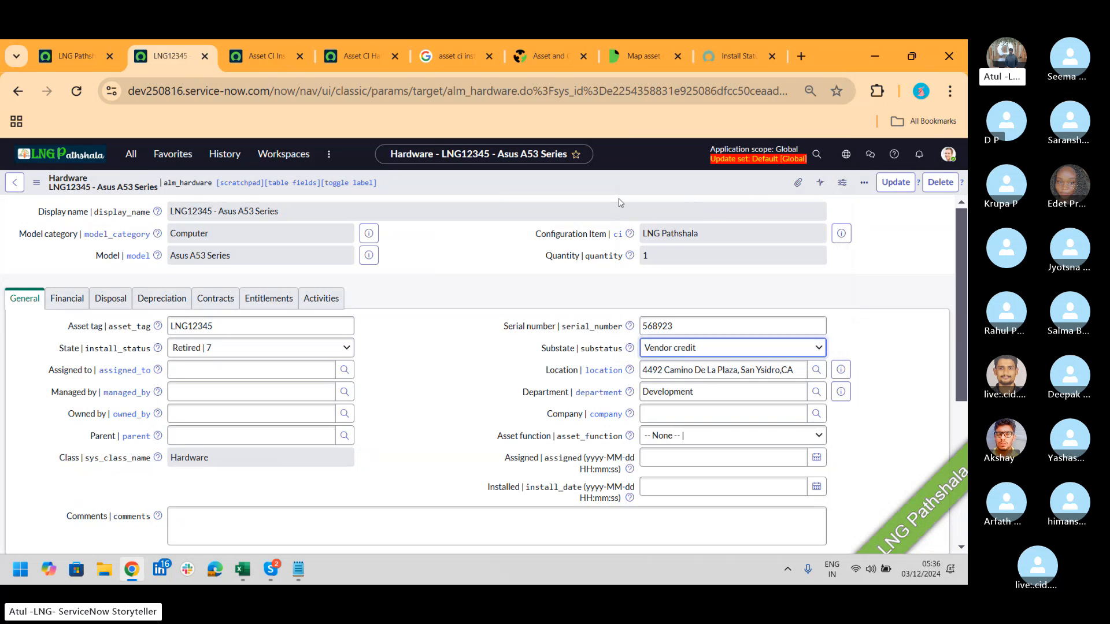
right_click(554, 183)
left_click(570, 188)
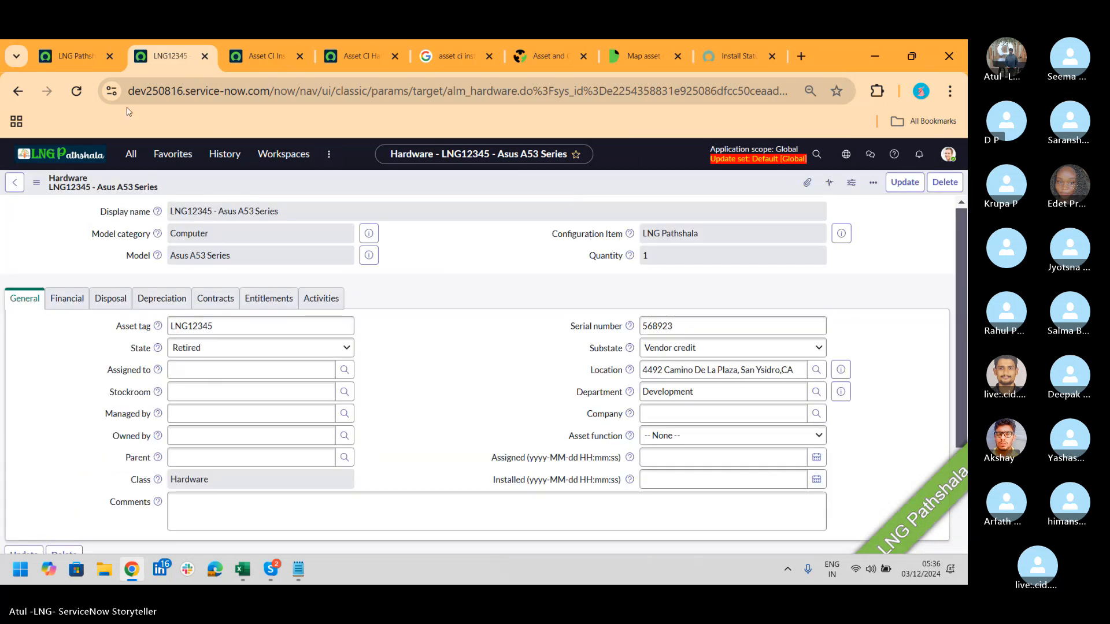
Step: Compare the LNG Pathshala computer's status fields and the asset's state and substate with the Install Status and Hardware State mapping lists
left_click(75, 56)
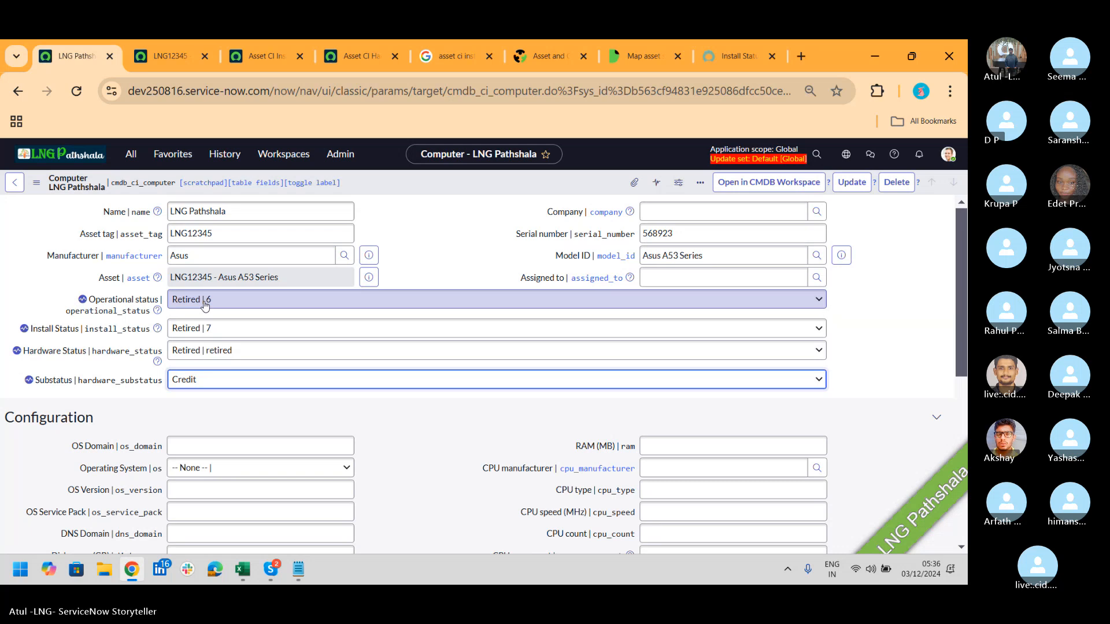
left_click(260, 55)
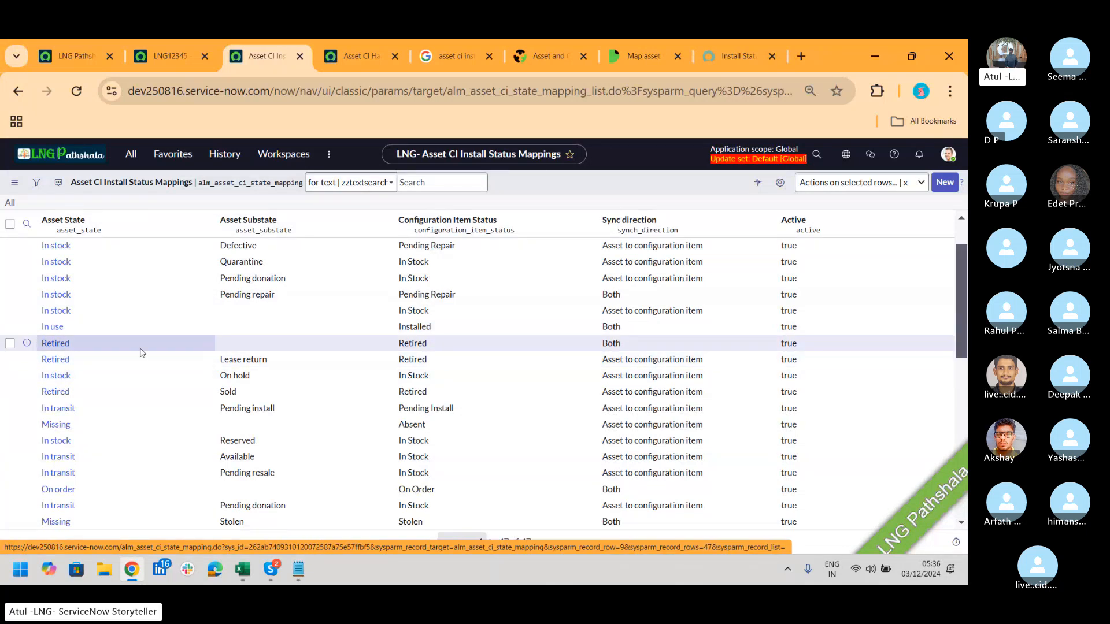
left_click(65, 59)
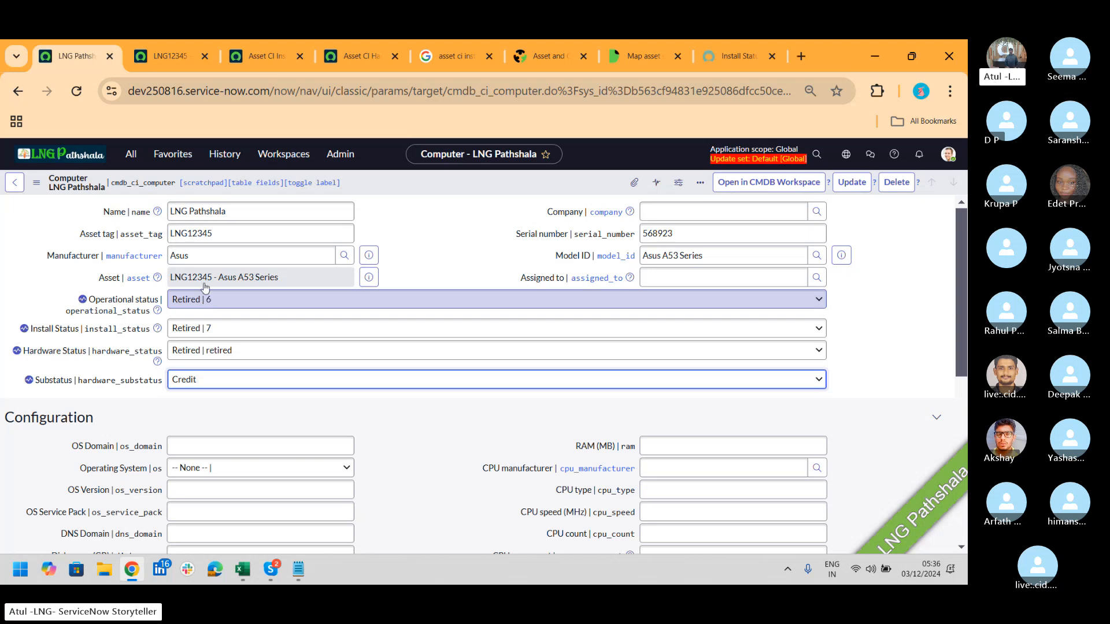
left_click(259, 66)
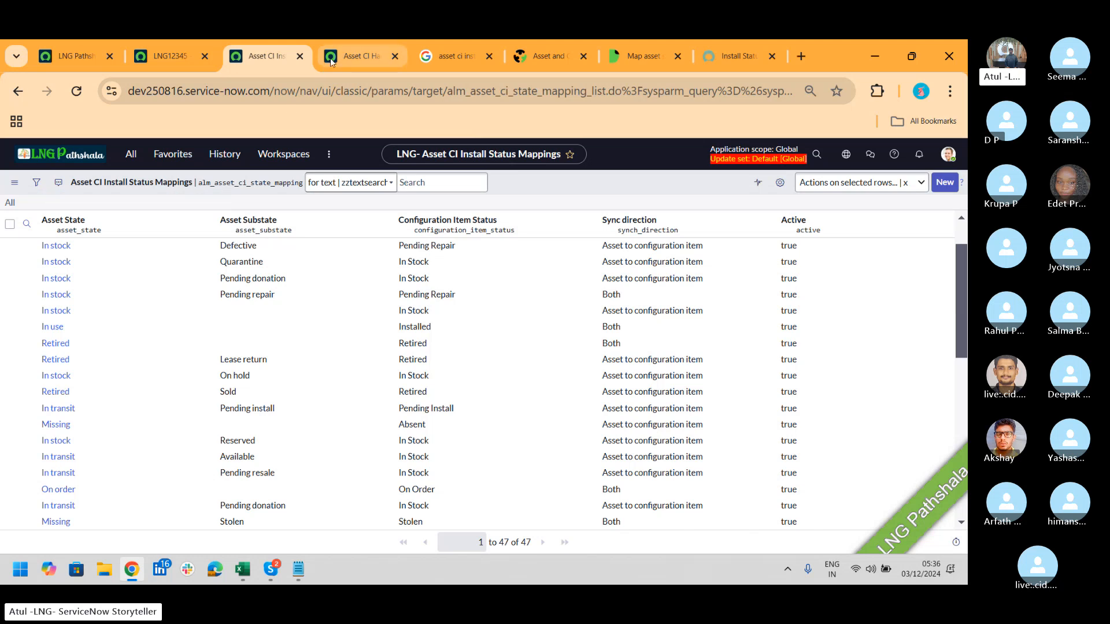
left_click(352, 53)
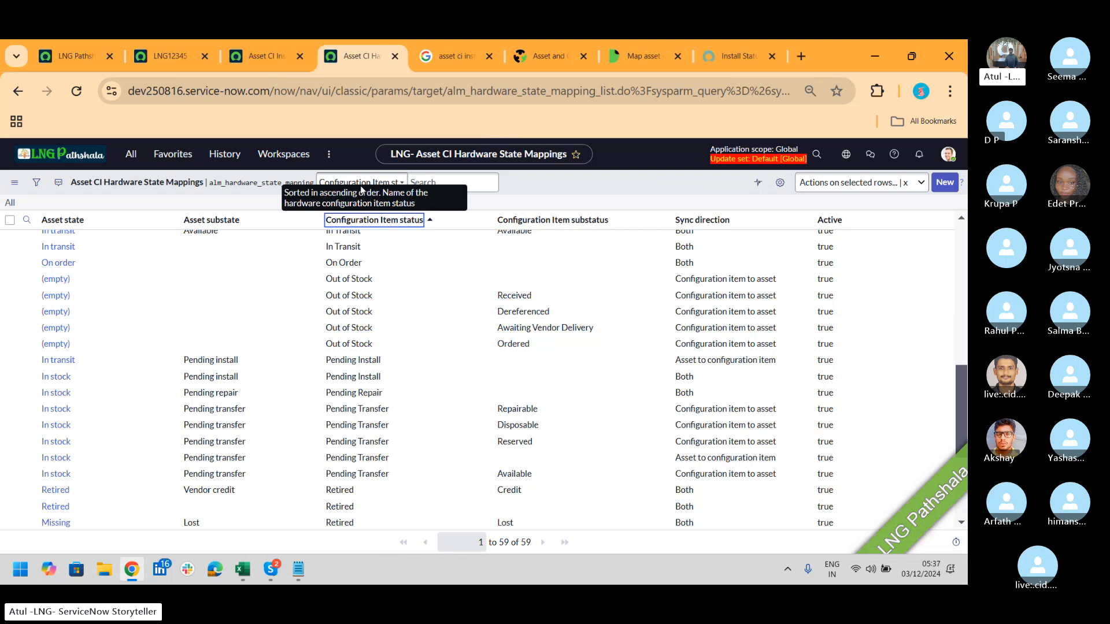
left_click(63, 61)
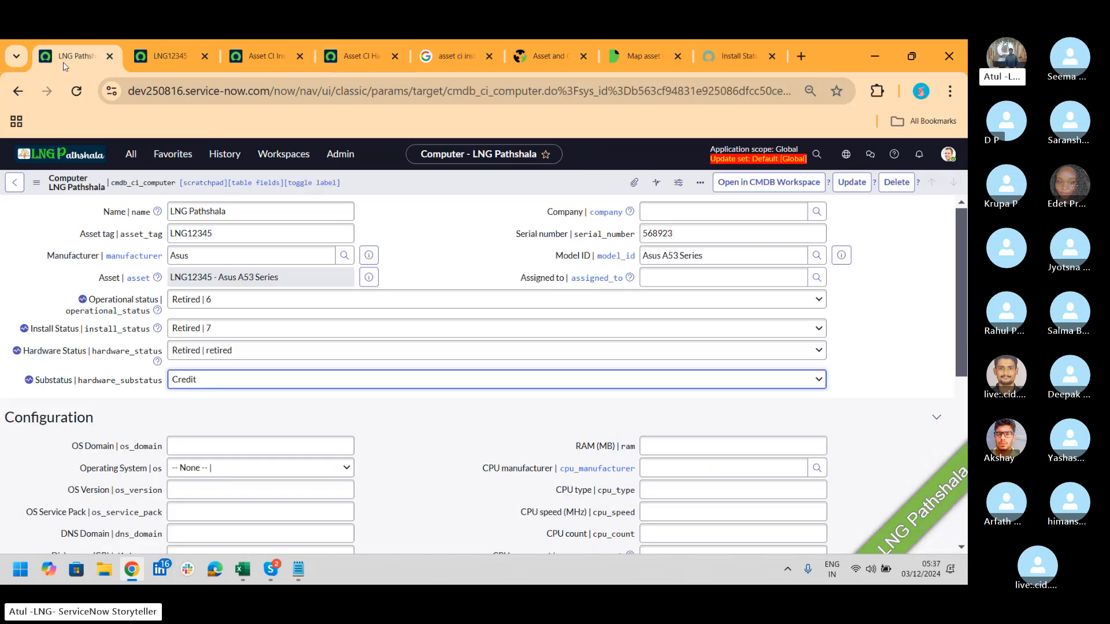
left_click(153, 61)
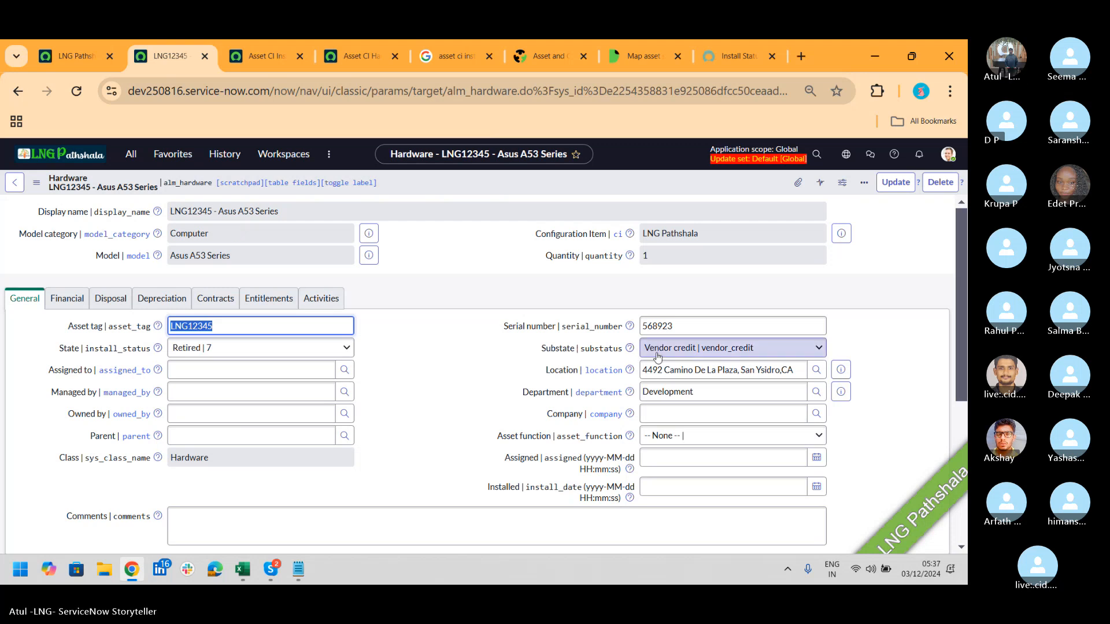
left_click(278, 51)
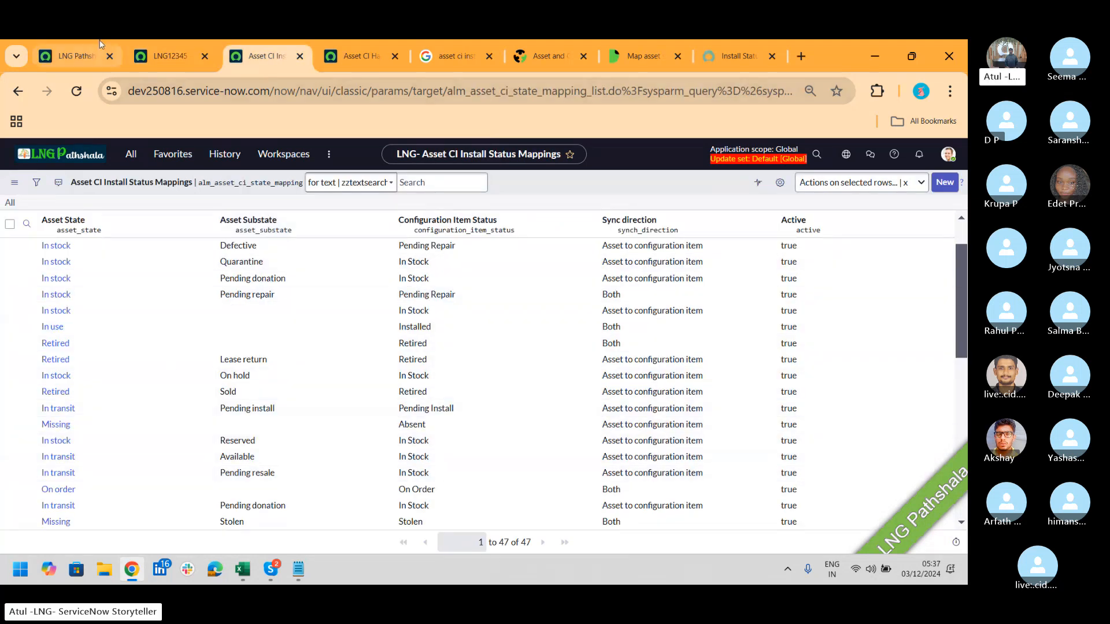
left_click(85, 57)
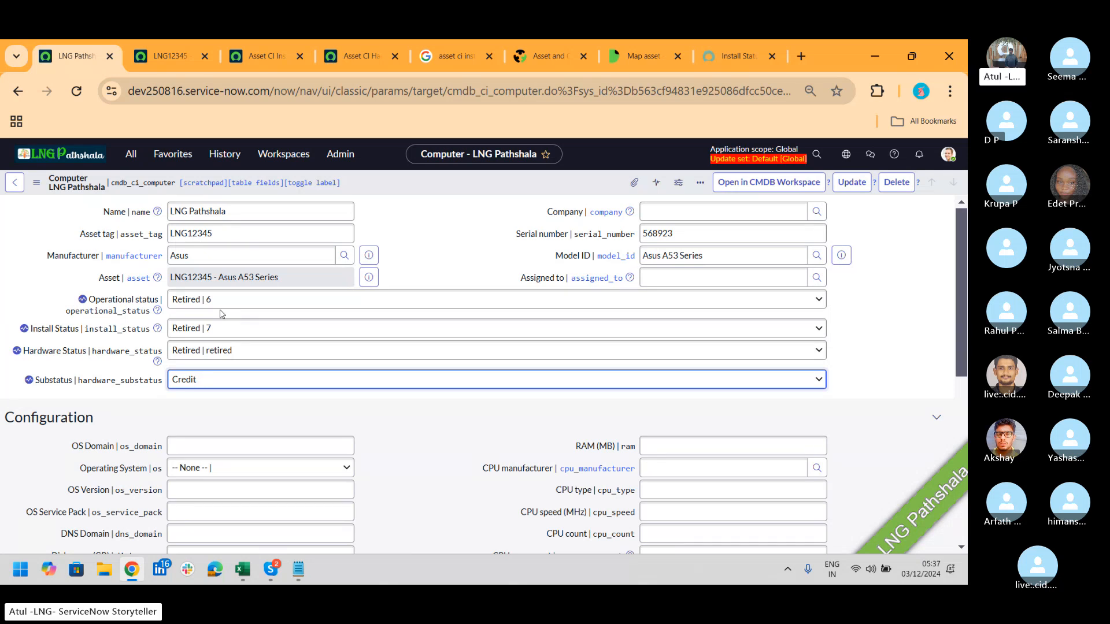
left_click(262, 58)
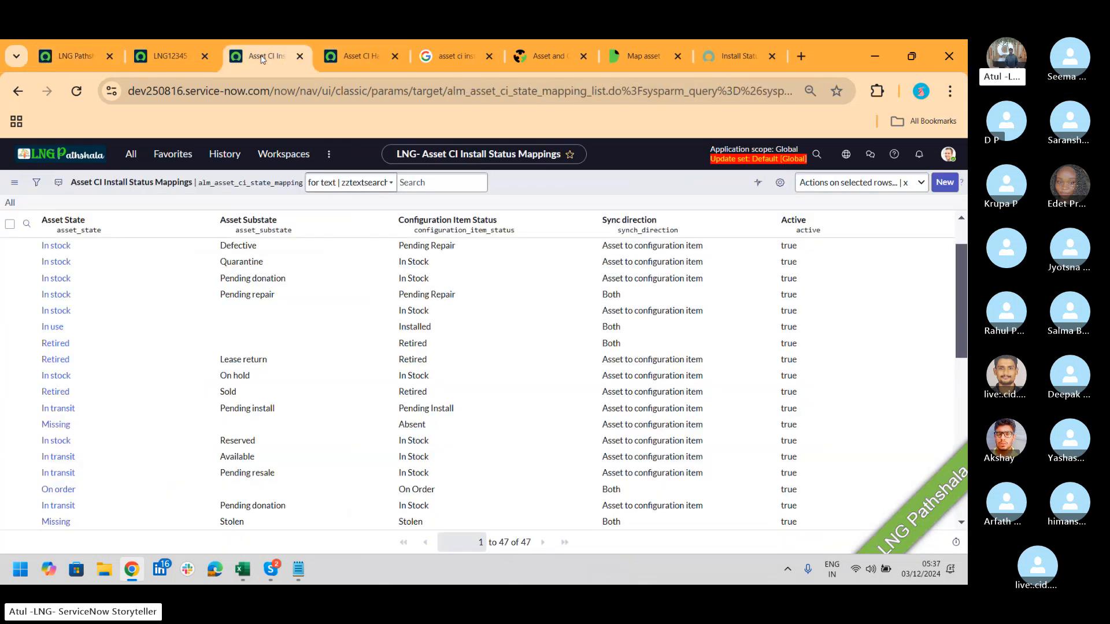
left_click(354, 58)
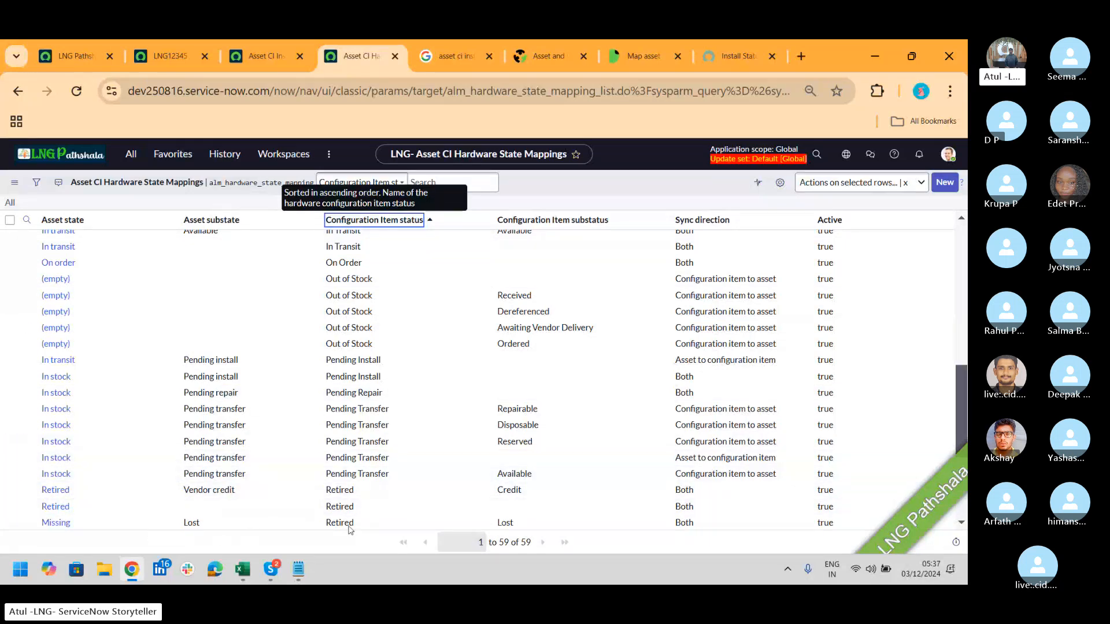
Step: Set asset LNG12345 to state Missing and substate Lost, and save the hardware record
left_click(255, 57)
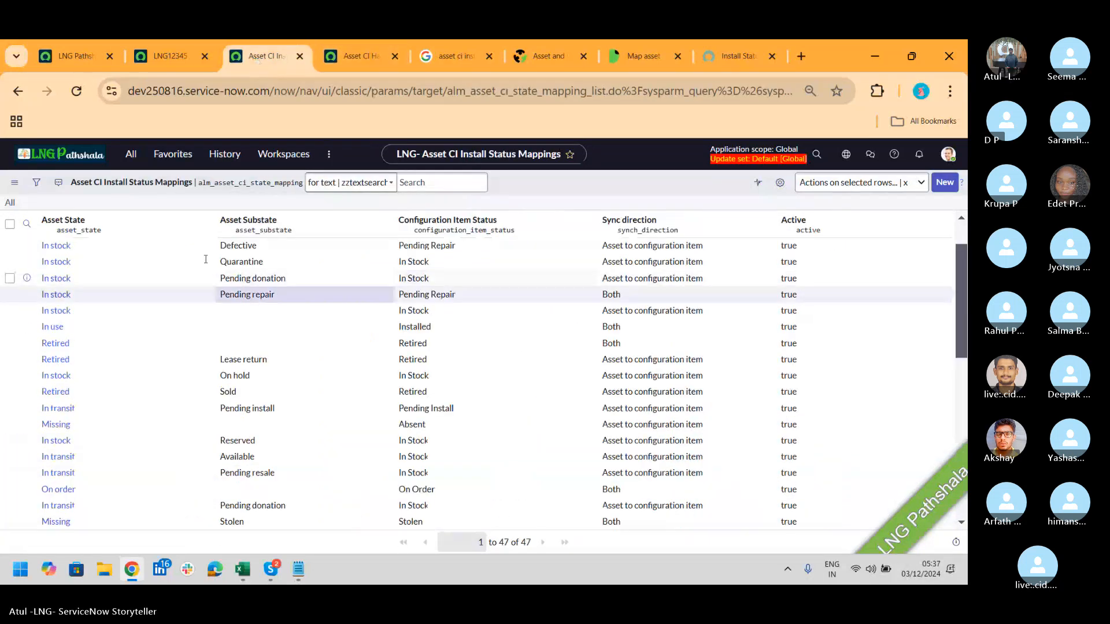
left_click(139, 64)
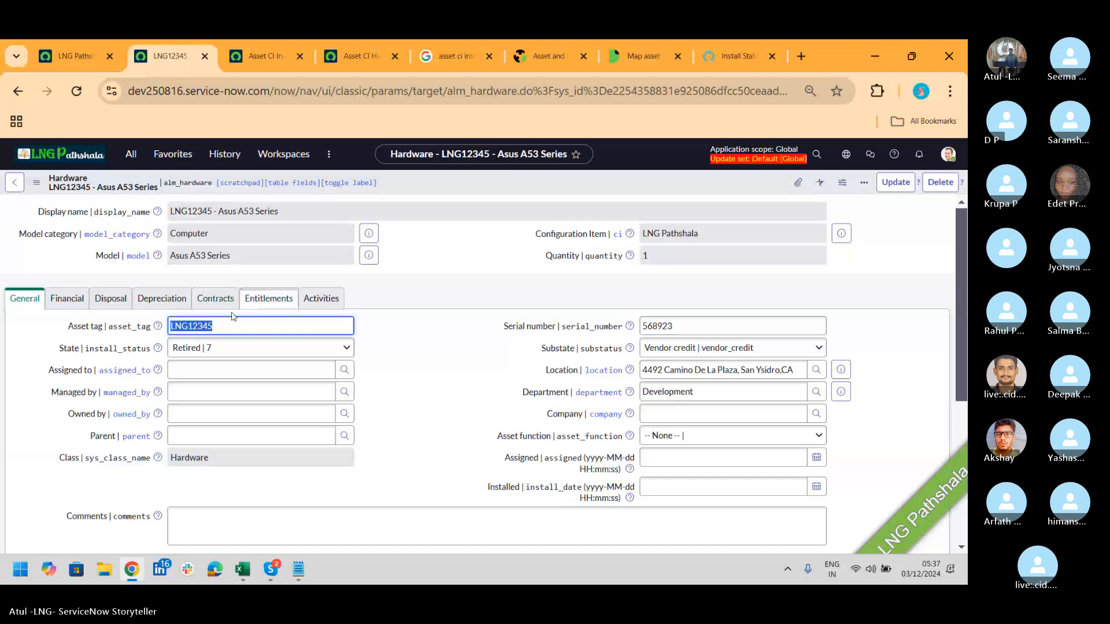
left_click(241, 348)
left_click(206, 485)
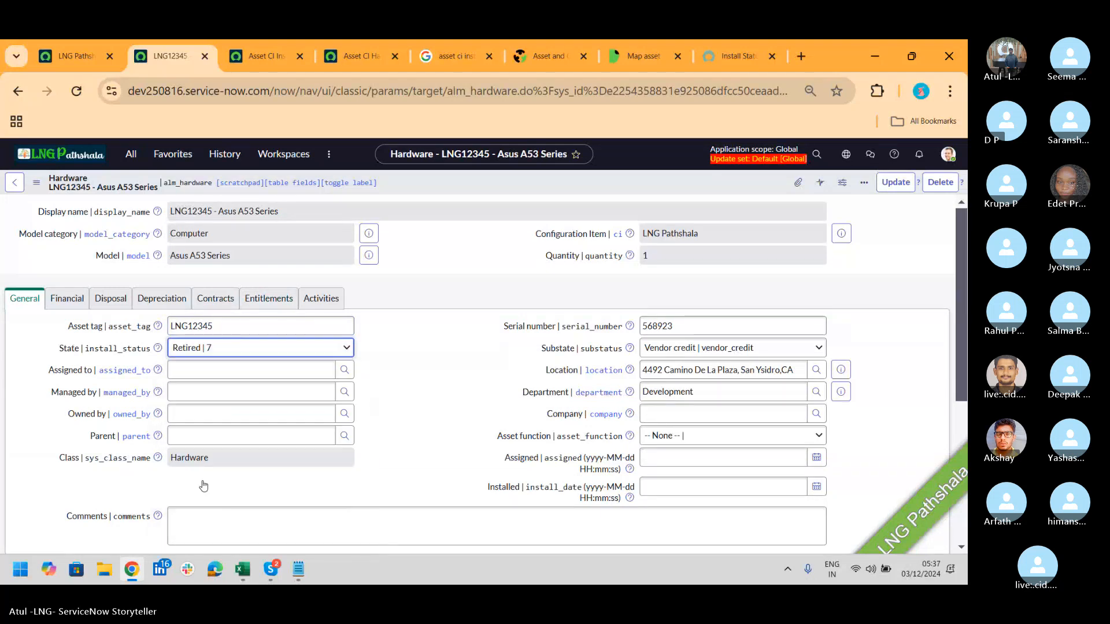
left_click(693, 349)
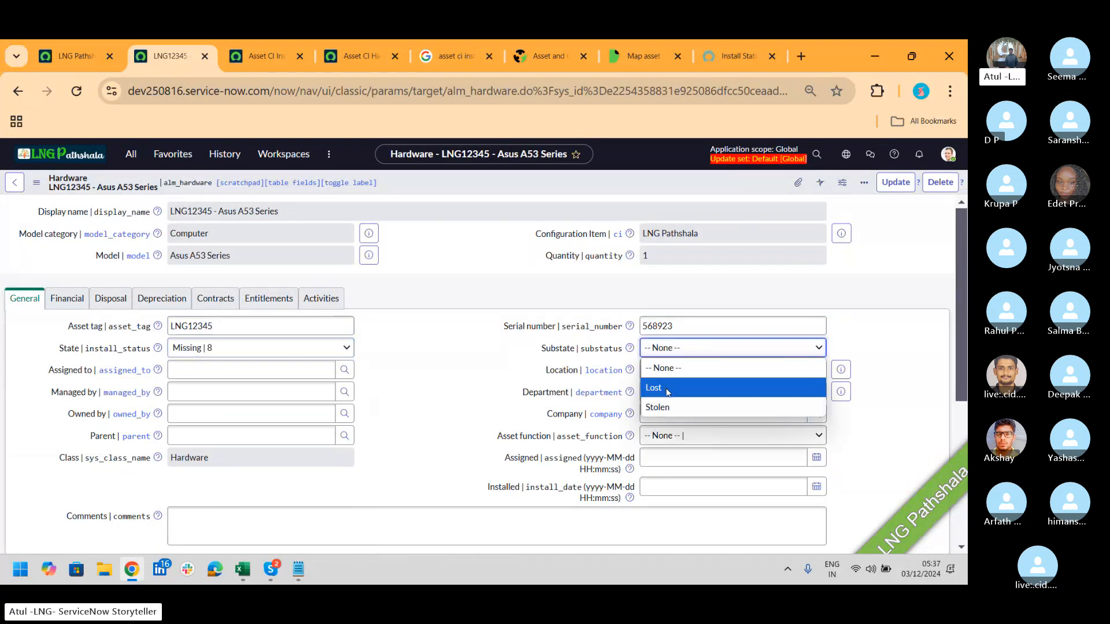
left_click(662, 388)
right_click(621, 186)
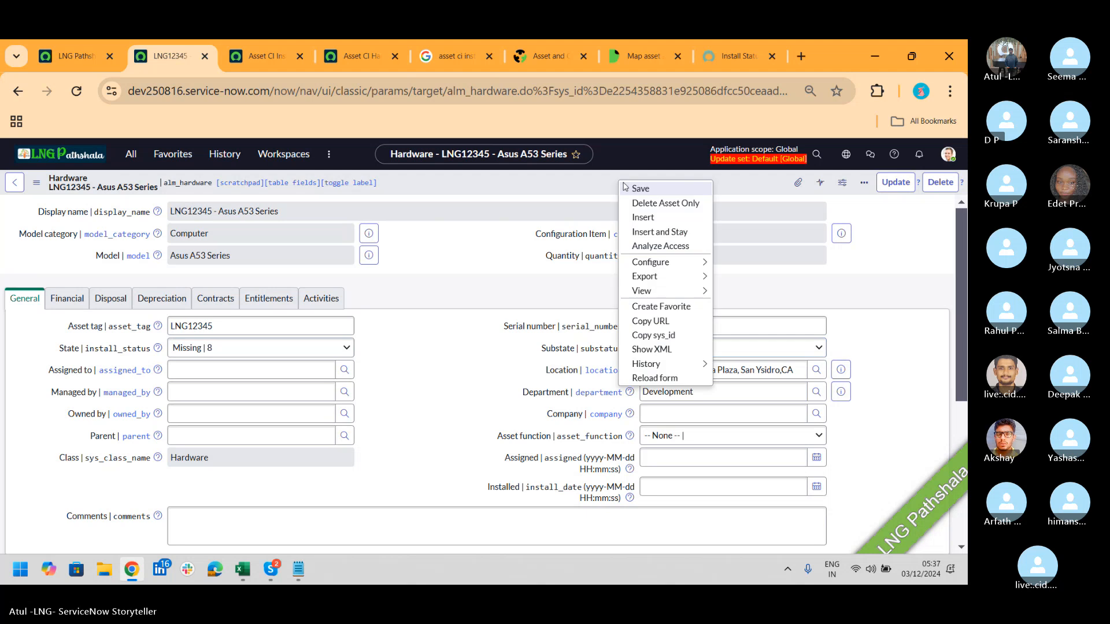
left_click(635, 190)
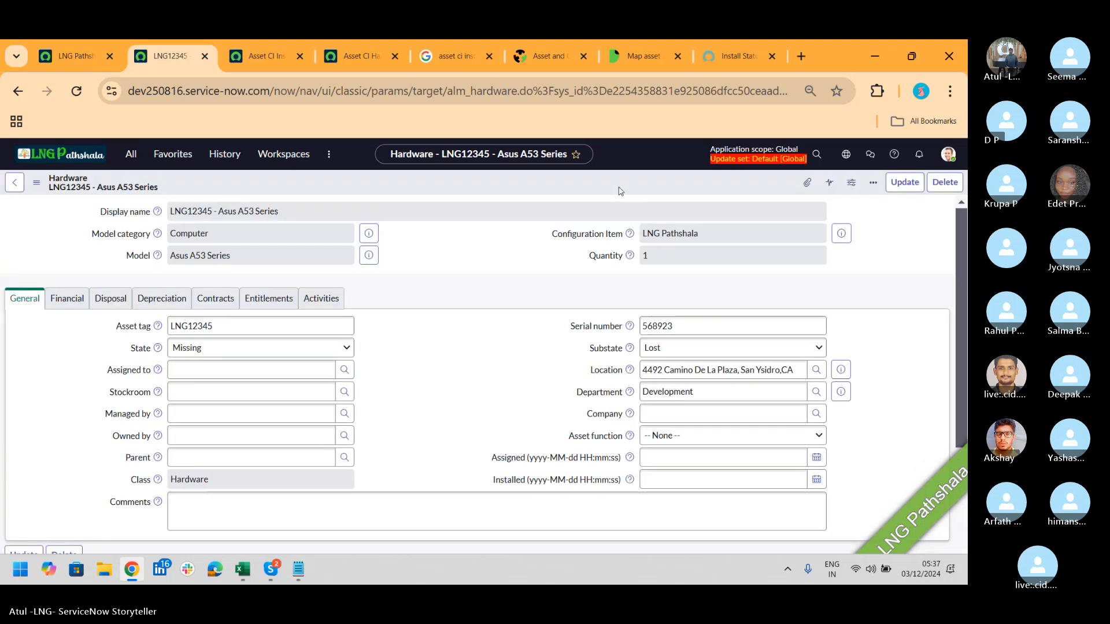
Step: Set the LNG Pathshala computer's operational status to Operational and save the record
left_click(66, 56)
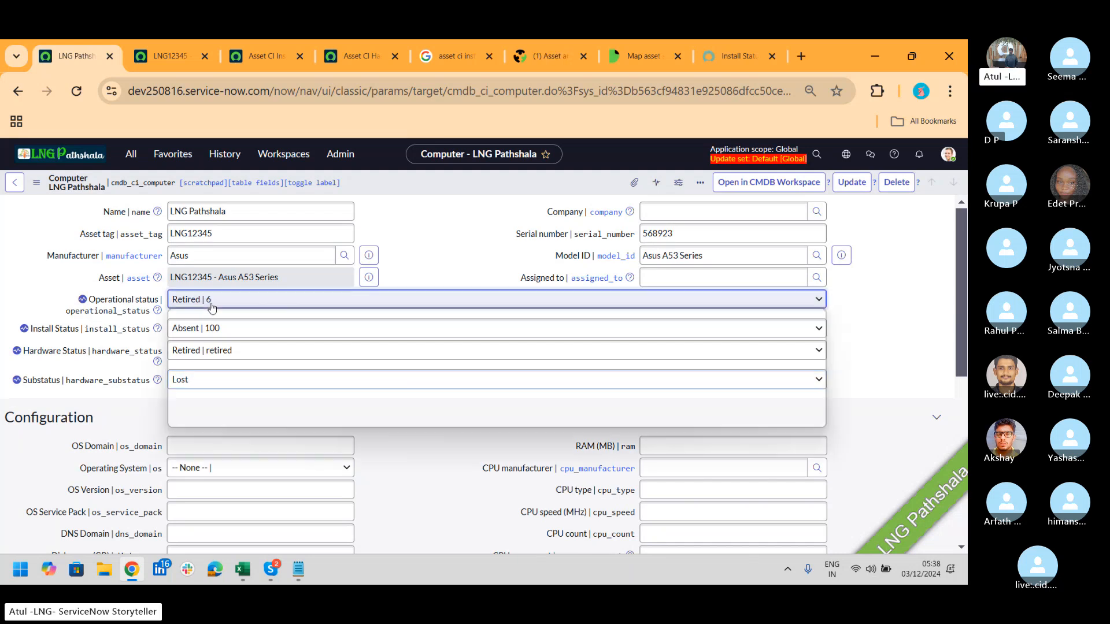
left_click(211, 300)
left_click(208, 317)
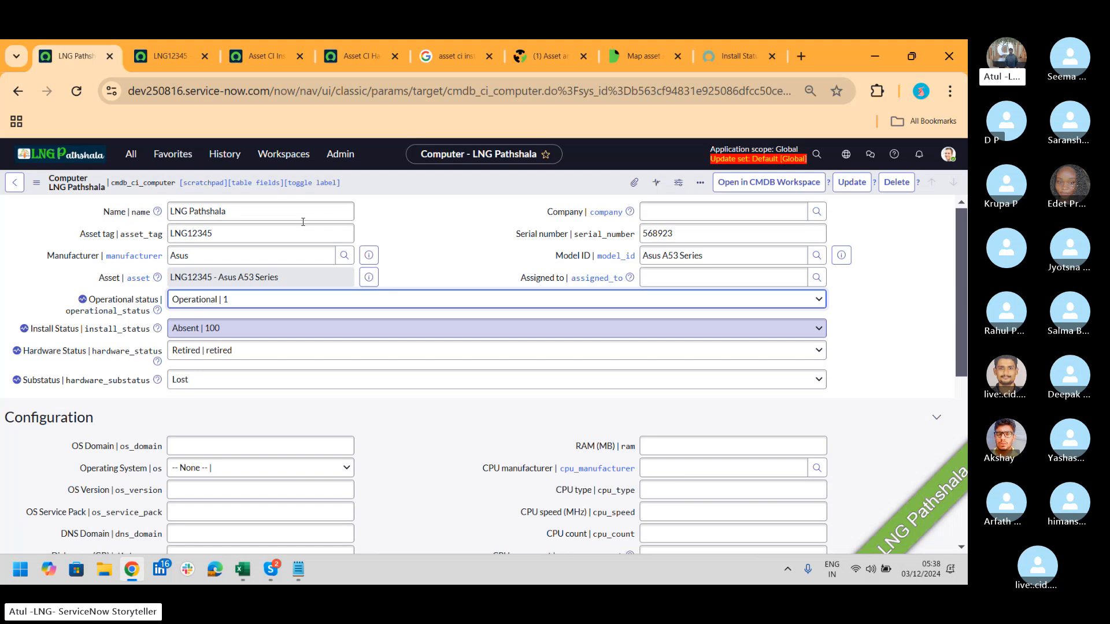
right_click(391, 184)
left_click(414, 193)
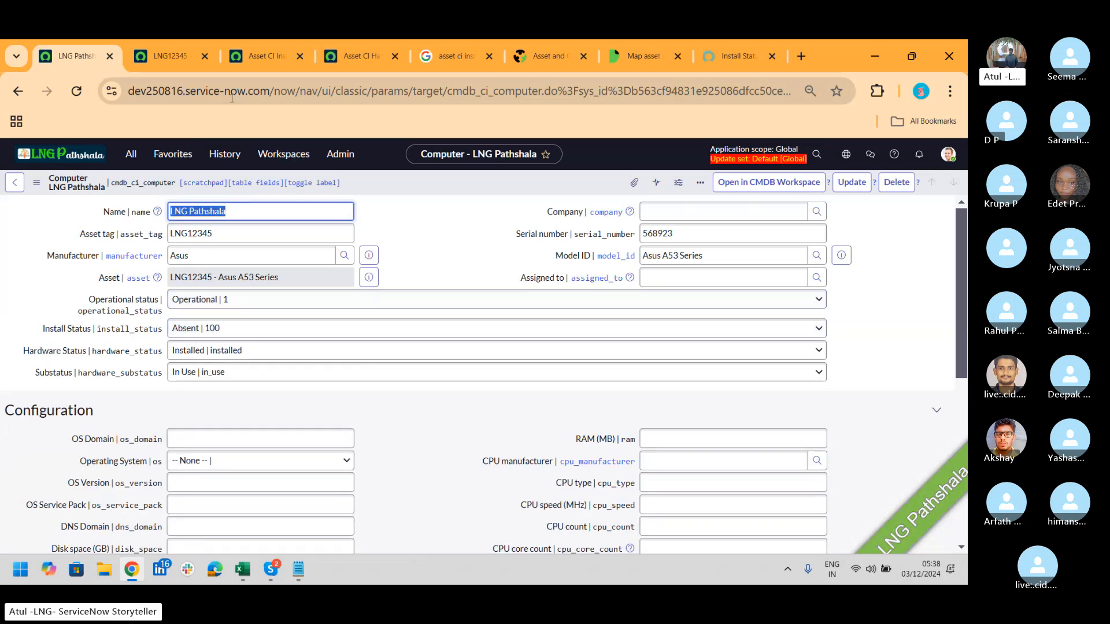
Step: Check asset LNG12345's state and substate against the Install Status mappings, glance at the Skype call, and return to the LNG Pathshala computer record
left_click(148, 49)
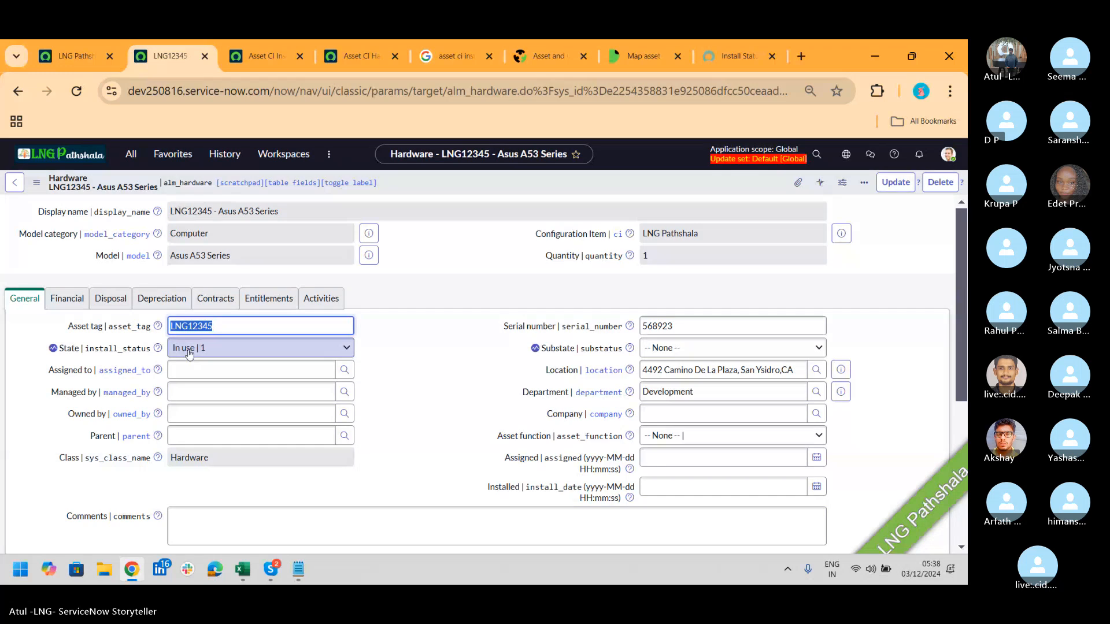
left_click(254, 55)
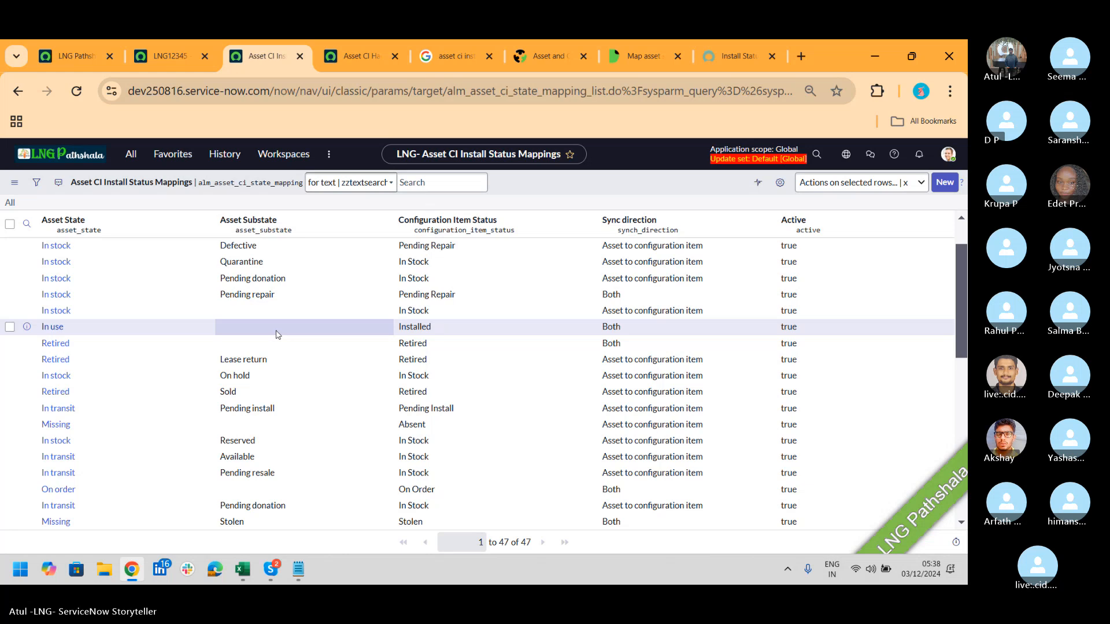
key("alt+Tab")
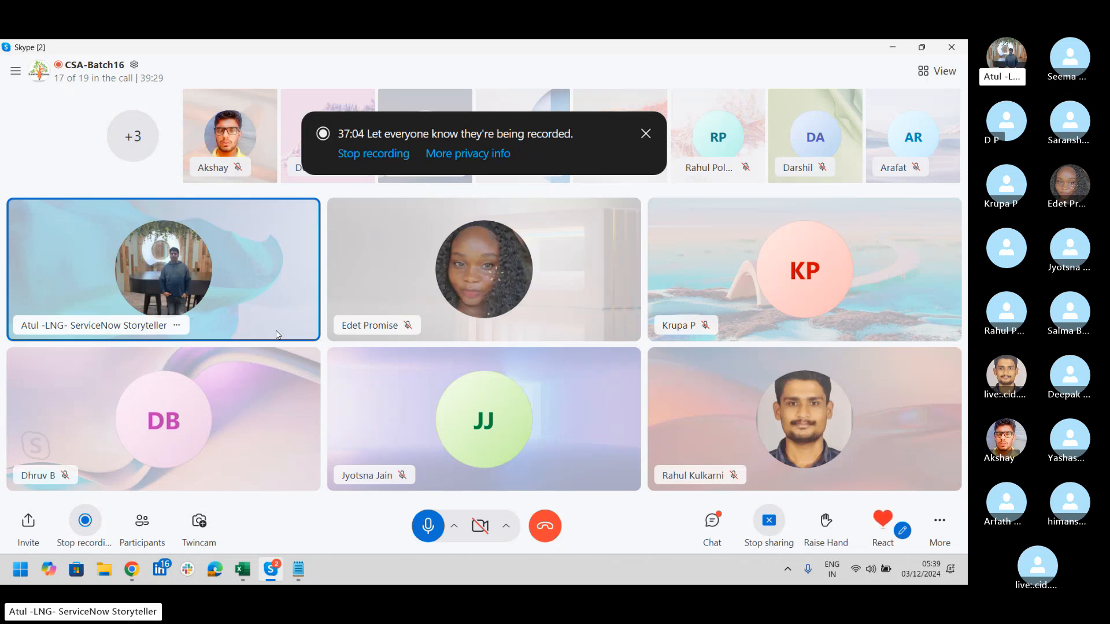
key("alt+Tab")
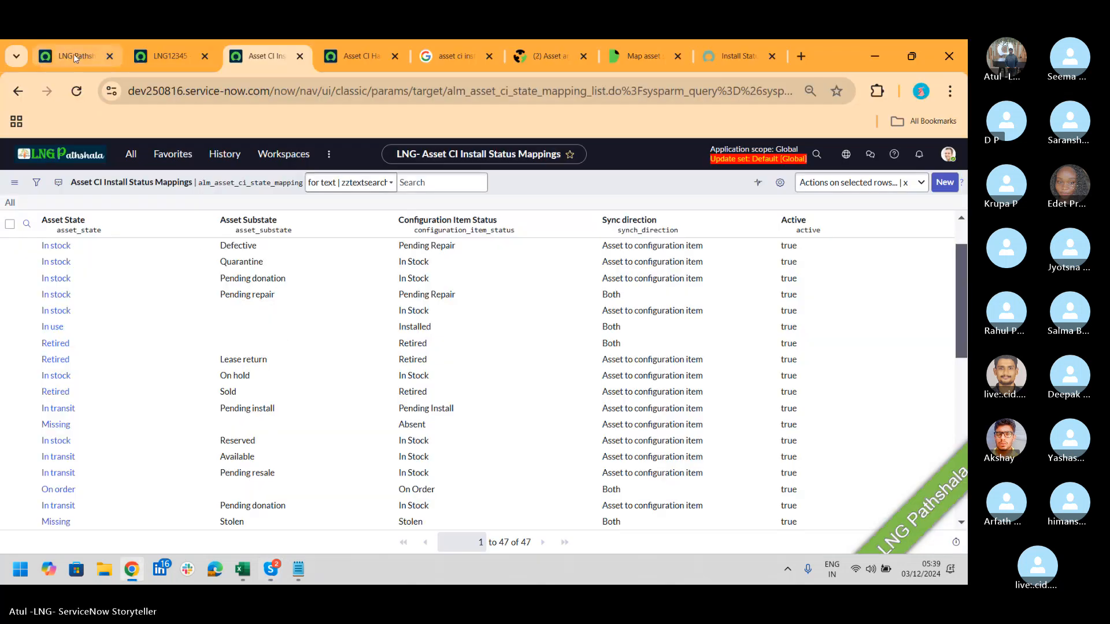
left_click(74, 55)
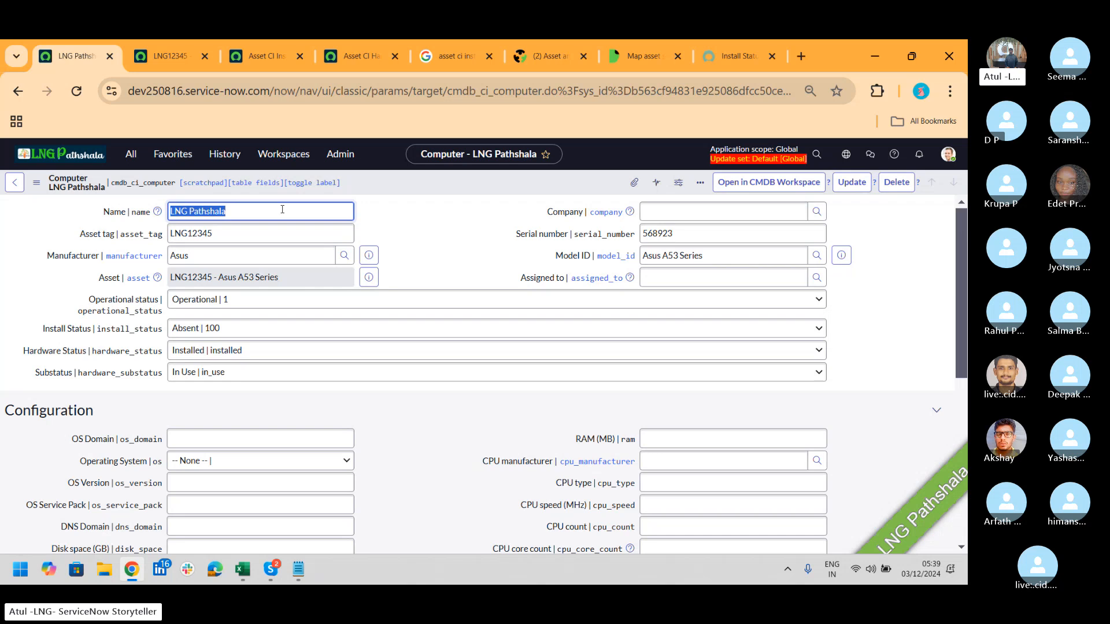
key("alt+Tab")
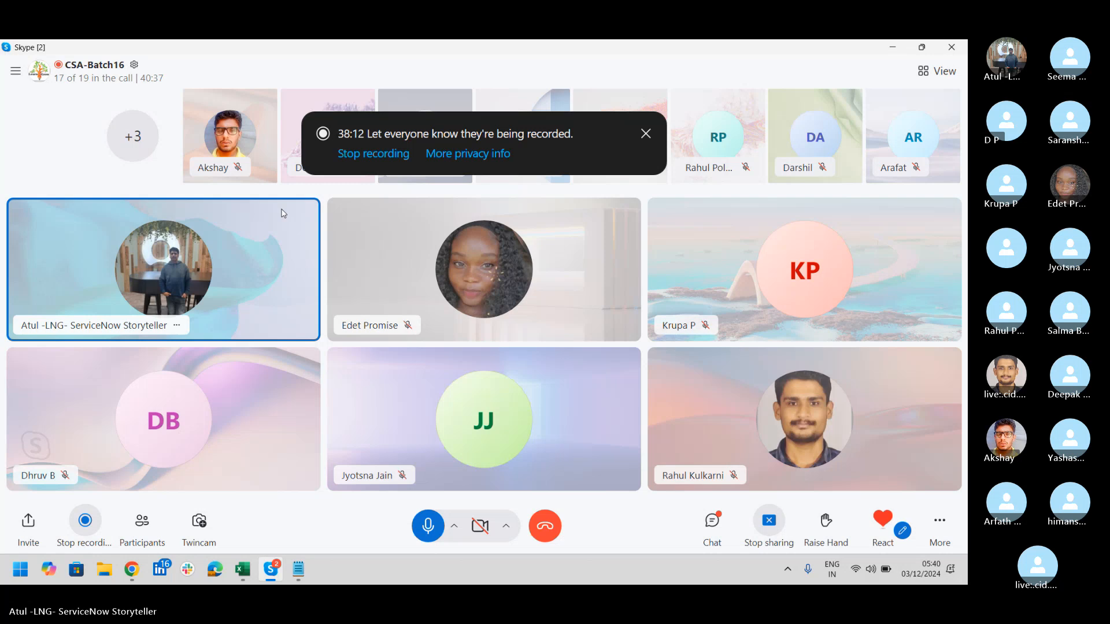
key("alt+Tab")
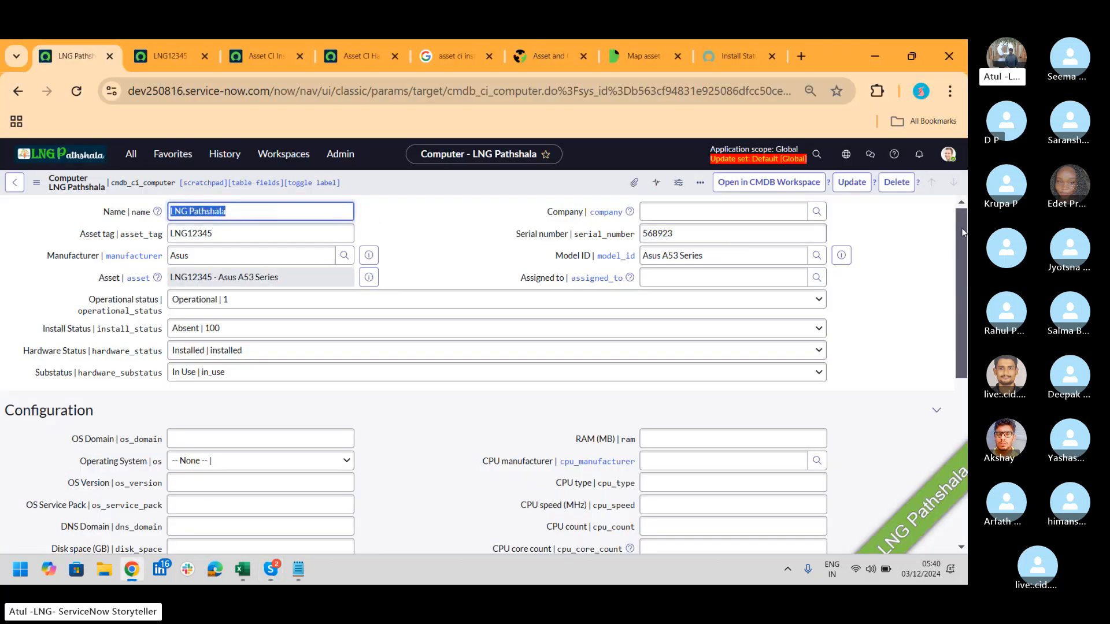
Step: Open the relationship editor from the LNG Pathshala computer's Related Items section
scroll(958, 234, "down", 1)
mouse_move(959, 234)
left_mouse_down()
mouse_move(959, 286)
mouse_move(961, 247)
left_mouse_up()
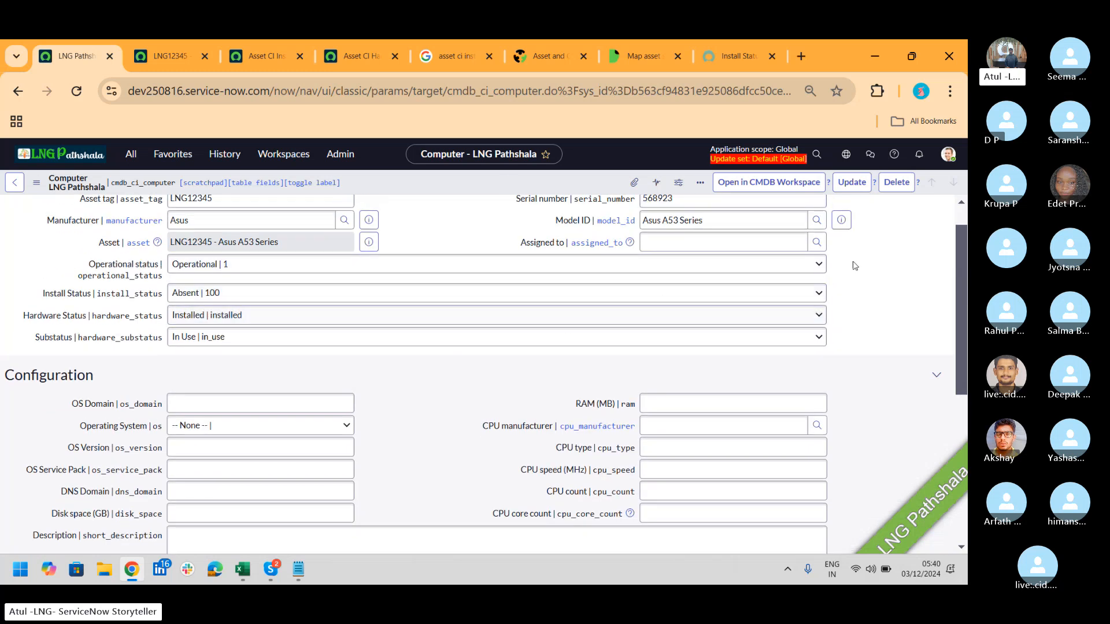
left_click_drag(965, 245, 964, 388)
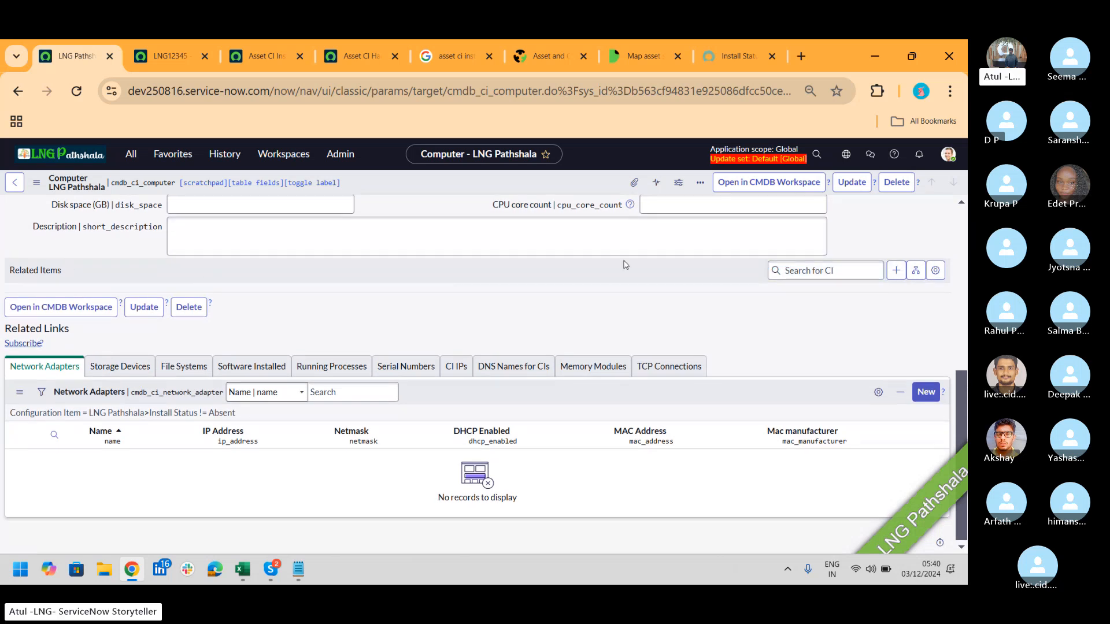
left_click(896, 270)
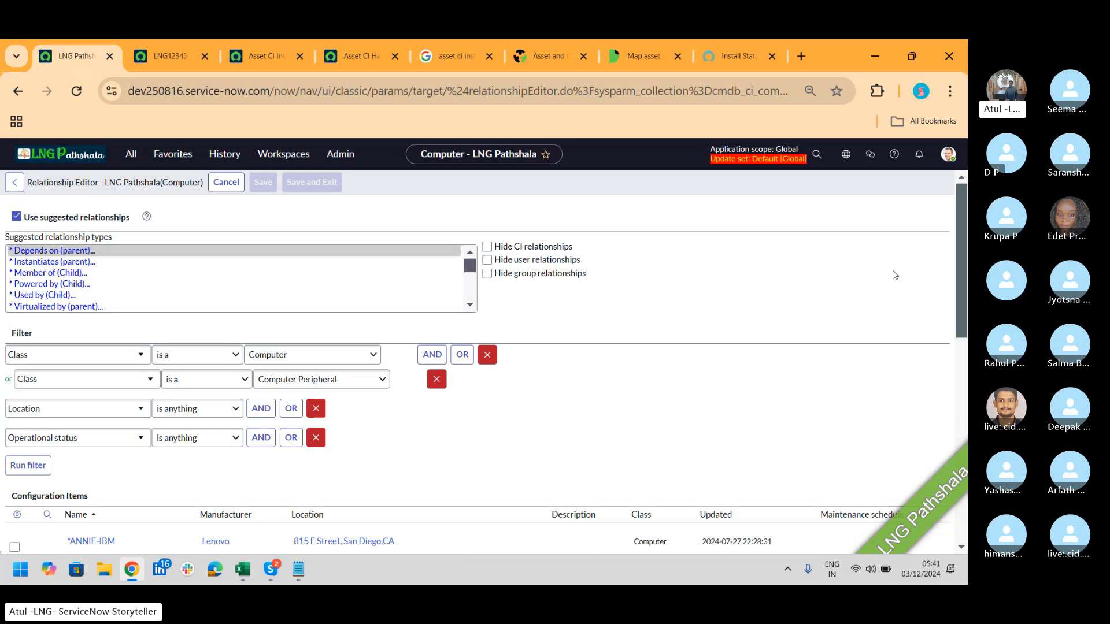
Step: Add Depends on (parent) relationships from LNG Pathshala to the computers *ANNIE-IBM, *ASSET-IBM and *BETH-IBM
left_click(82, 251)
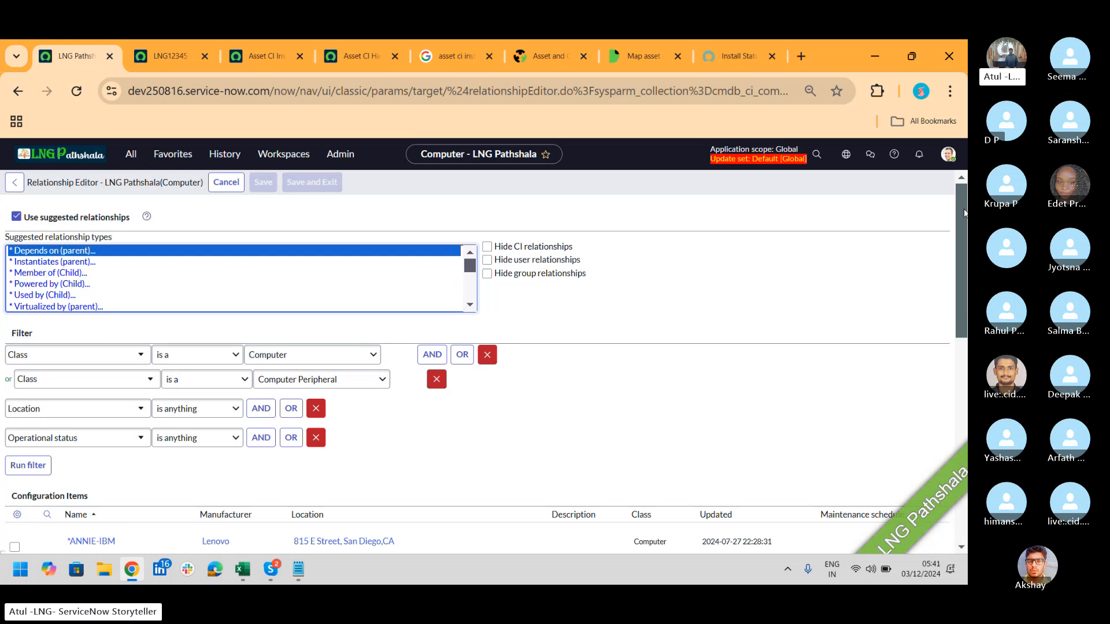
scroll(964, 212, "down", 5)
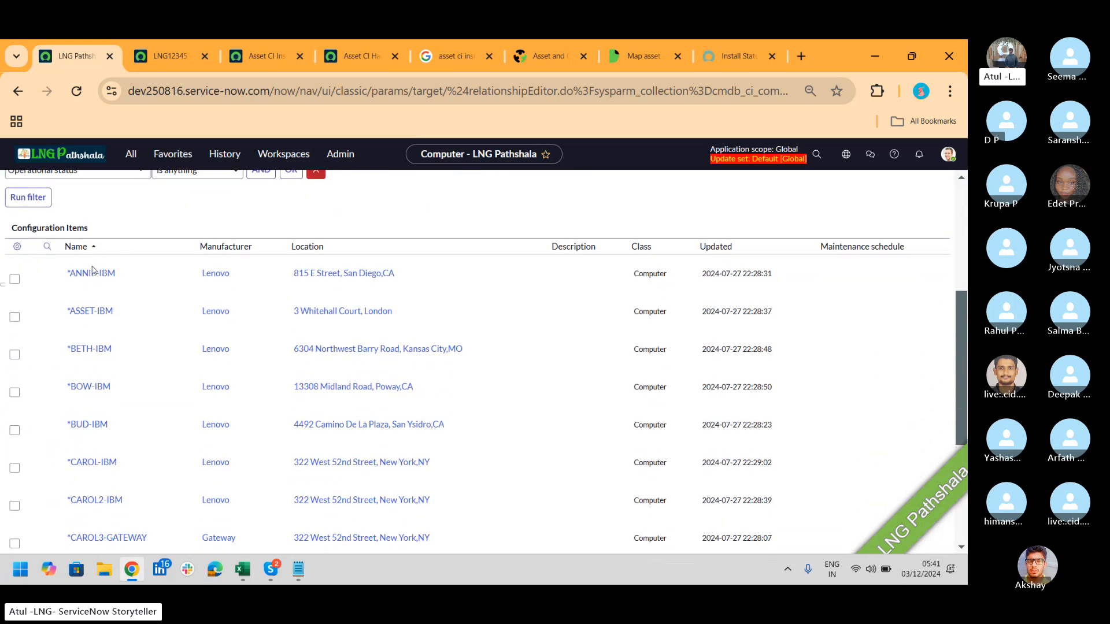
left_click(14, 279)
left_click(14, 318)
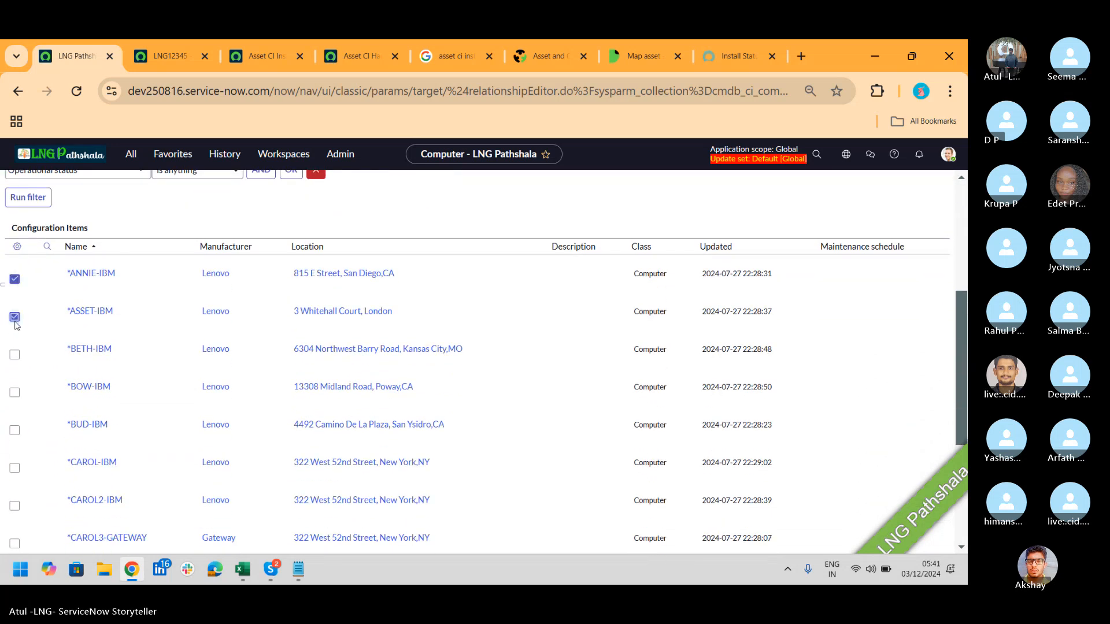
left_click(15, 354)
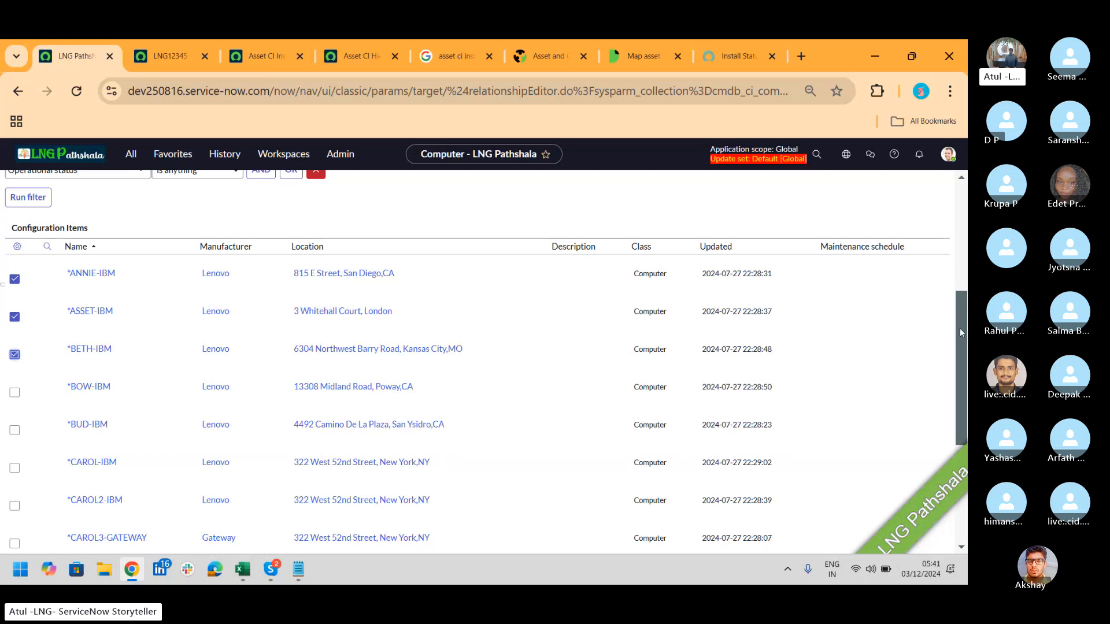
left_click_drag(959, 327, 962, 432)
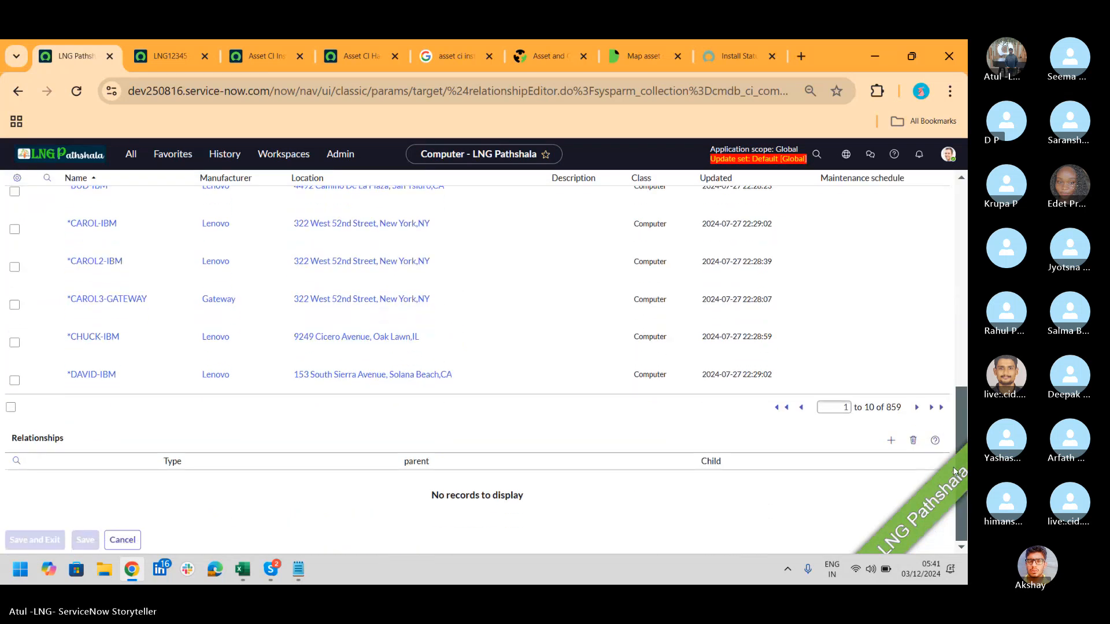
left_click(890, 443)
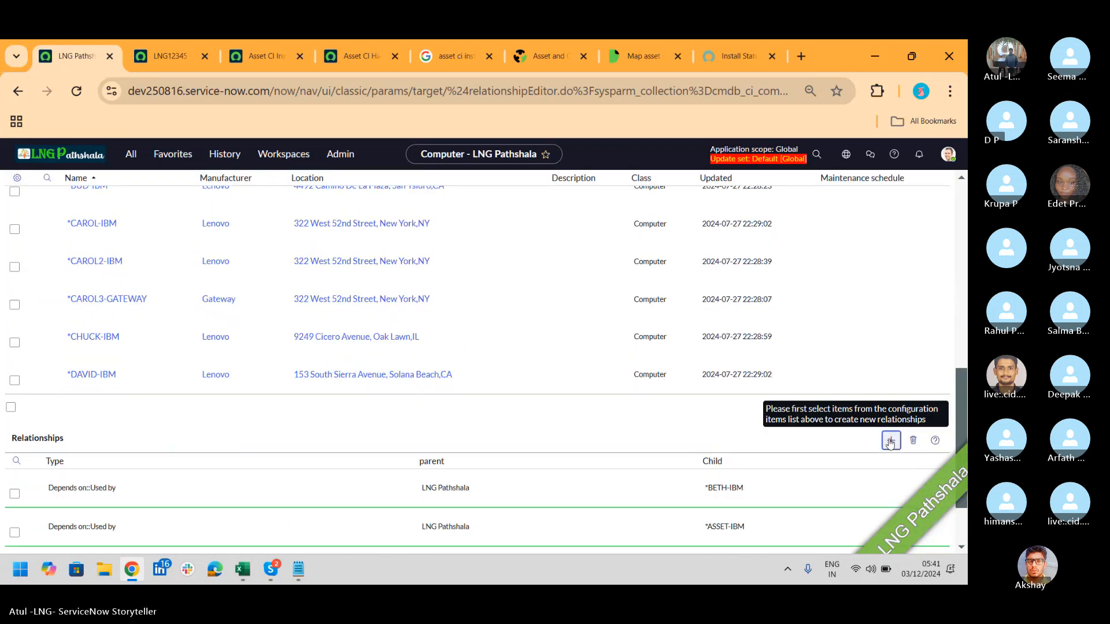
Step: Add Member of (Child) relationships linking LNG Pathshala to SAP-SD-WIN-Cluster, SAP-LB-Win-Cluster and nyc oracle rac cluster
left_click_drag(959, 382, 960, 181)
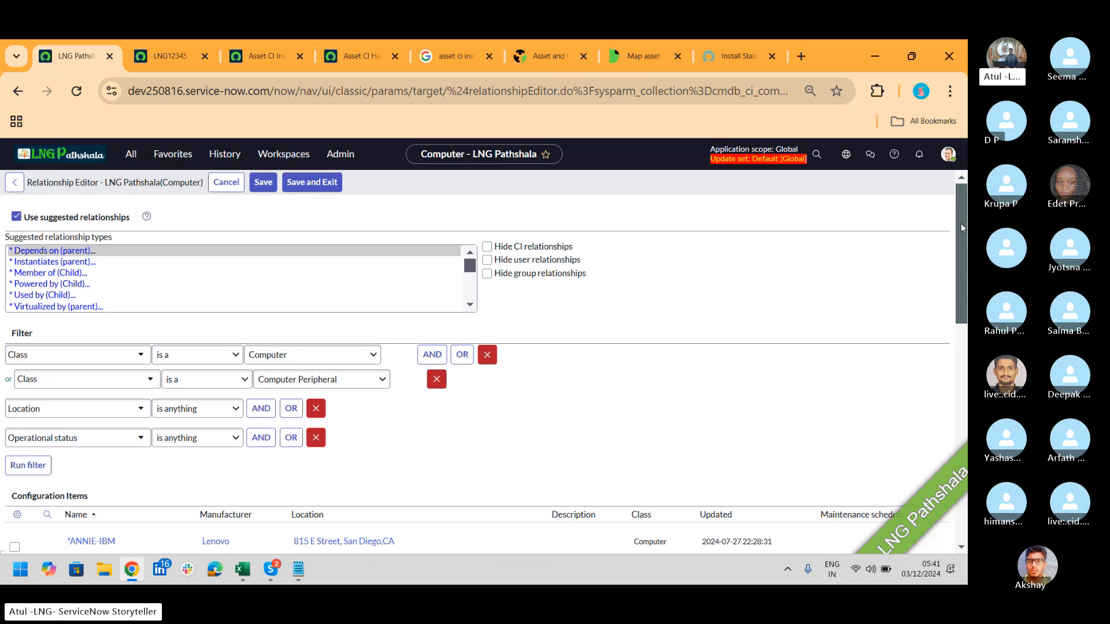
left_click_drag(961, 223, 952, 453)
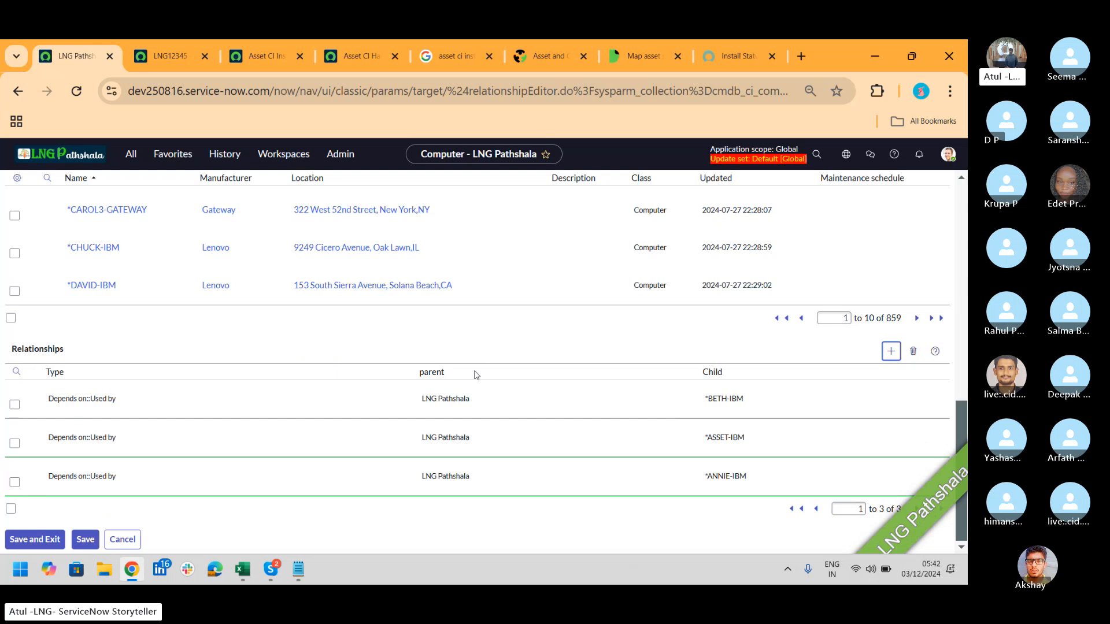
left_click_drag(963, 430, 959, 209)
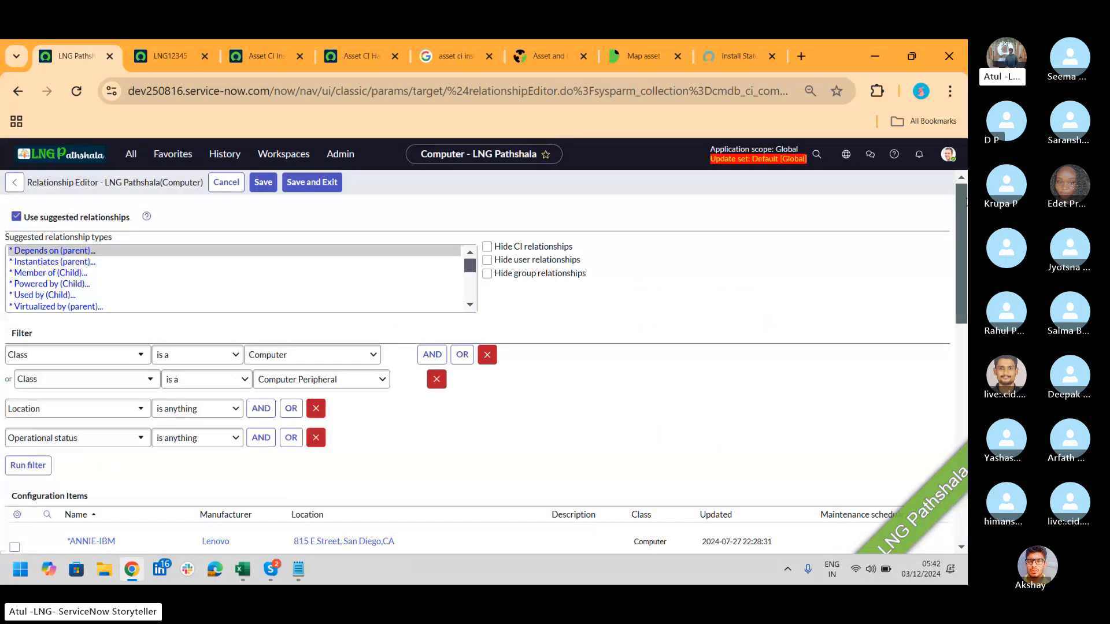
left_click(74, 274)
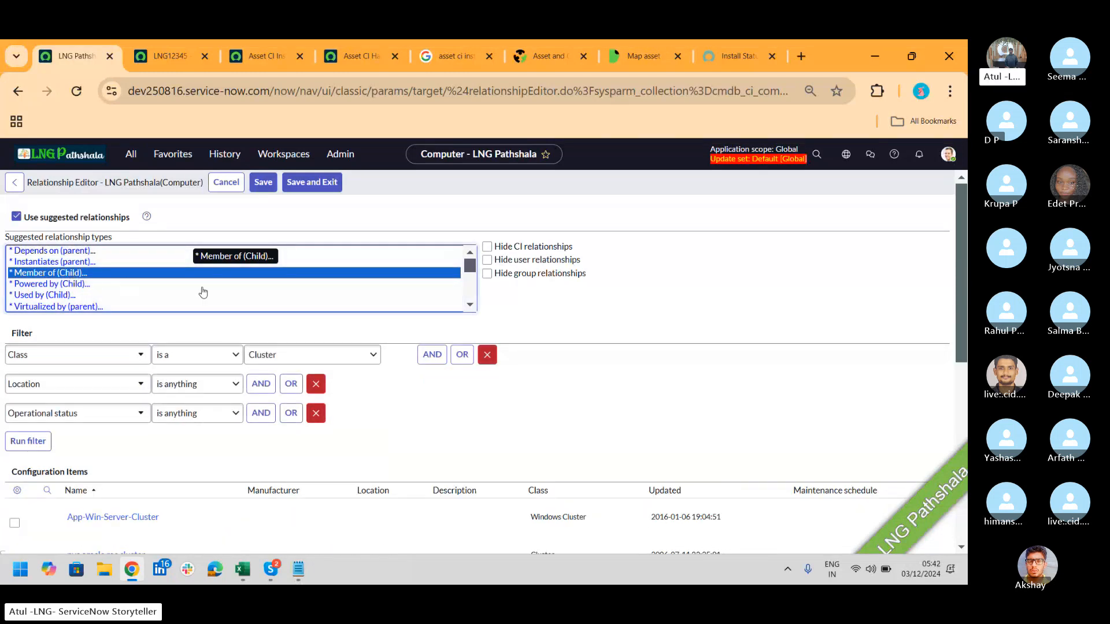
left_click_drag(962, 234, 962, 358)
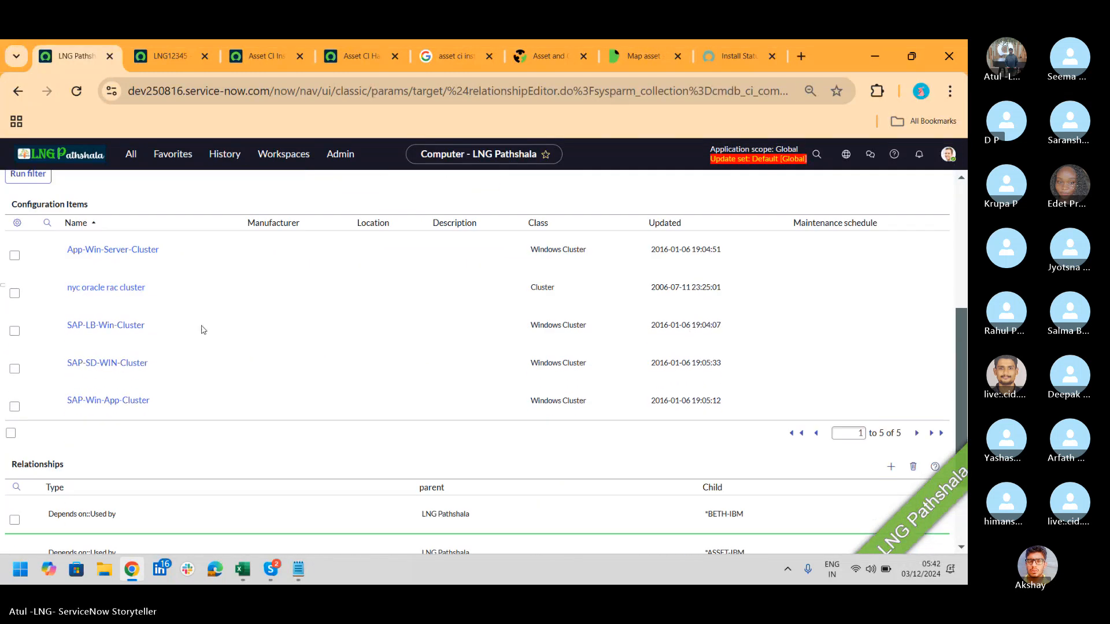
left_click(15, 369)
left_click(15, 332)
left_click(16, 293)
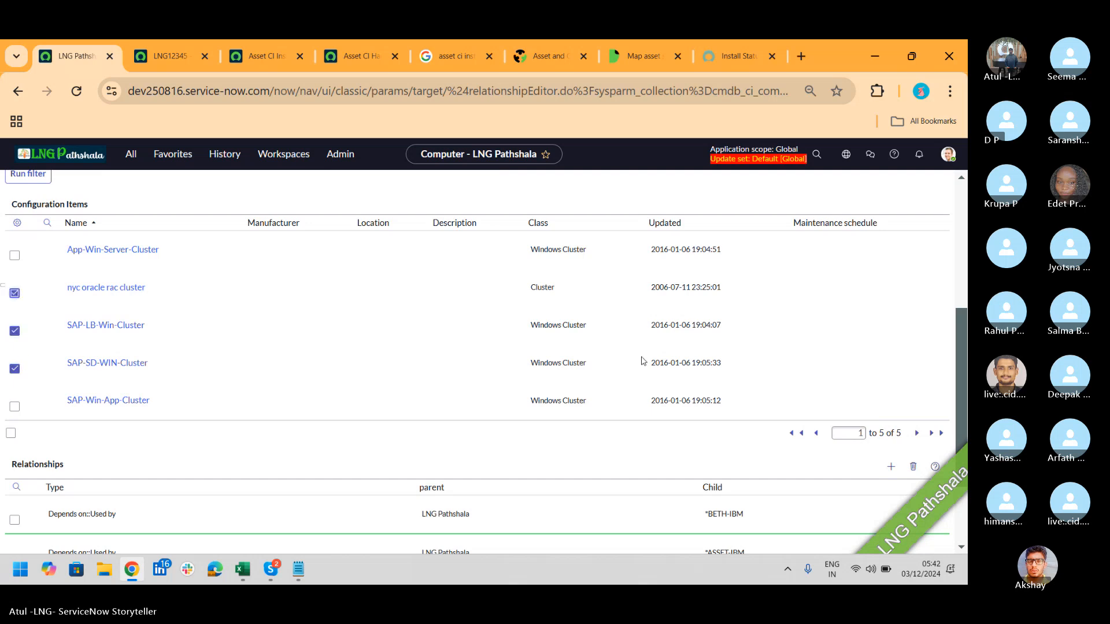
left_click(891, 466)
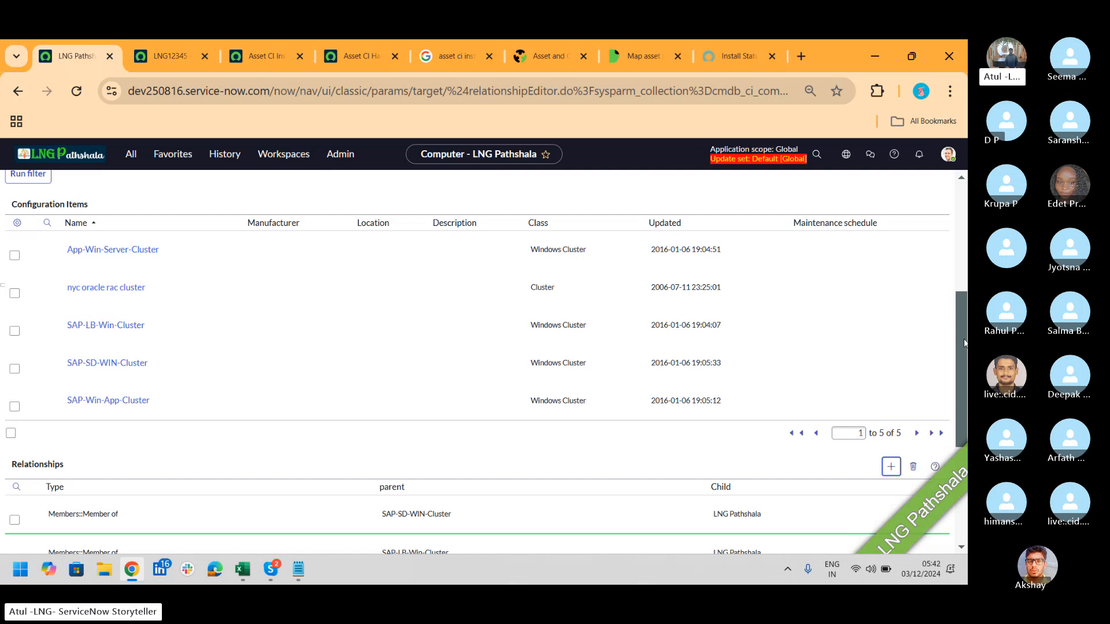
Step: Save the new Depends on and Member of relationships to the CMDB and exit the relationship editor
scroll(574, 314, "down", 3)
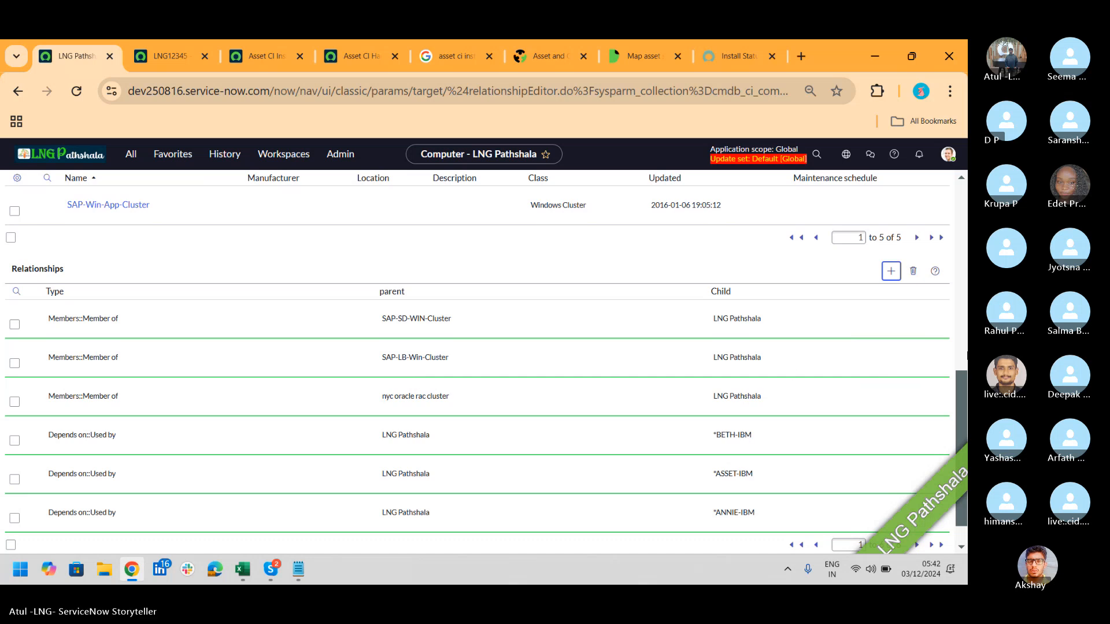
scroll(674, 422, "down", 1)
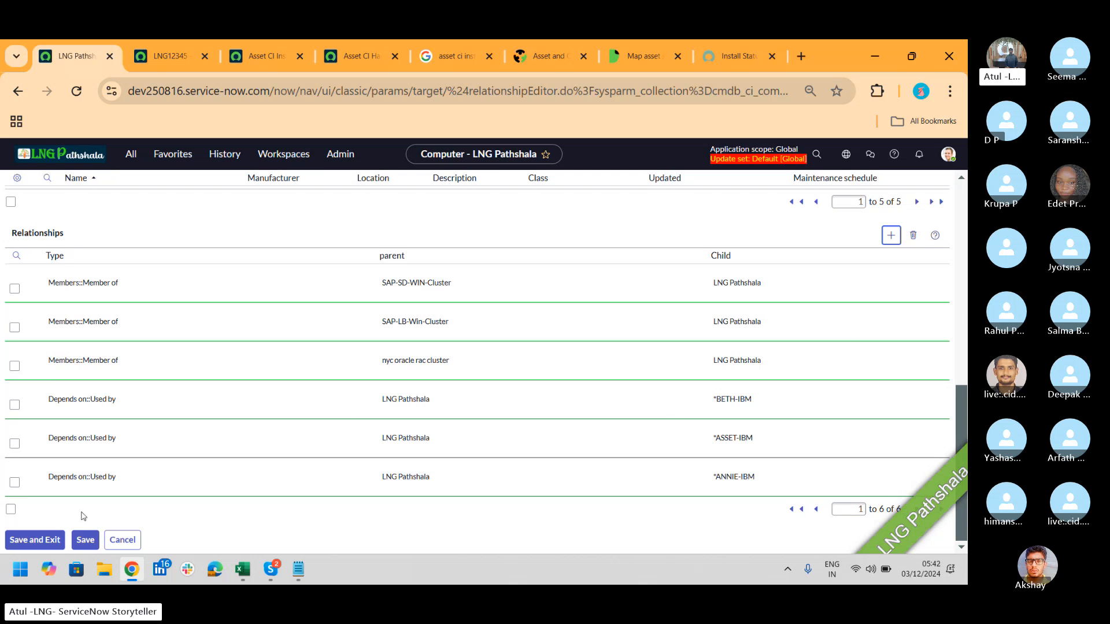
left_click(35, 540)
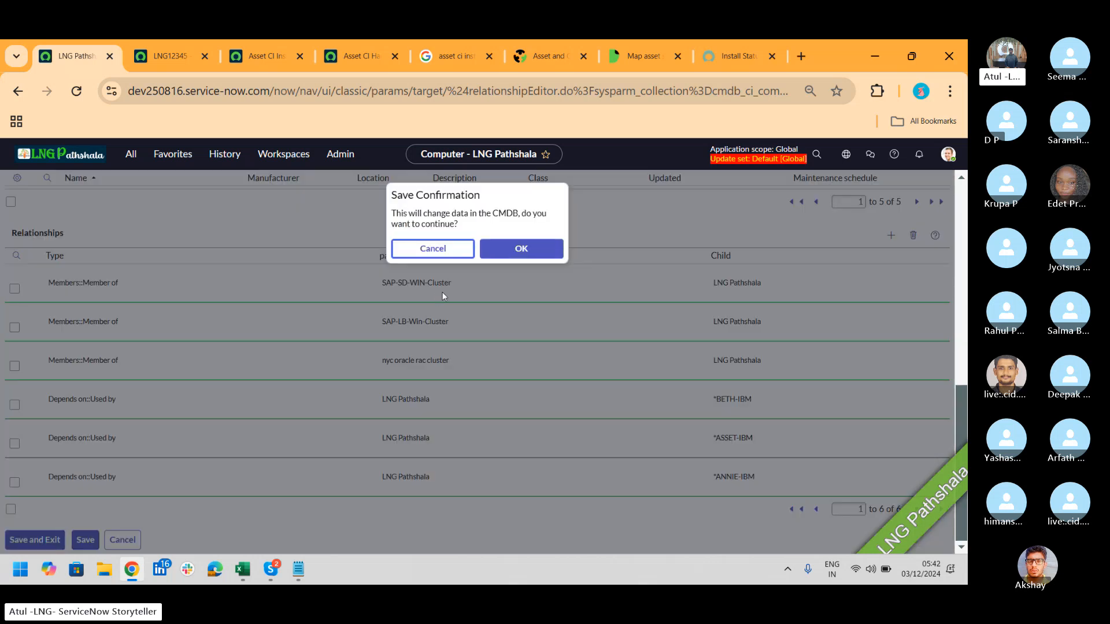
left_click(500, 257)
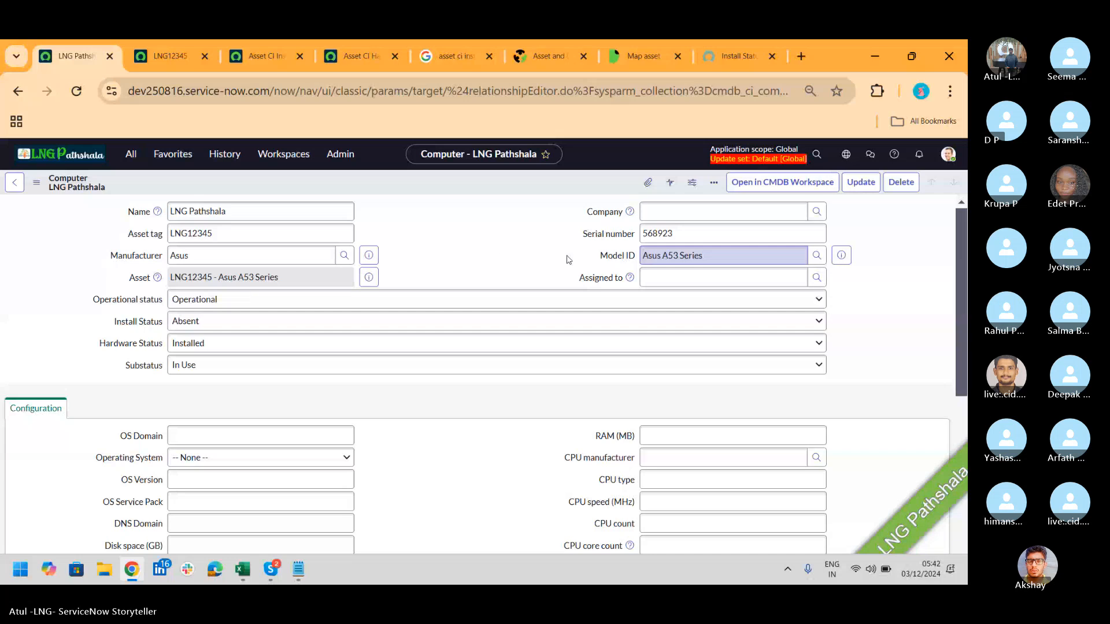
Step: Open the dependency view for LNG Pathshala from its Related Items and check the relationship types on the connecting lines
left_click_drag(960, 222, 963, 349)
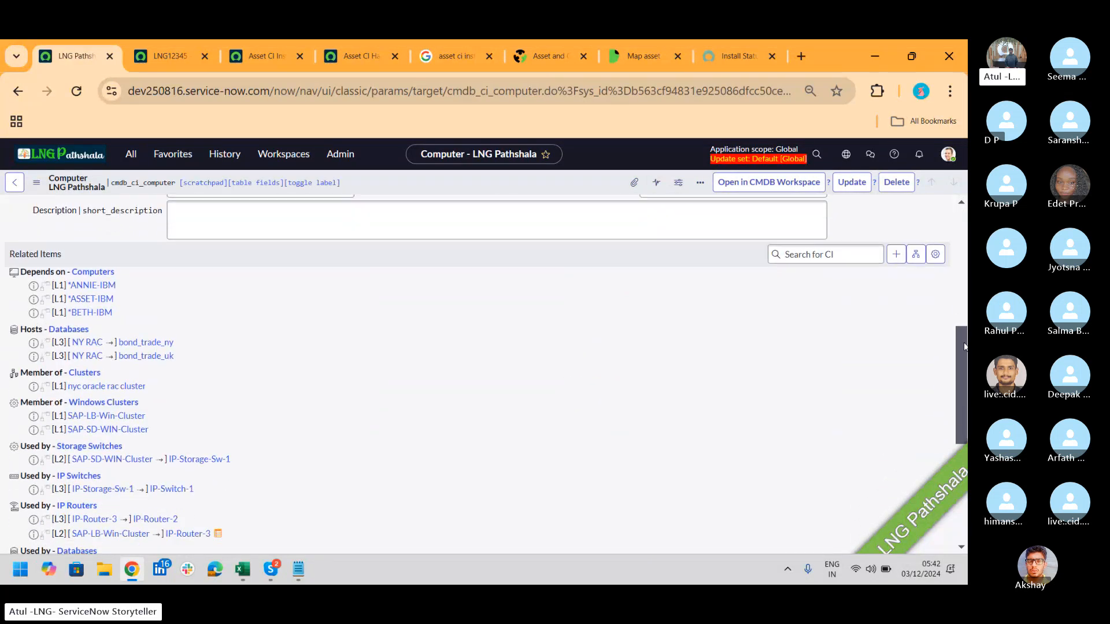
left_click(919, 263)
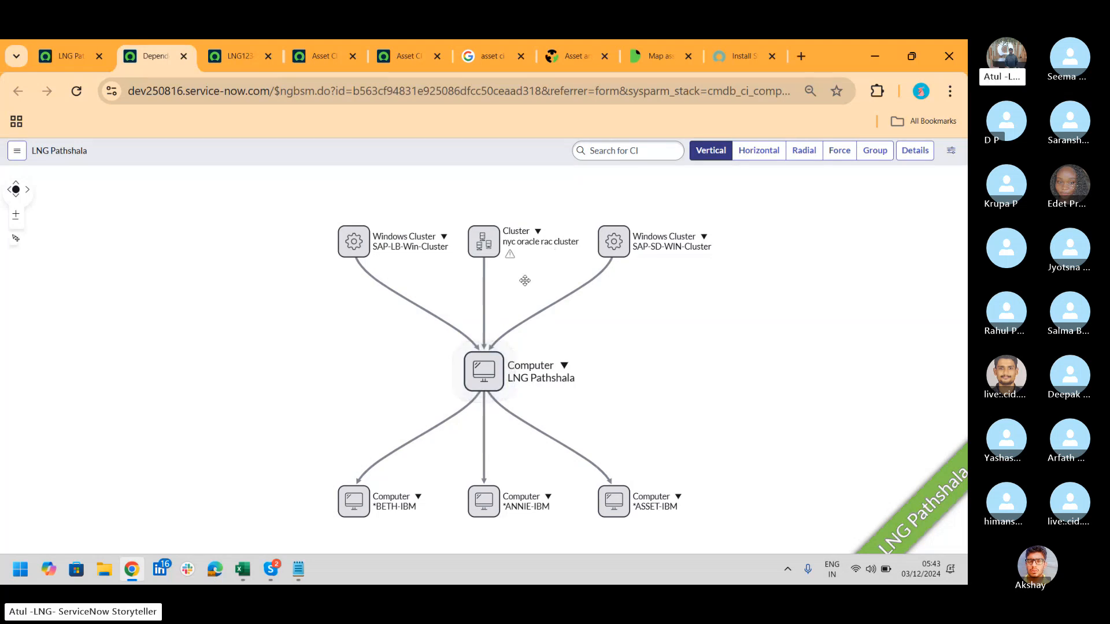
mouse_move(515, 332)
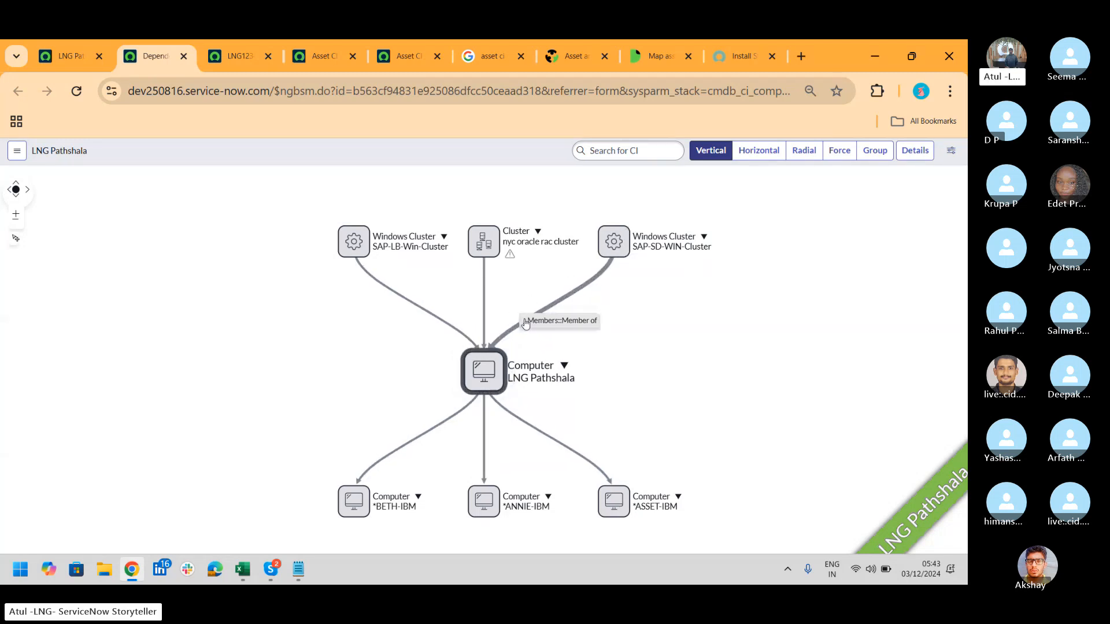
mouse_move(544, 313)
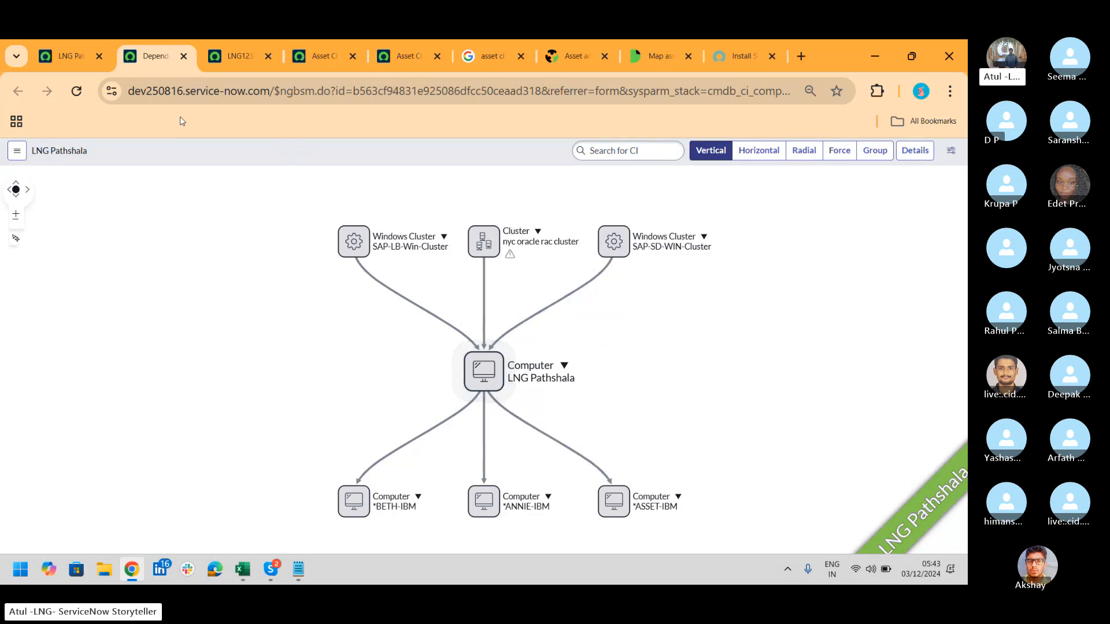
Step: Return to the LNG Pathshala record and set its Related Items to the Split layout for downstream and upstream relationships
left_click(66, 56)
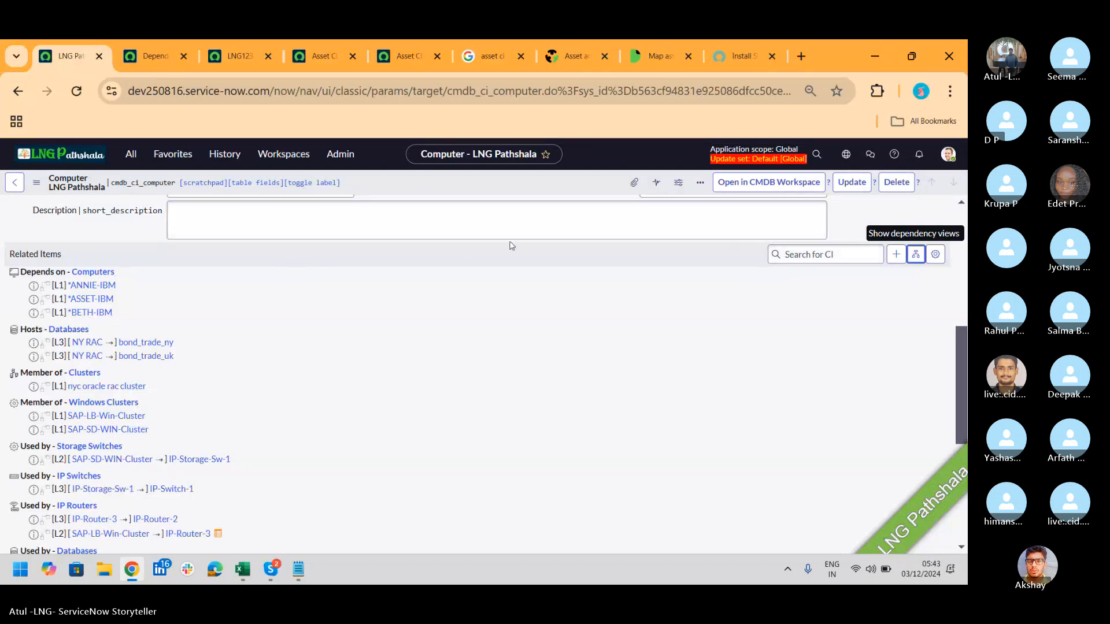
left_click(937, 255)
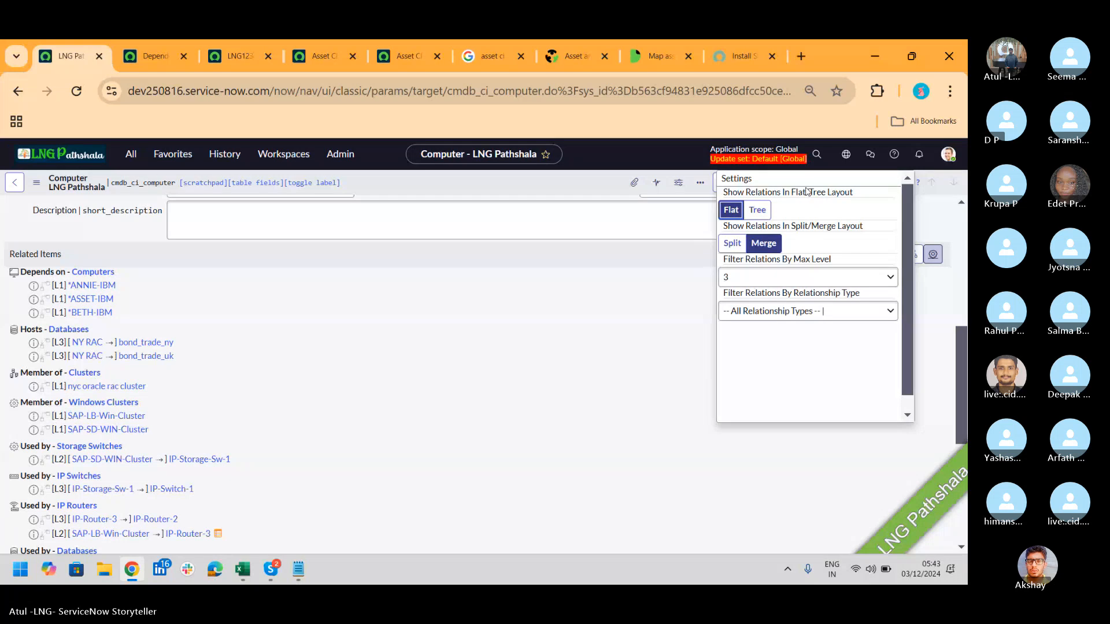
left_click(792, 311)
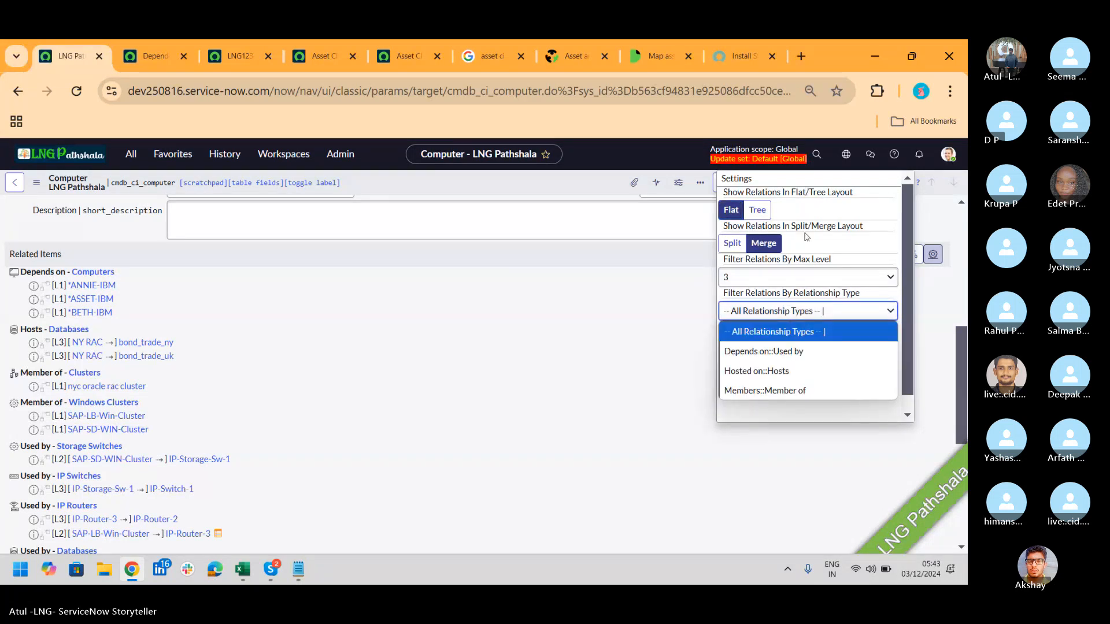
left_click(733, 246)
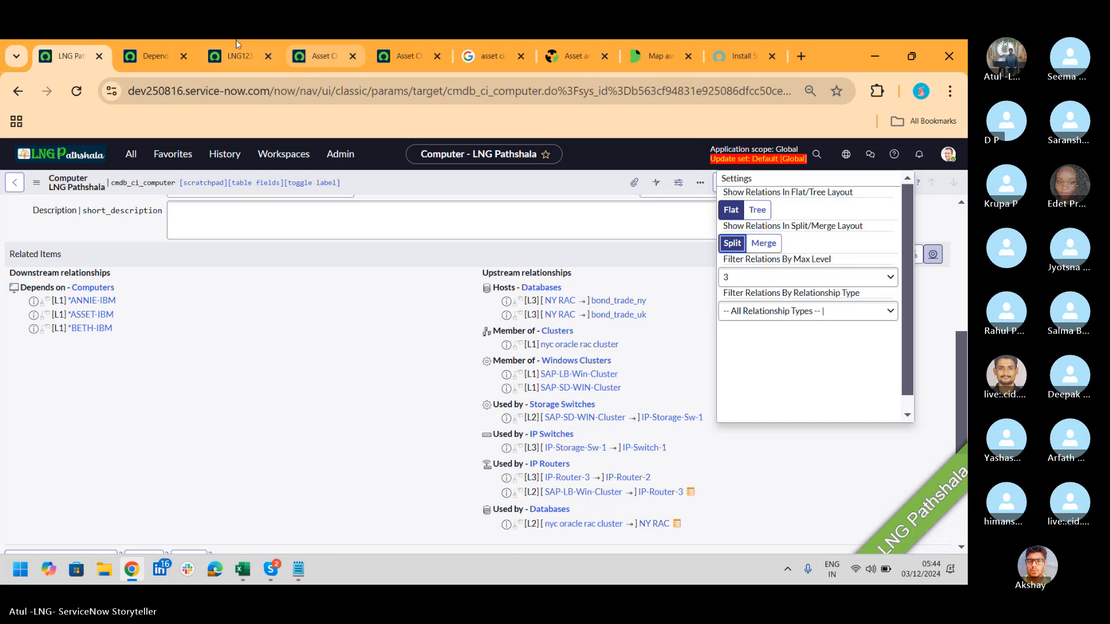
Step: Compare LNG Pathshala's dependency map with its Related Items, and view the map of nyc oracle rac cluster
left_click(155, 56)
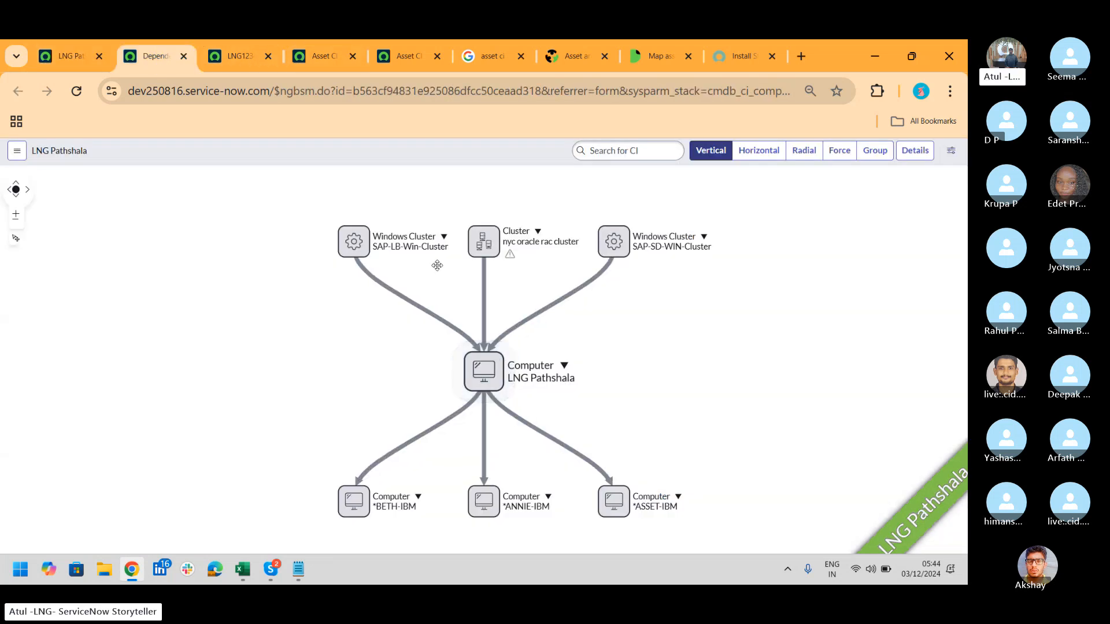
left_click(80, 59)
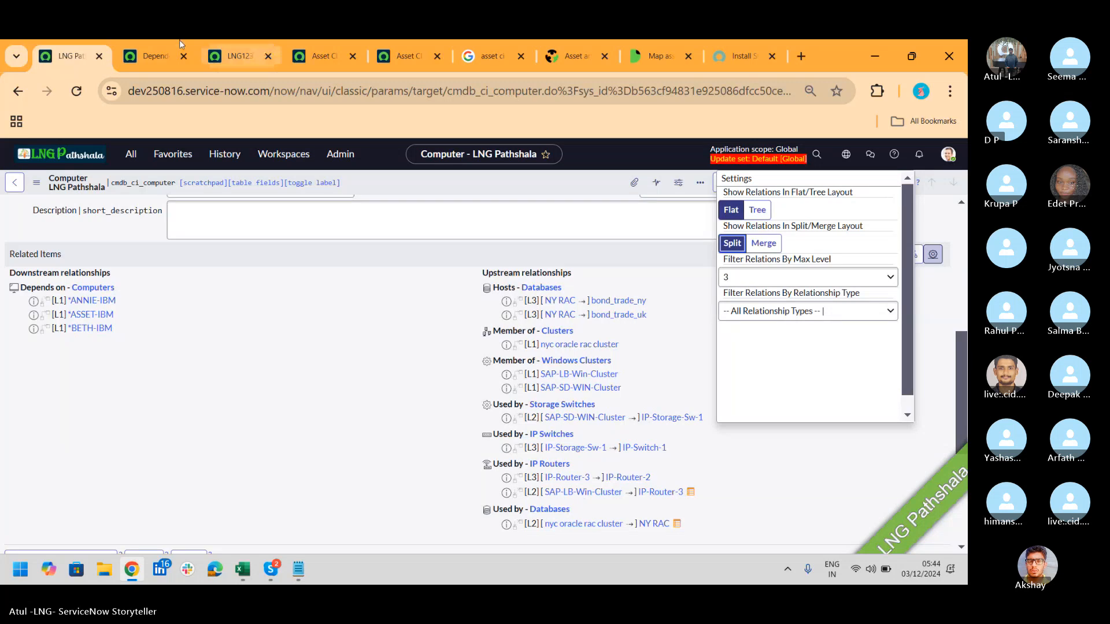
left_click(153, 56)
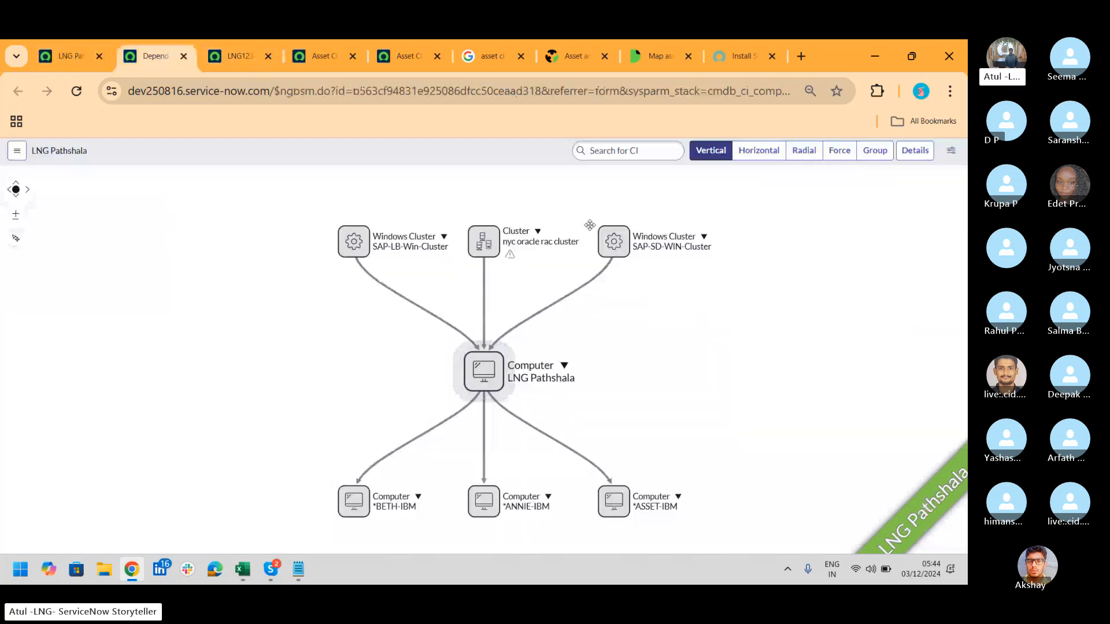
right_click(499, 239)
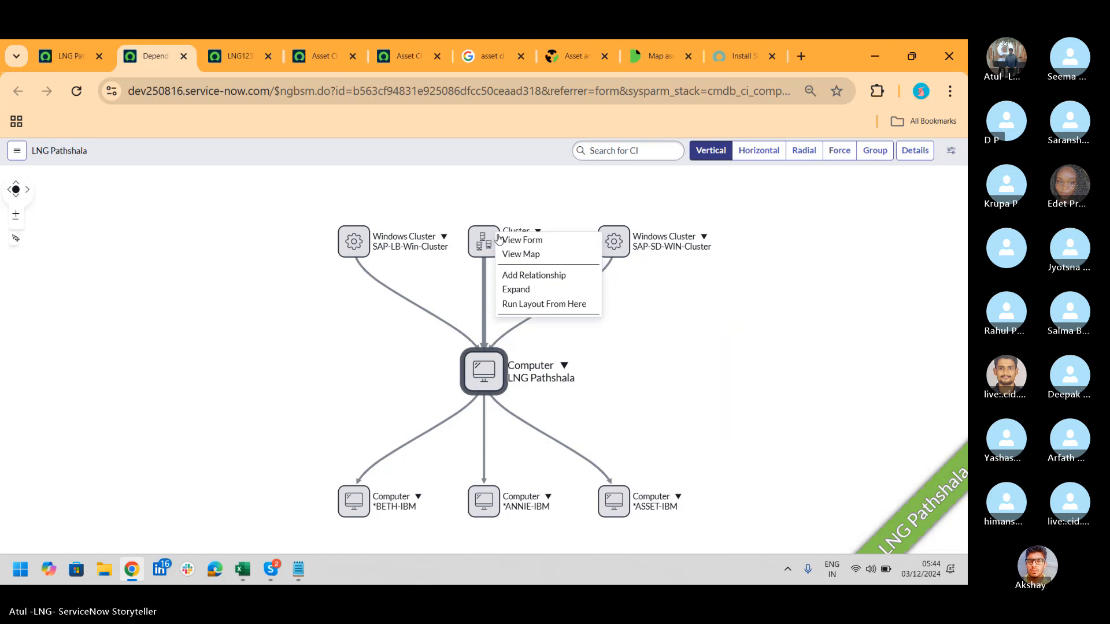
left_click(521, 254)
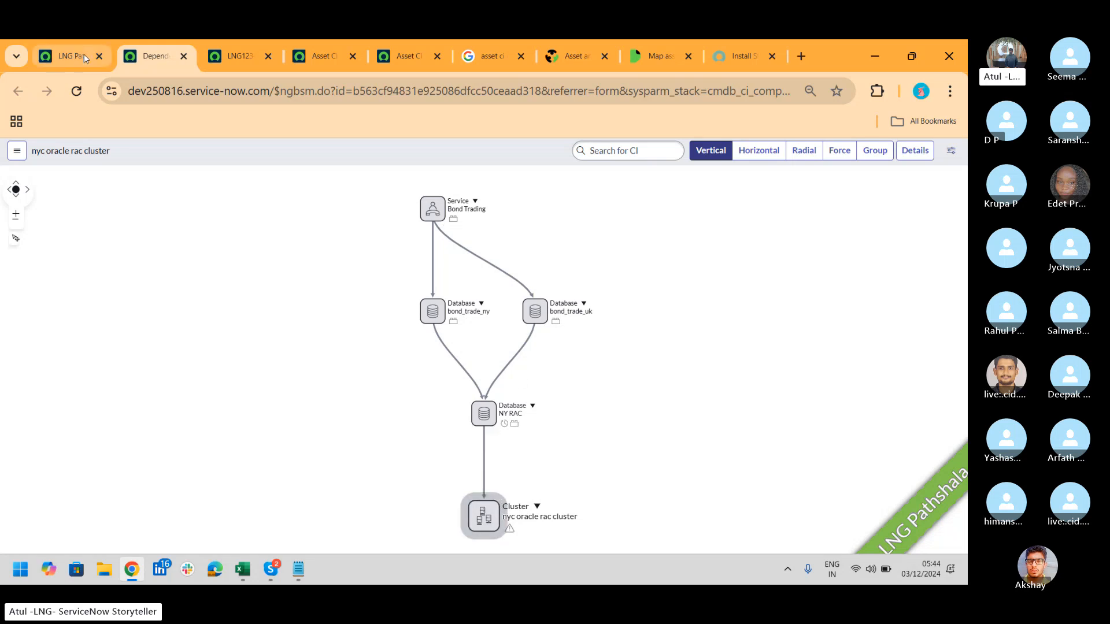
Step: Reopen the relationship editor from the LNG Pathshala record and switch Use suggested relationships off and back on
left_click(50, 66)
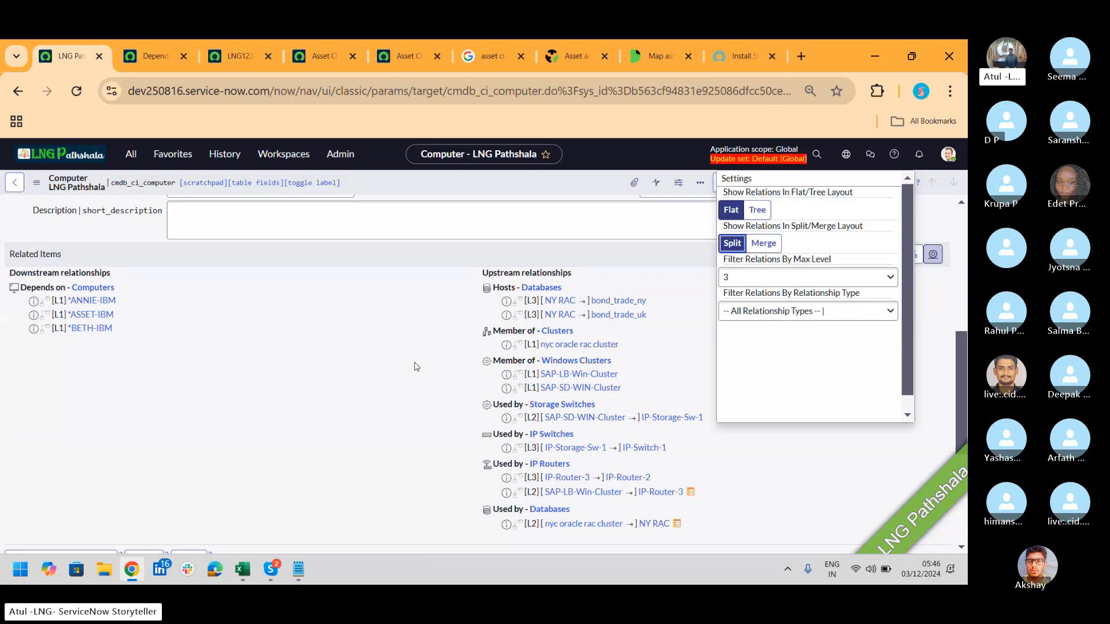
left_click(772, 470)
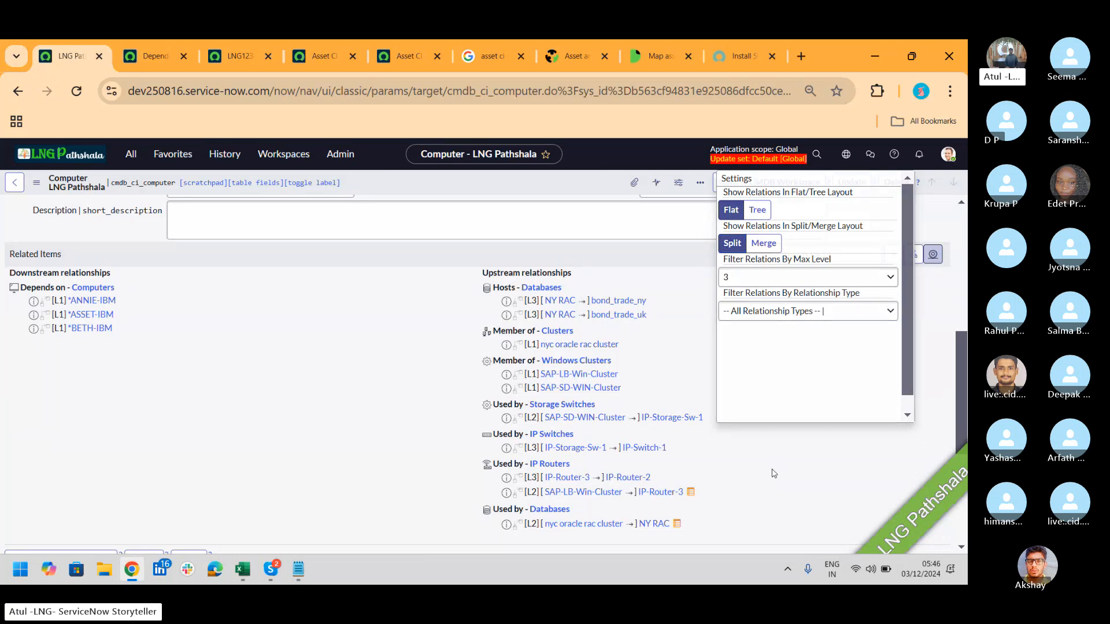
left_click(900, 257)
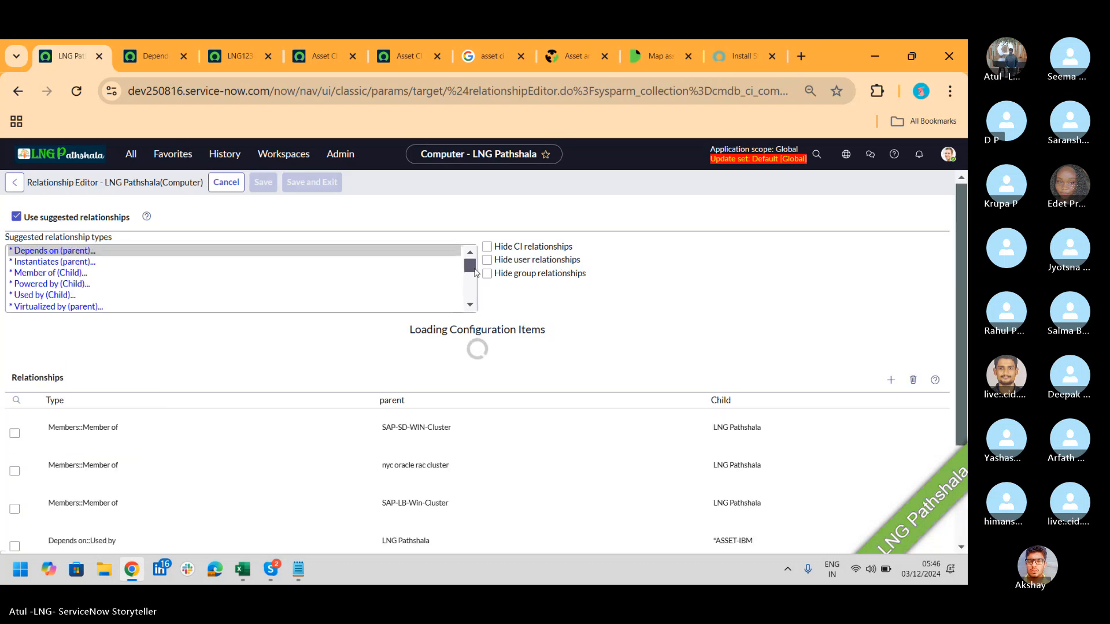
left_click(16, 217)
left_click(524, 259)
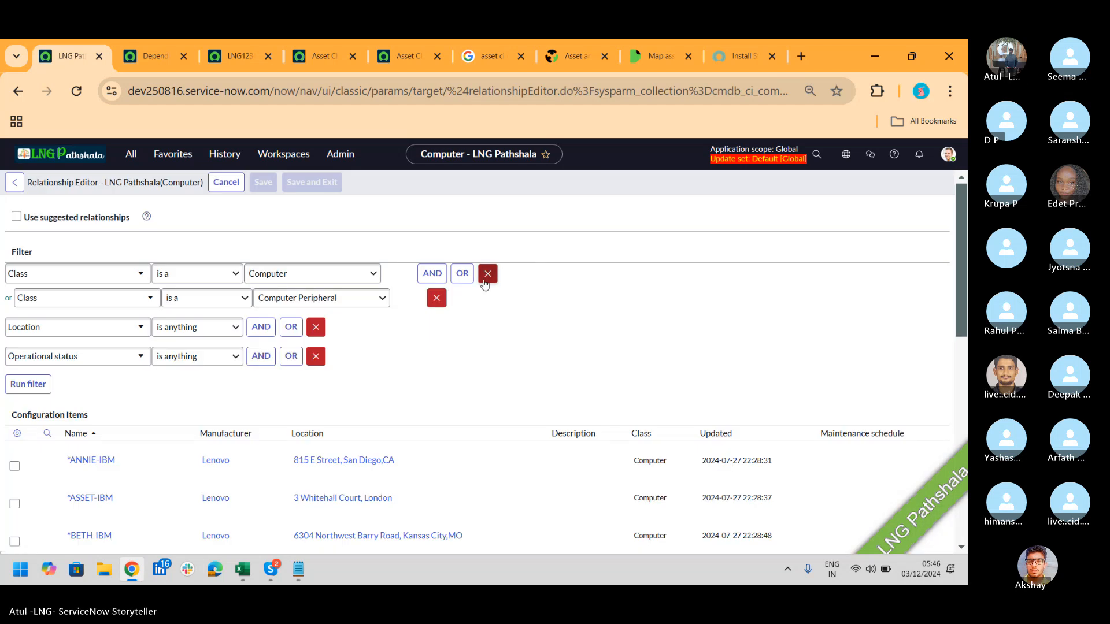
left_click(39, 219)
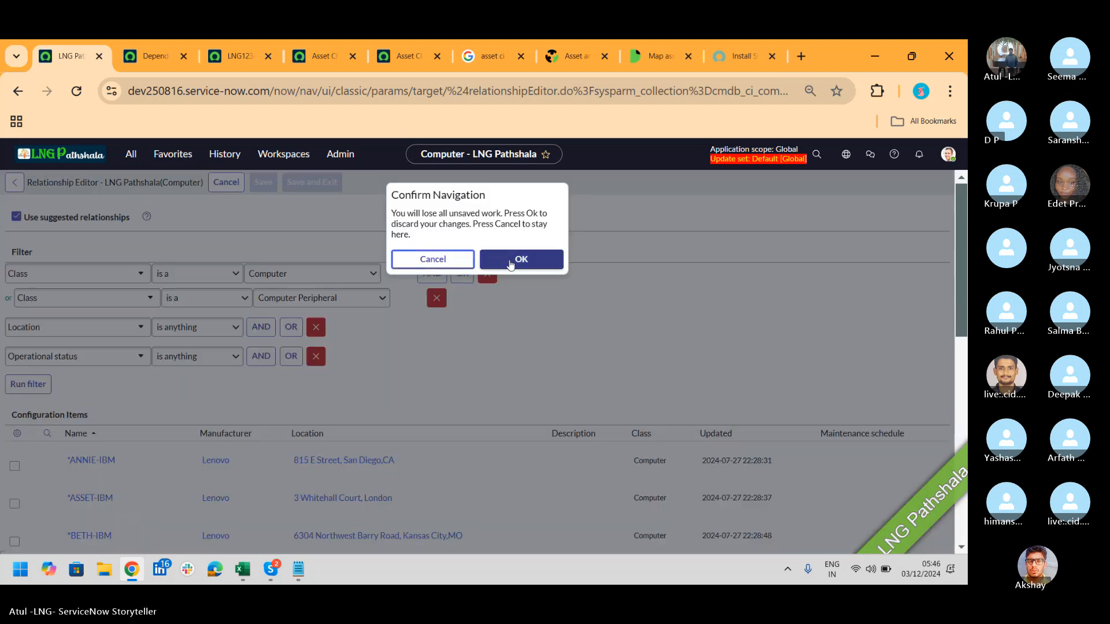
left_click(511, 265)
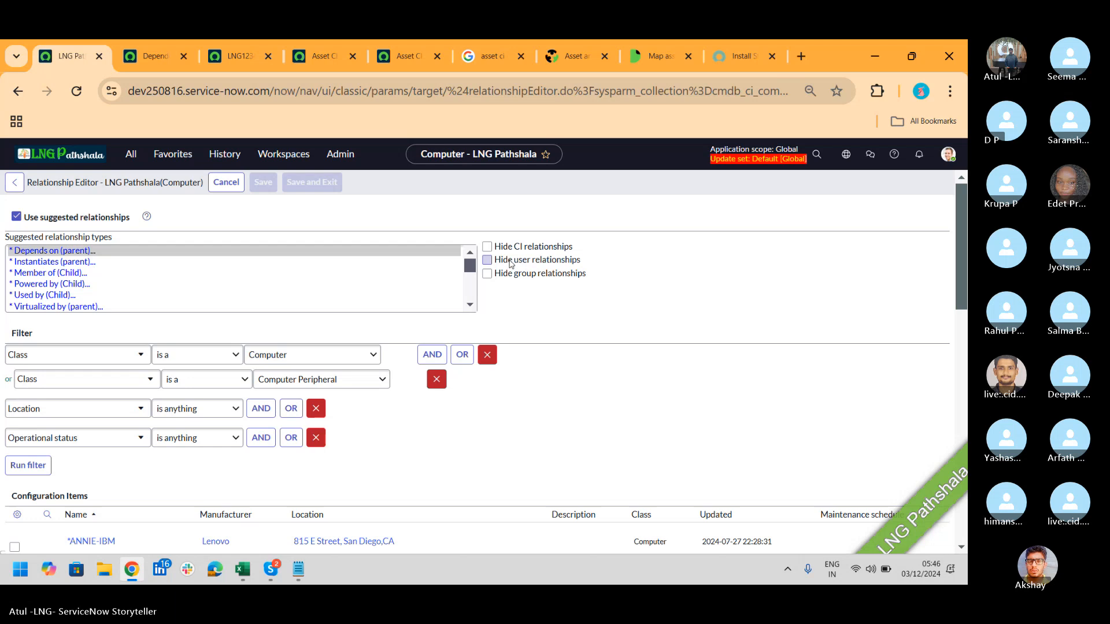
Step: Add Used by (Child) relationships linking LNG Pathshala to the computers *CAROL-IBM, *CAROL2-IBM and *CAROL3-GATEWAY
left_click(471, 266)
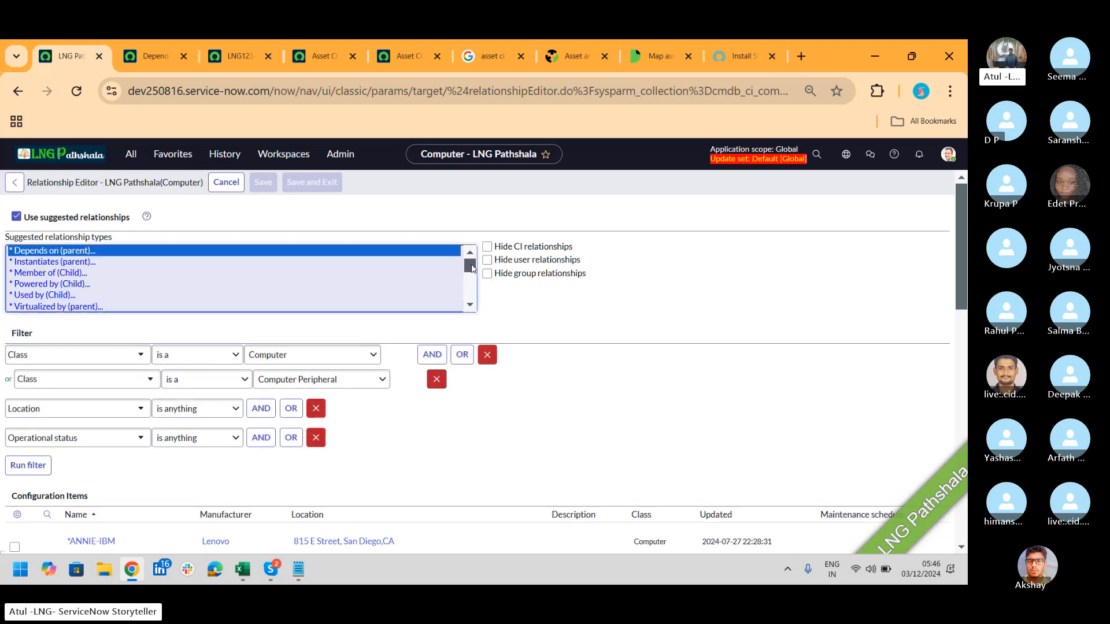
left_click_drag(472, 266, 472, 296)
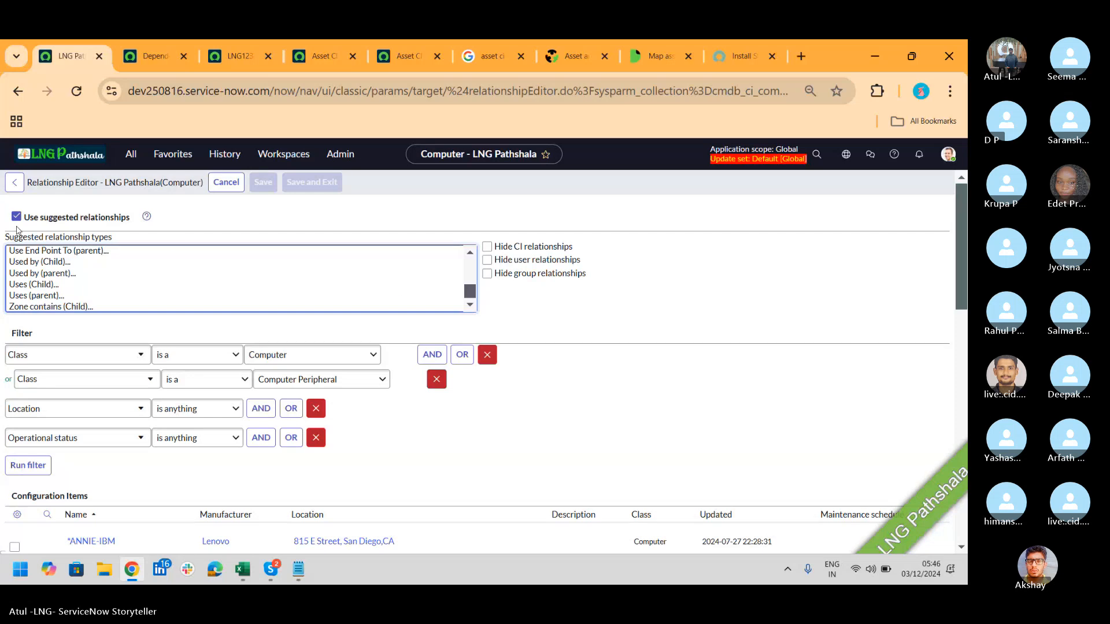
left_click(20, 263)
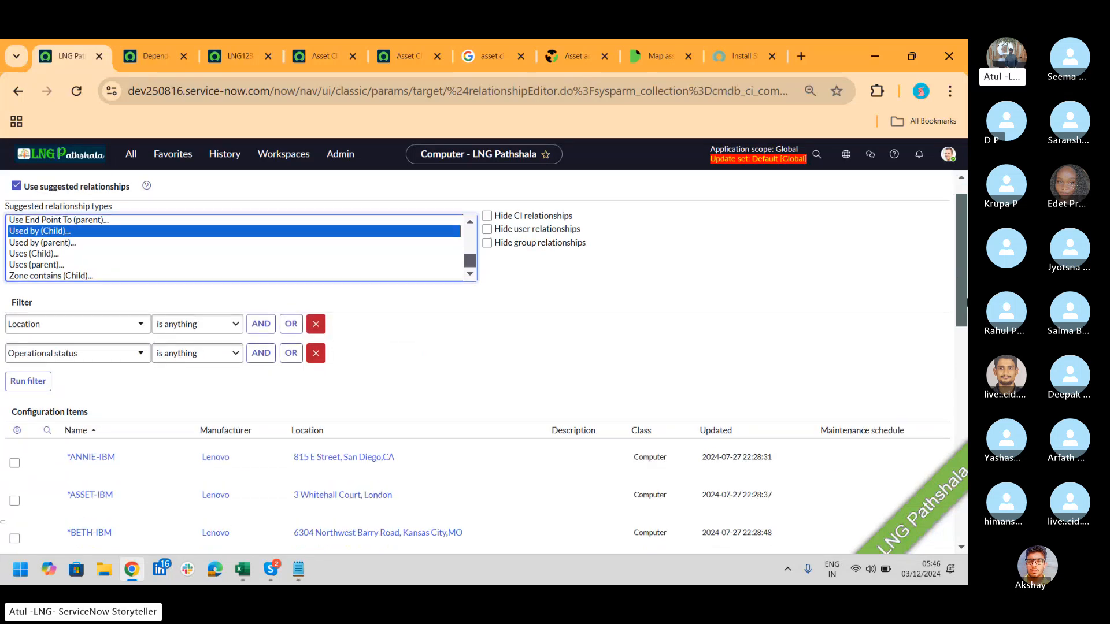
scroll(962, 266, "down", 5)
left_click(15, 363)
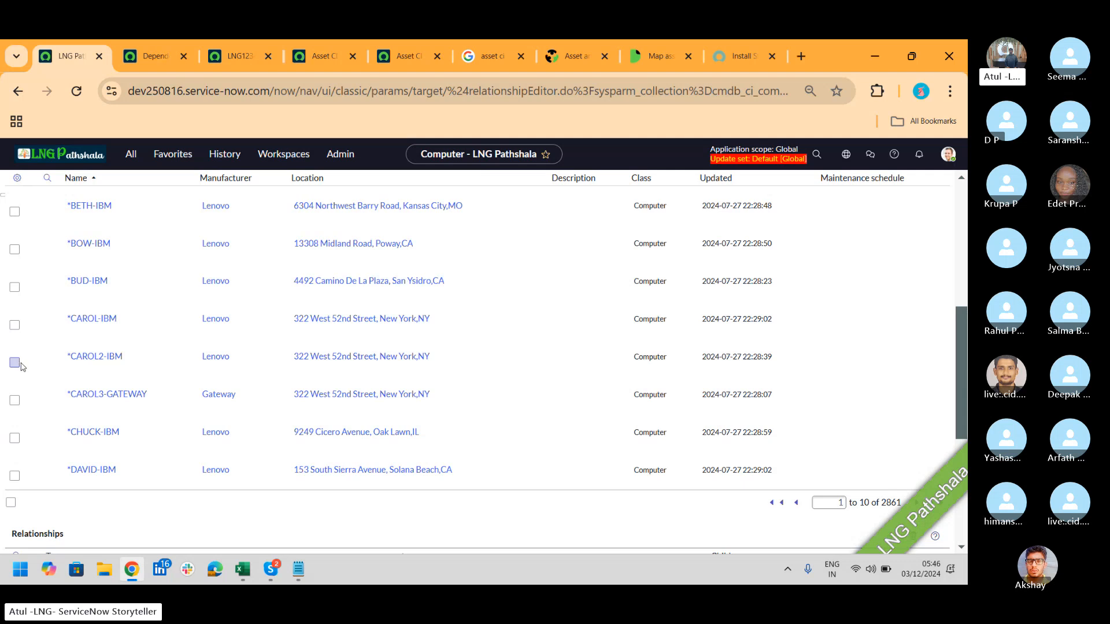
left_click(15, 325)
left_click(15, 400)
scroll(963, 409, "down", 3)
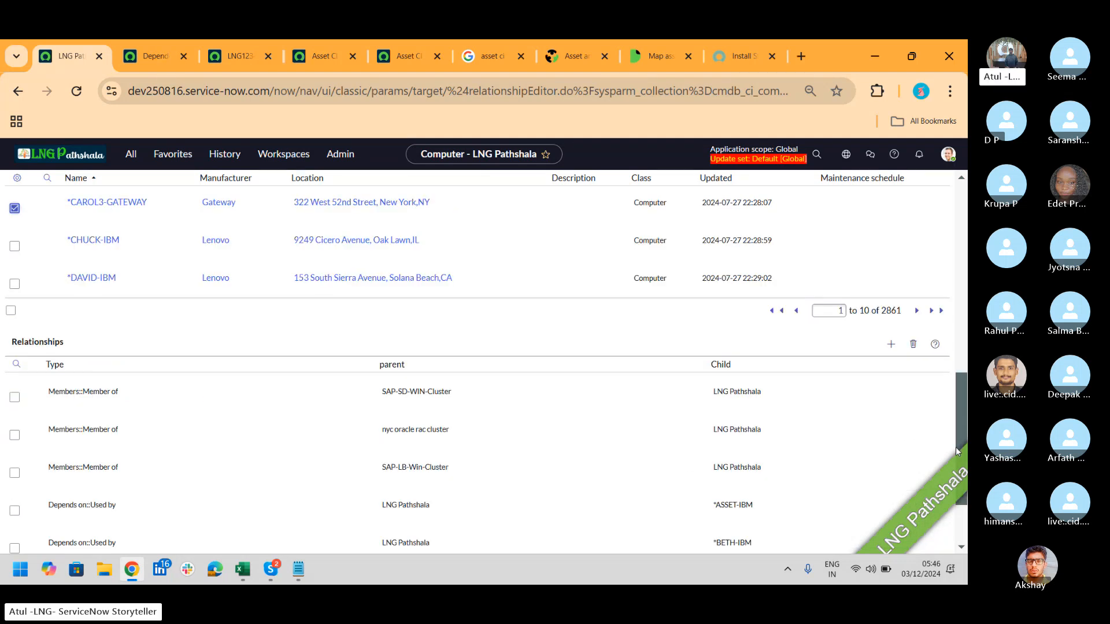
left_click(889, 346)
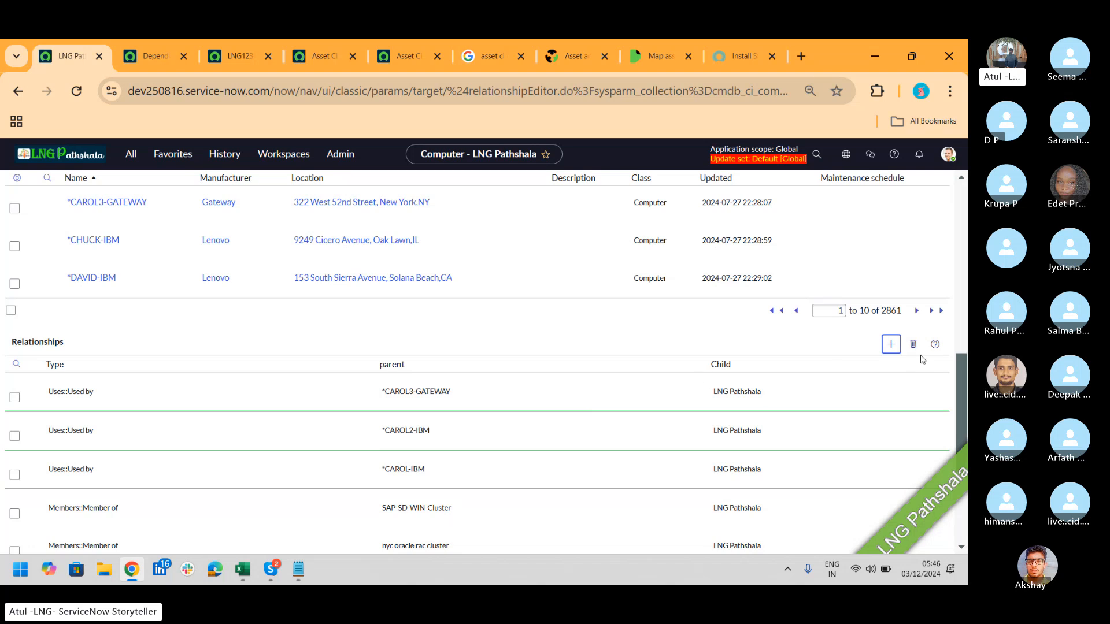
Step: Save the added Used by relationships, exit the relationship editor and open LNG Pathshala's dependency view
left_click_drag(959, 370, 959, 457)
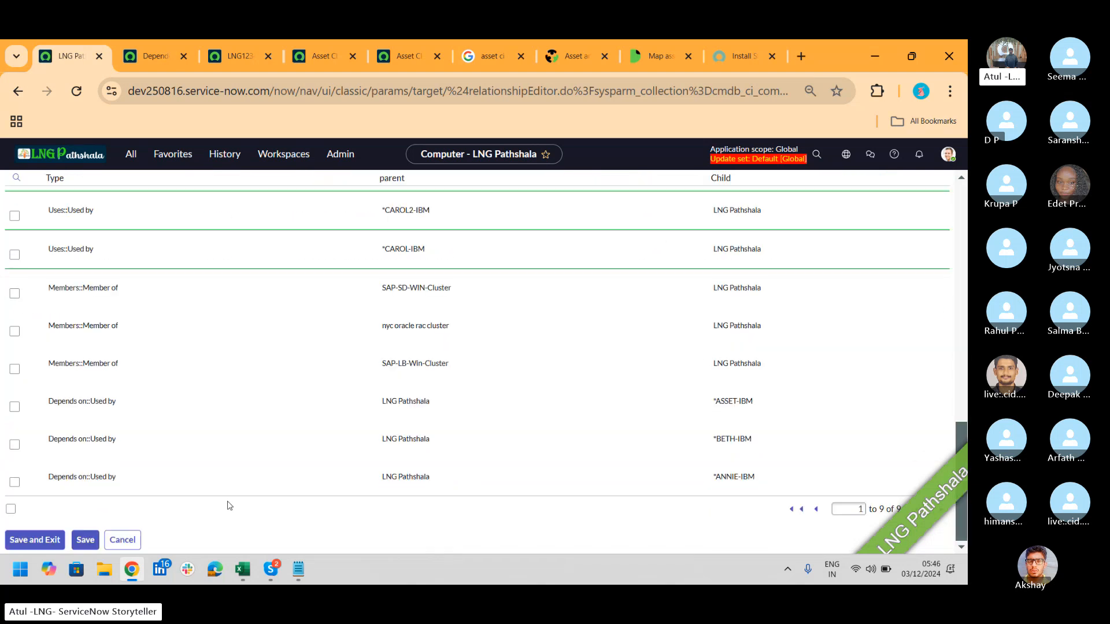
left_click(33, 541)
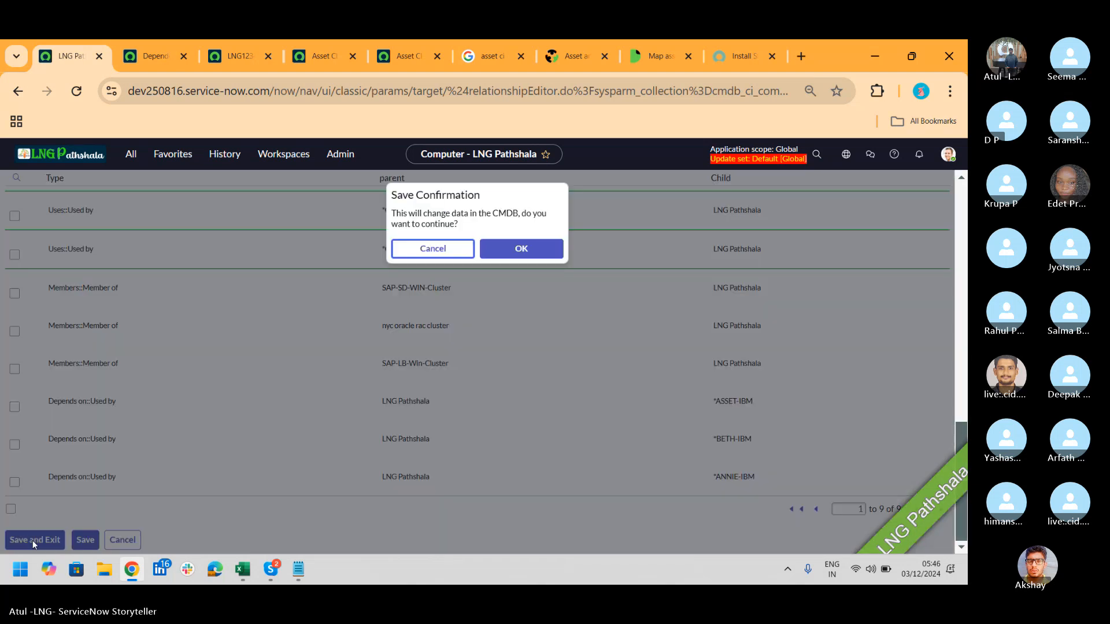
left_click(516, 250)
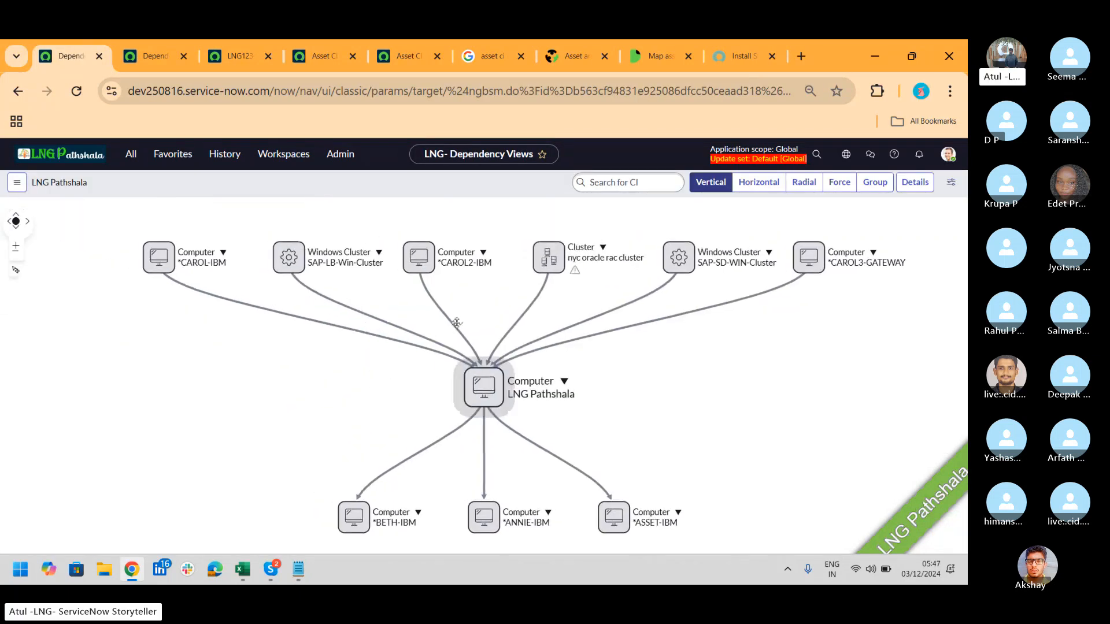
Step: View LNG Pathshala's dependency map in the Horizontal, Radial, Force and Group layouts
left_click(756, 186)
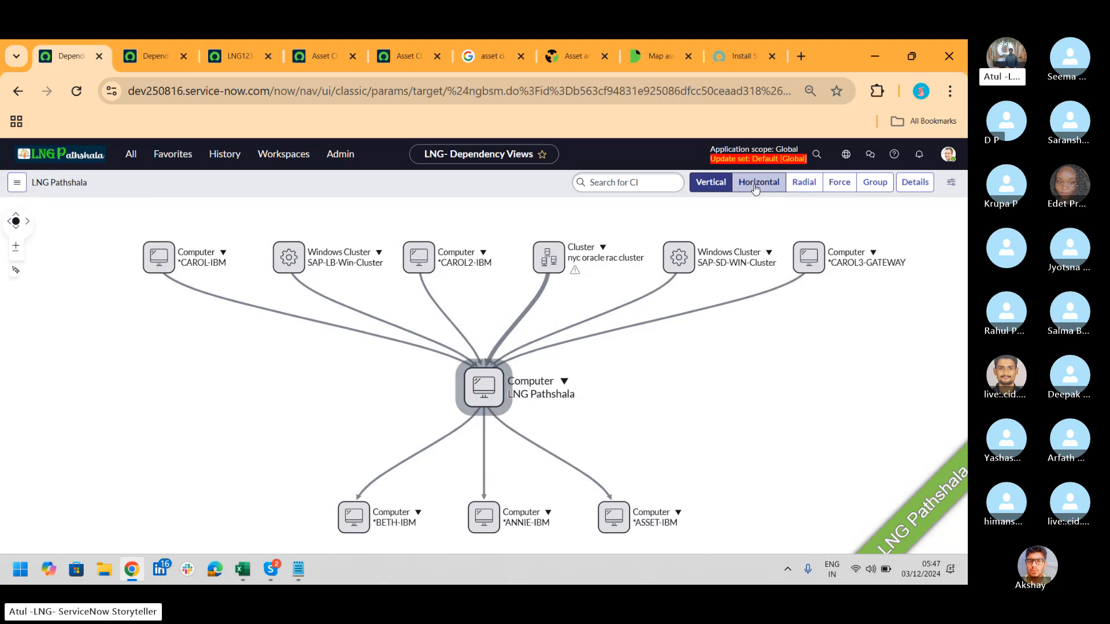
left_click(803, 186)
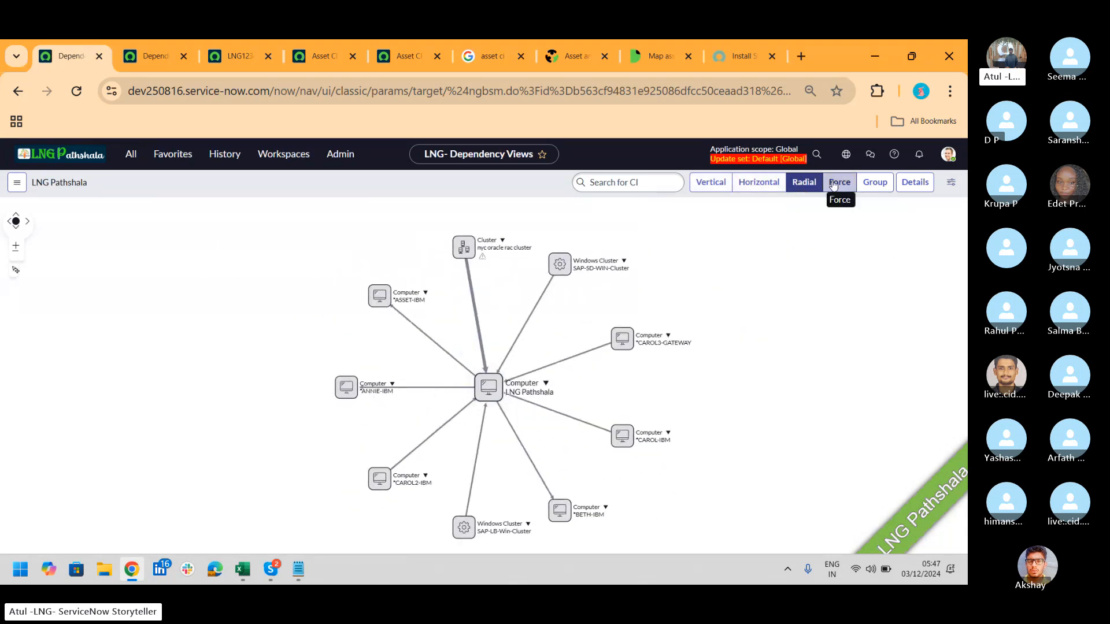
left_click(833, 184)
left_click(875, 184)
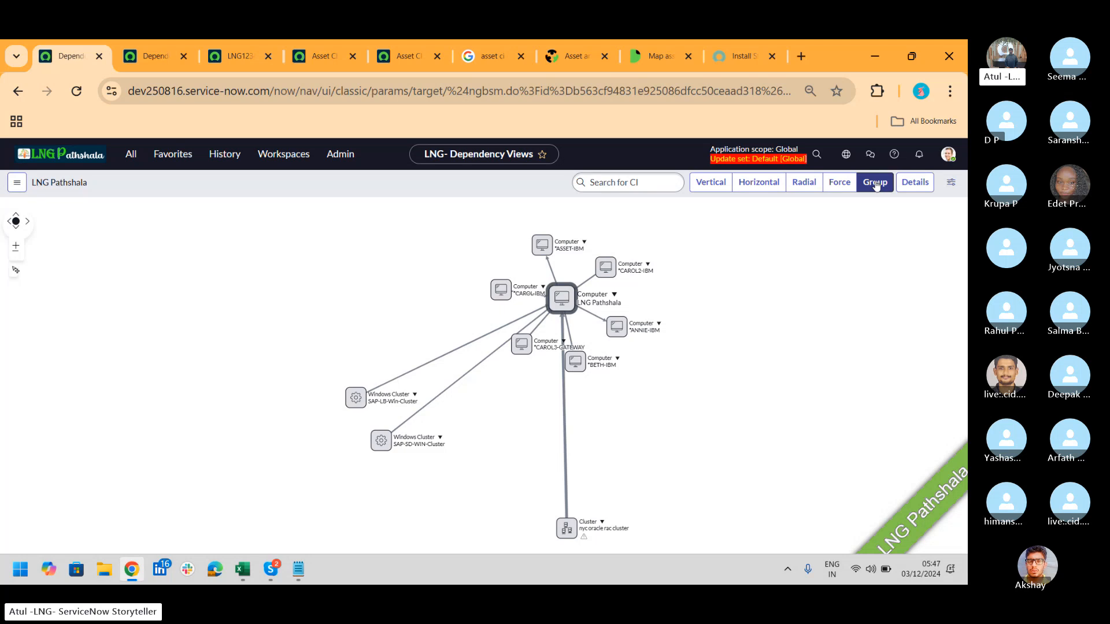
Step: Switch LNG Pathshala's dependency map to the Vertical layout and view the nyc oracle rac cluster map
left_click(723, 184)
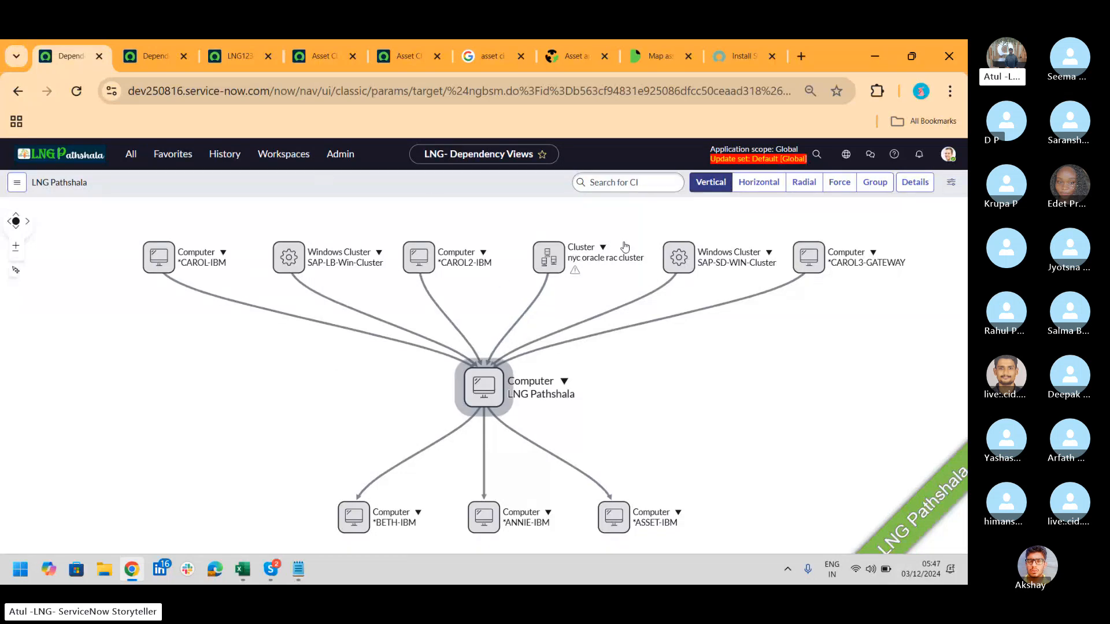
left_click(167, 70)
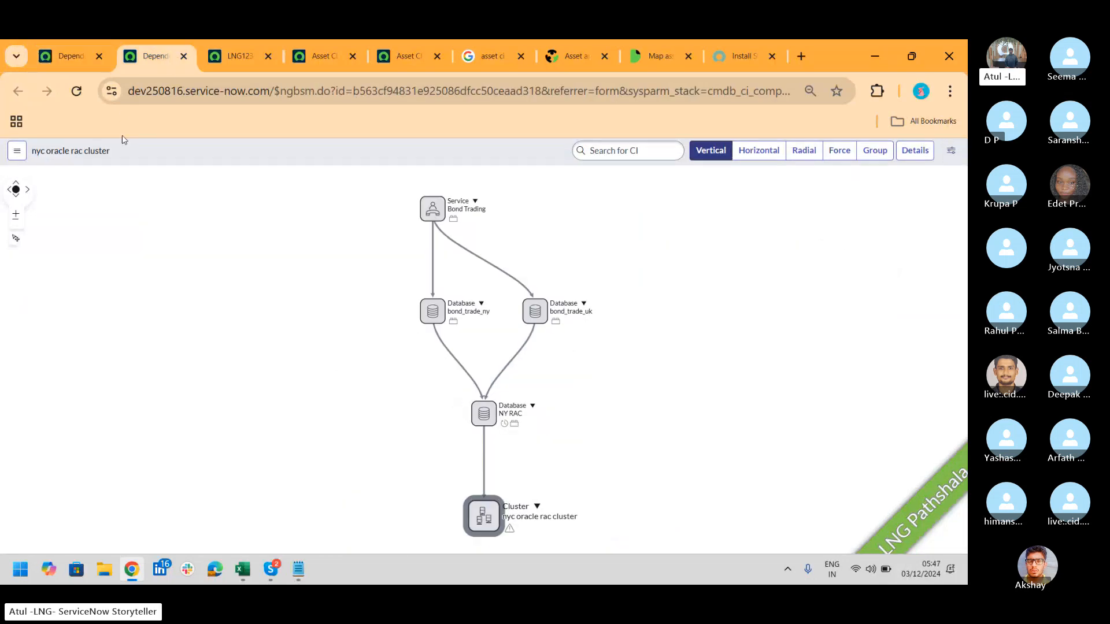
Step: From the LNG12345 hardware record, find CI Class Manager in the navigator and open it in a new browser tab
left_click(215, 58)
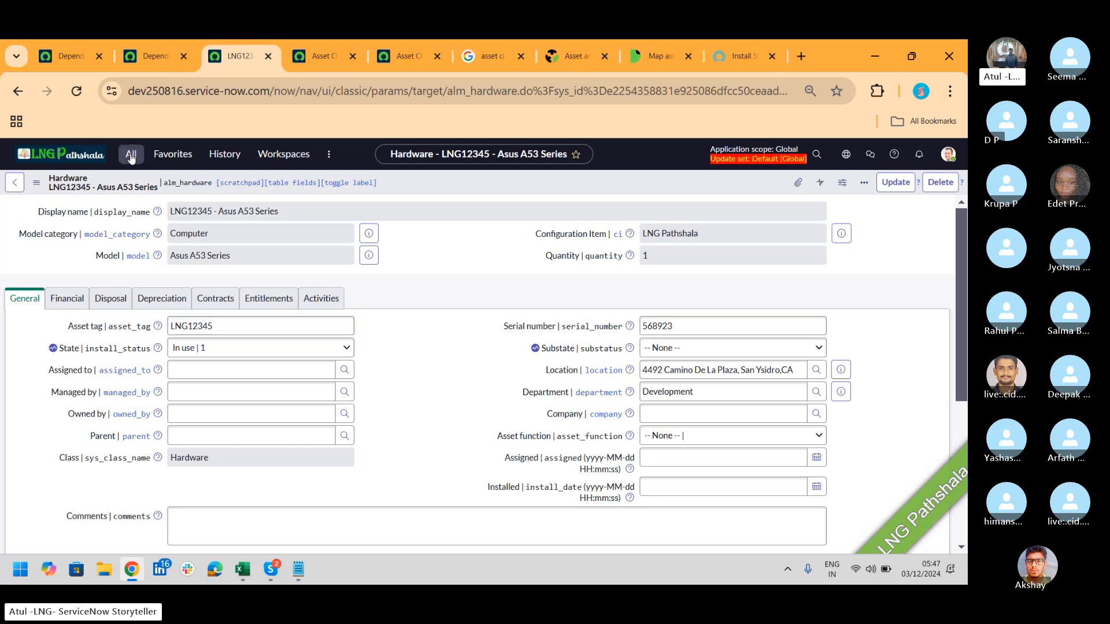
left_click(130, 154)
type("ci class")
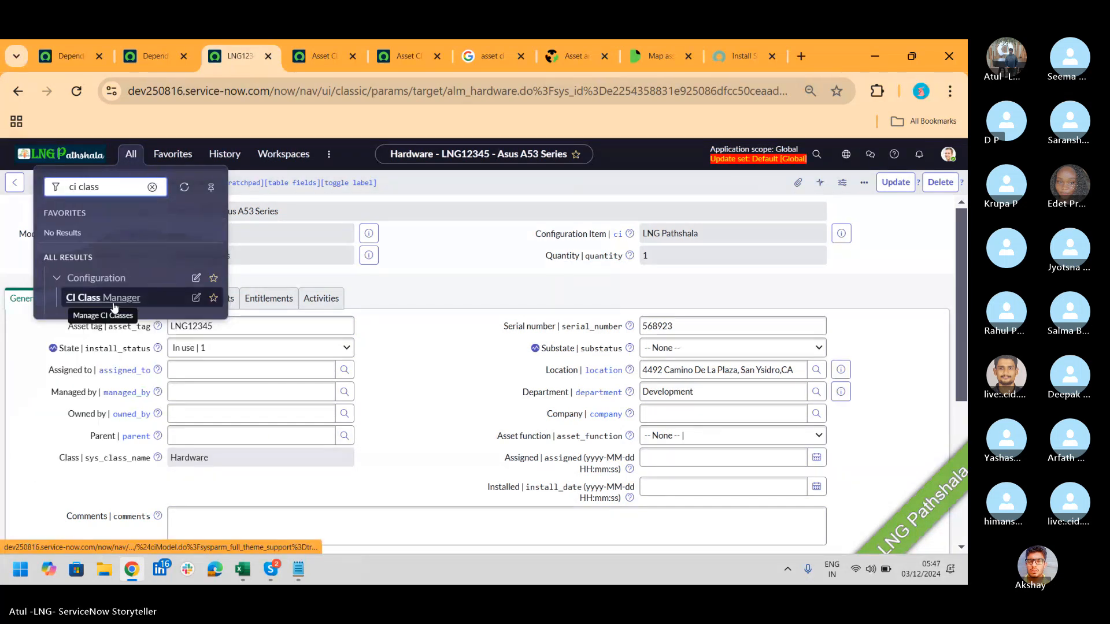
middle_click(112, 303)
left_click(287, 60)
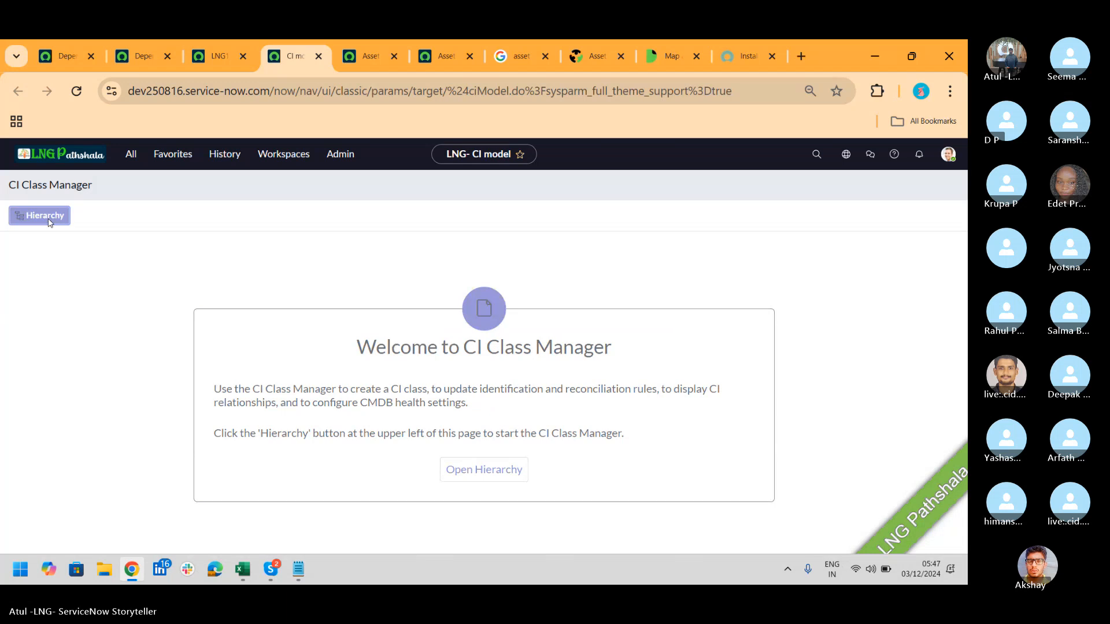
Step: View all relationship rules of the Computer class in the CI hierarchy and return to LNG Pathshala's dependency map
left_click(49, 219)
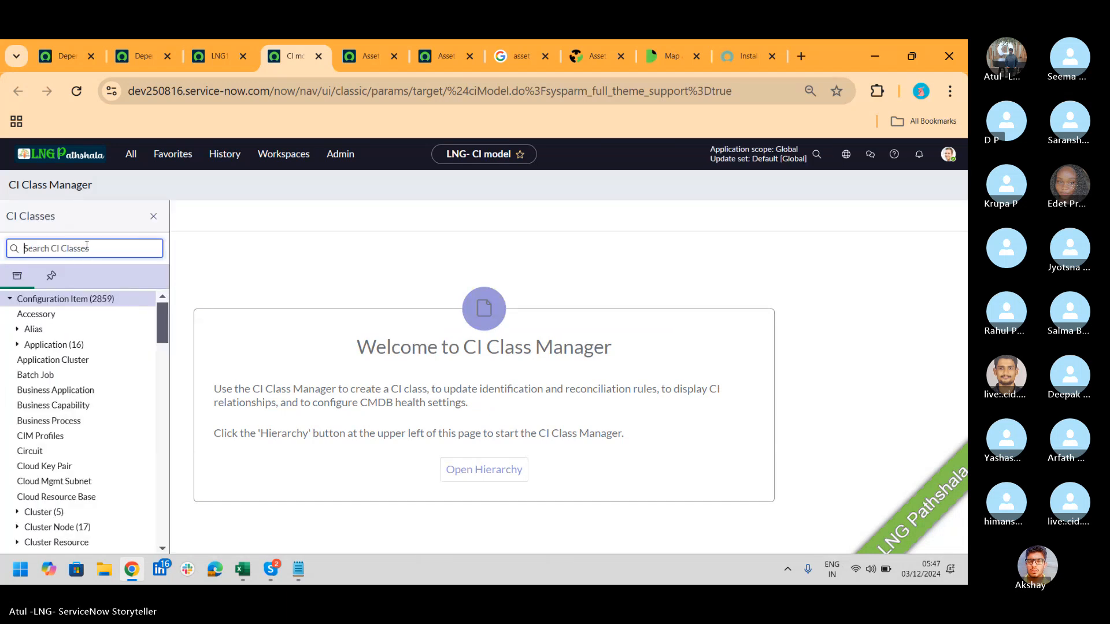
type("compu")
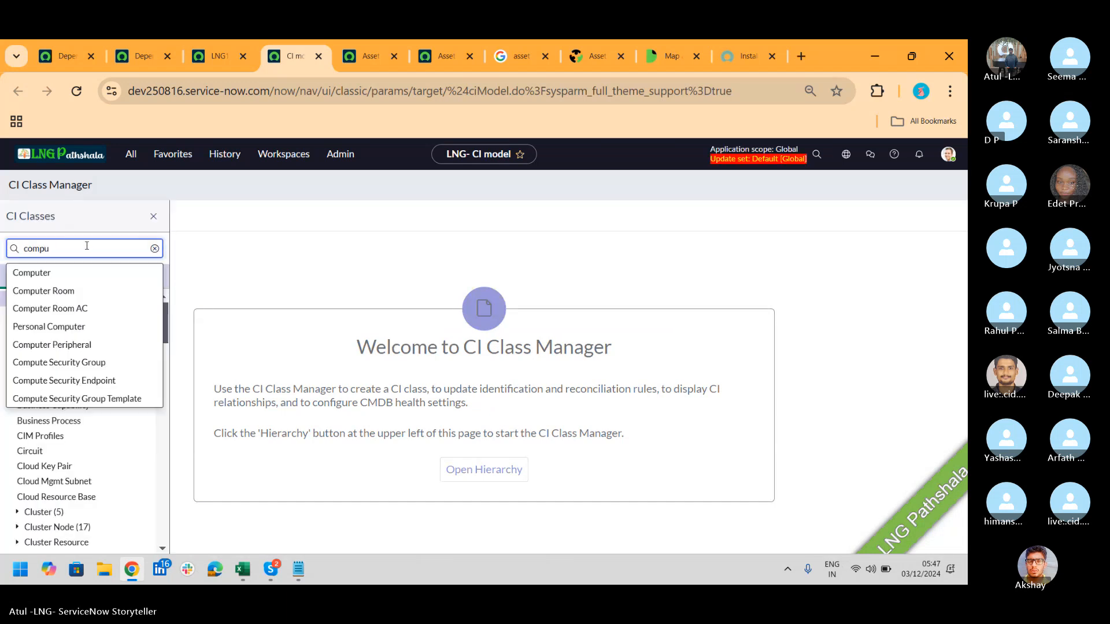
left_click(60, 280)
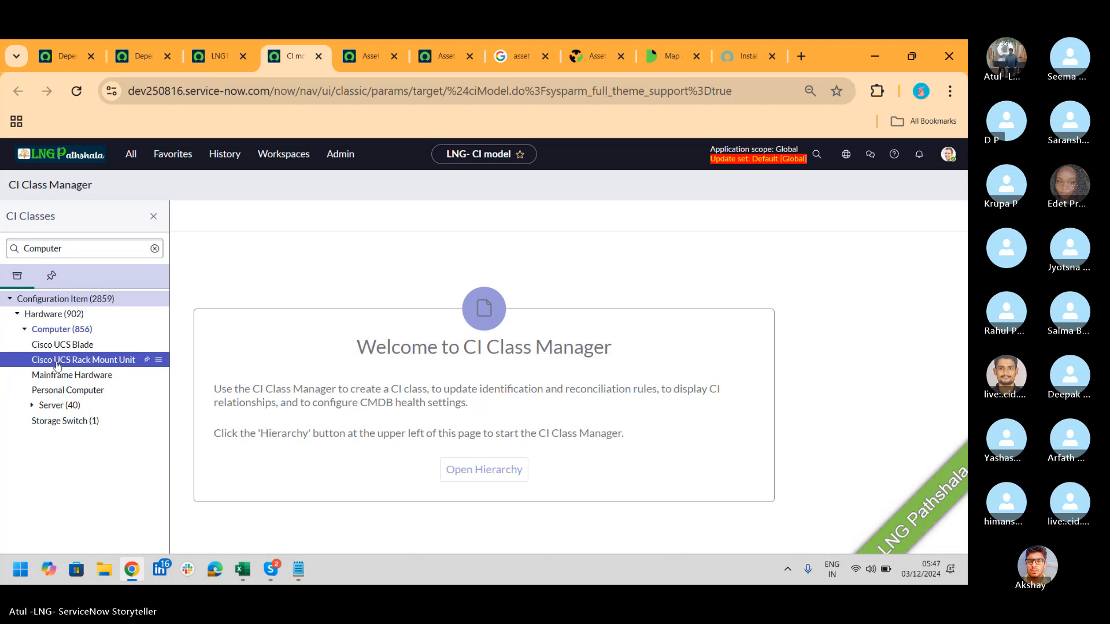
left_click(51, 331)
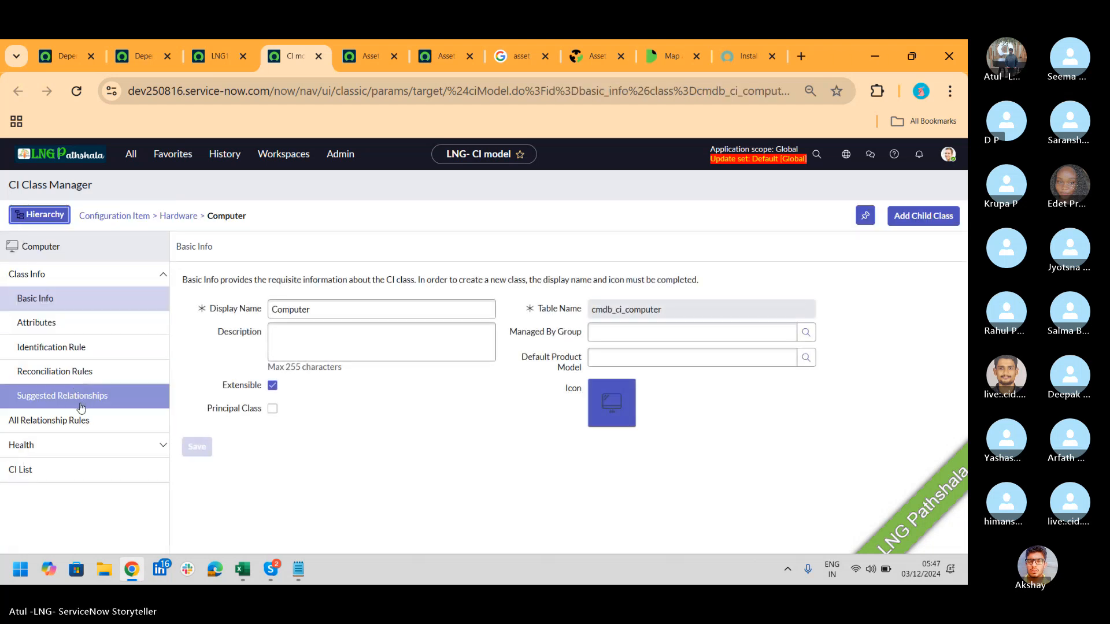
left_click(75, 422)
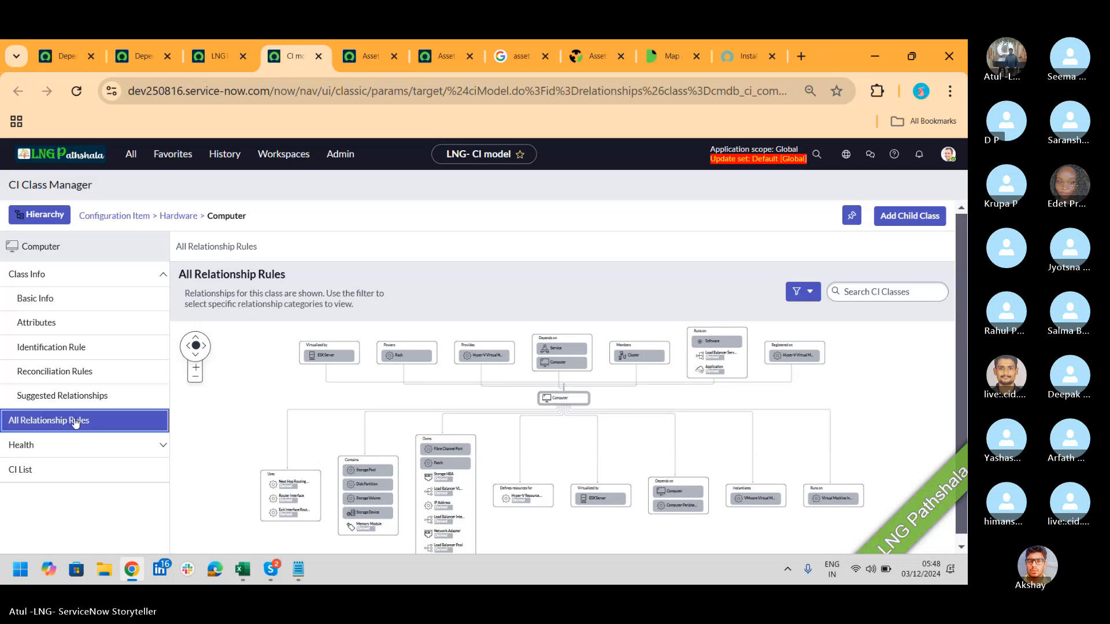
left_click(51, 53)
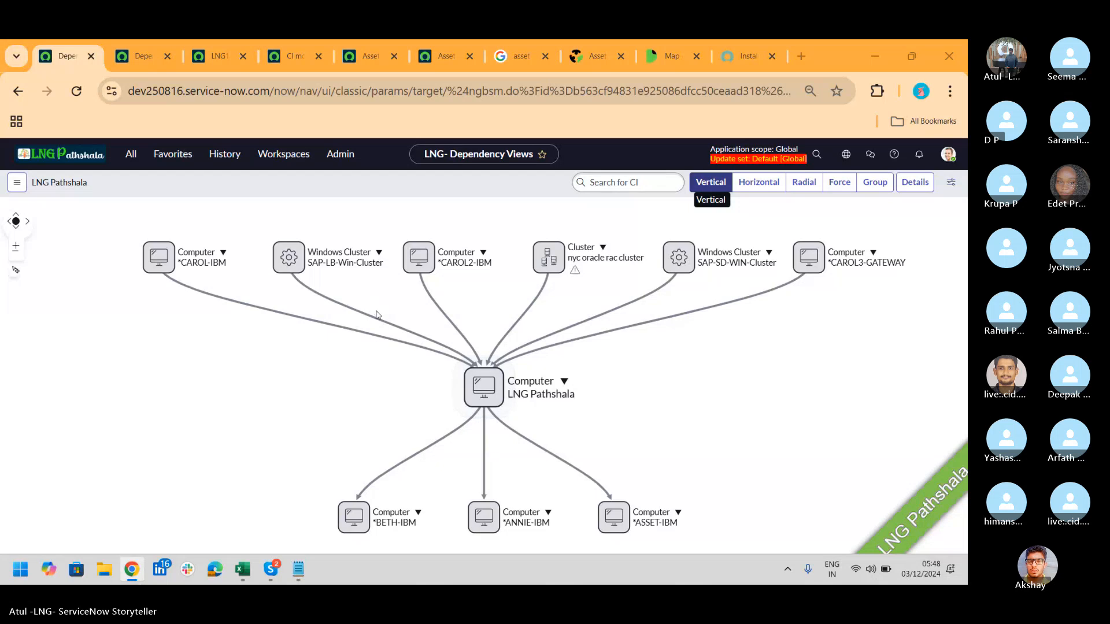
Step: Switch to the Skype call, look at its participants list and close the list
key("alt+Tab")
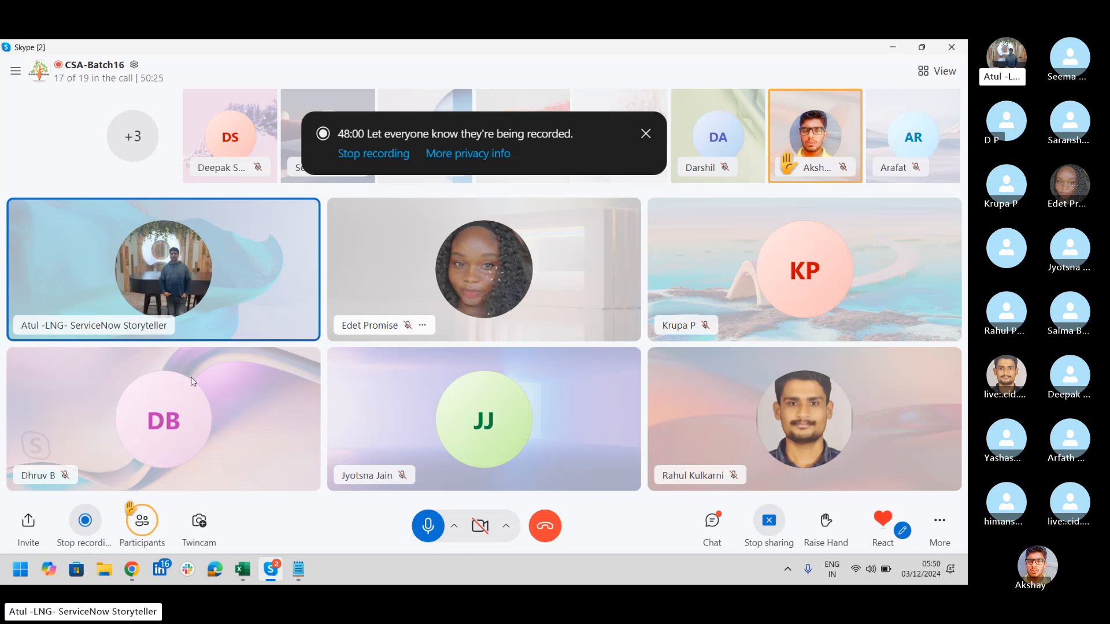
left_click(129, 525)
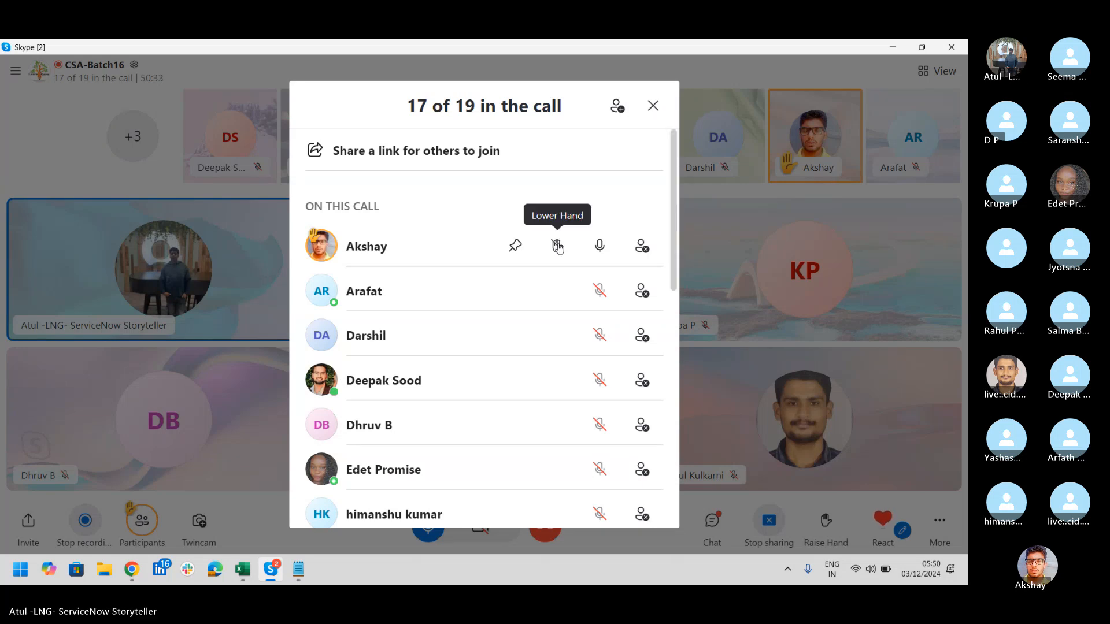
left_click(654, 105)
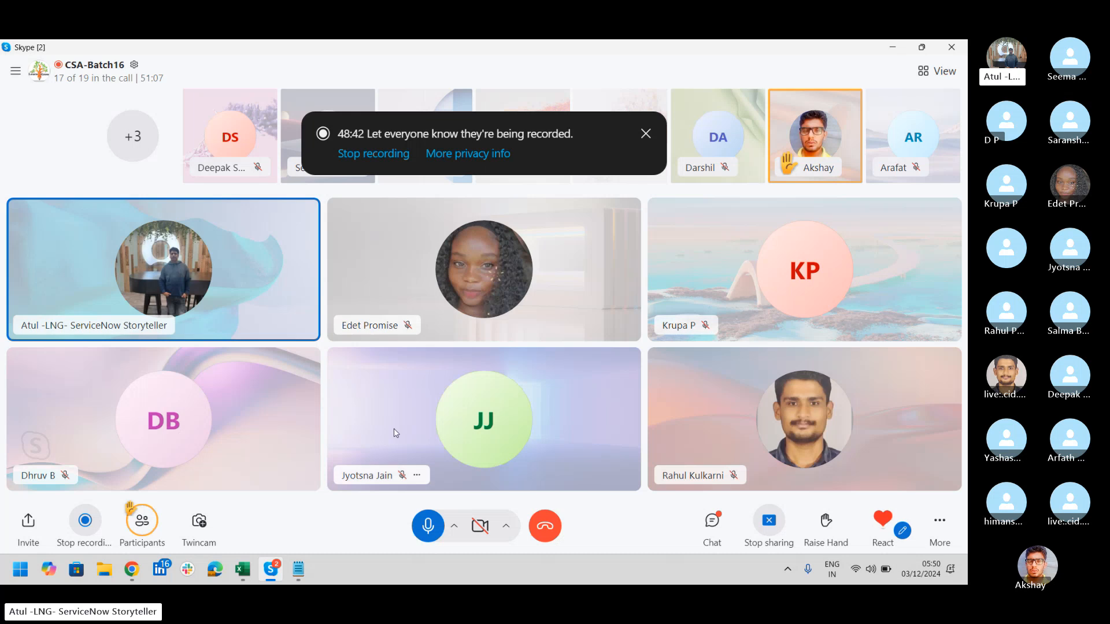
Step: Switch to Notepad and add the line "Delegation" below "LNG - Learn N Grow Together"
left_click(298, 571)
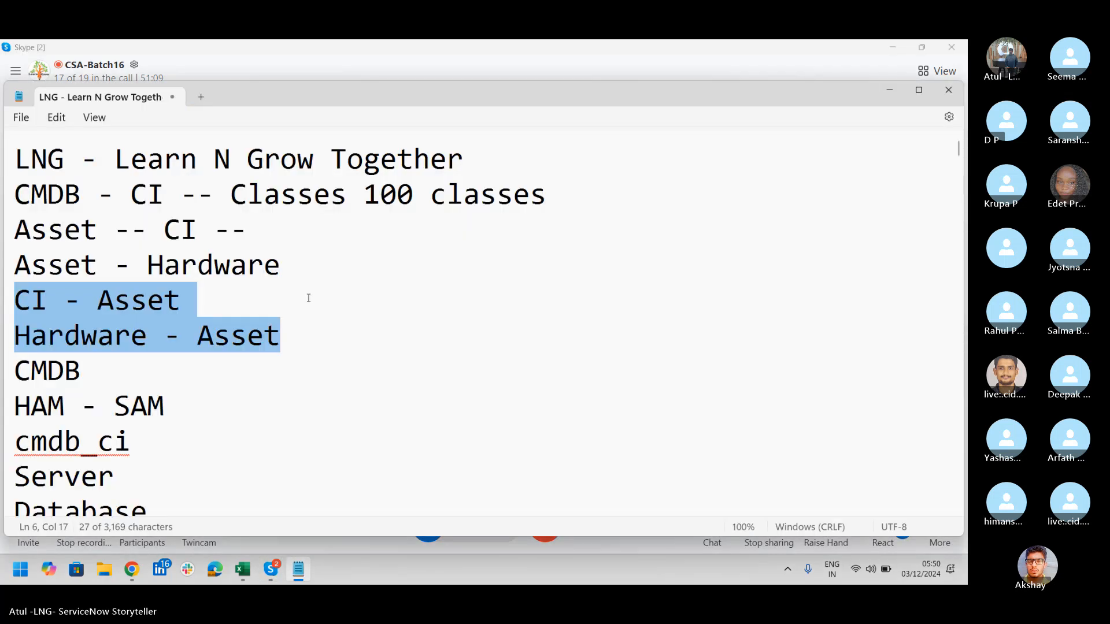
left_click(473, 160)
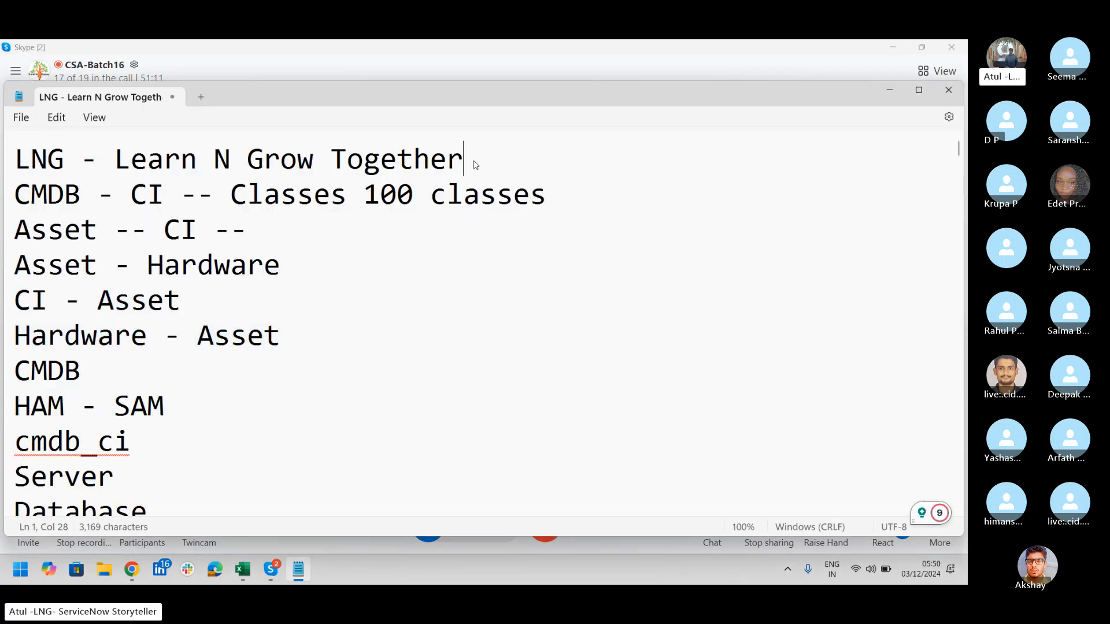
key("Return")
type("Delegation")
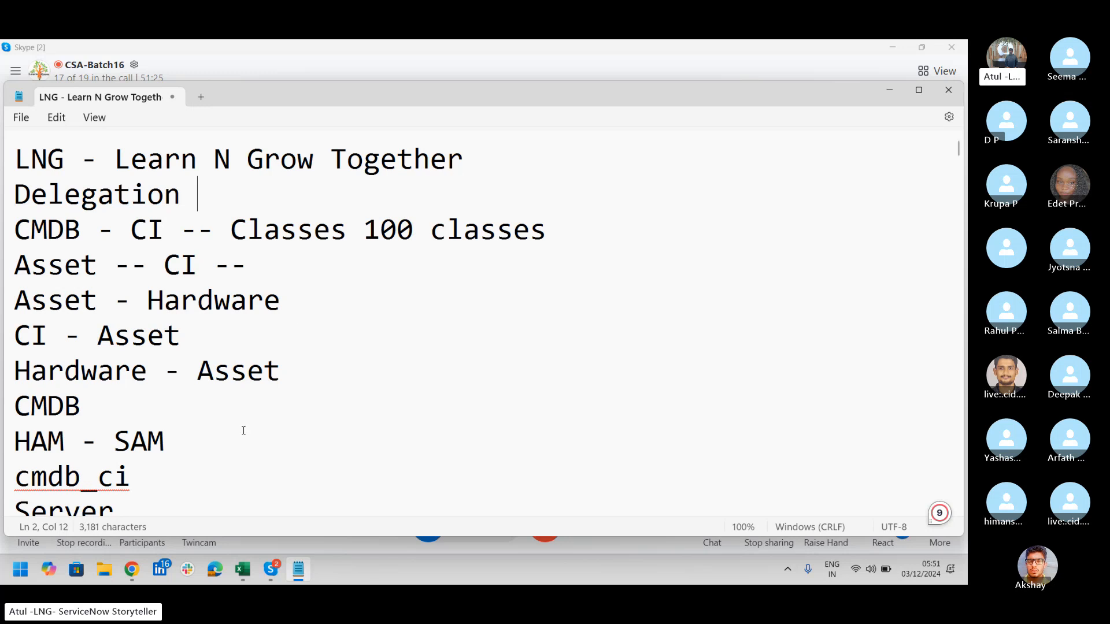
Step: Switch to Chrome and open the service portal at dev250816.service-now.com/sp in a new tab
left_click(132, 570)
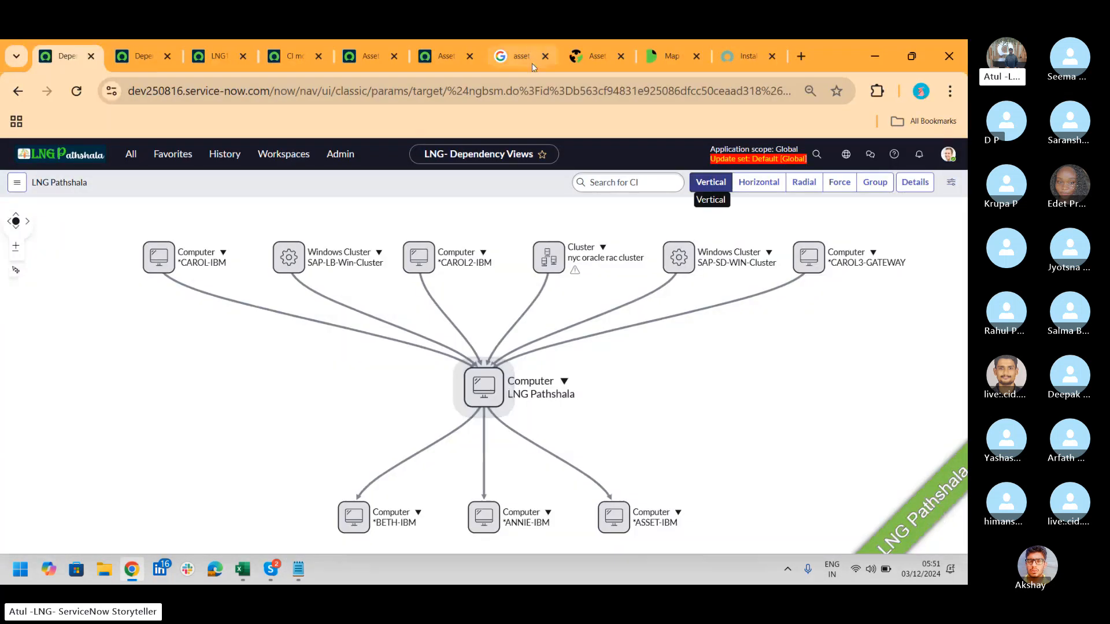
left_click(797, 54)
type("dev/sp")
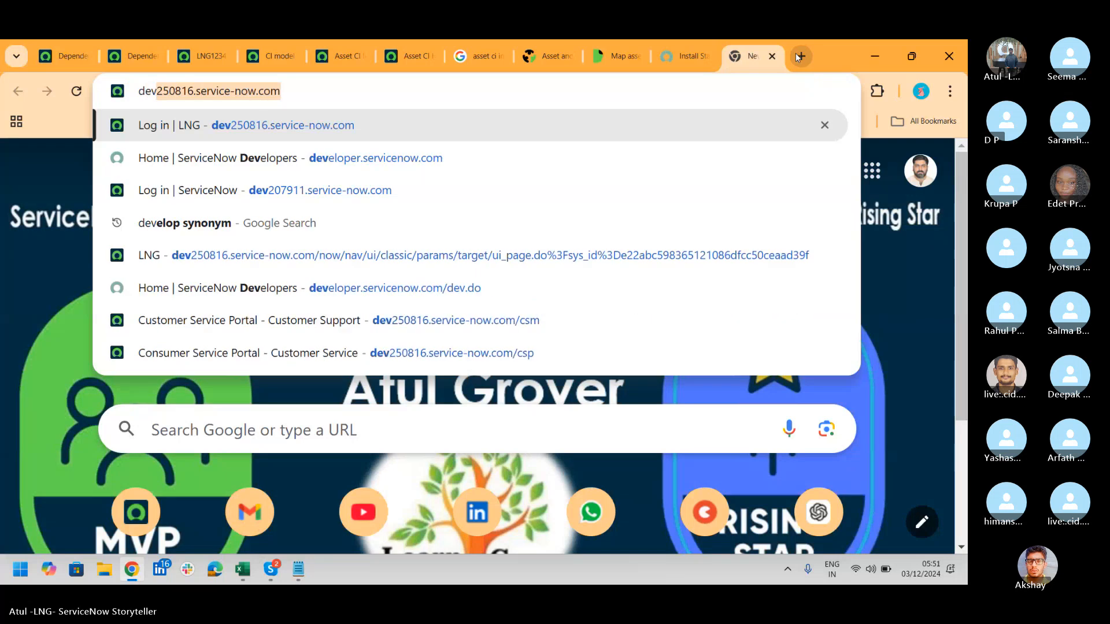
key("BackSpace")
key("BackSpace")
key("BackSpace")
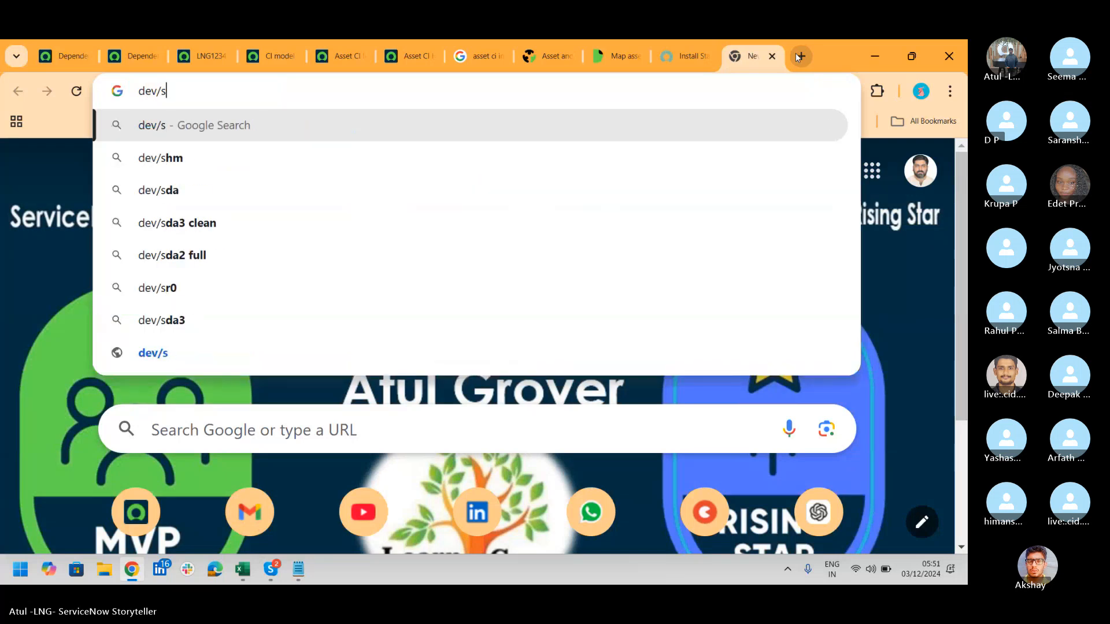
type("250816.service-now.com")
key("Right")
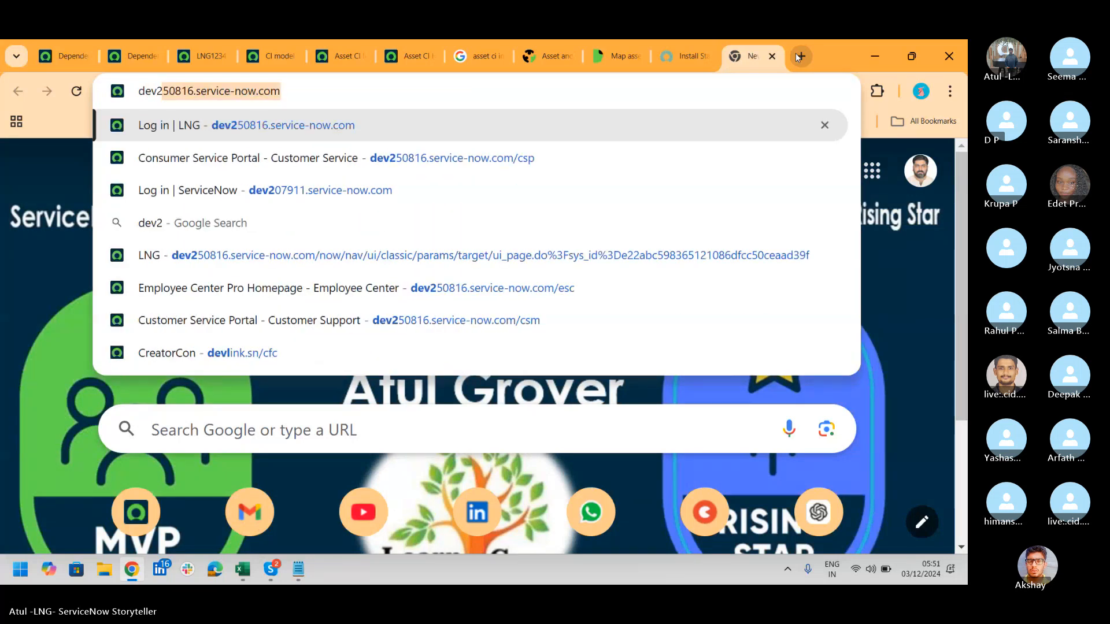
type("/sp")
key("Return")
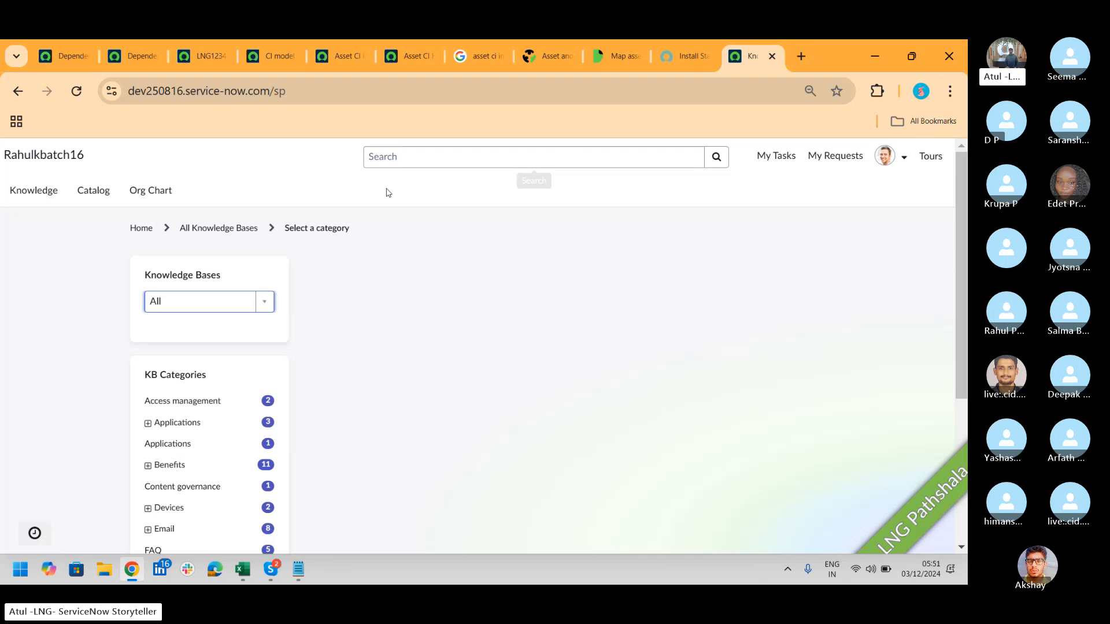
Step: Search the service portal for "Delegation"
left_click(43, 167)
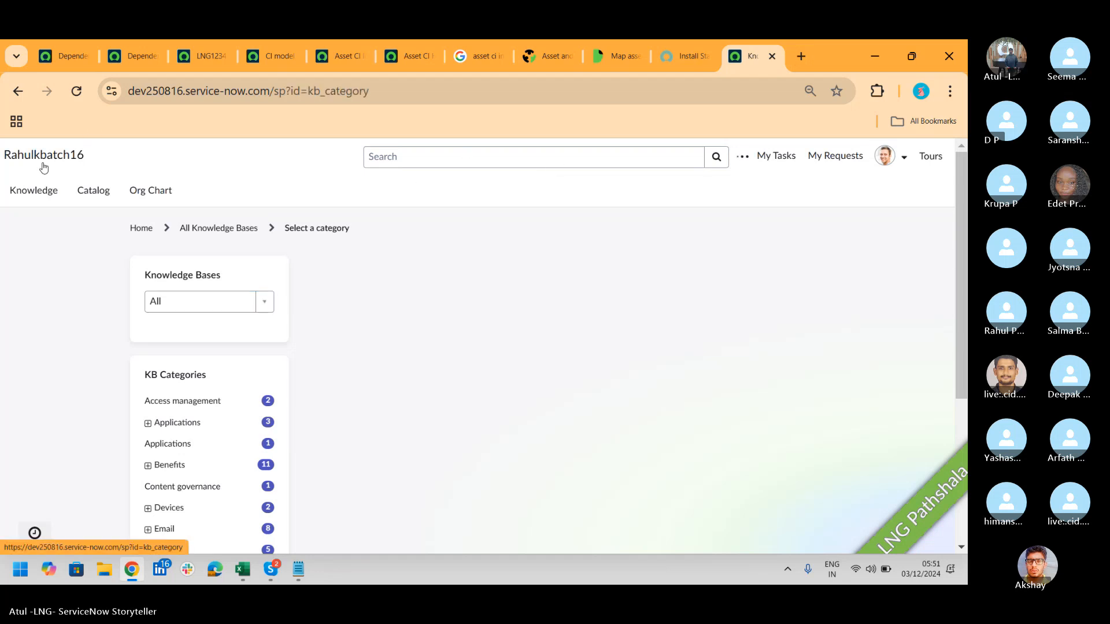
left_click(457, 158)
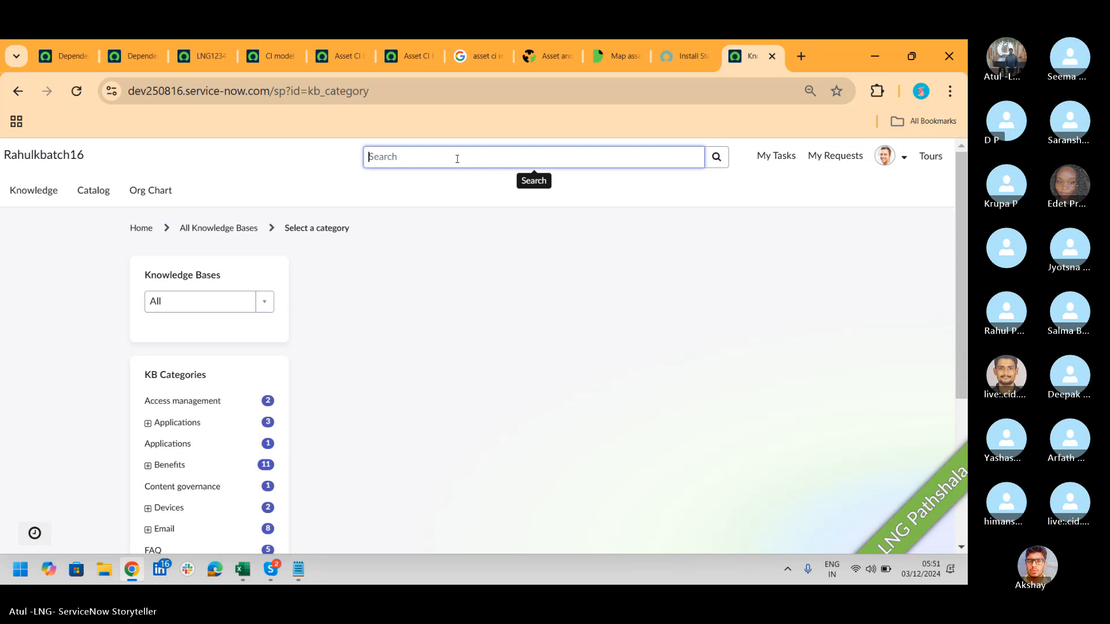
type("Delegratio")
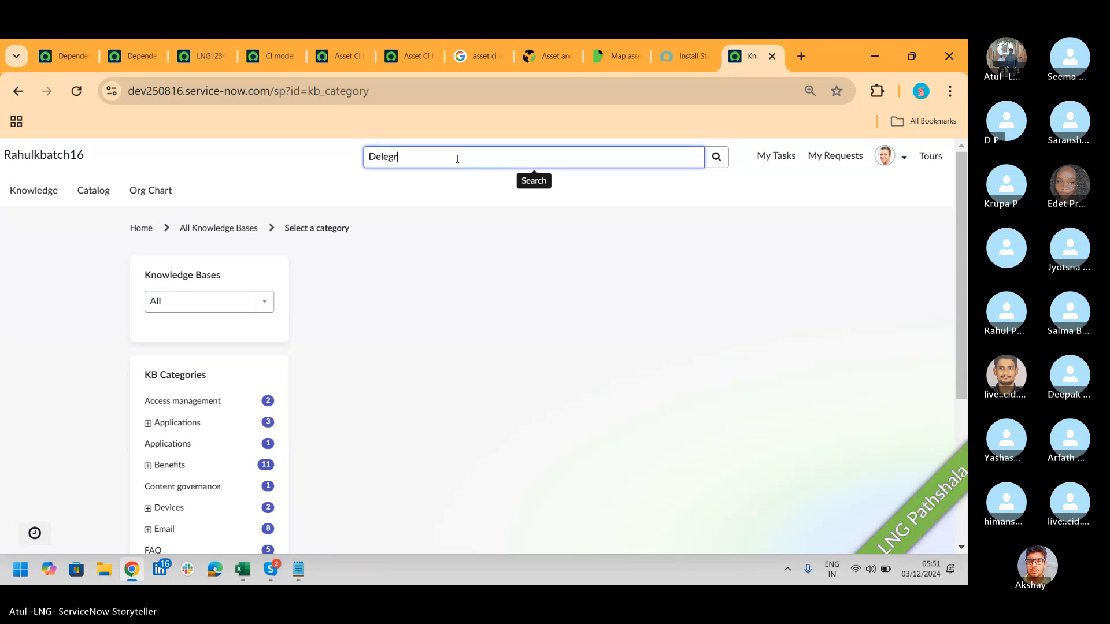
key("BackSpace")
key("BackSpace")
key("BackSpace")
key("BackSpace")
key("BackSpace")
type("ato")
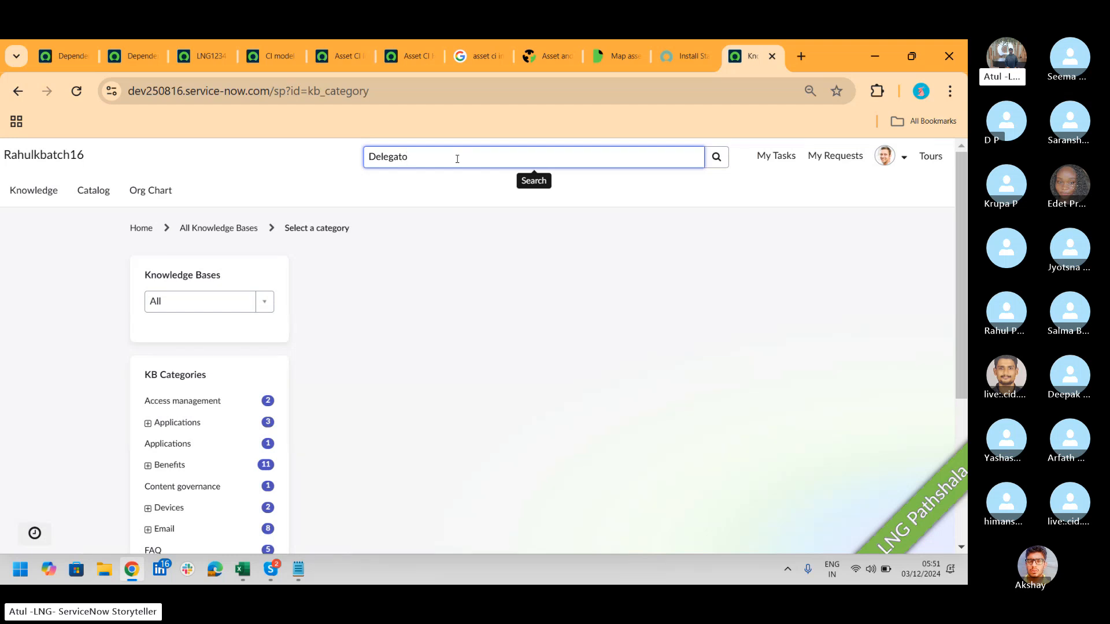
key("BackSpace")
type("ion")
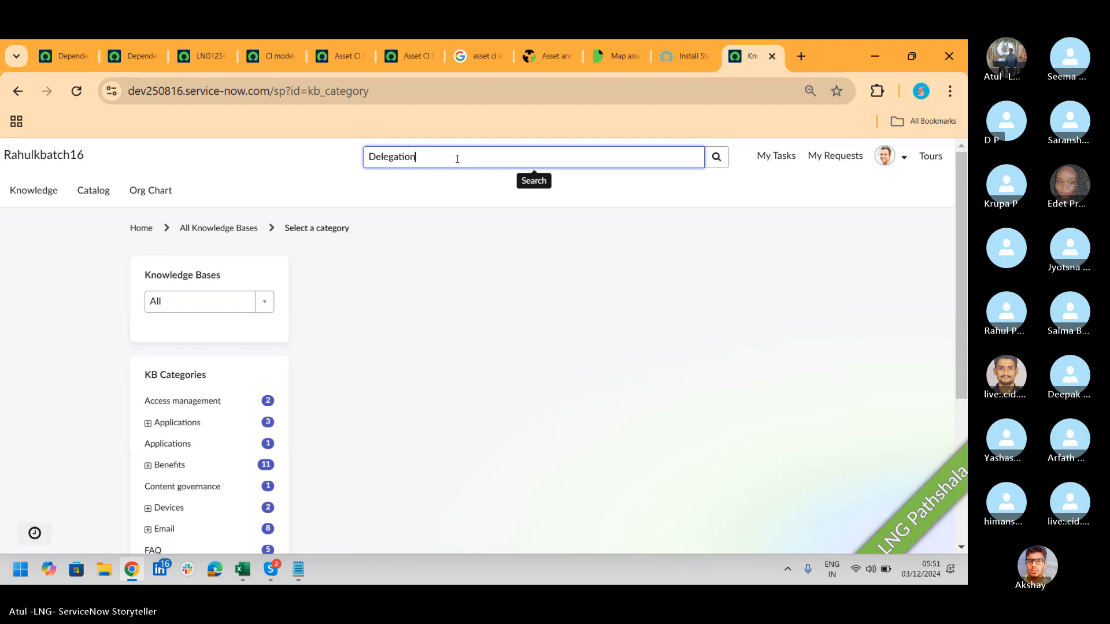
key("Return")
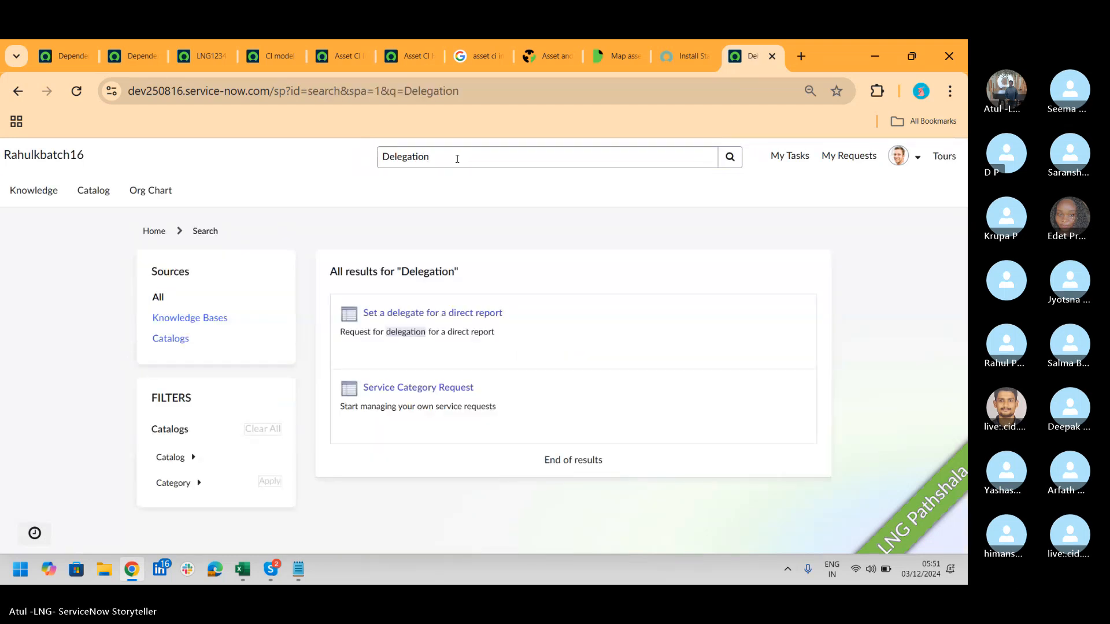
Step: Open the "Set a delegate for a direct report" request and browse the User choices, keeping System Administrator
left_click(419, 315)
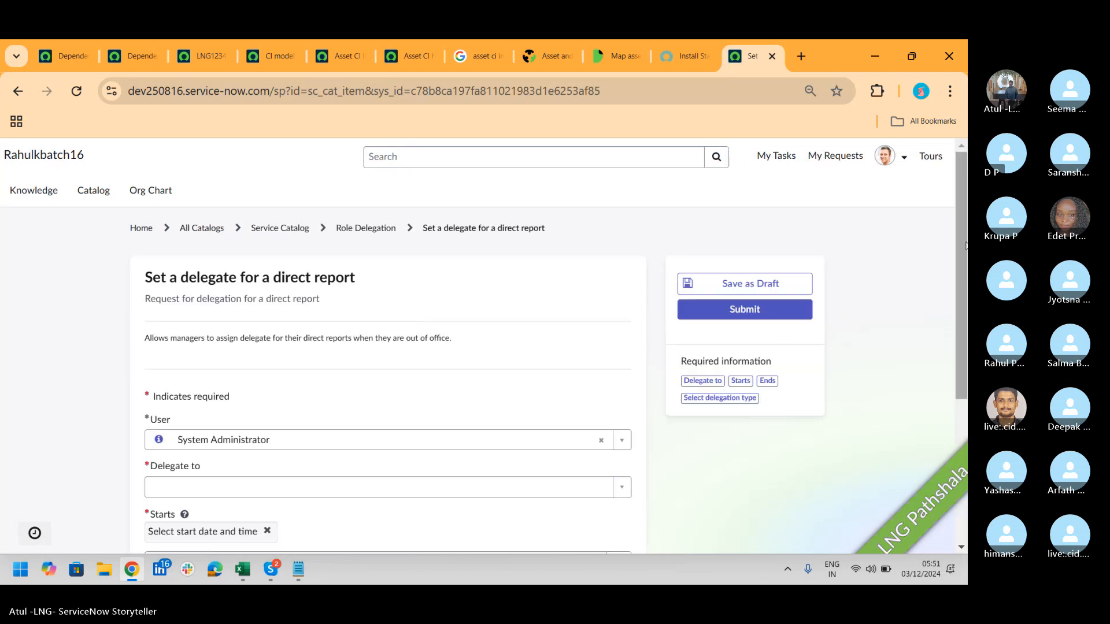
left_click_drag(966, 245, 954, 366)
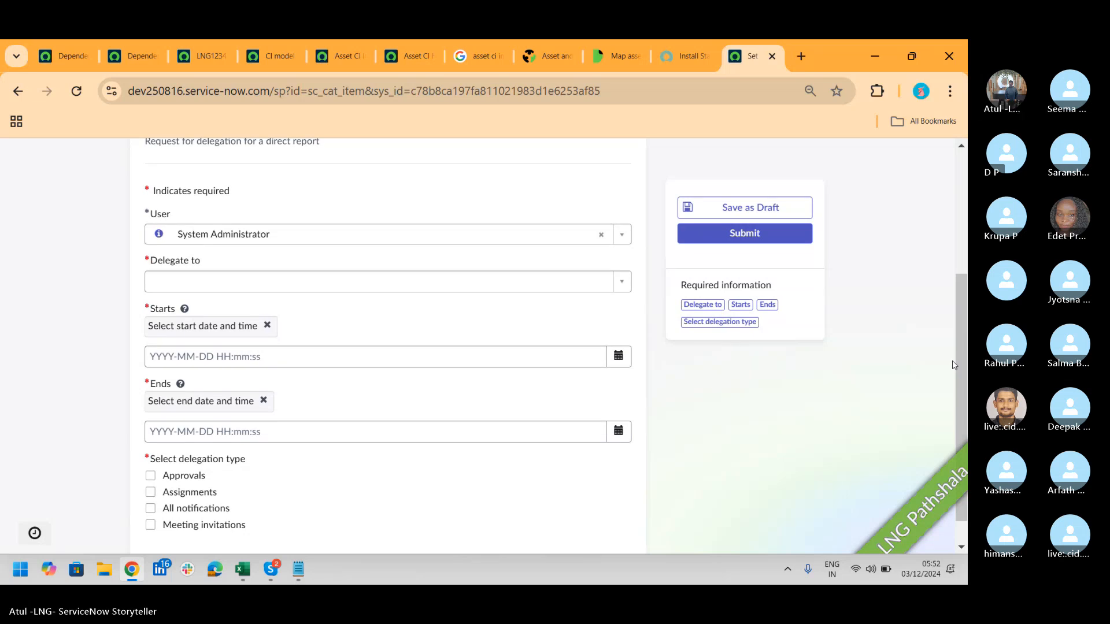
left_click(373, 236)
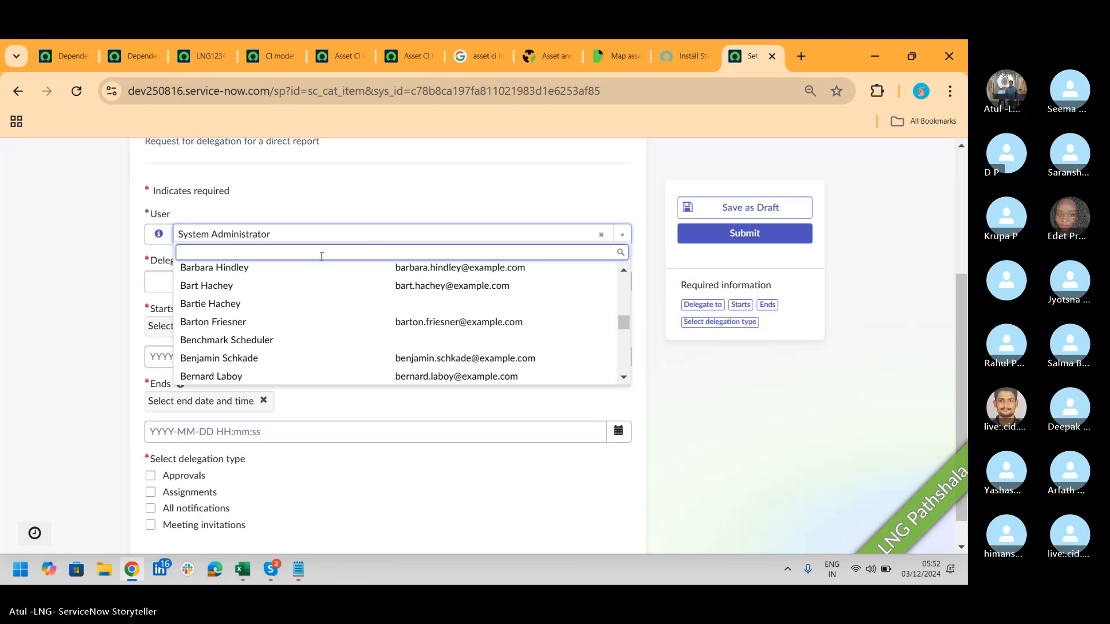
scroll(321, 257, "down", 10)
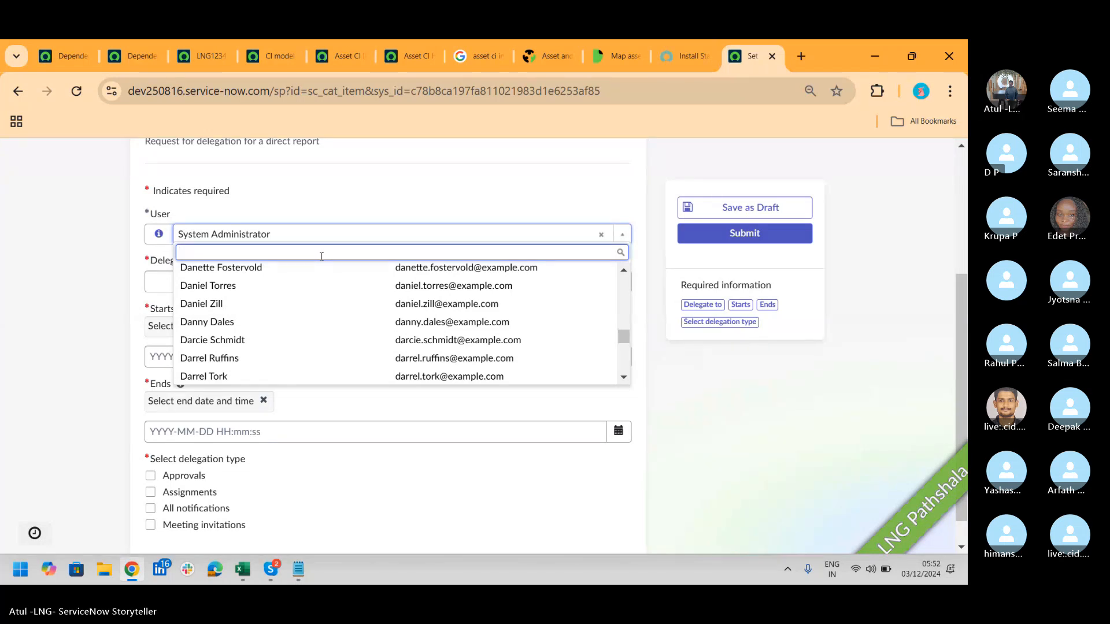
scroll(321, 256, "down", 15)
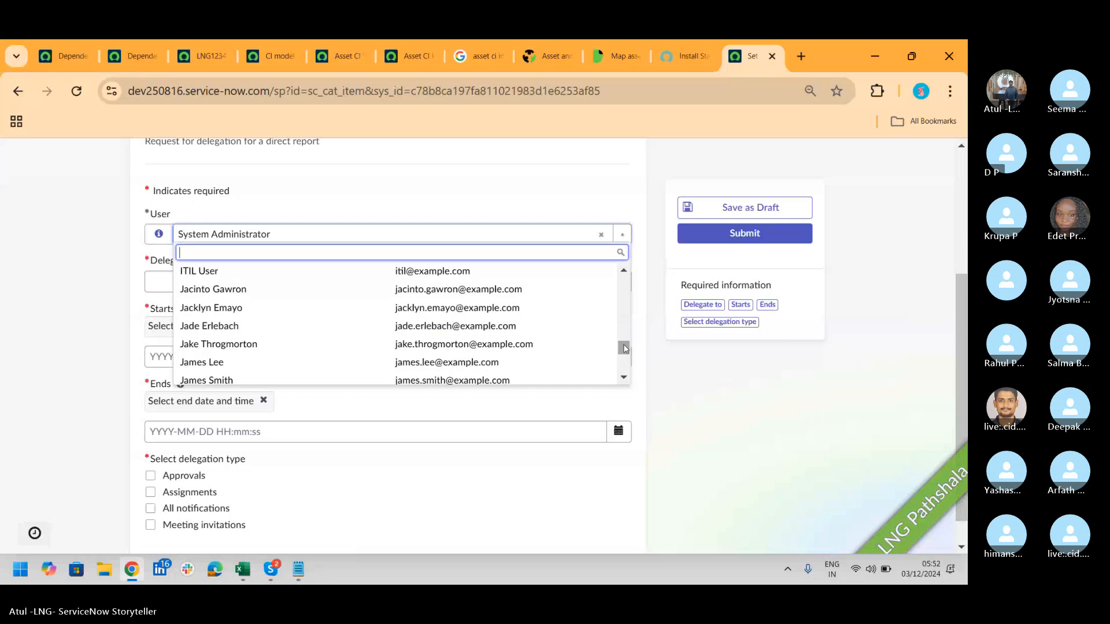
left_click_drag(623, 347, 632, 305)
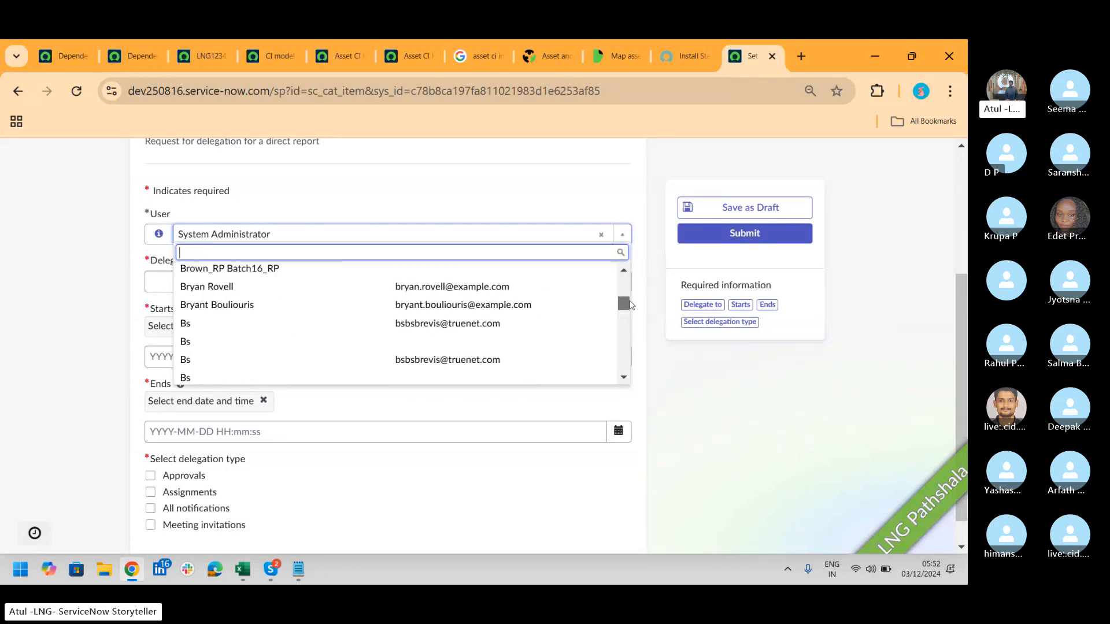
left_click_drag(631, 305, 631, 279)
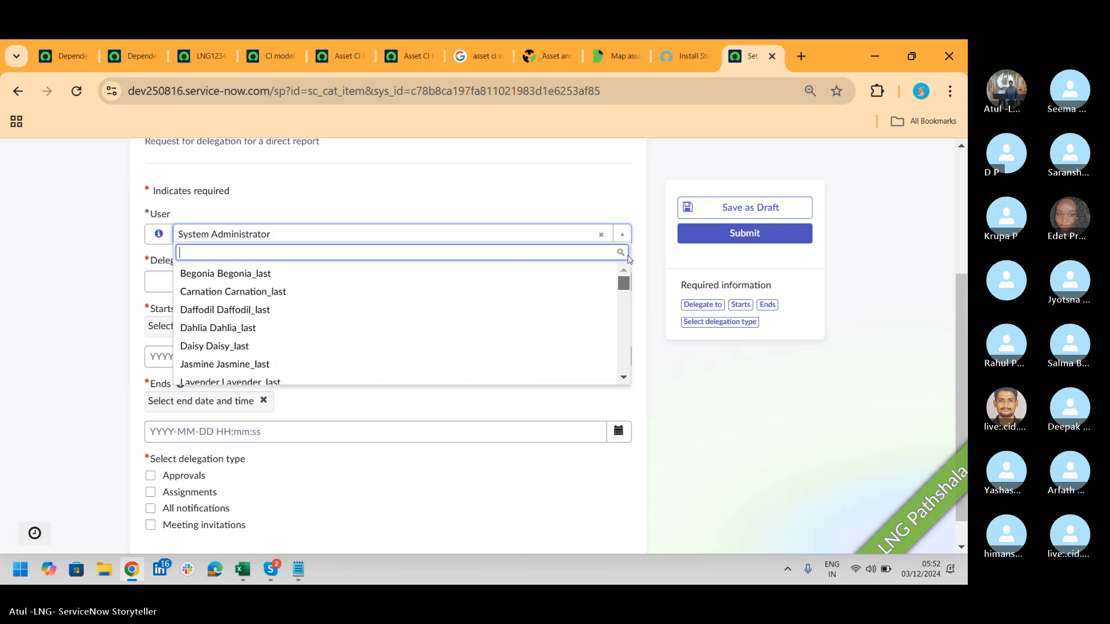
left_click(359, 216)
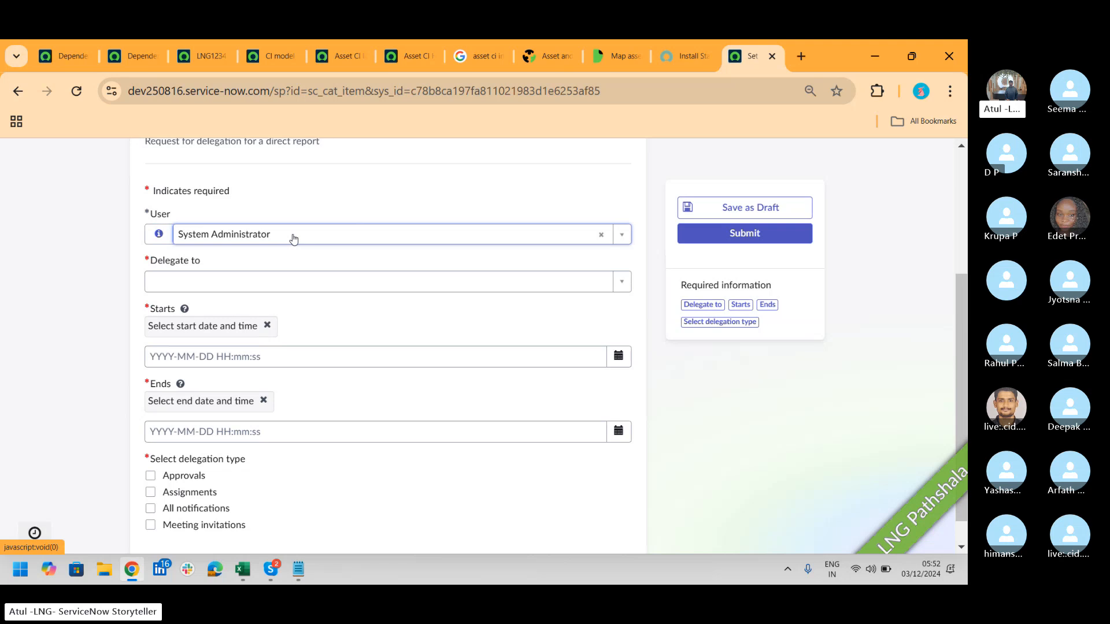
Step: Choose a user from the available people as the one to delegate to
left_click(263, 290)
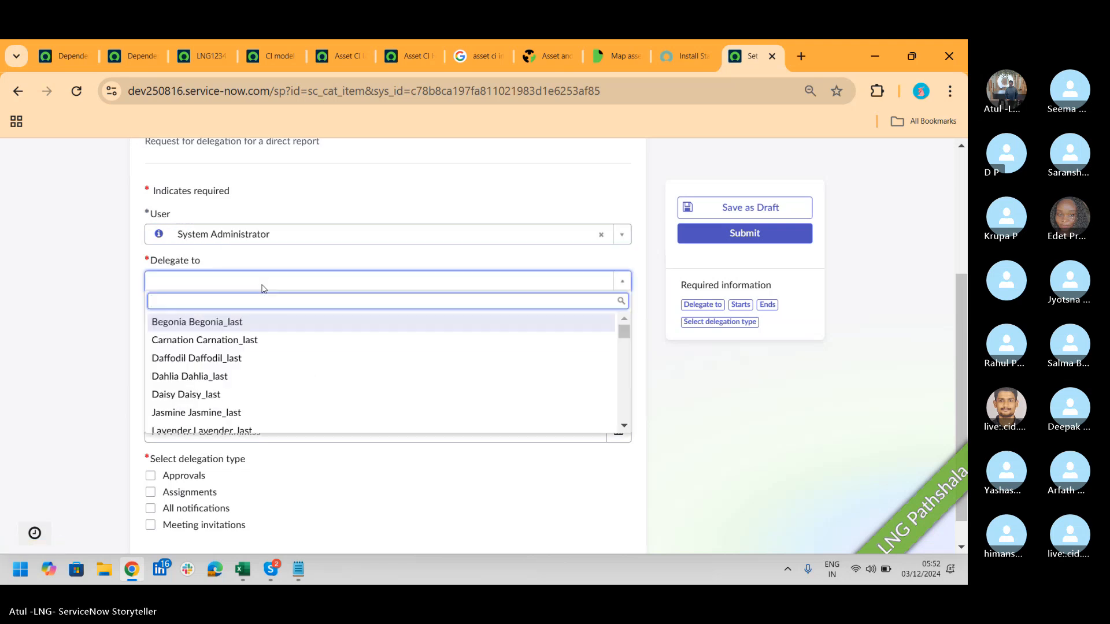
scroll(262, 289, "down", 20)
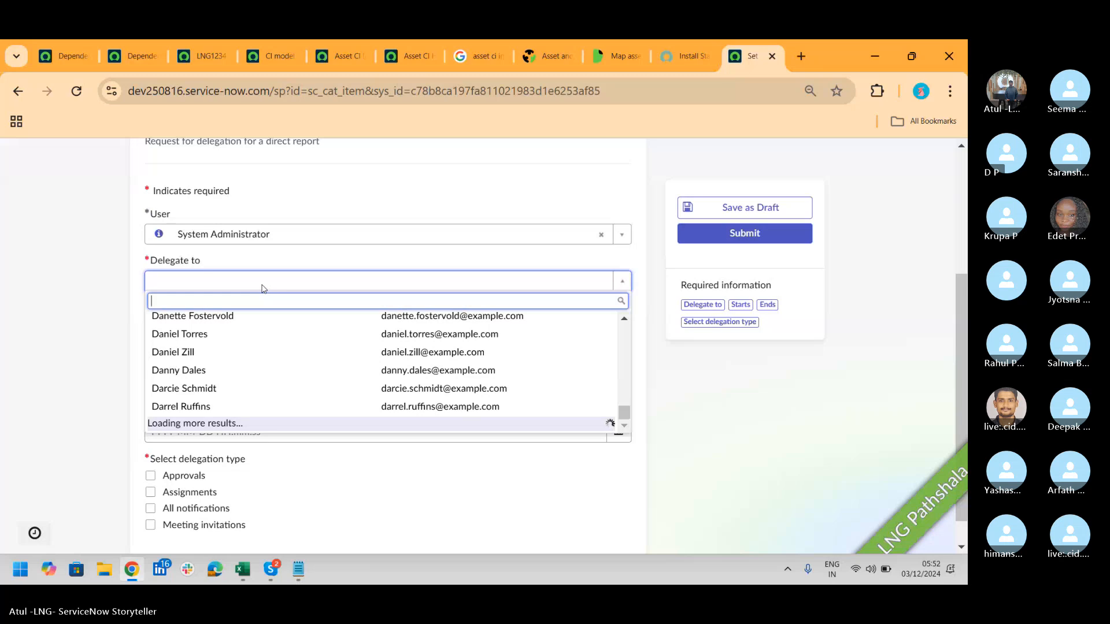
scroll(262, 289, "down", 20)
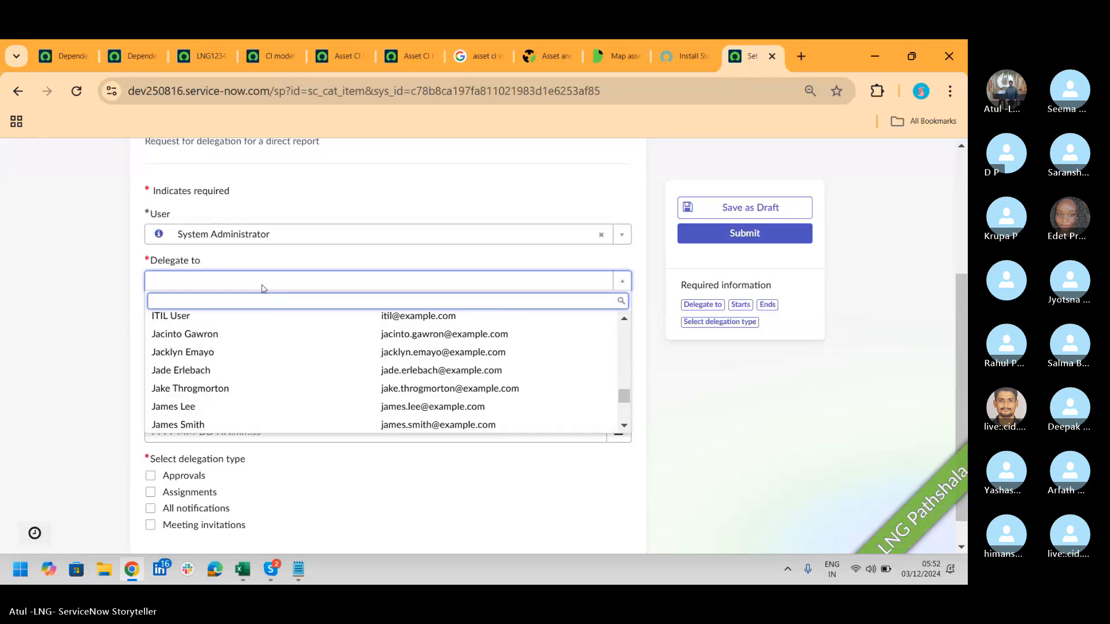
scroll(263, 289, "down", 10)
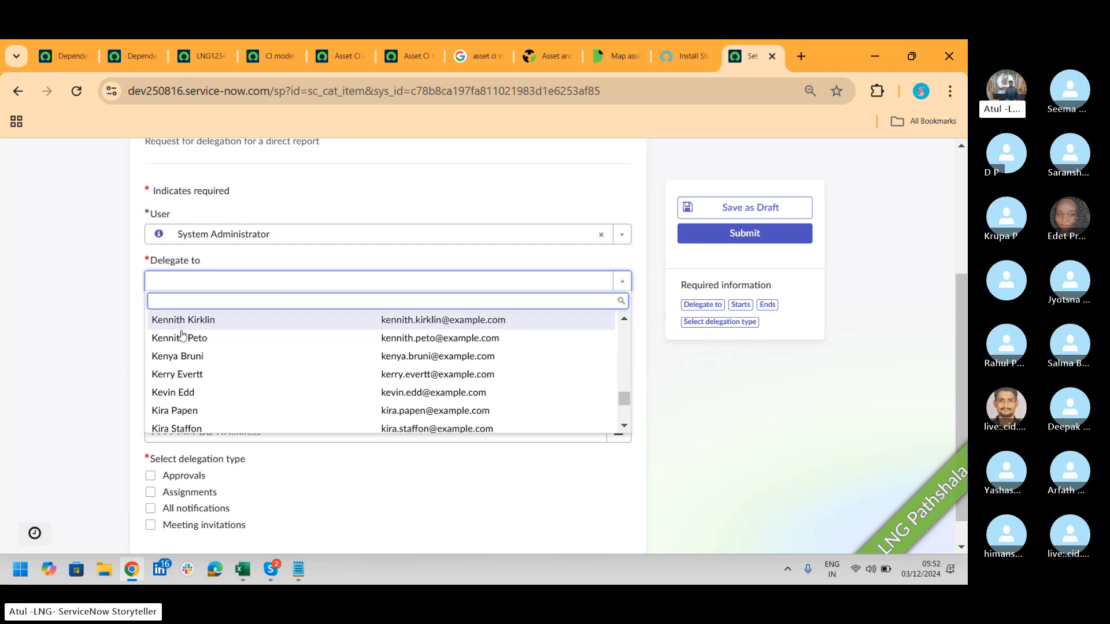
left_click(183, 399)
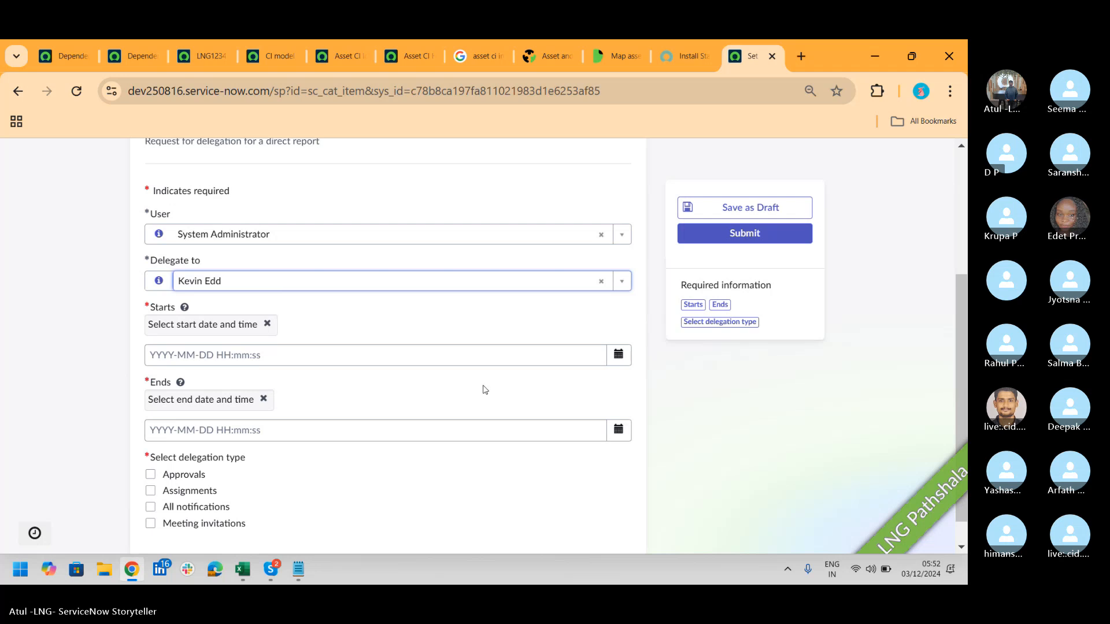
Step: Set the delegation to start on 4 December 2024 and end on 14 December 2024
left_click(617, 356)
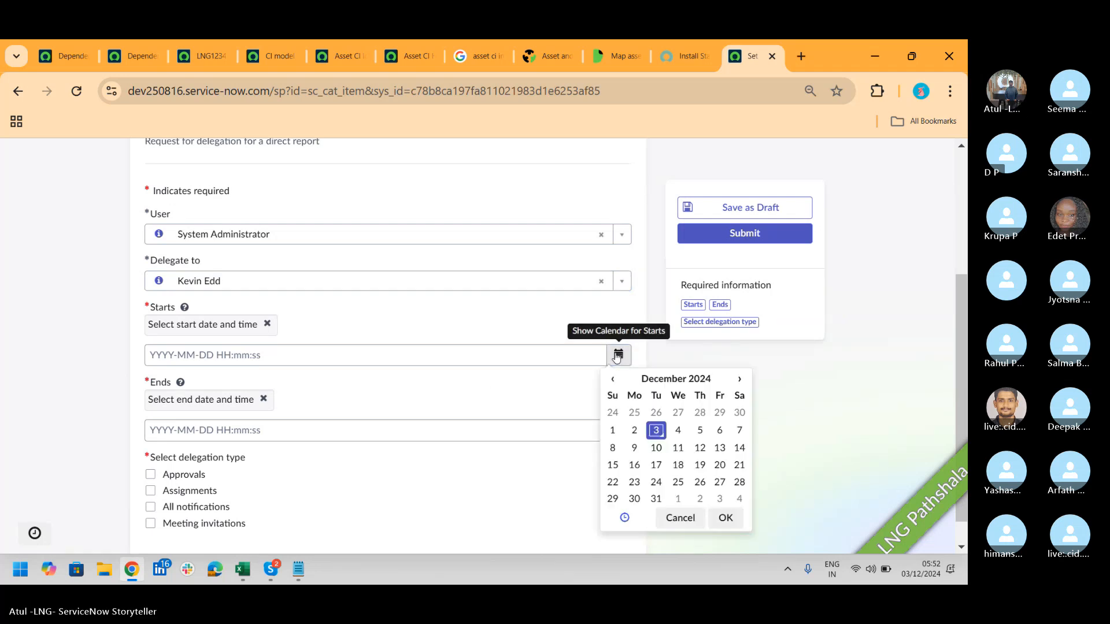
left_click(678, 430)
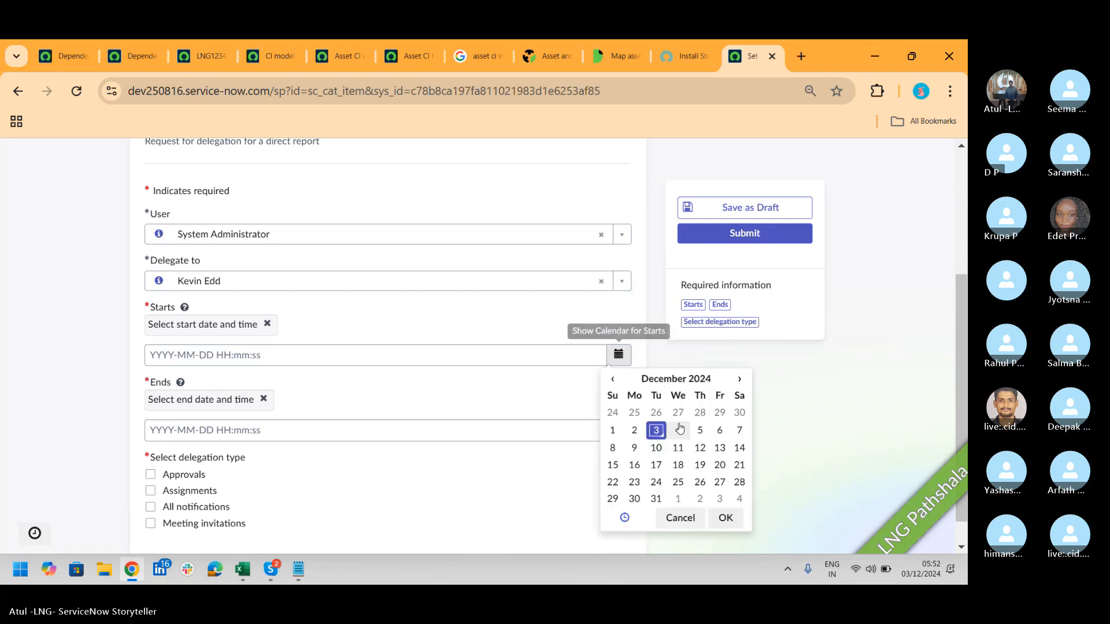
left_click(726, 517)
left_click(617, 439)
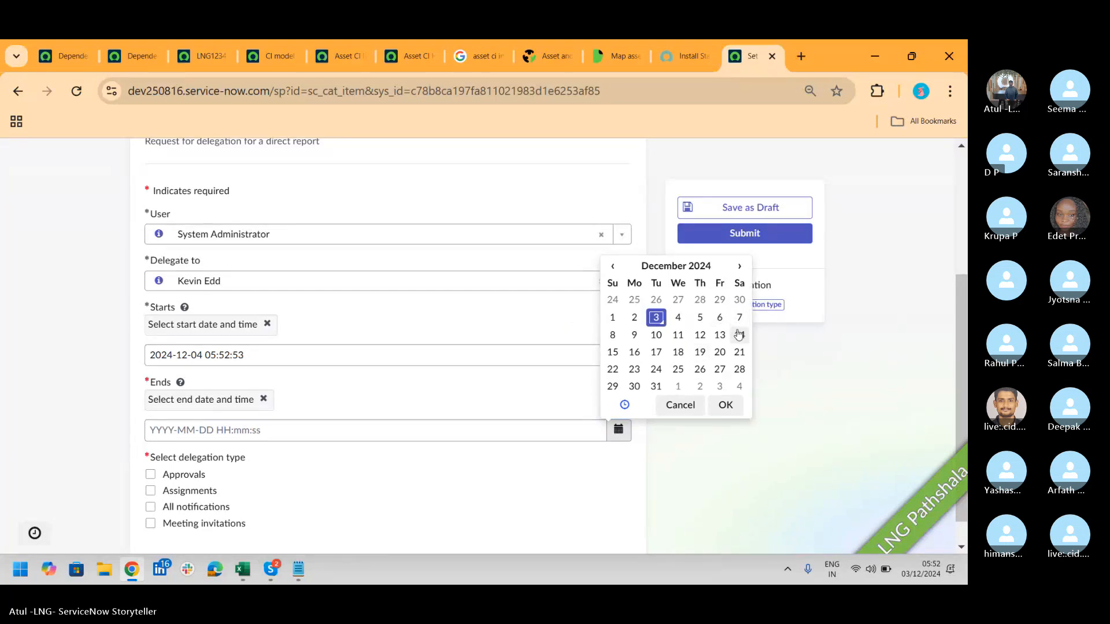
left_click(739, 334)
left_click(726, 406)
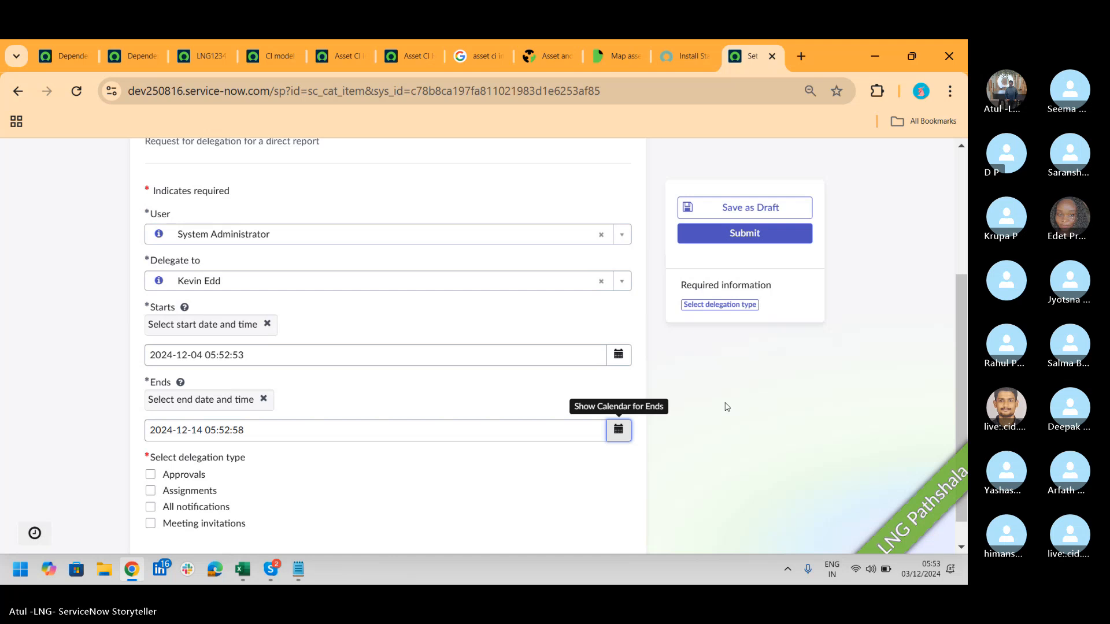
Step: Switch to the Skype call to check on the participants and return to the delegation form in Chrome
key("alt+Tab")
key("Tab")
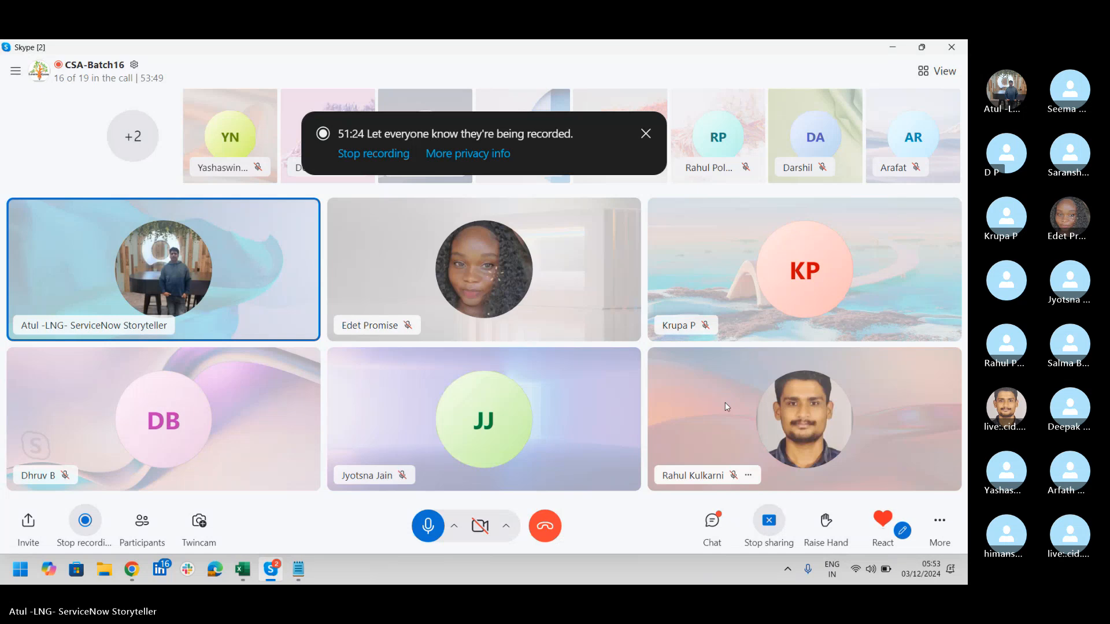
key("alt+Tab")
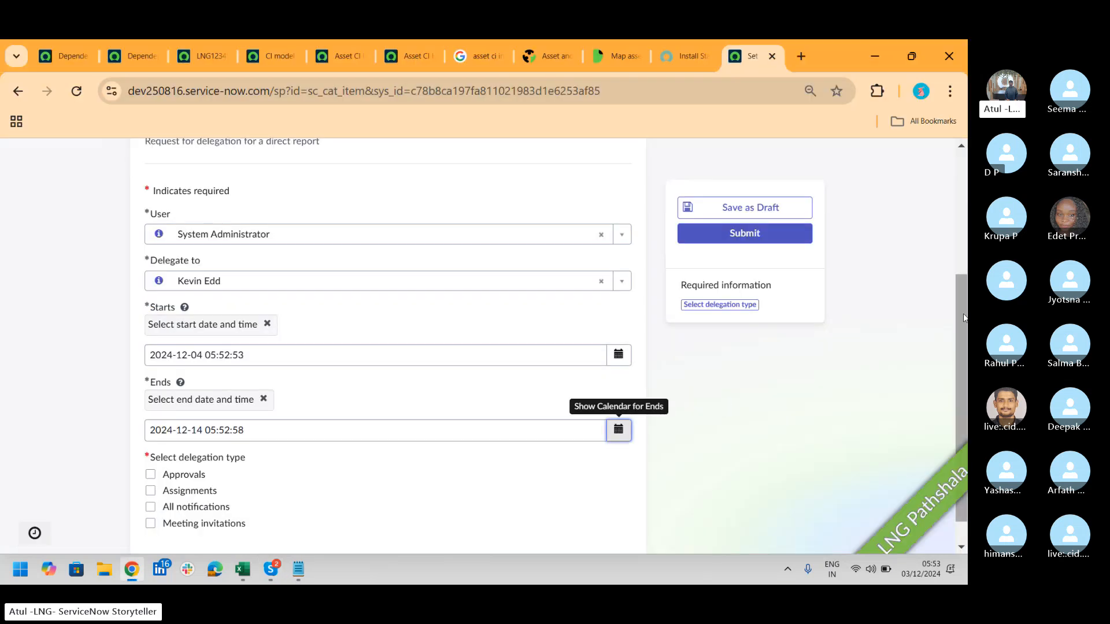
Step: Select Approvals, Assignments, All notifications and Meeting invitations as the delegation types and submit the request
left_click_drag(963, 322, 958, 343)
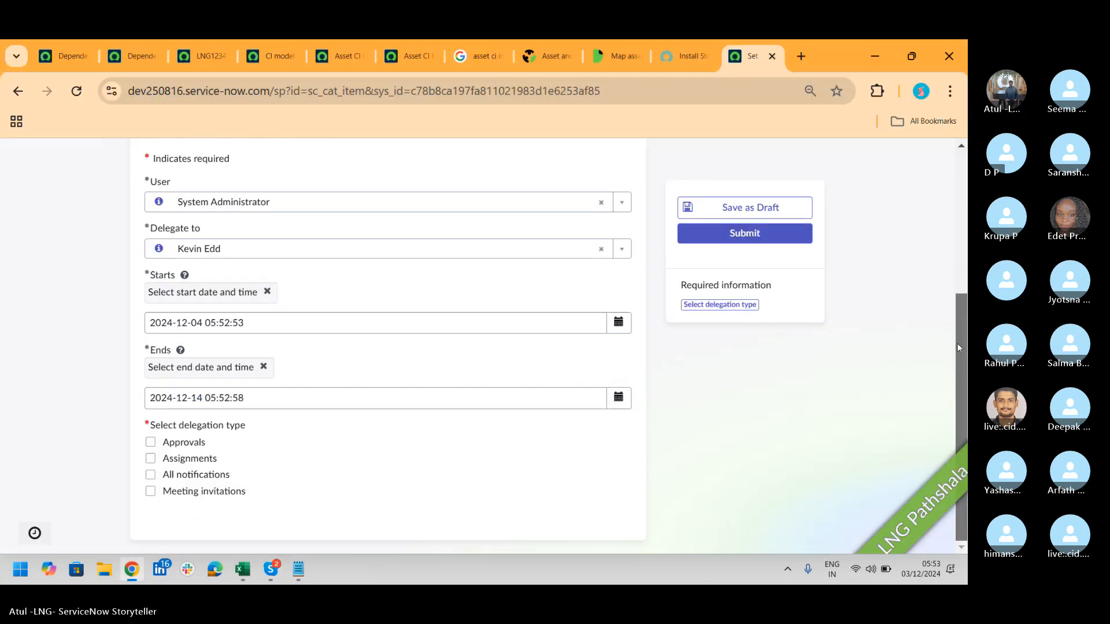
left_click(151, 443)
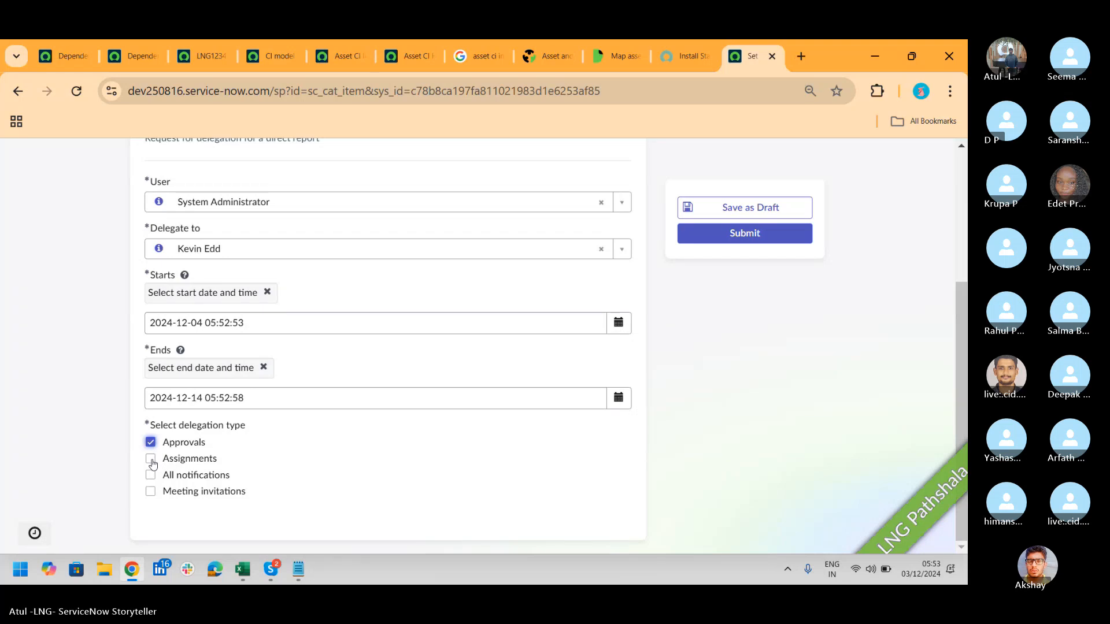
left_click(150, 460)
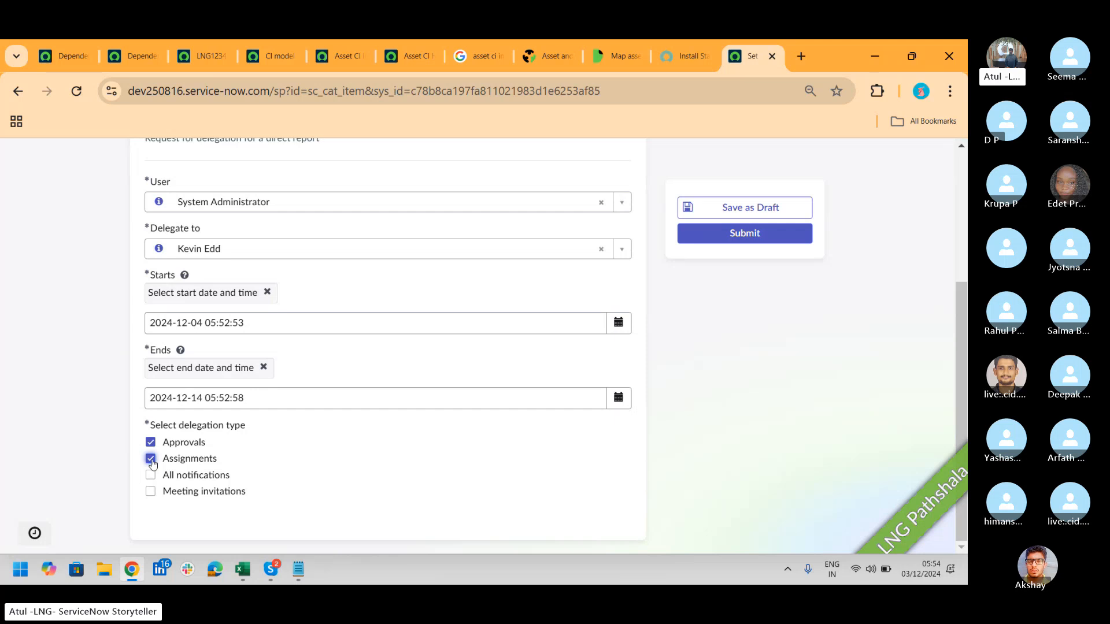
left_click(152, 476)
left_click(151, 493)
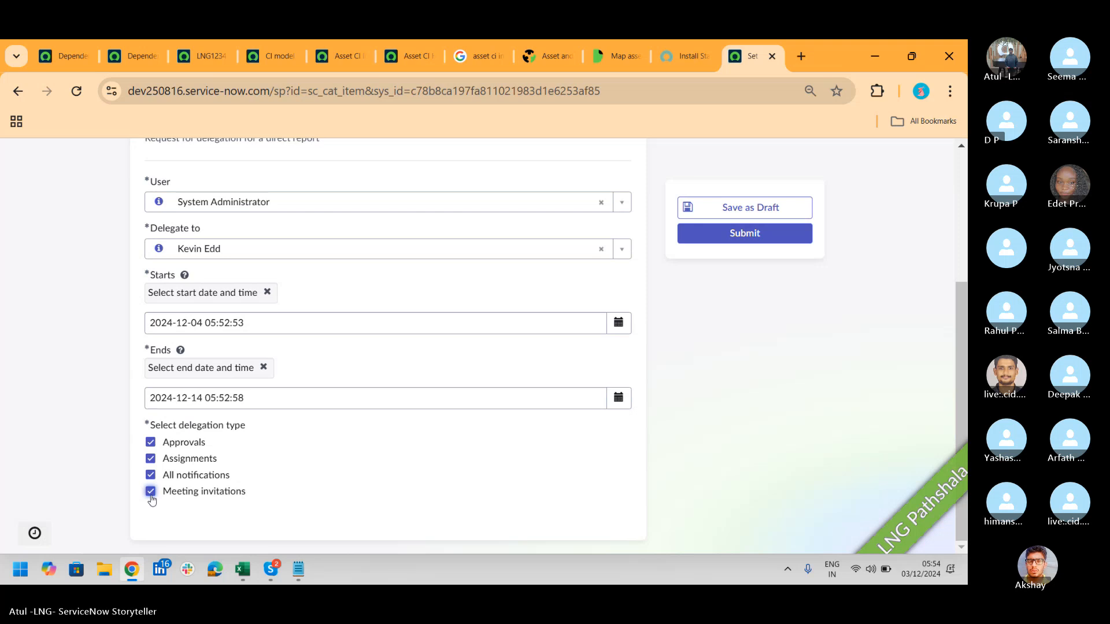
key("alt+Tab")
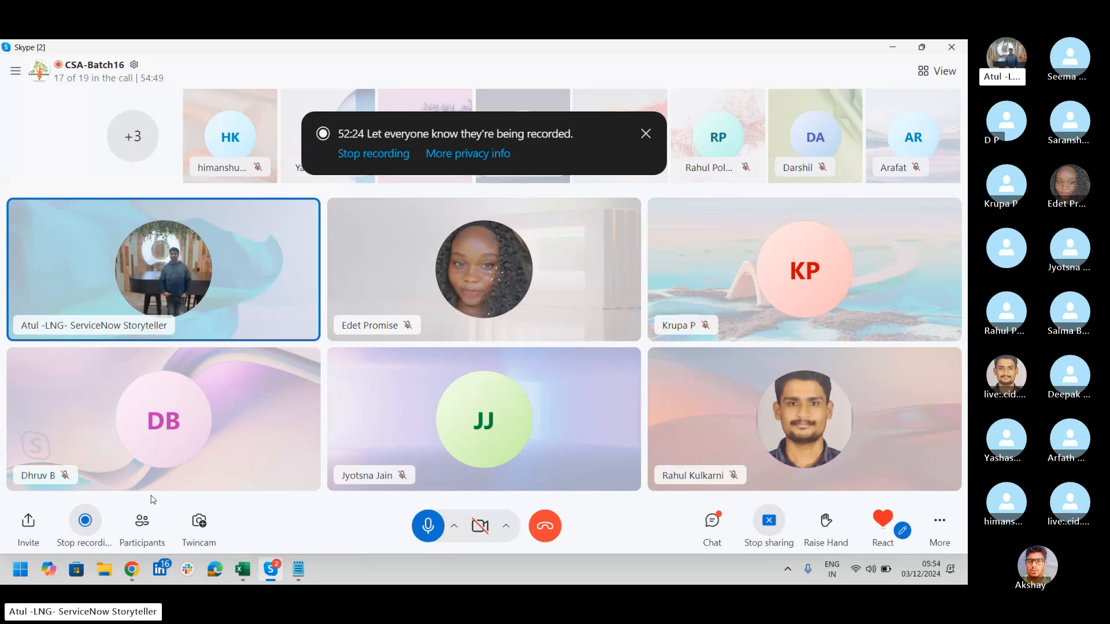
key("alt+Tab")
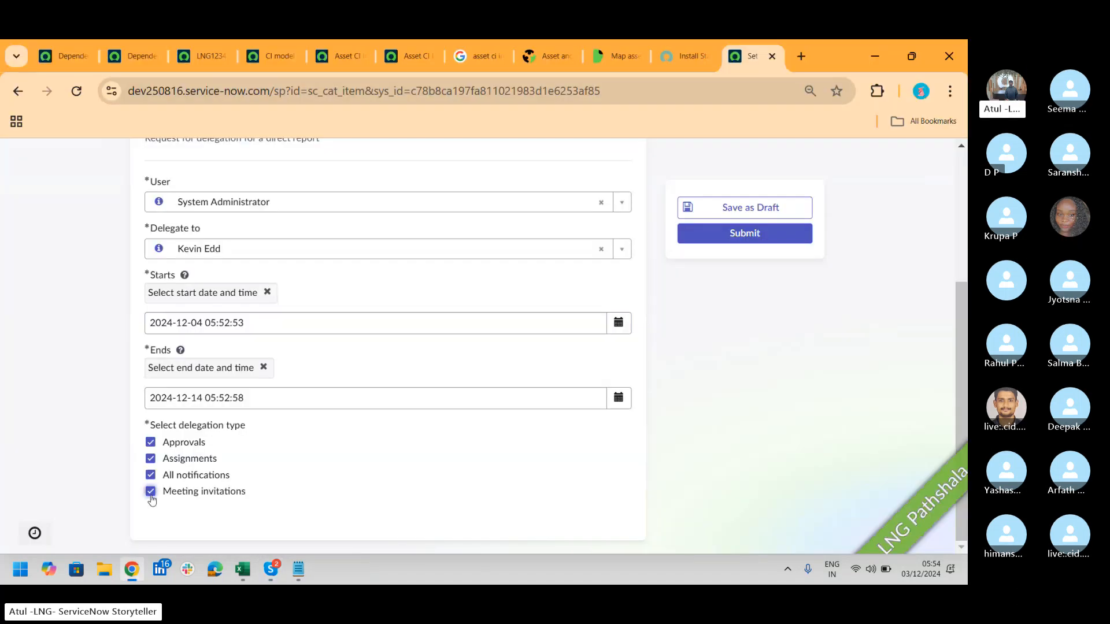
left_click(734, 234)
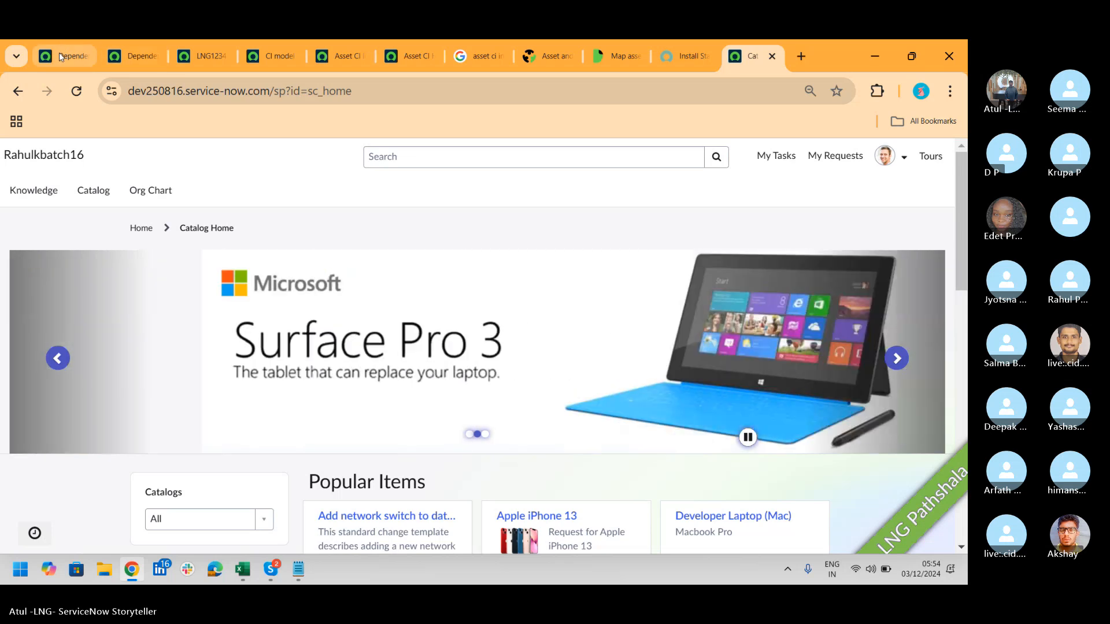
Step: In the Dependency Views browser tab, filter the navigator for "delegate", open the Delegates list and open the record starting 2024-12-04
left_click(60, 55)
left_click(129, 156)
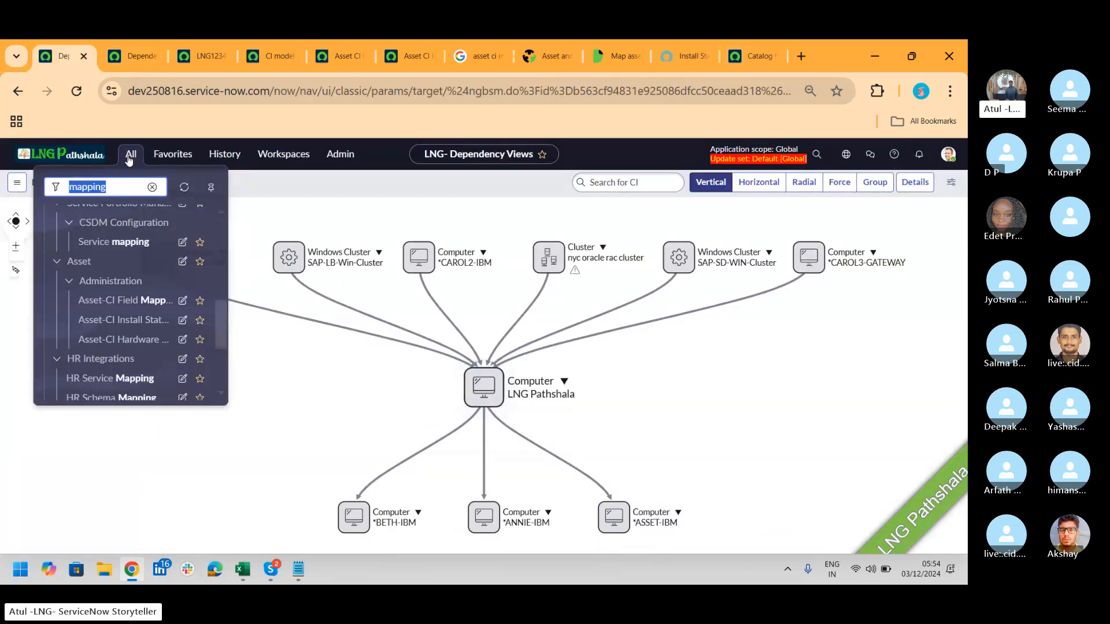
type("de")
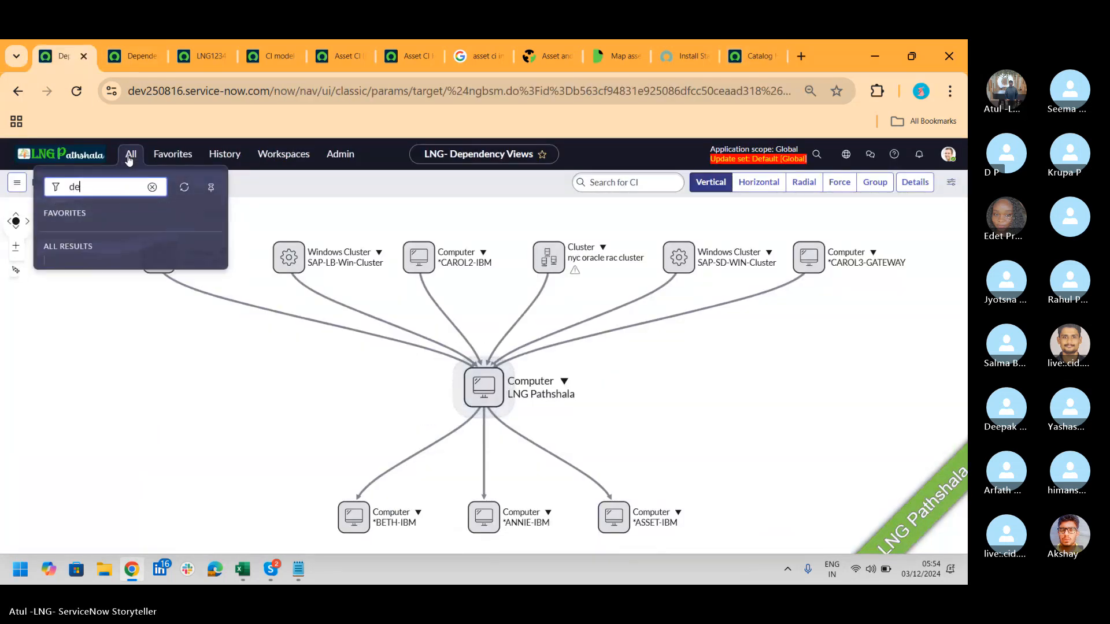
type("legation")
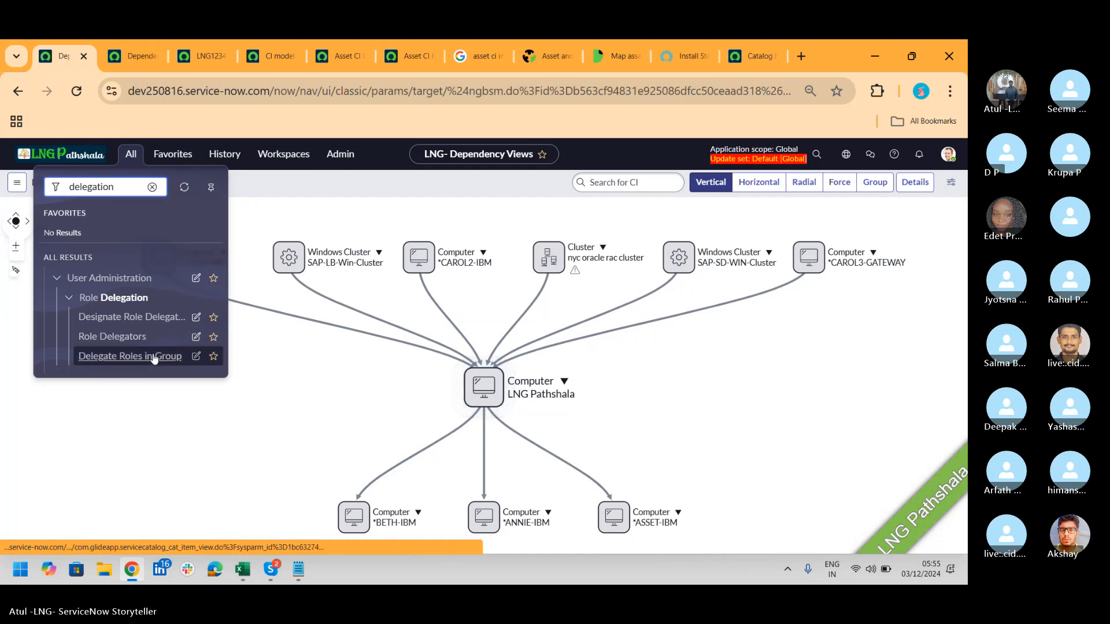
key("BackSpace")
key("BackSpace")
key("BackSpace")
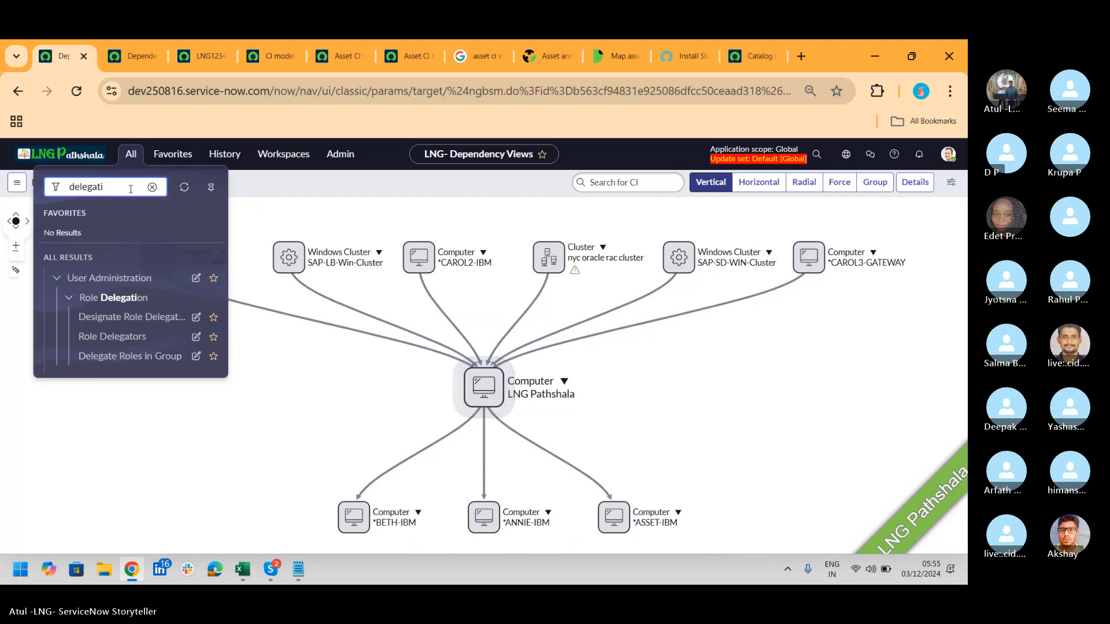
type("e")
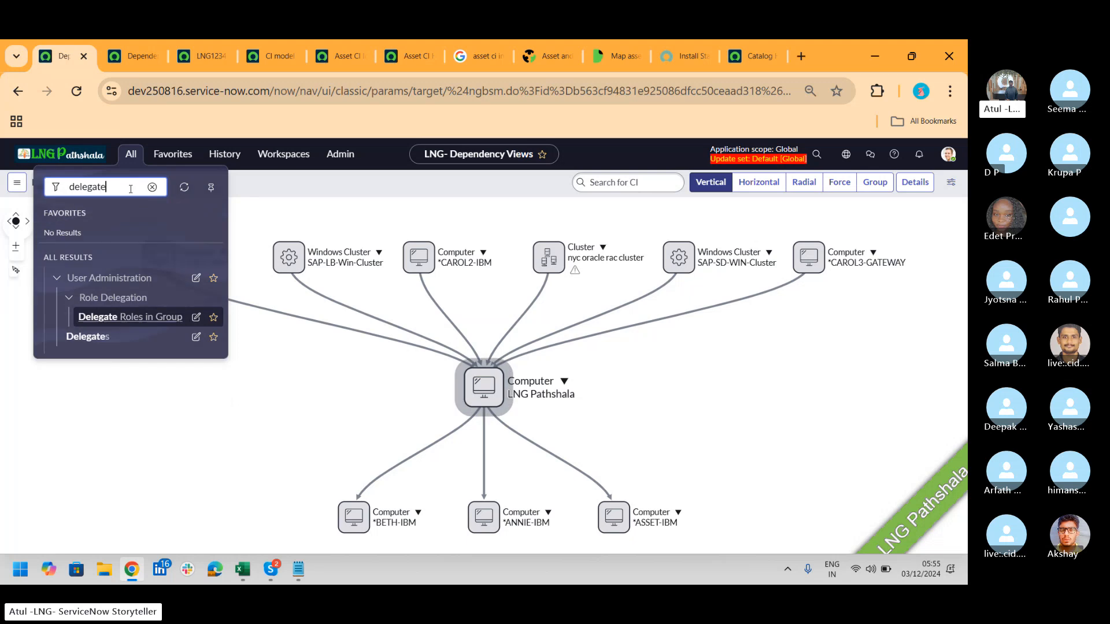
left_click(90, 344)
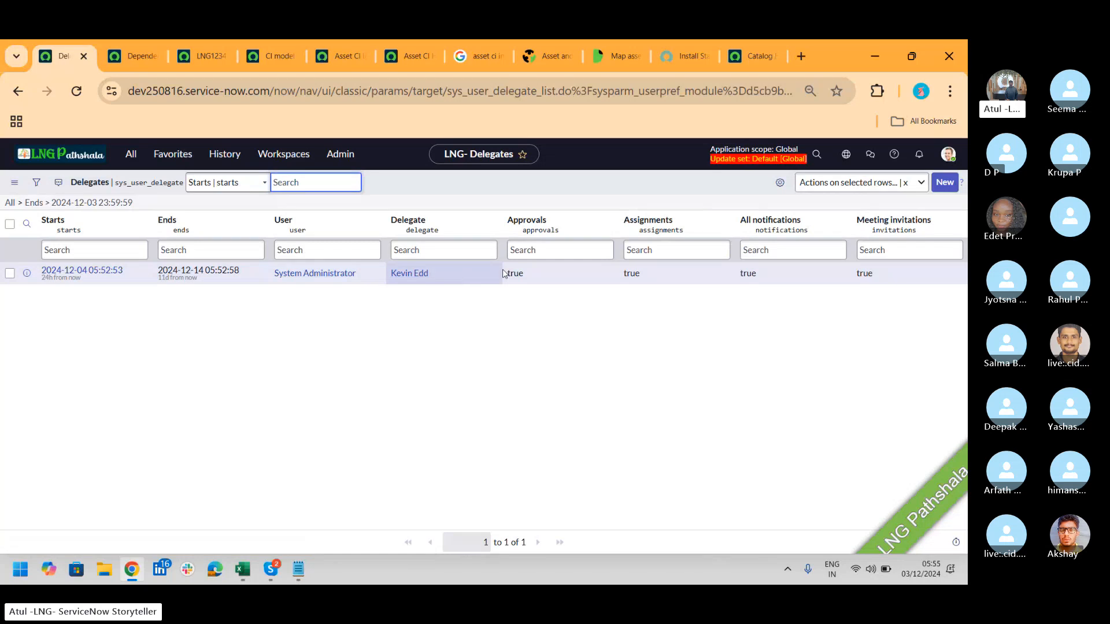
left_click(101, 271)
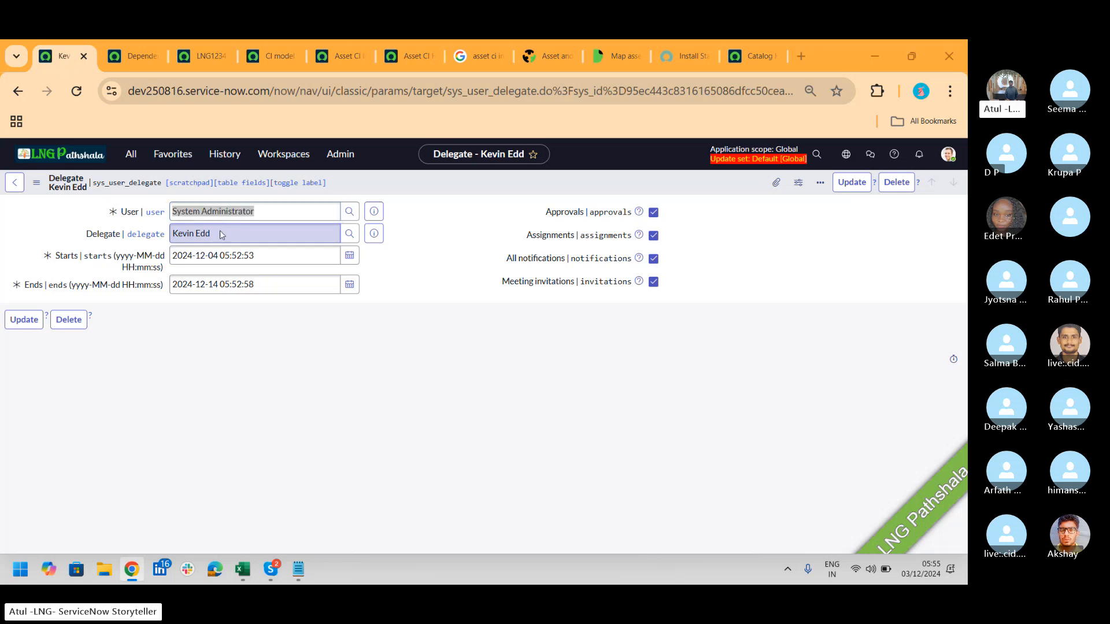
Step: Check the Skype call and return to the delegate record in Chrome
key("alt+Tab")
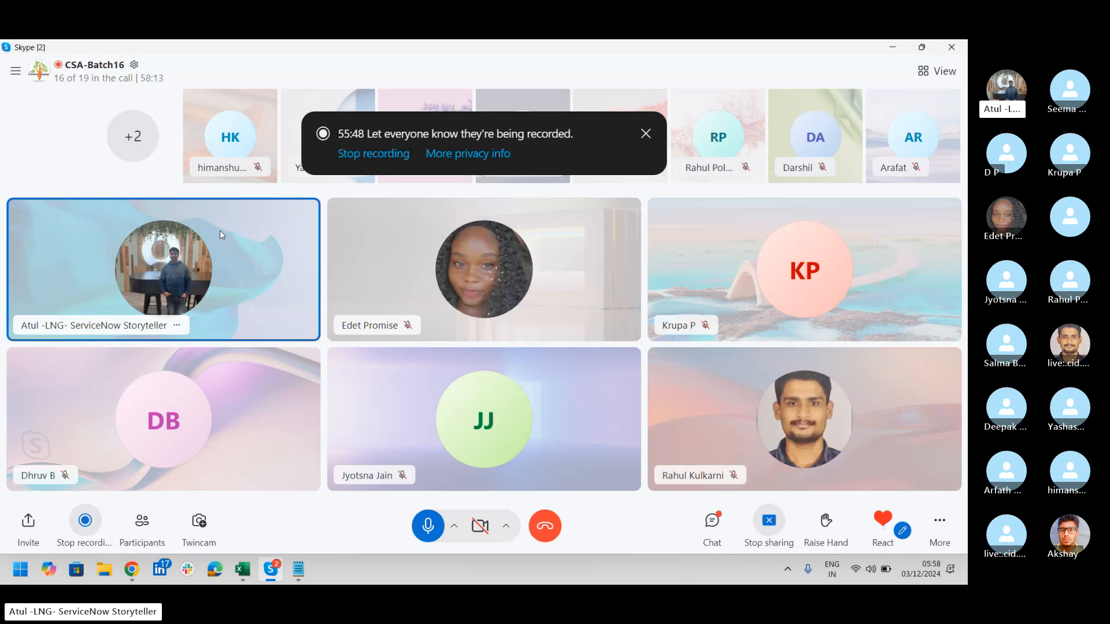
key("alt+Tab")
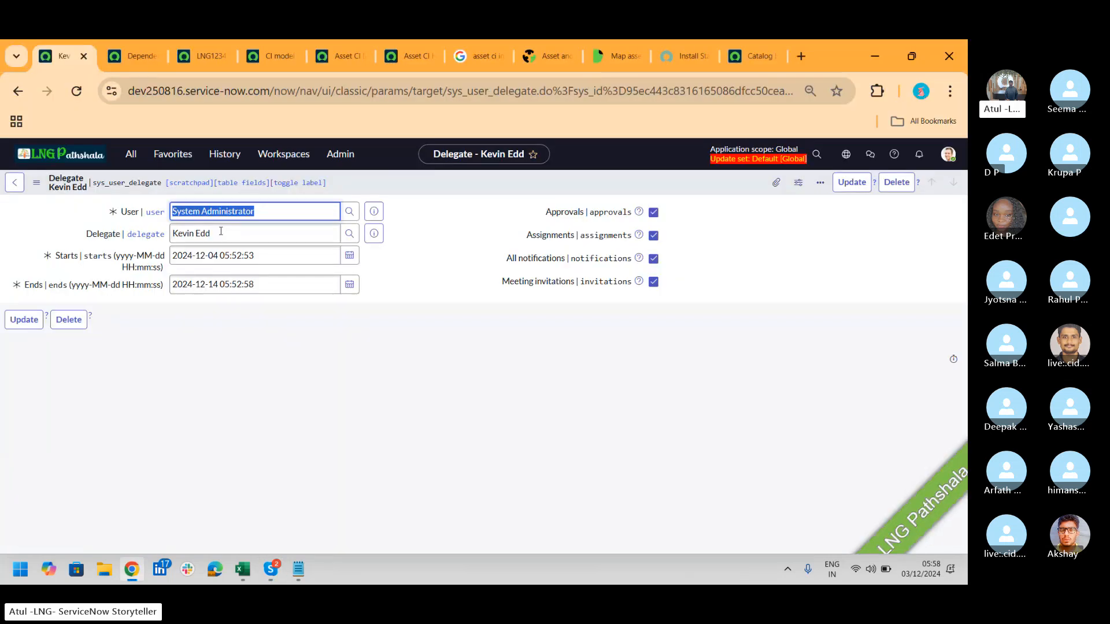
Step: Highlight the value in the record's Delegate field, check the Skype call twice and return to the record in Chrome
left_click_drag(221, 231, 156, 238)
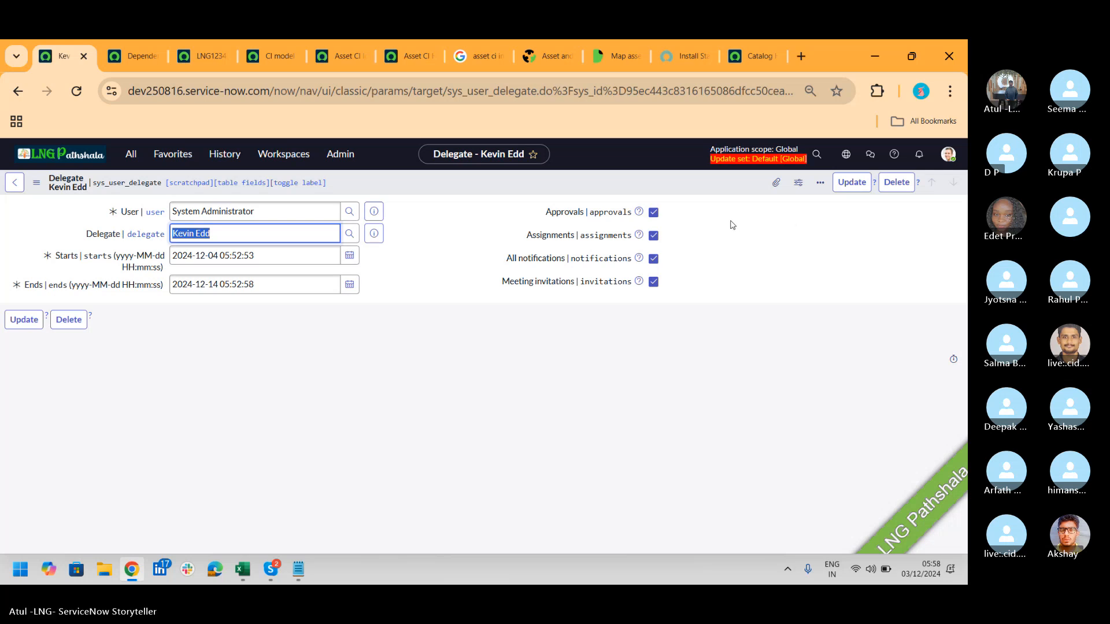
key("alt+Tab")
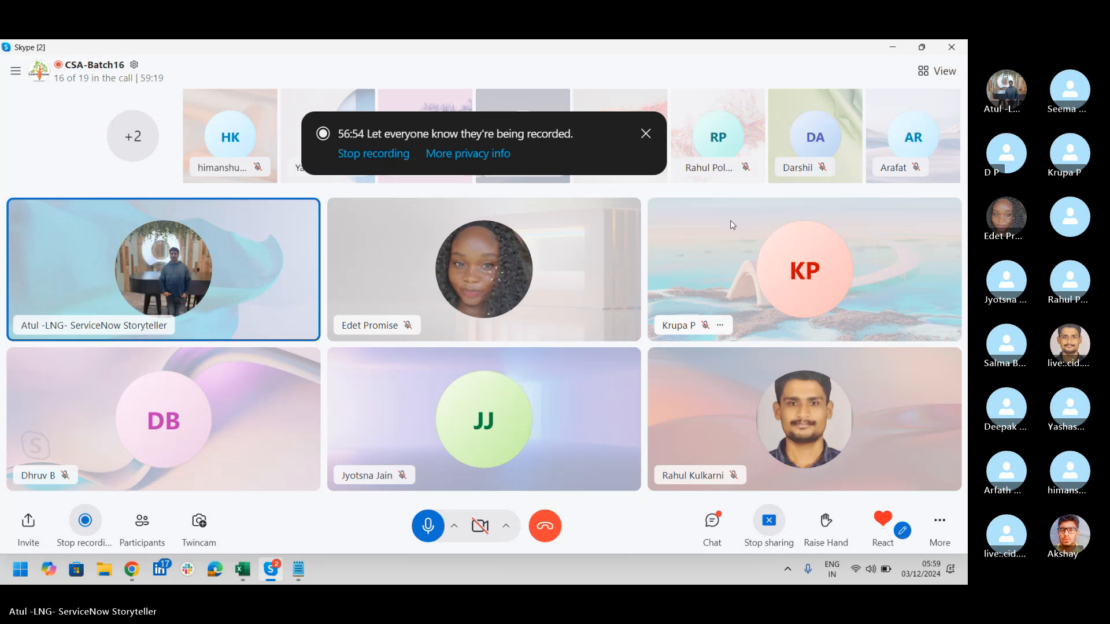
key("alt+Tab")
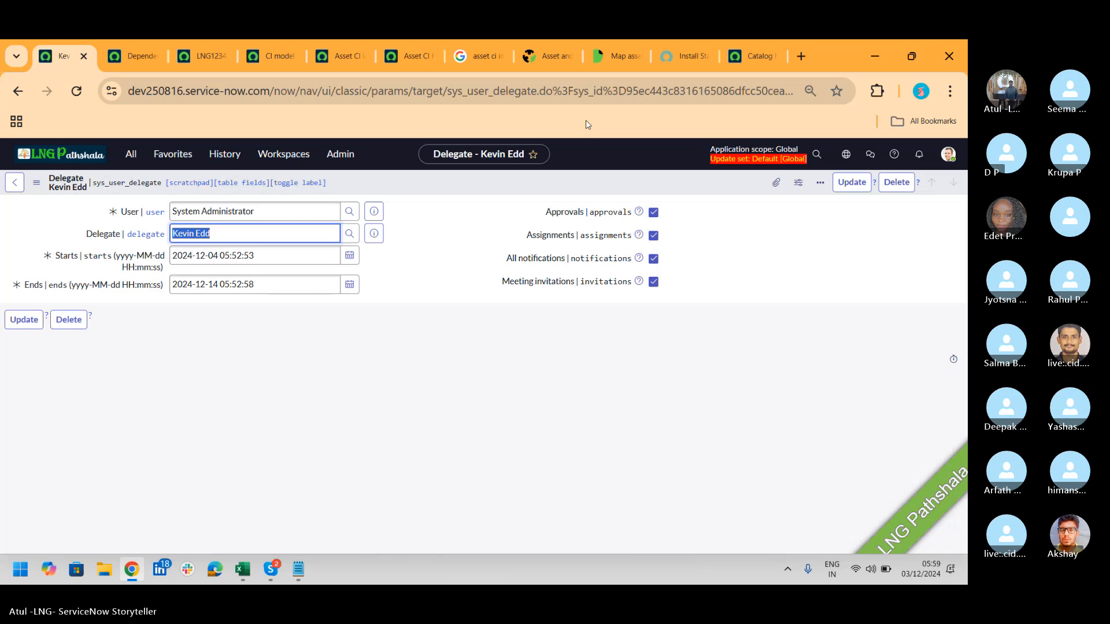
key("alt+Tab")
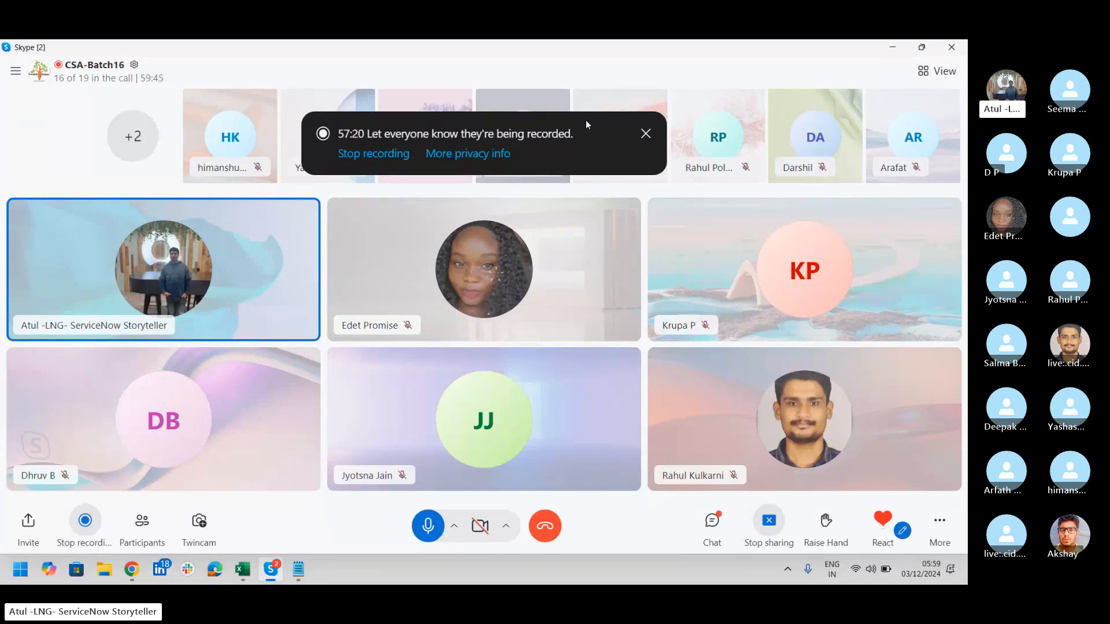
left_click(138, 570)
Step: Filter the navigator for "plugins" and open the Application Manager
left_click(131, 161)
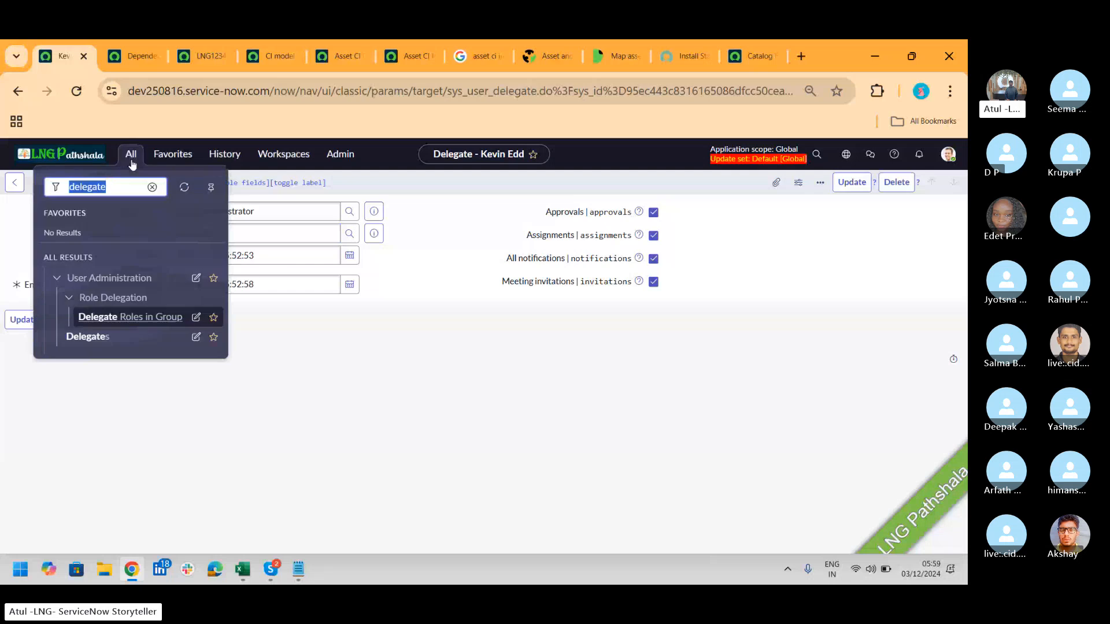
type("plugins")
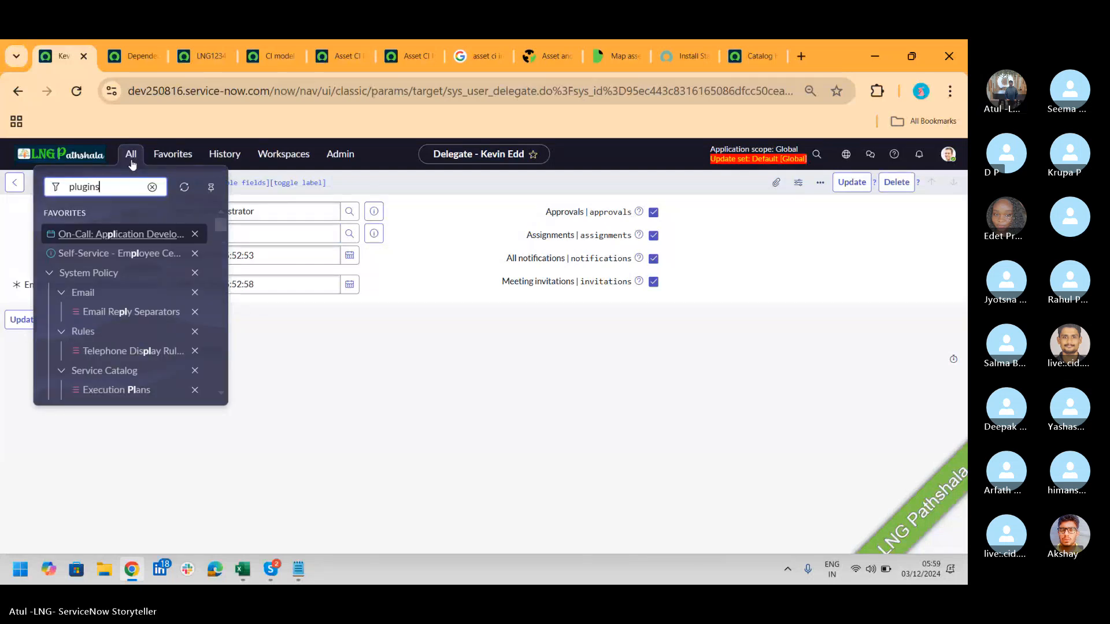
left_click(83, 300)
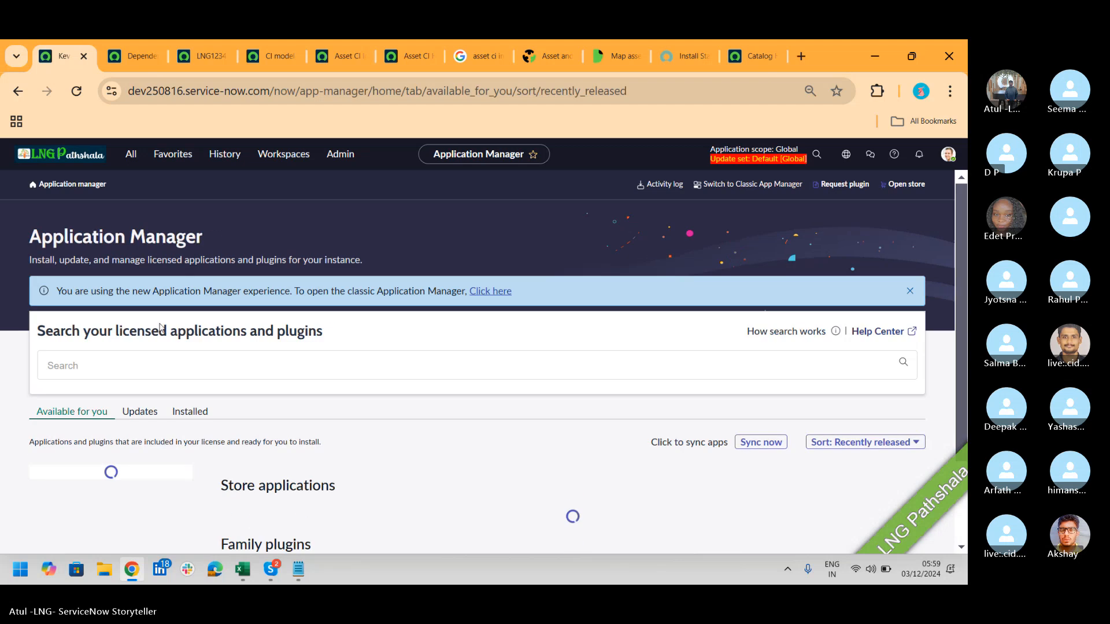
Step: Search the licensed applications and plugins for "Granular Delegation", correcting the spelling of both words
left_click(147, 366)
type("G")
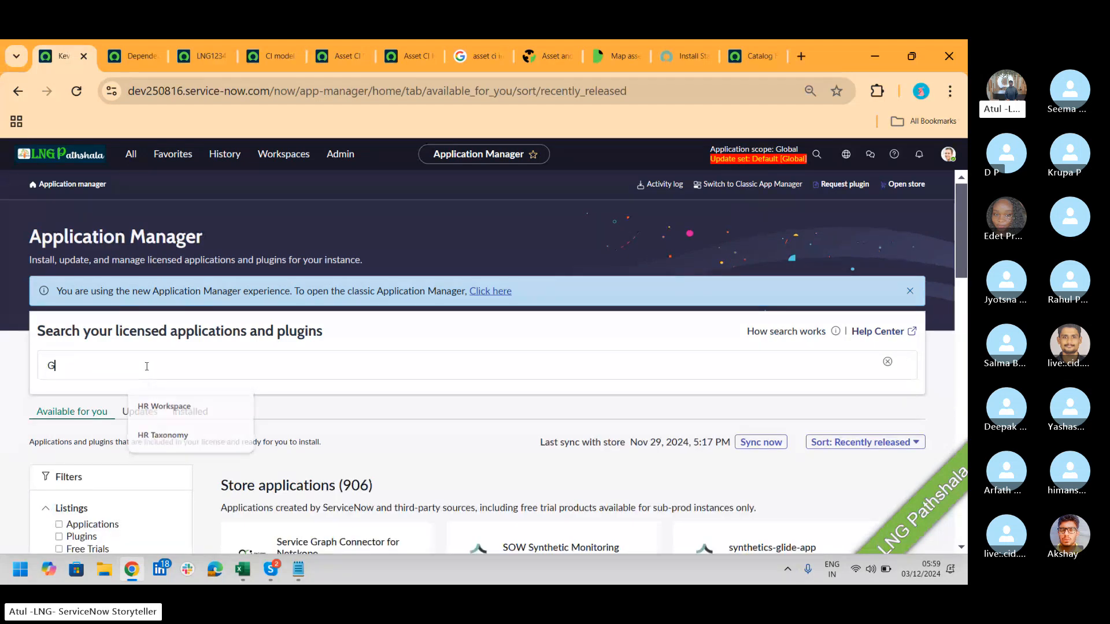
type("ran")
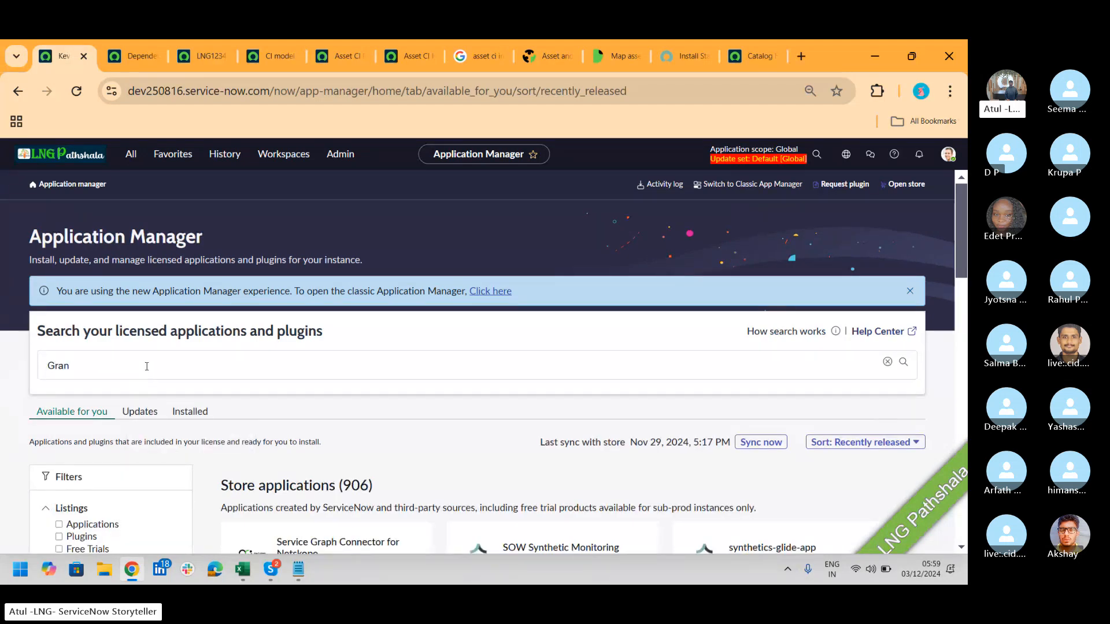
key("BackSpace")
key("BackSpace")
key("BackSpace")
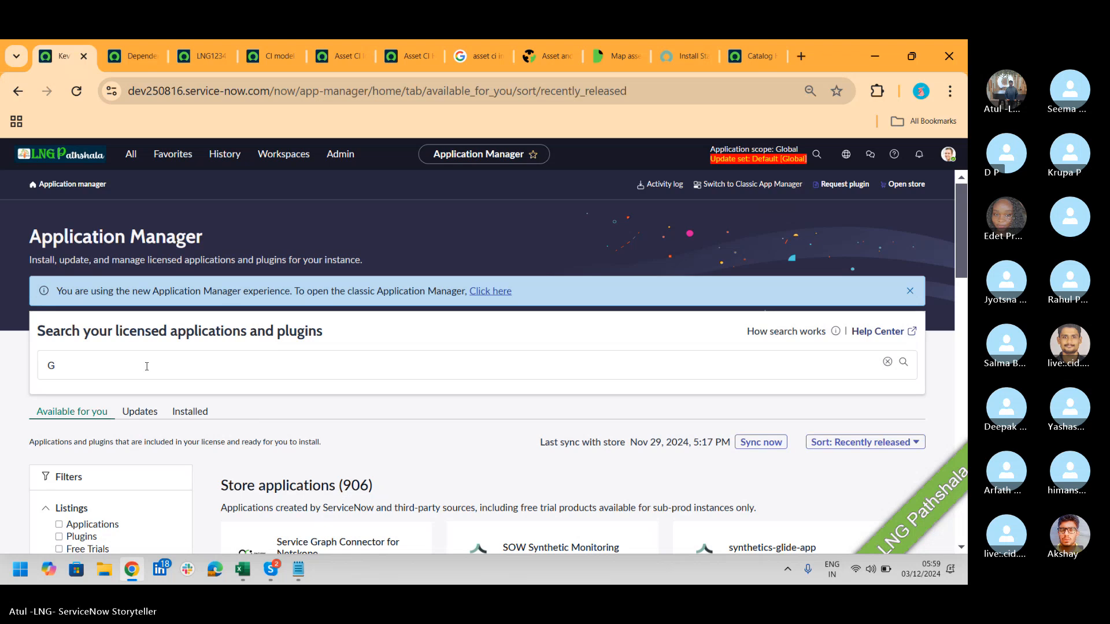
type("r")
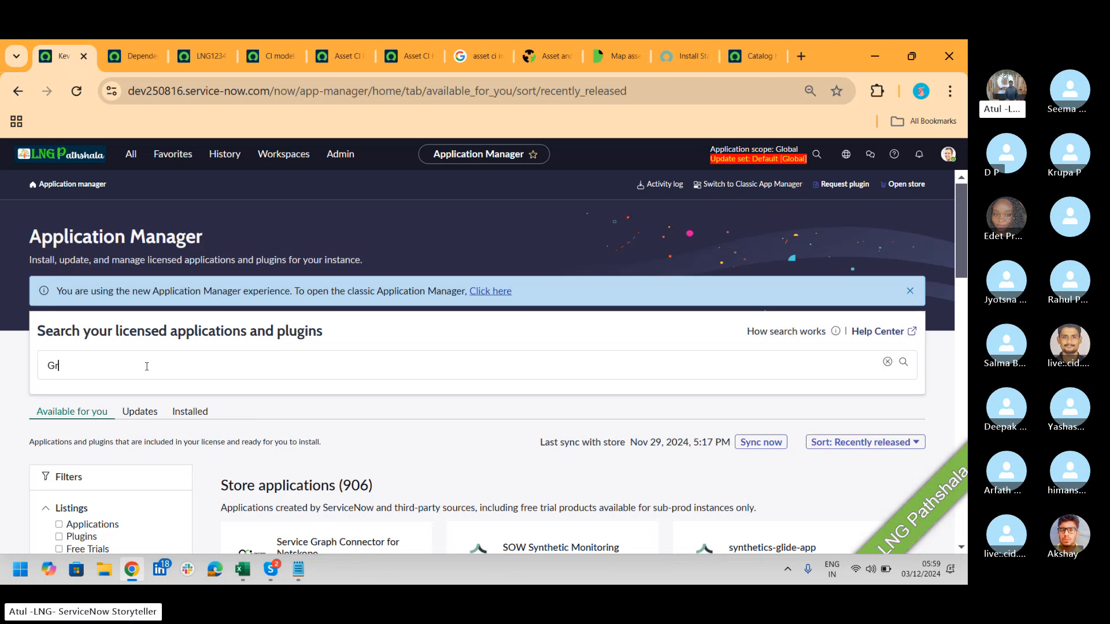
type("anluar")
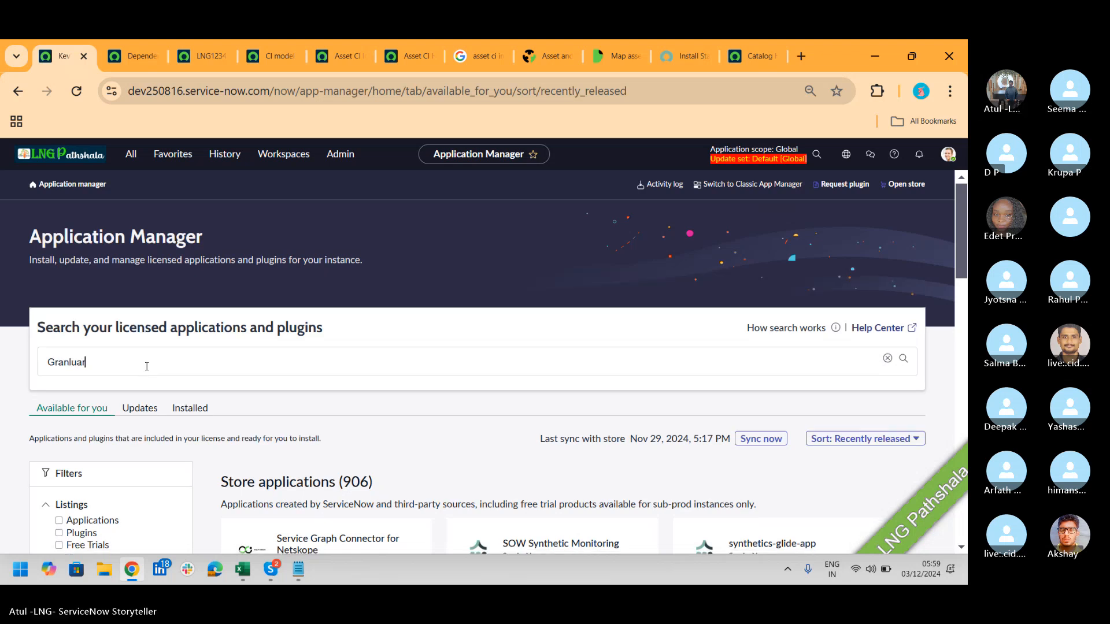
type(" Delgation")
right_click(73, 370)
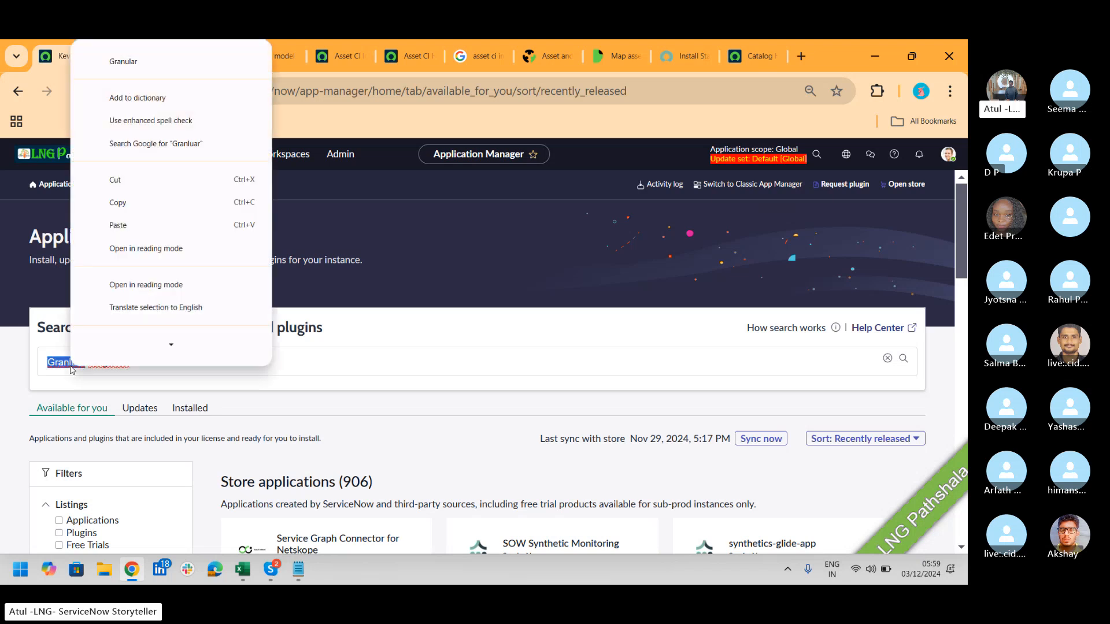
left_click(155, 62)
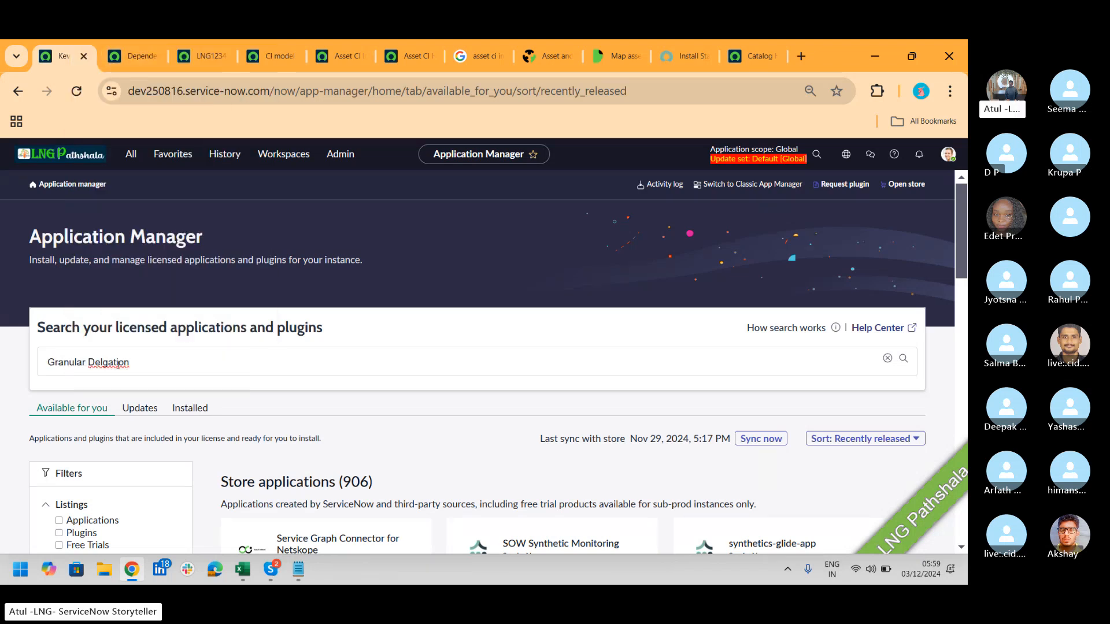
right_click(119, 363)
left_click(201, 60)
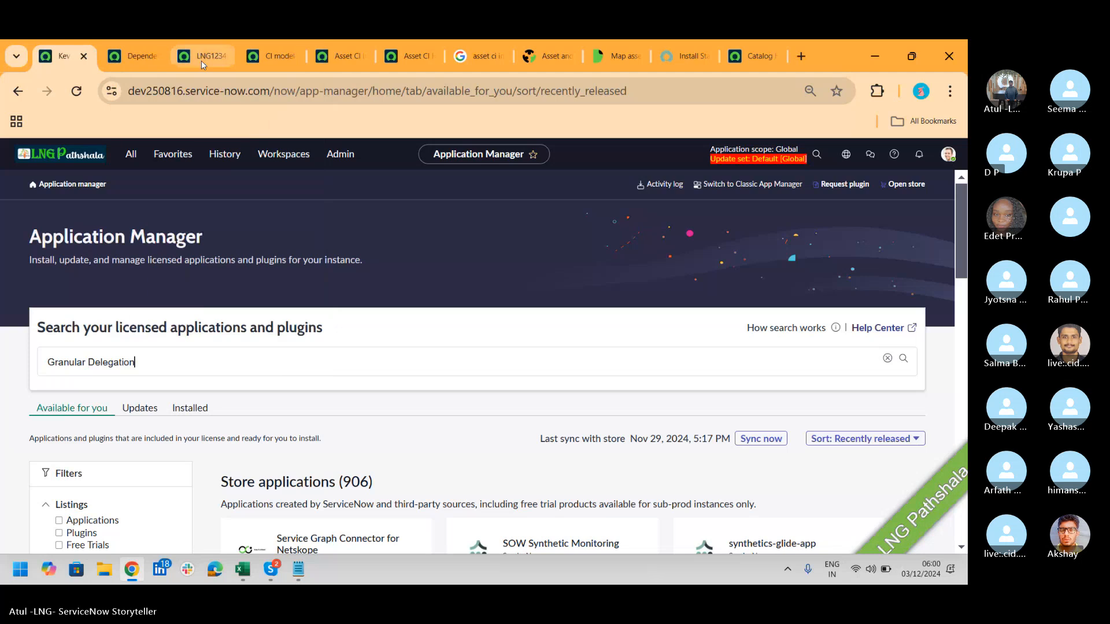
key("Return")
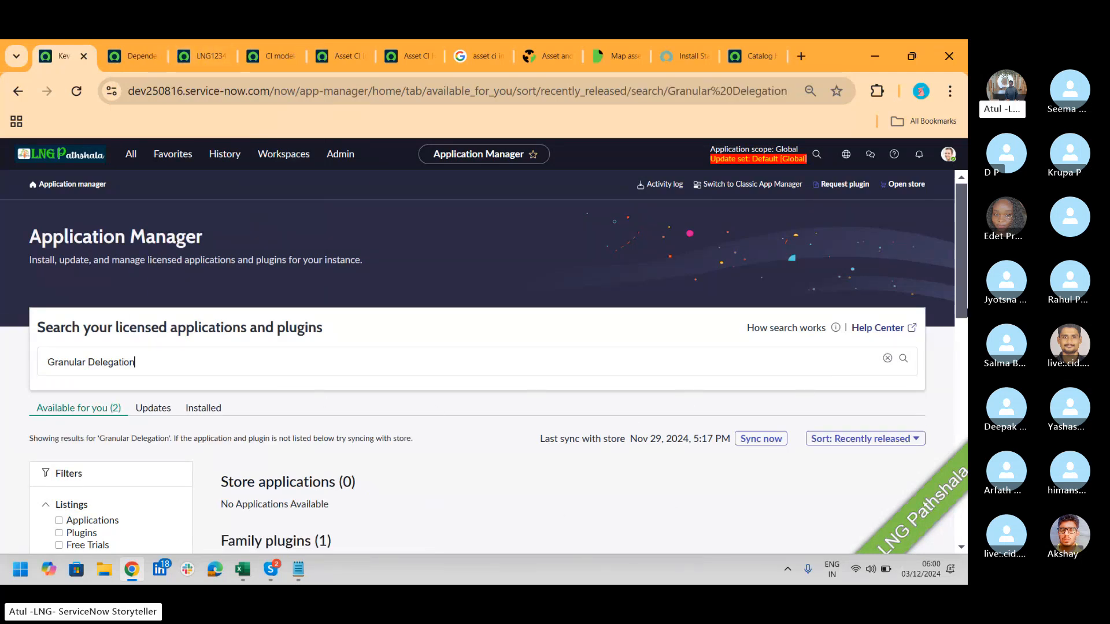
Step: Open the Granular Delegation product under Servicenow products in the search results
scroll(380, 397, "down", 5)
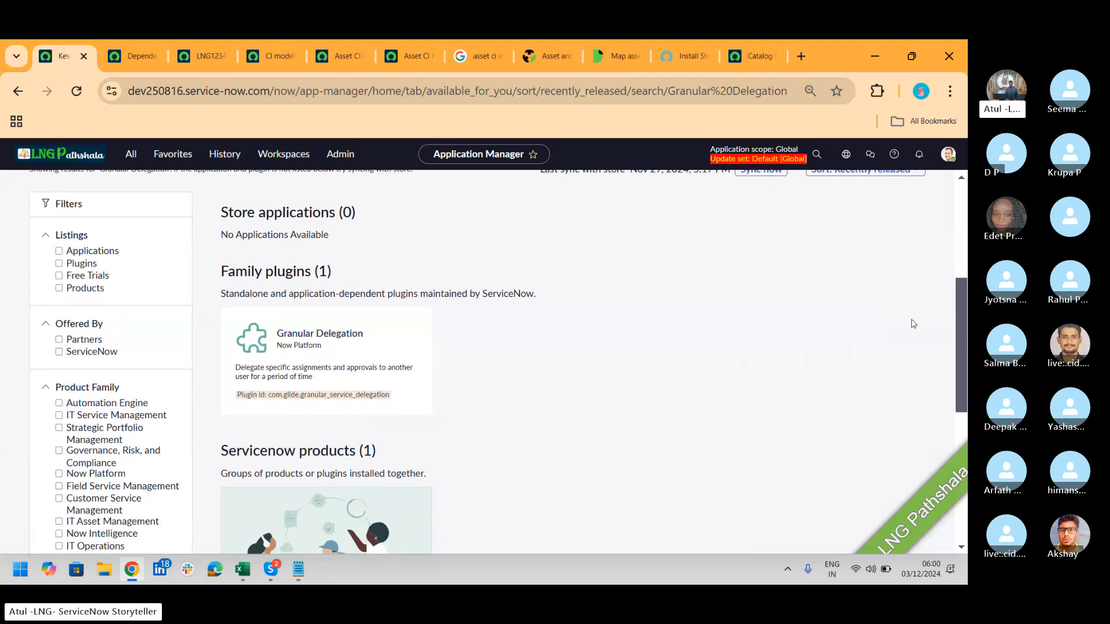
left_click_drag(959, 308, 964, 353)
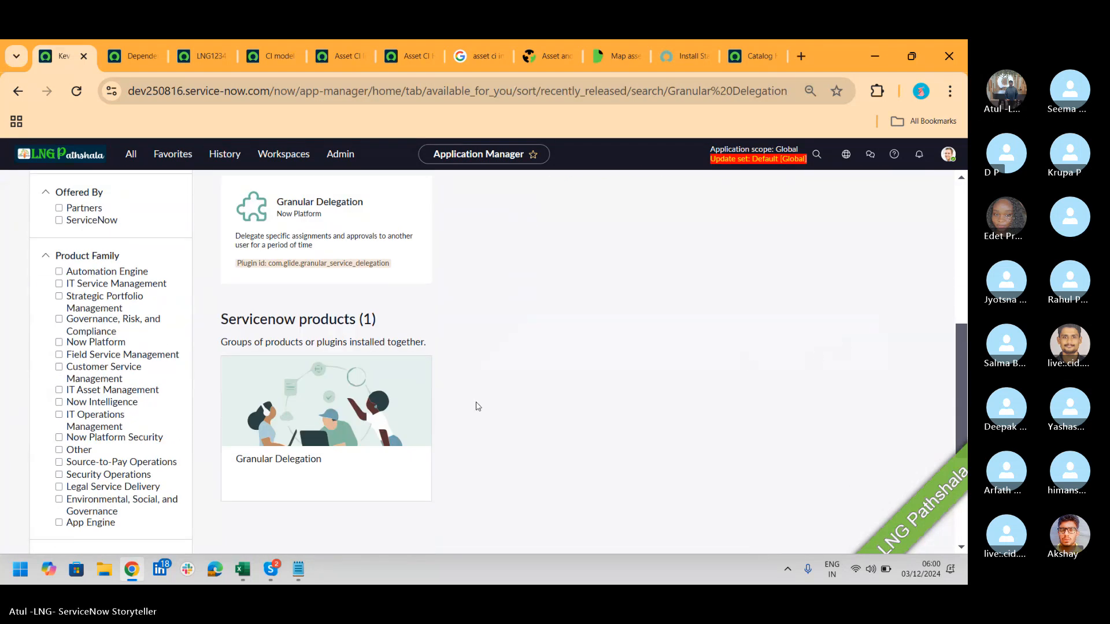
left_click(321, 447)
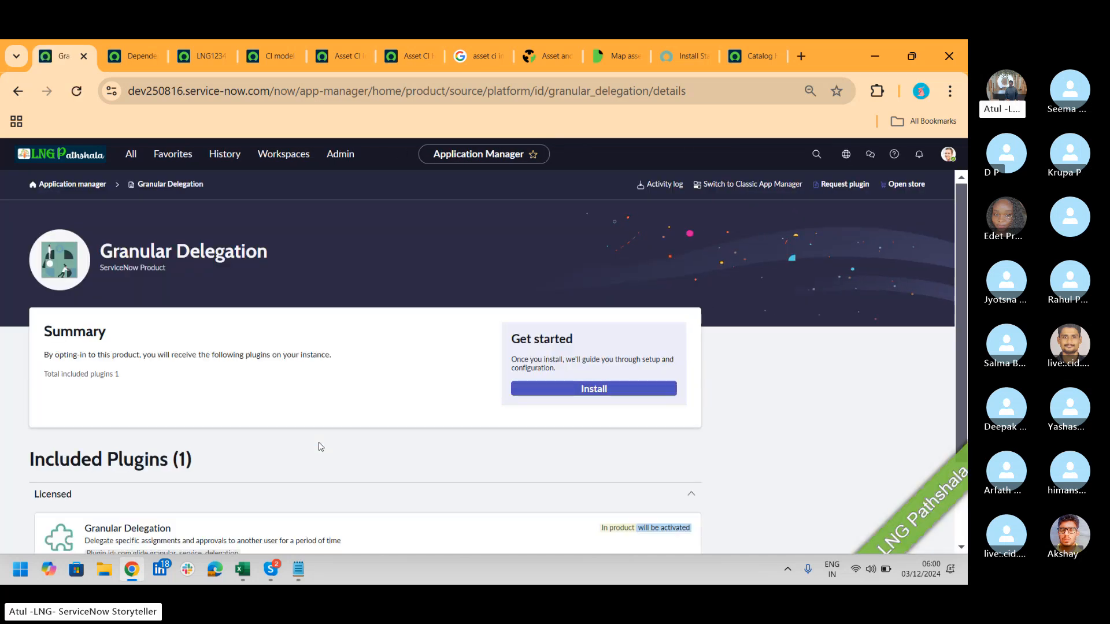
Step: Install the Granular Delegation plugin immediately with demo data loaded
left_click(597, 392)
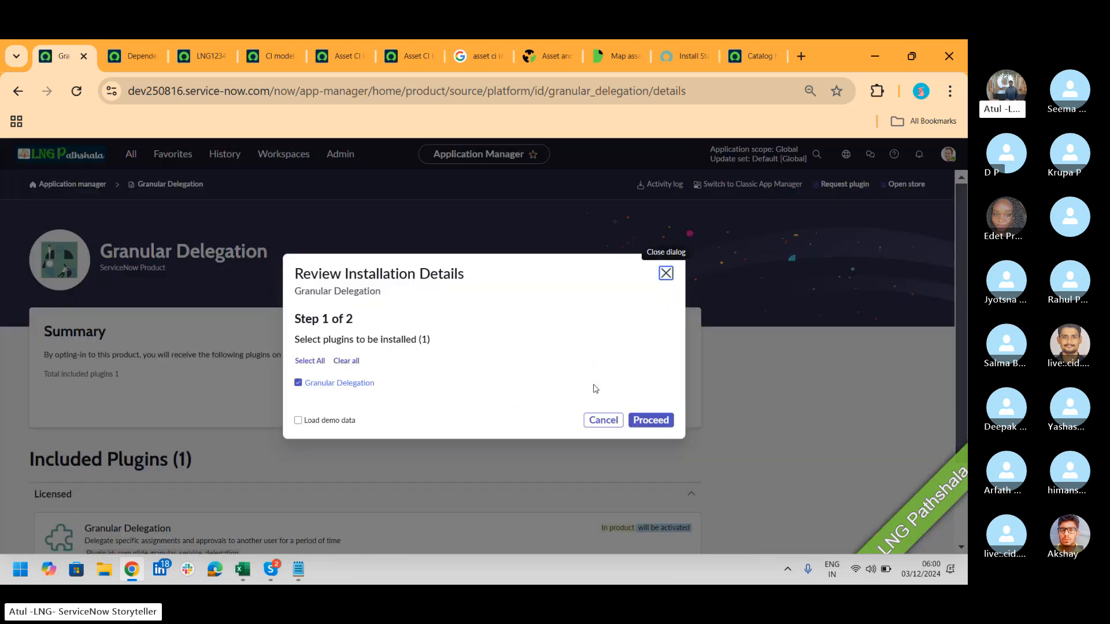
left_click(330, 420)
left_click(652, 421)
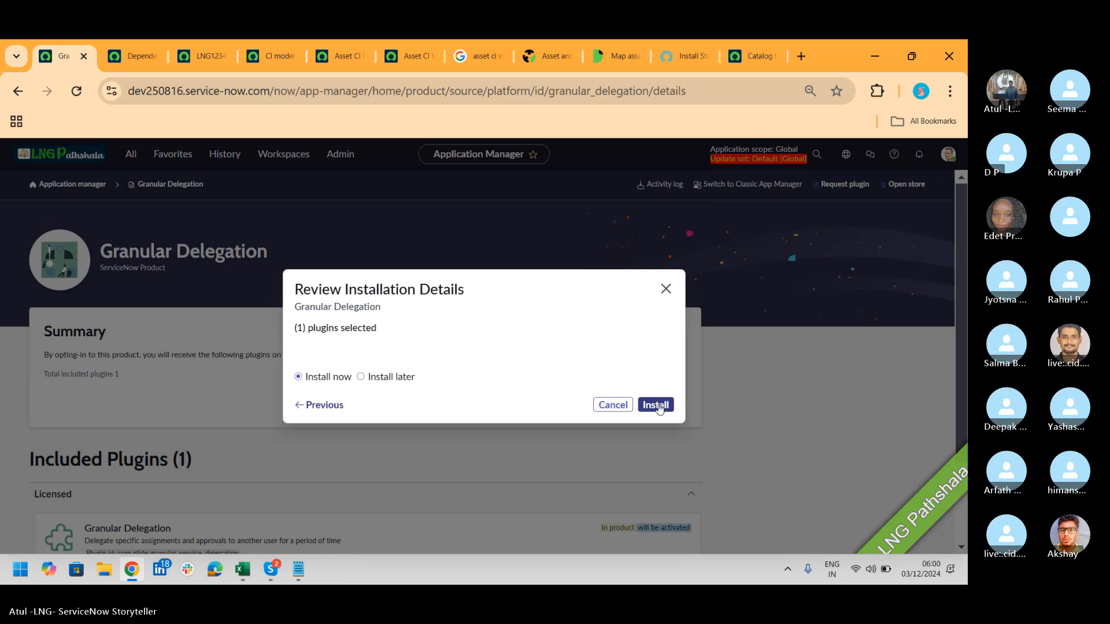
left_click(659, 408)
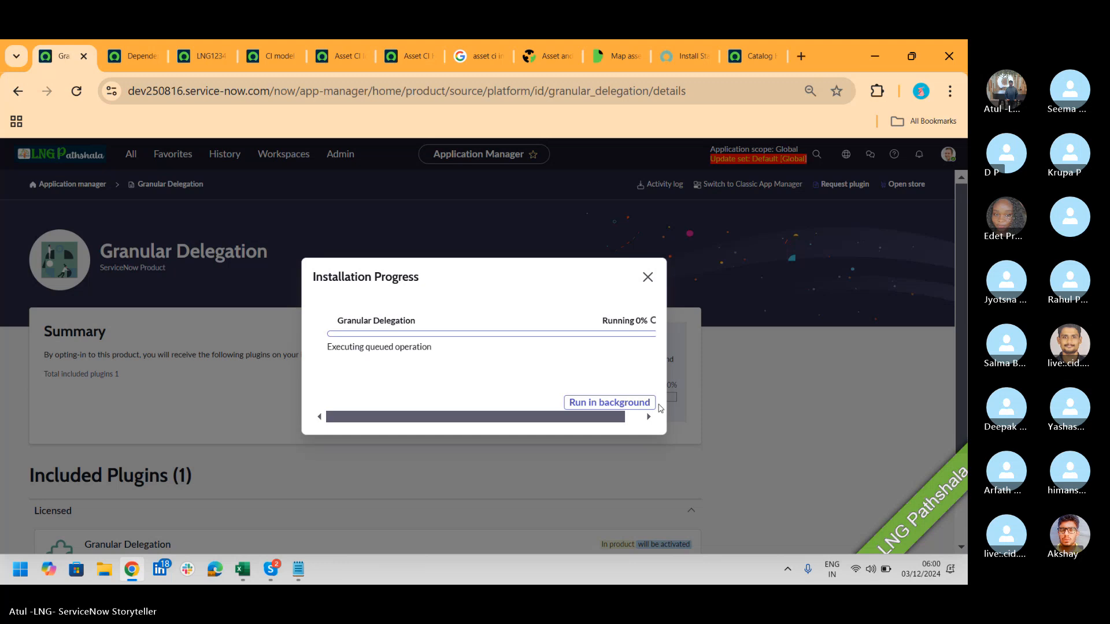
Step: Switch to the Skype call, look back at the installation progress in Chrome and return to the call
key("alt+Tab")
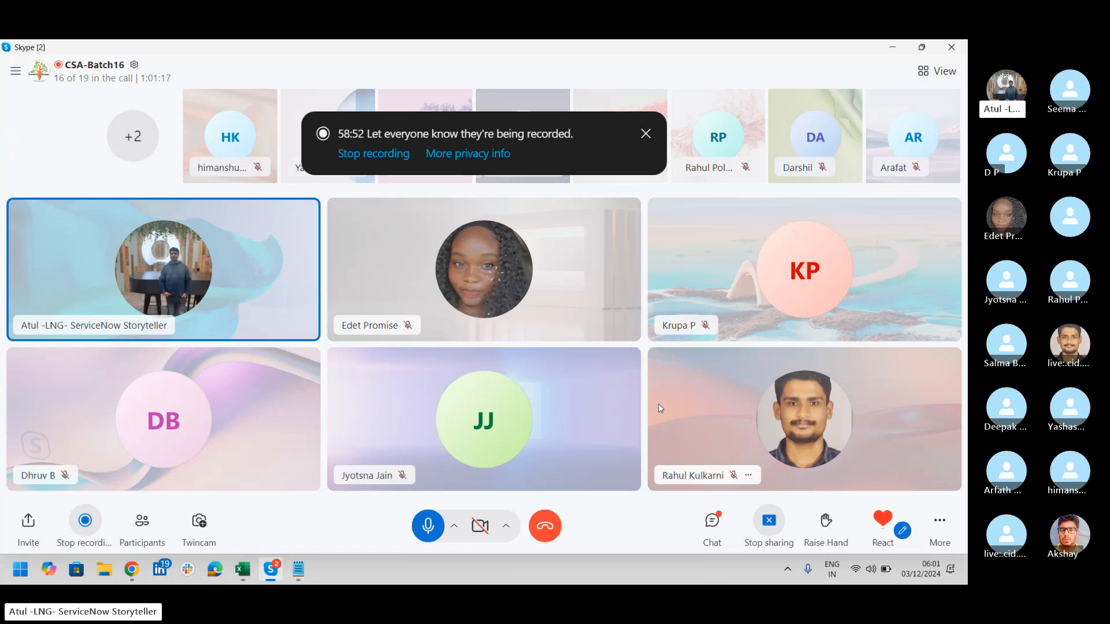
key("alt+Tab")
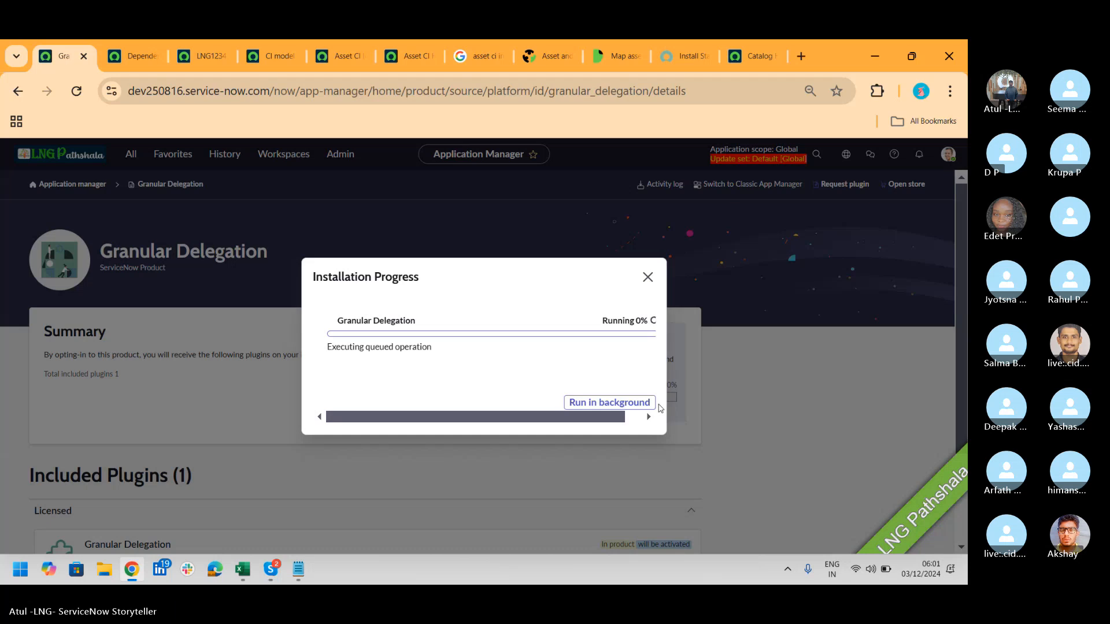
key("alt+Tab")
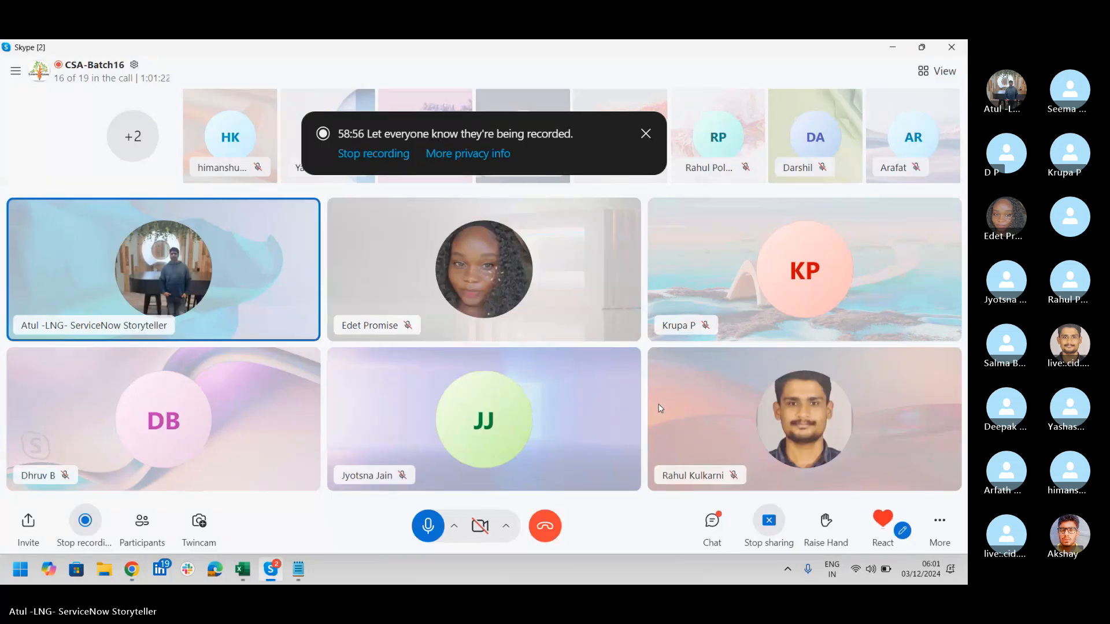